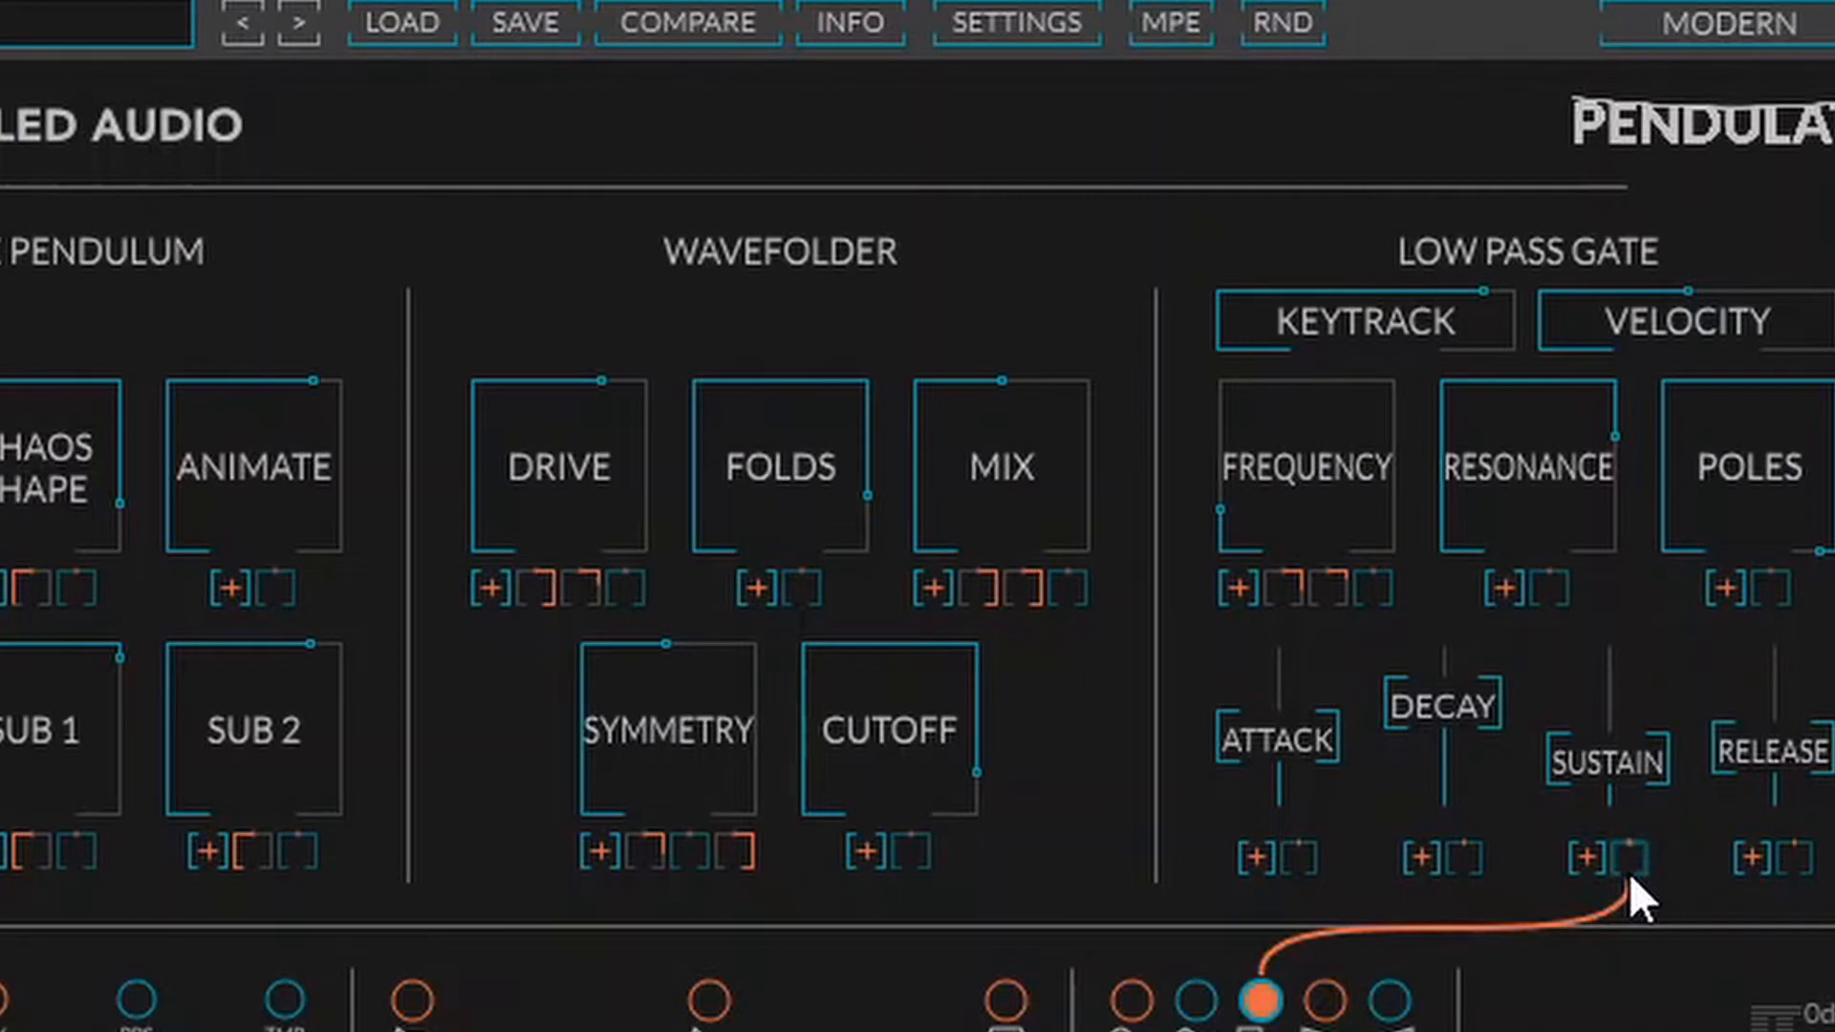
Modulate the low pass gate's Sustain from the square-wave LFO, then inspect the modulation routings of the other LFO waveforms
{"action": "left_click_drag", "start_coordinate": [1628, 877], "coordinate": [1628, 877]}
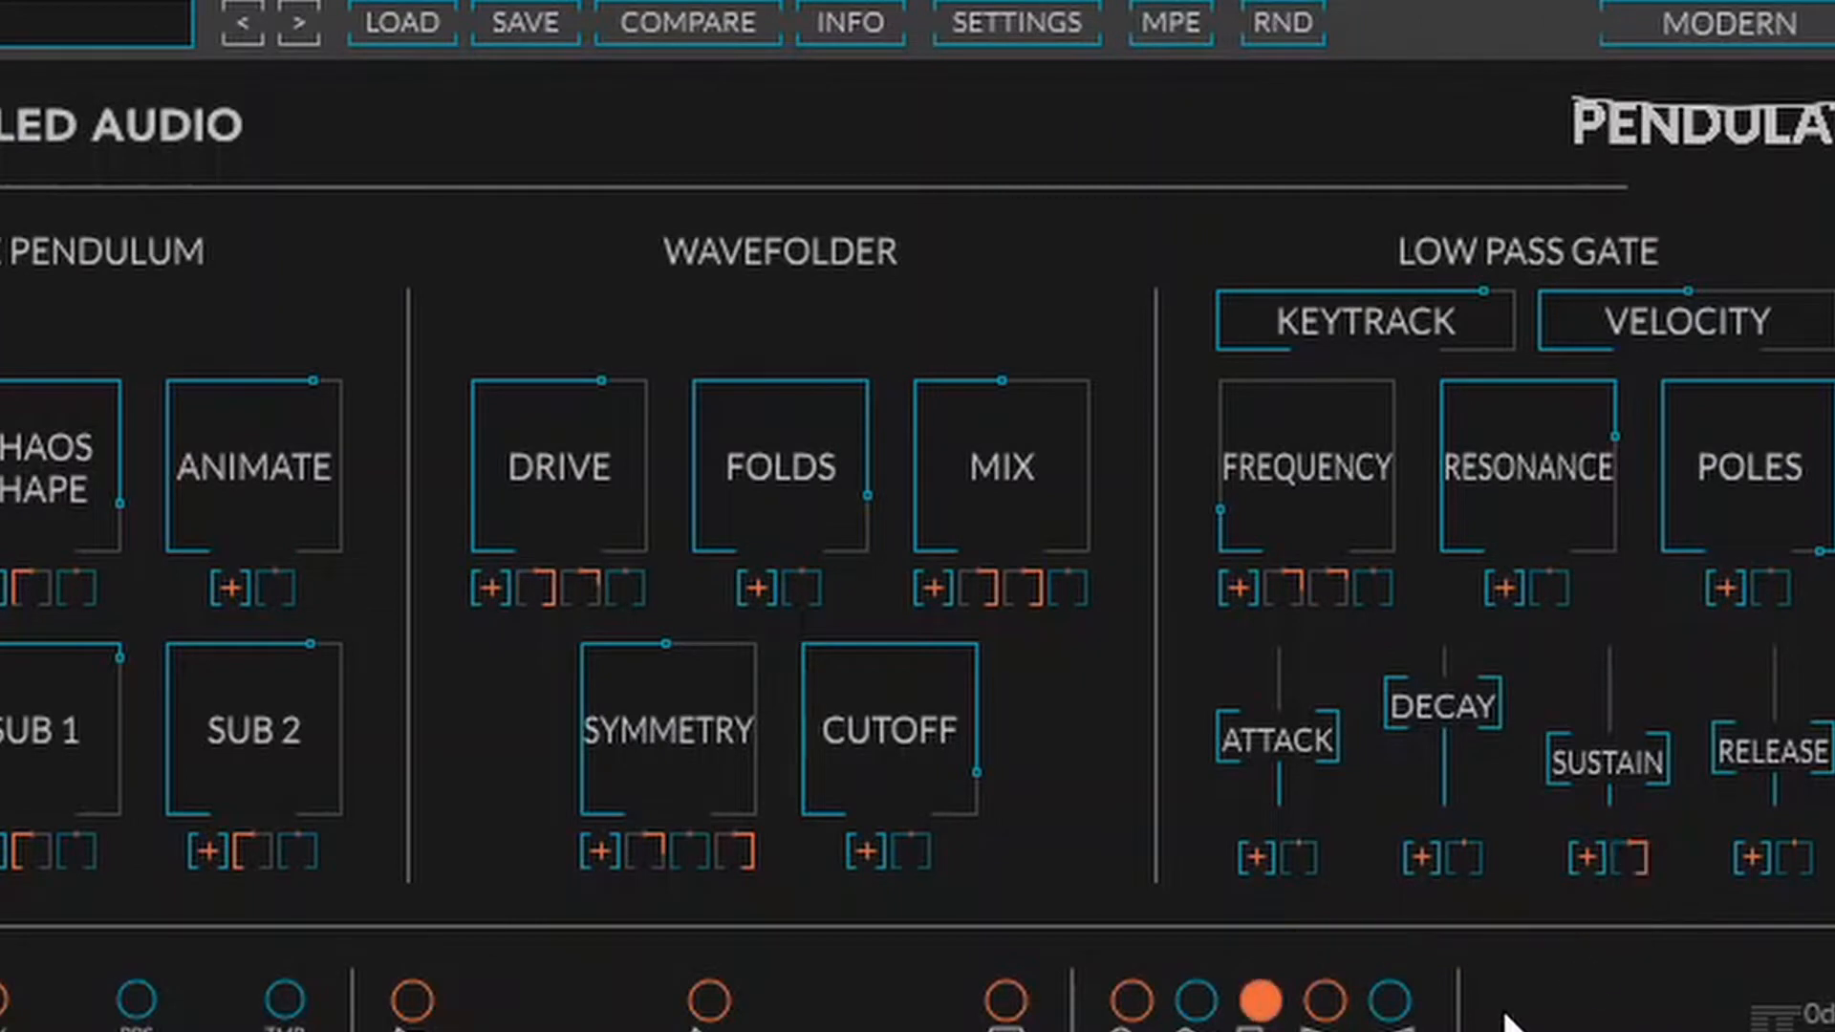
{"action": "left_click", "coordinate": [1324, 1000]}
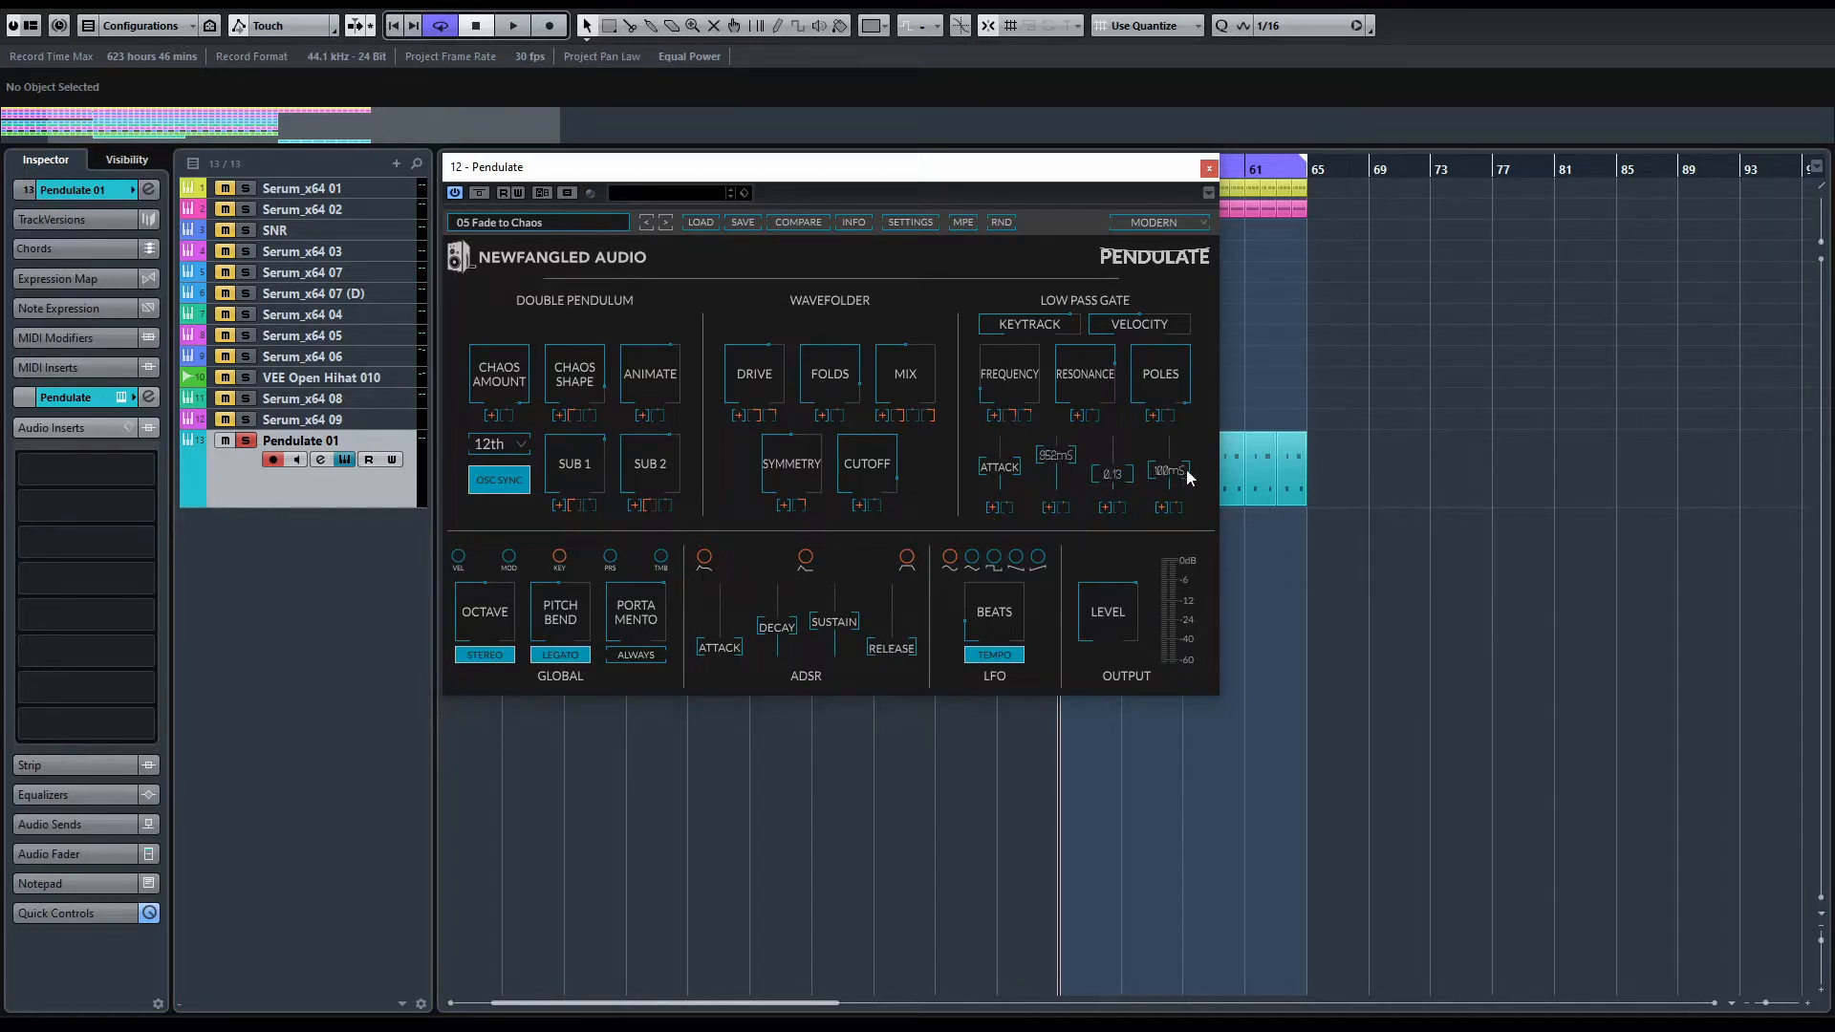
{"action": "left_click", "coordinate": [974, 560]}
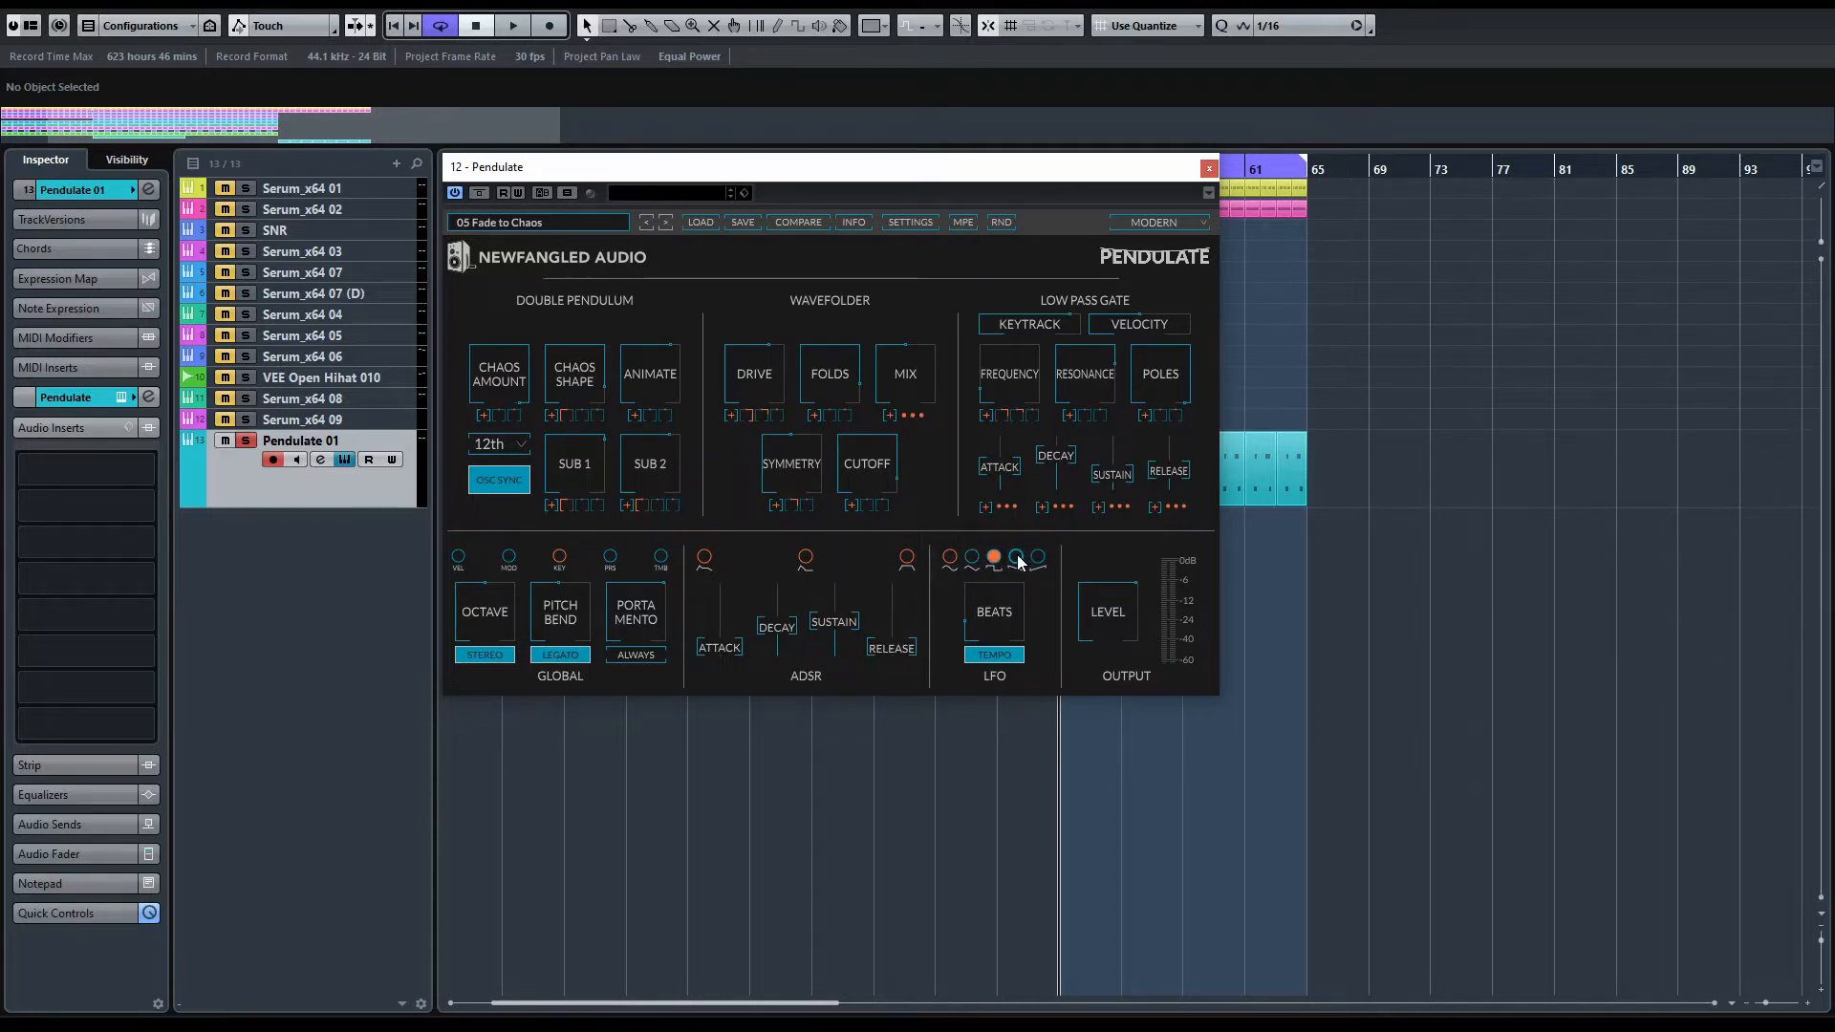
{"action": "left_click", "coordinate": [1016, 559]}
{"action": "mouse_move", "coordinate": [996, 630]}
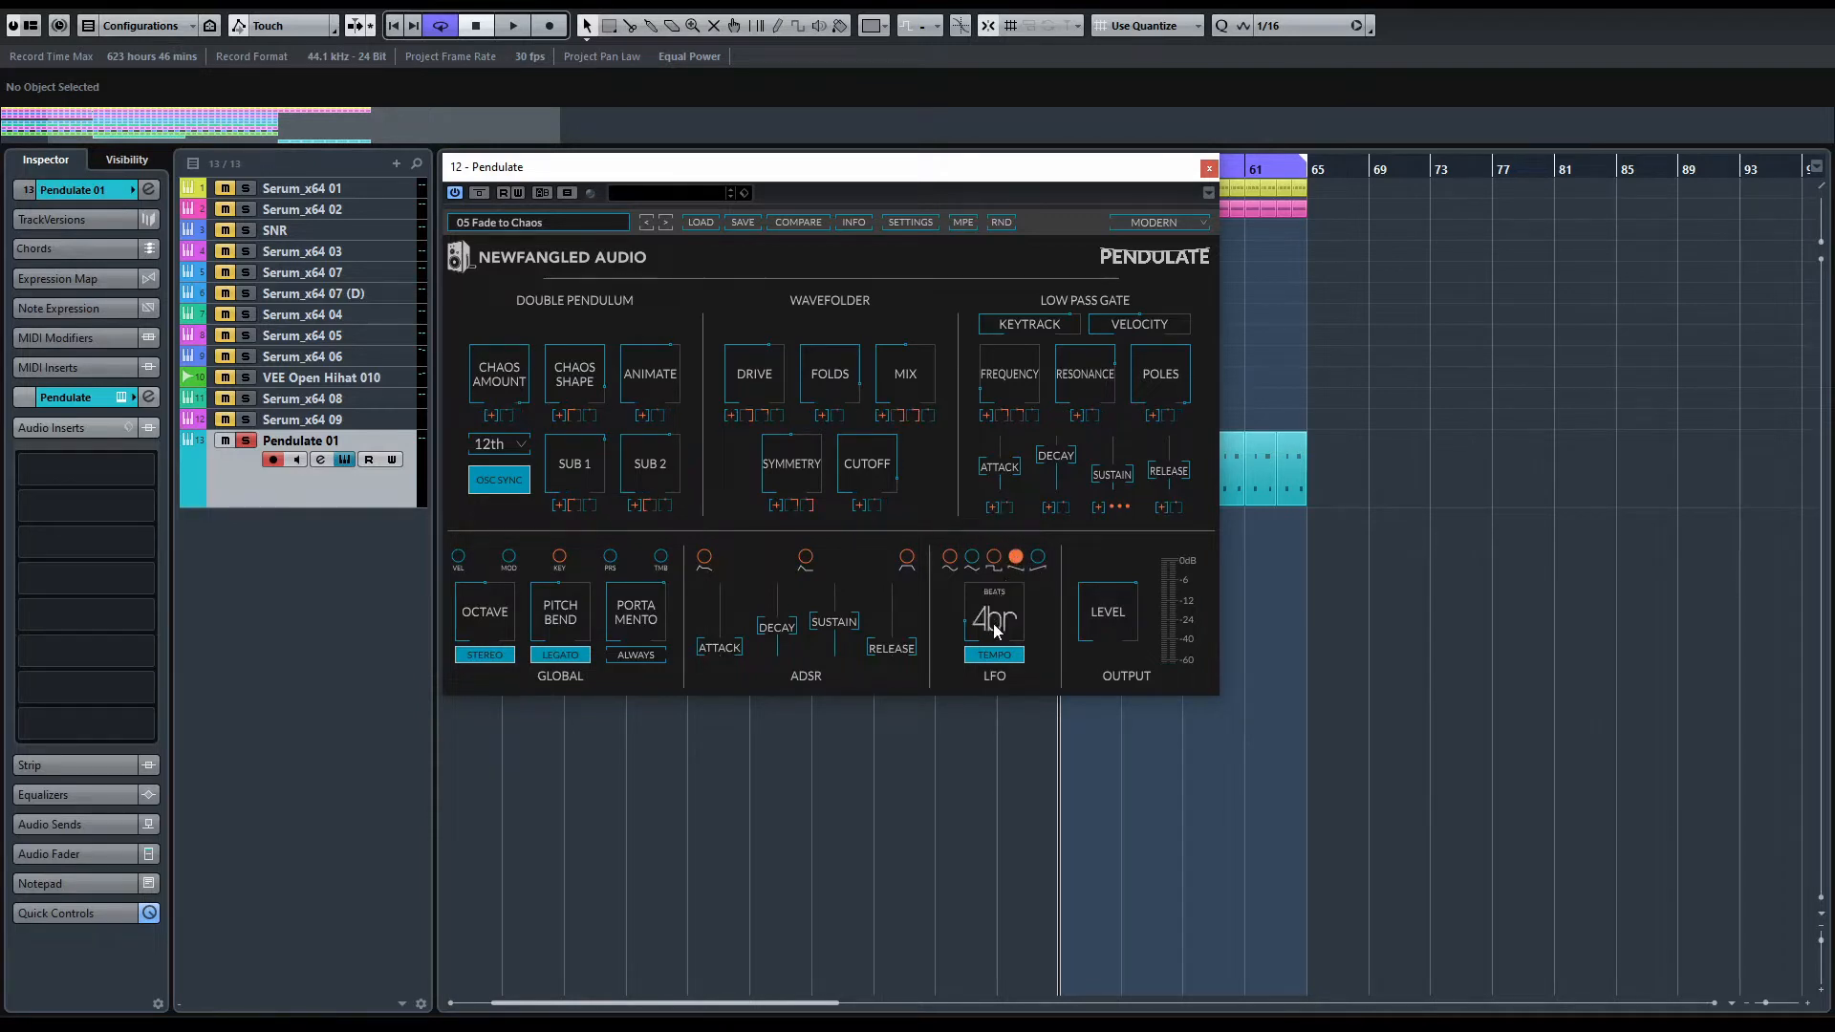
{"action": "left_click", "coordinate": [995, 558]}
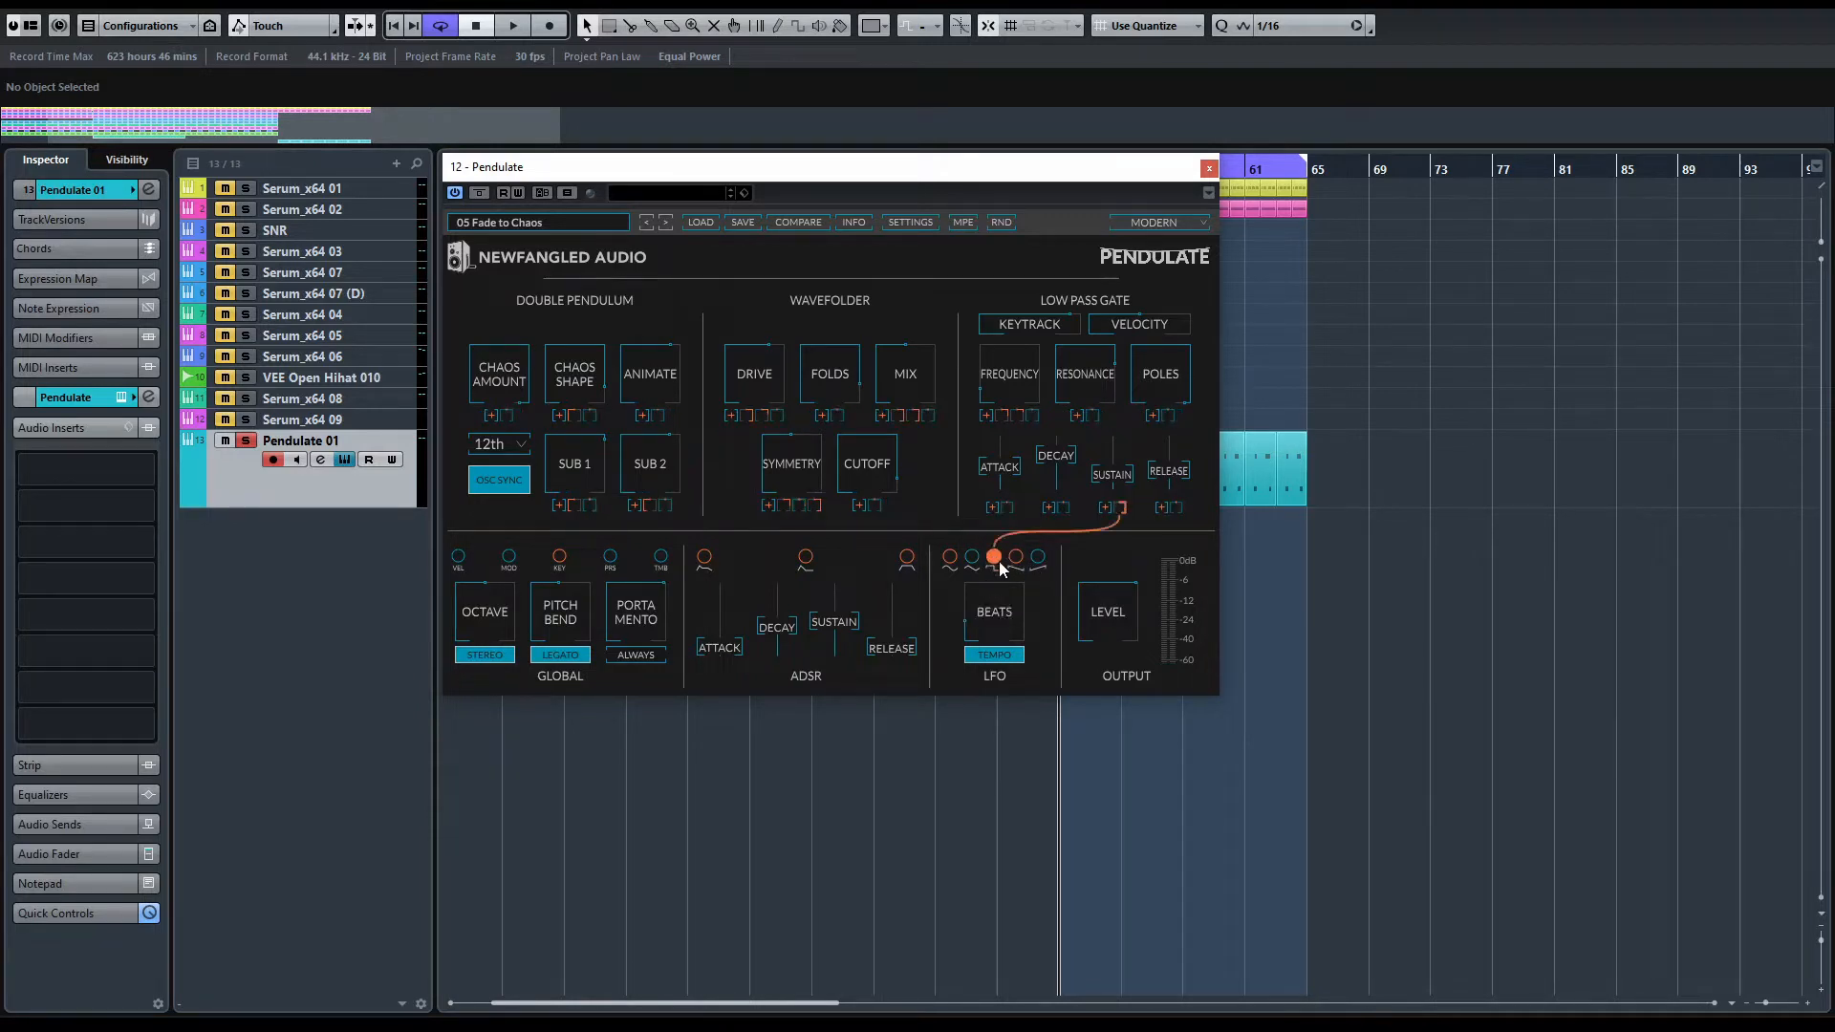
{"action": "left_click", "coordinate": [950, 558]}
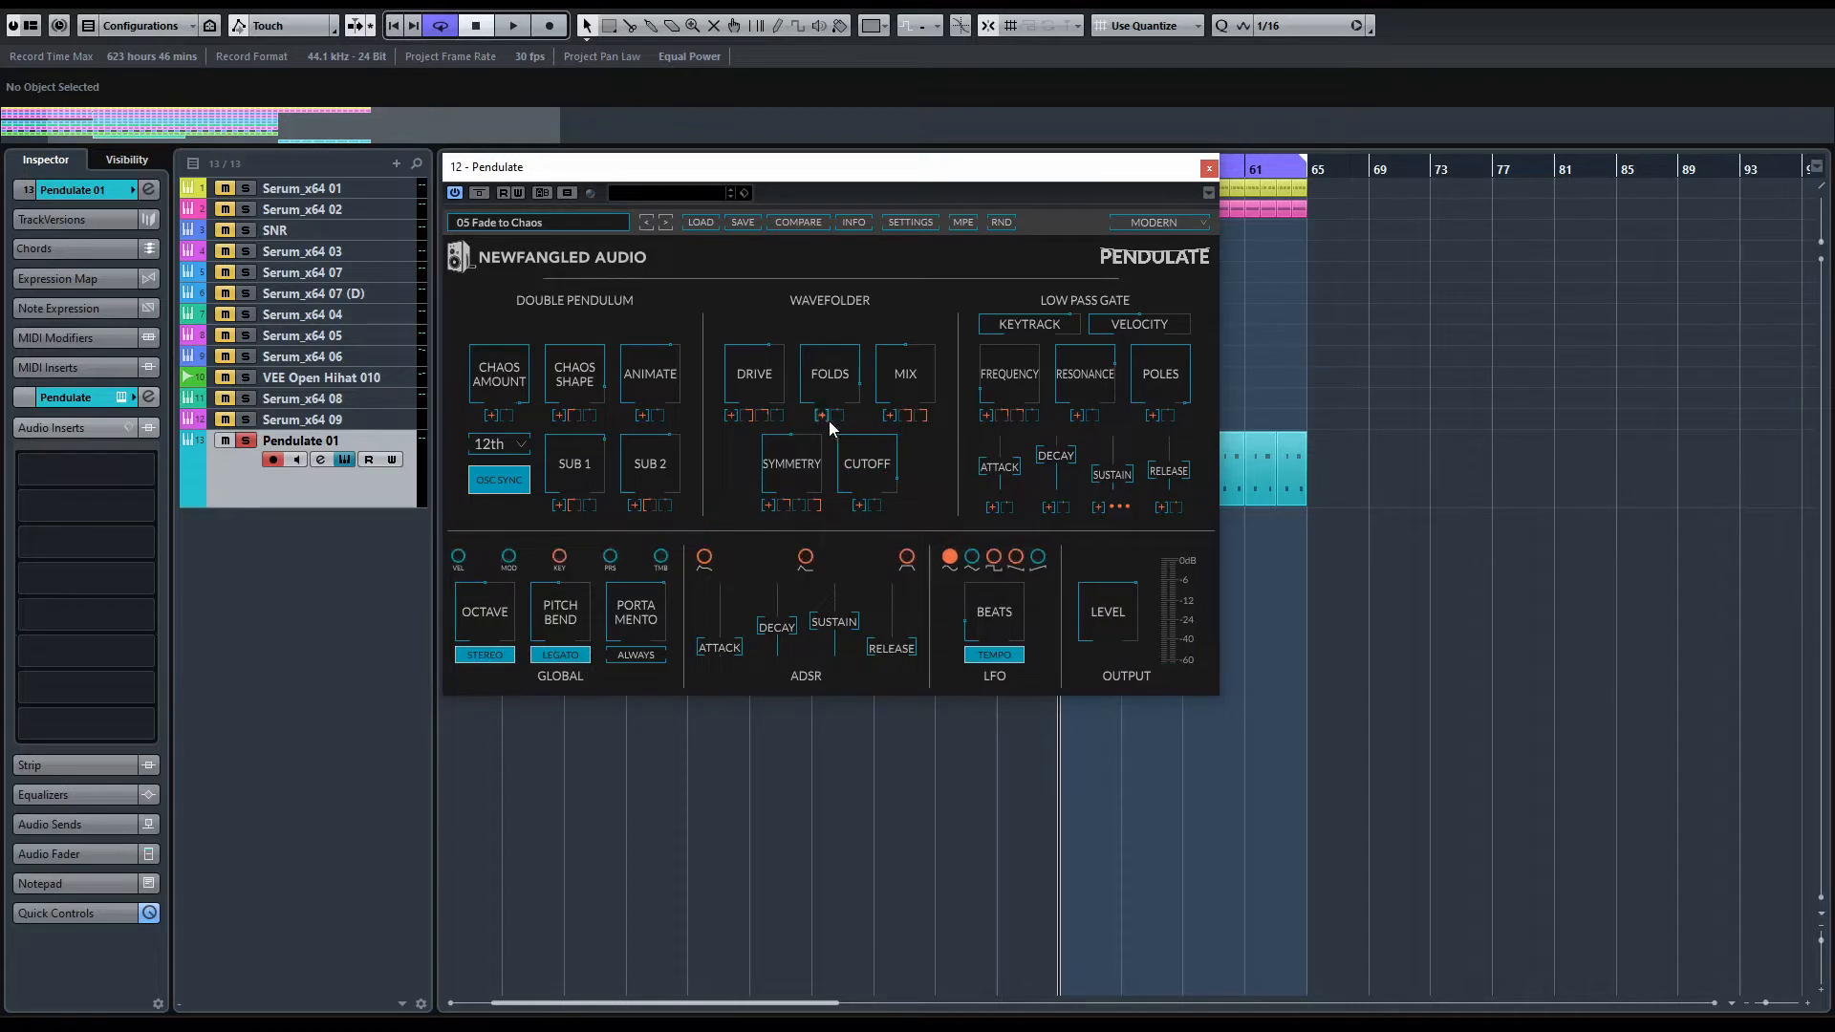
Set the low pass gate's Frequency to about 62 Hz while auditioning the loop
{"action": "key", "text": "space"}
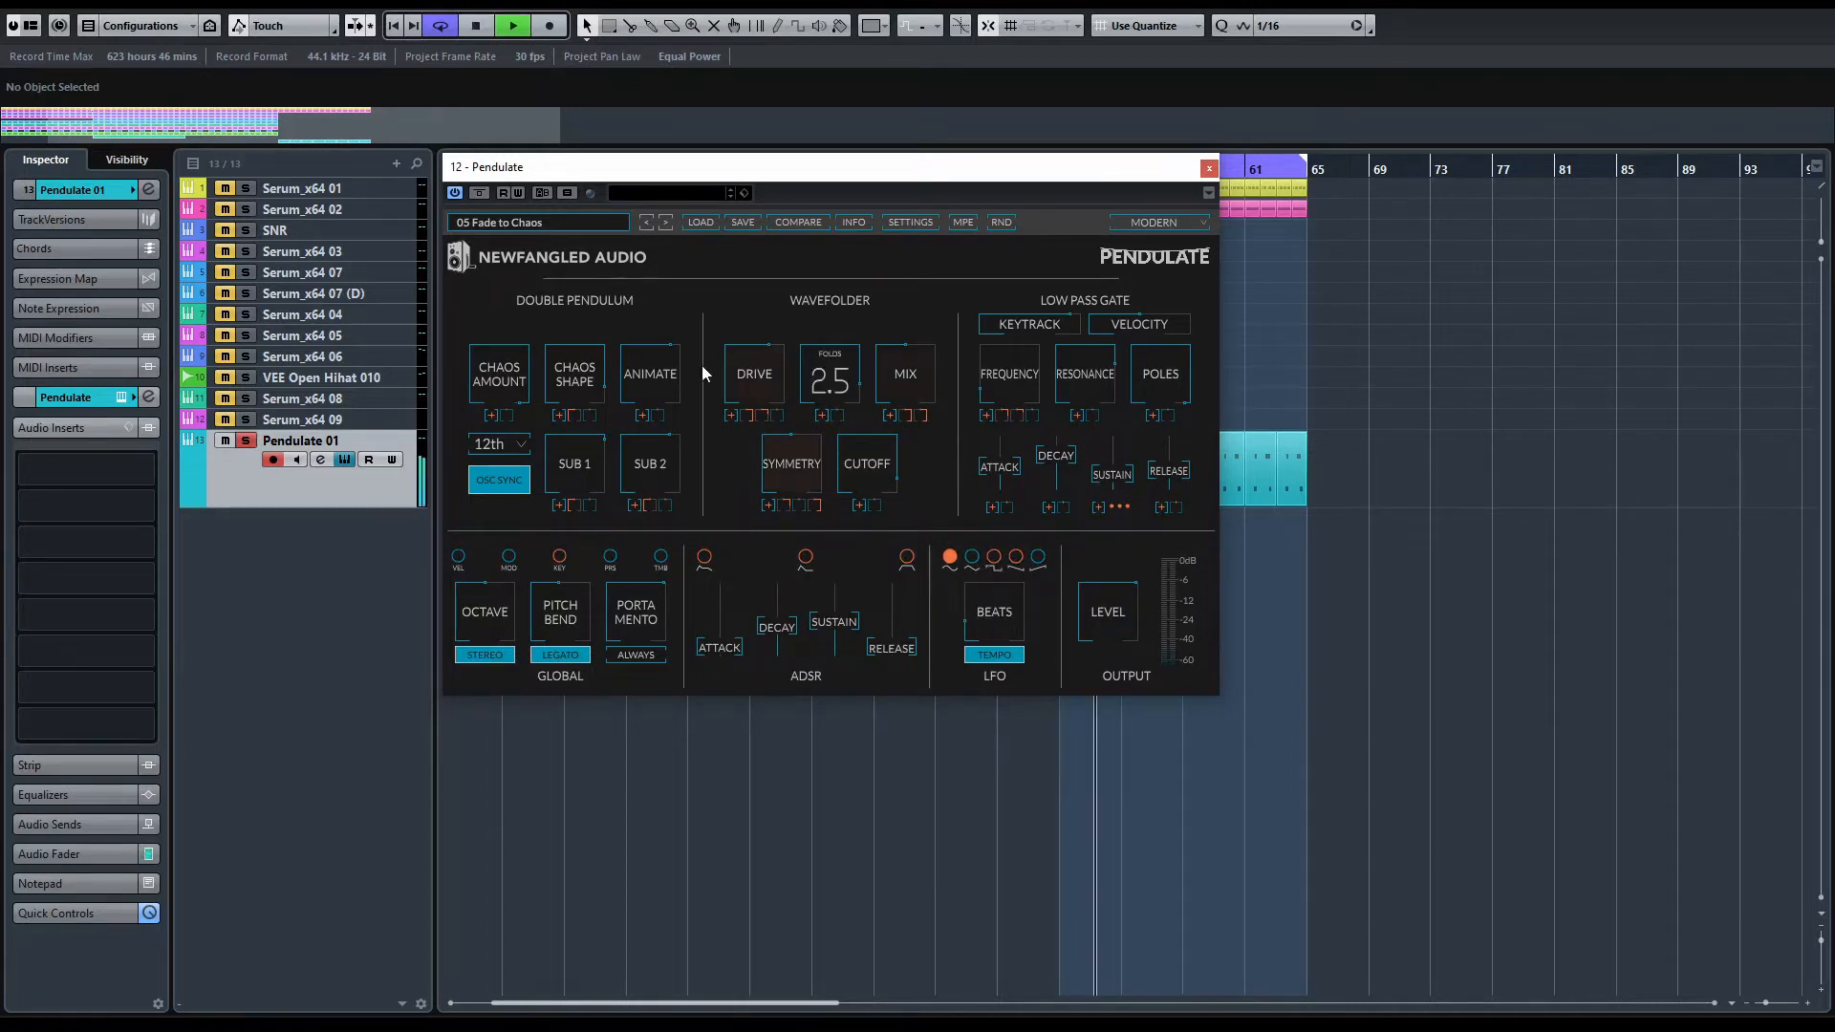
{"action": "mouse_move", "coordinate": [1003, 368]}
{"action": "left_mouse_down"}
{"action": "mouse_move", "coordinate": [988, 253]}
{"action": "mouse_move", "coordinate": [988, 359]}
{"action": "left_mouse_up"}
{"action": "key", "text": "space"}
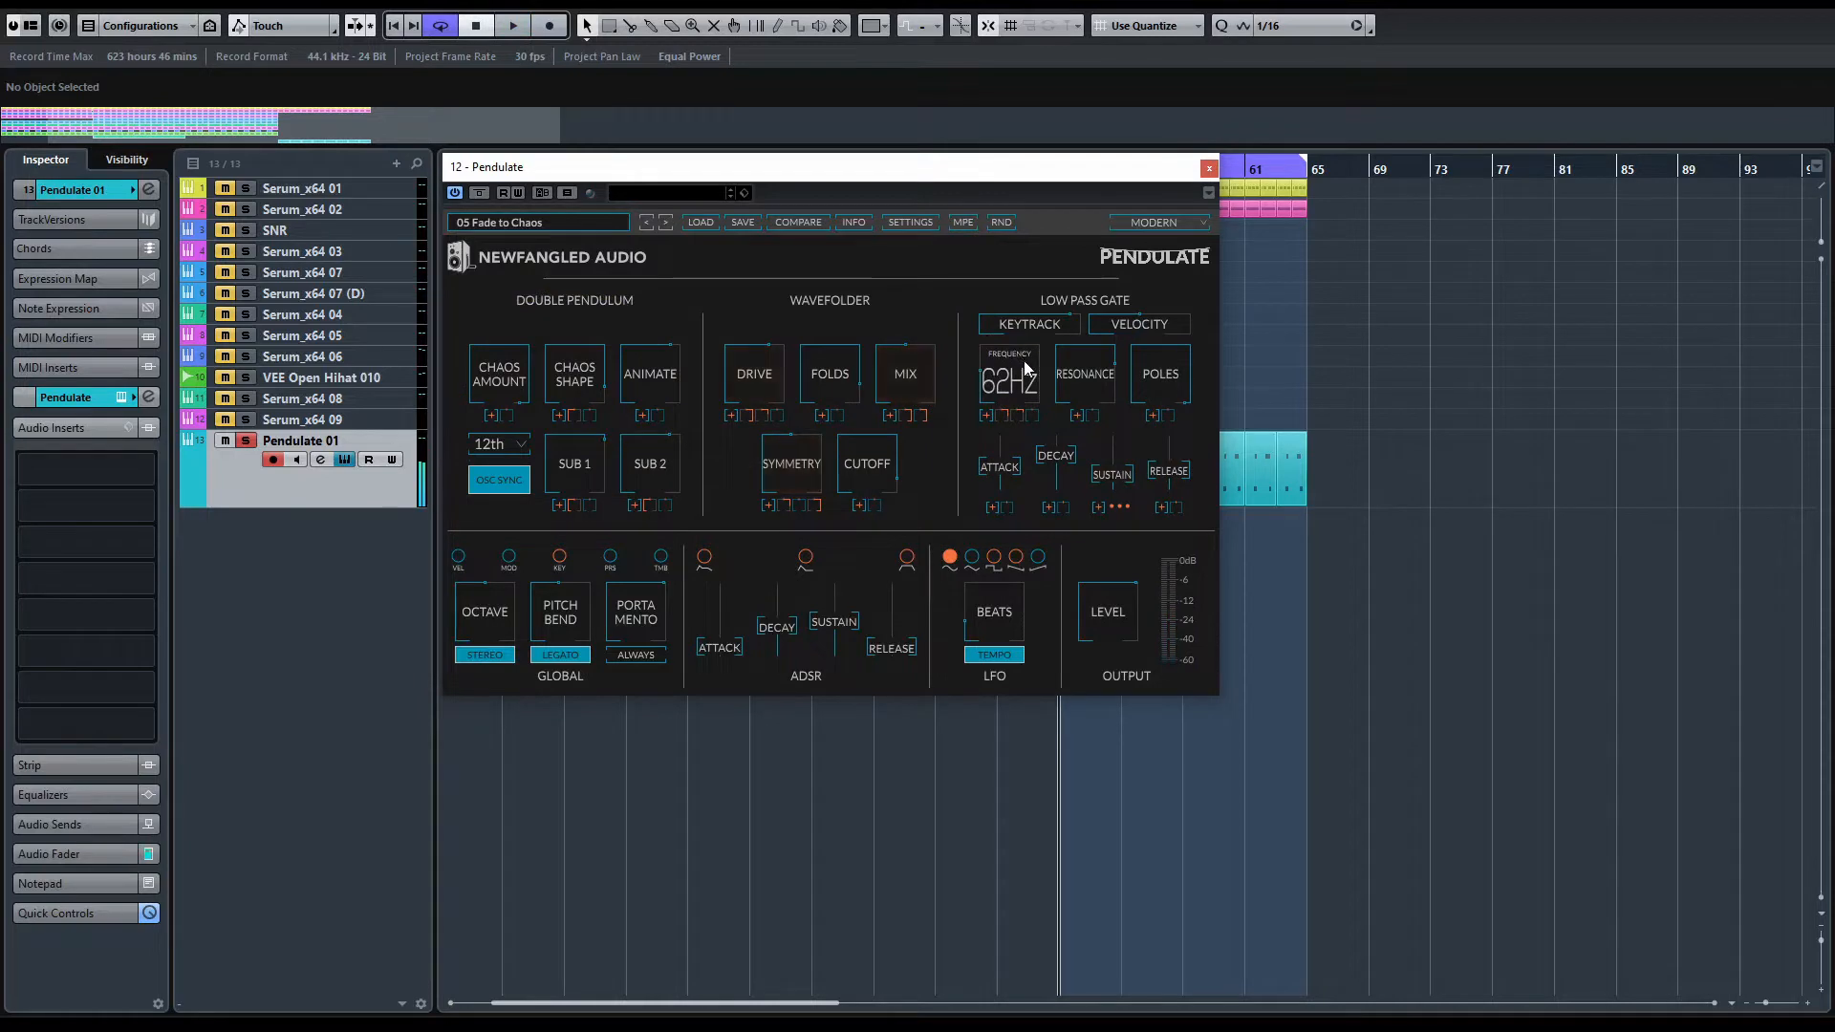
Set the second Random target in Pendulate 02's MIDI Modifiers insert to Length
{"action": "mouse_move", "coordinate": [662, 422]}
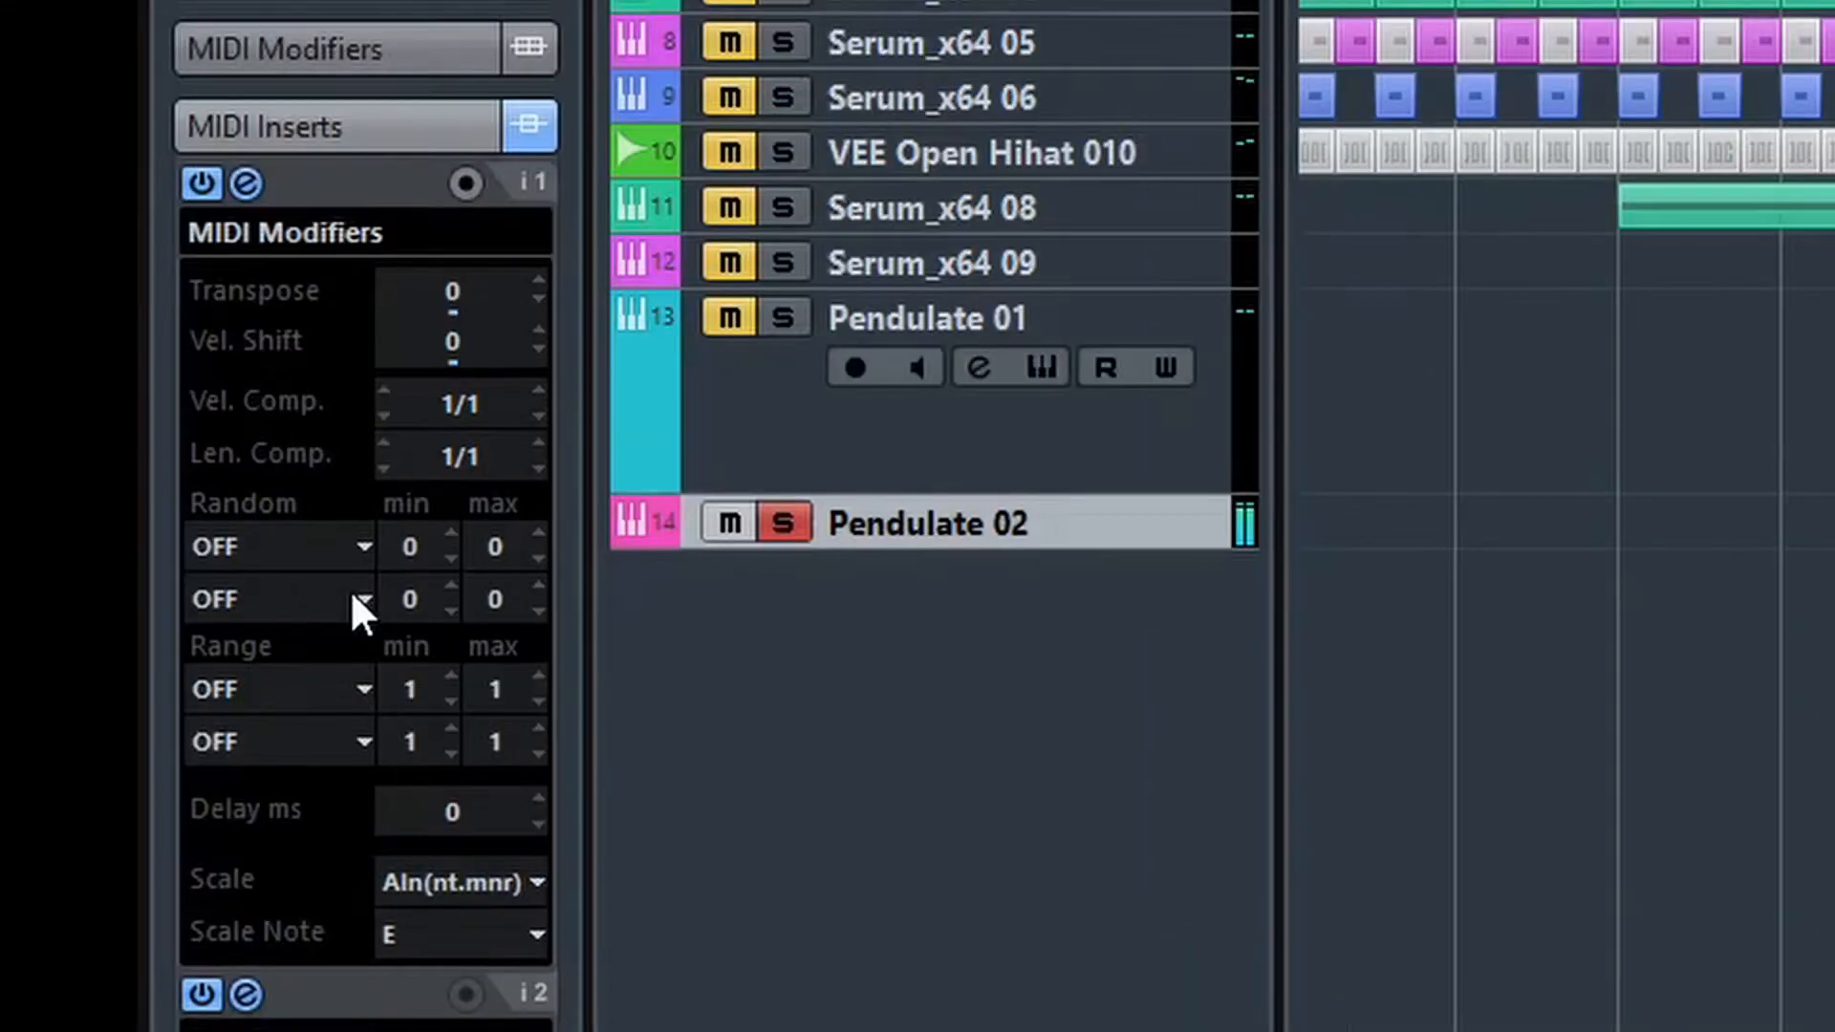
{"action": "left_click", "coordinate": [354, 599]}
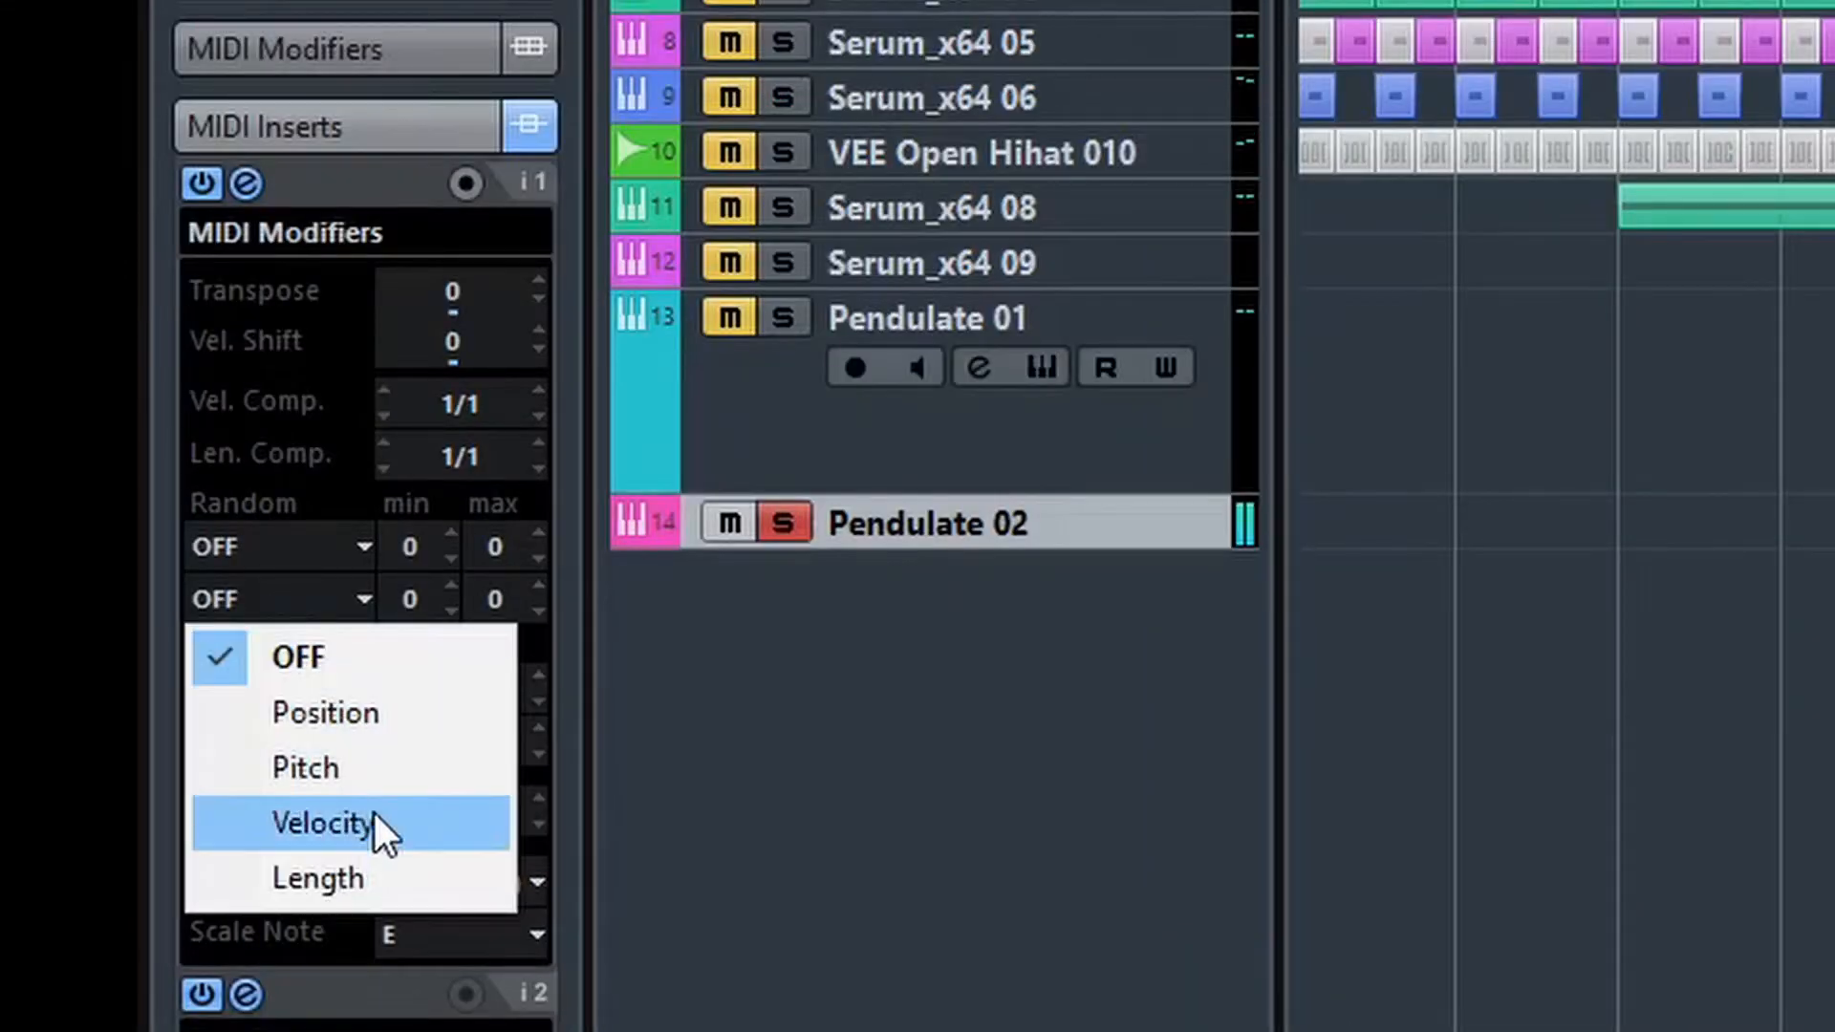
{"action": "left_click", "coordinate": [370, 877]}
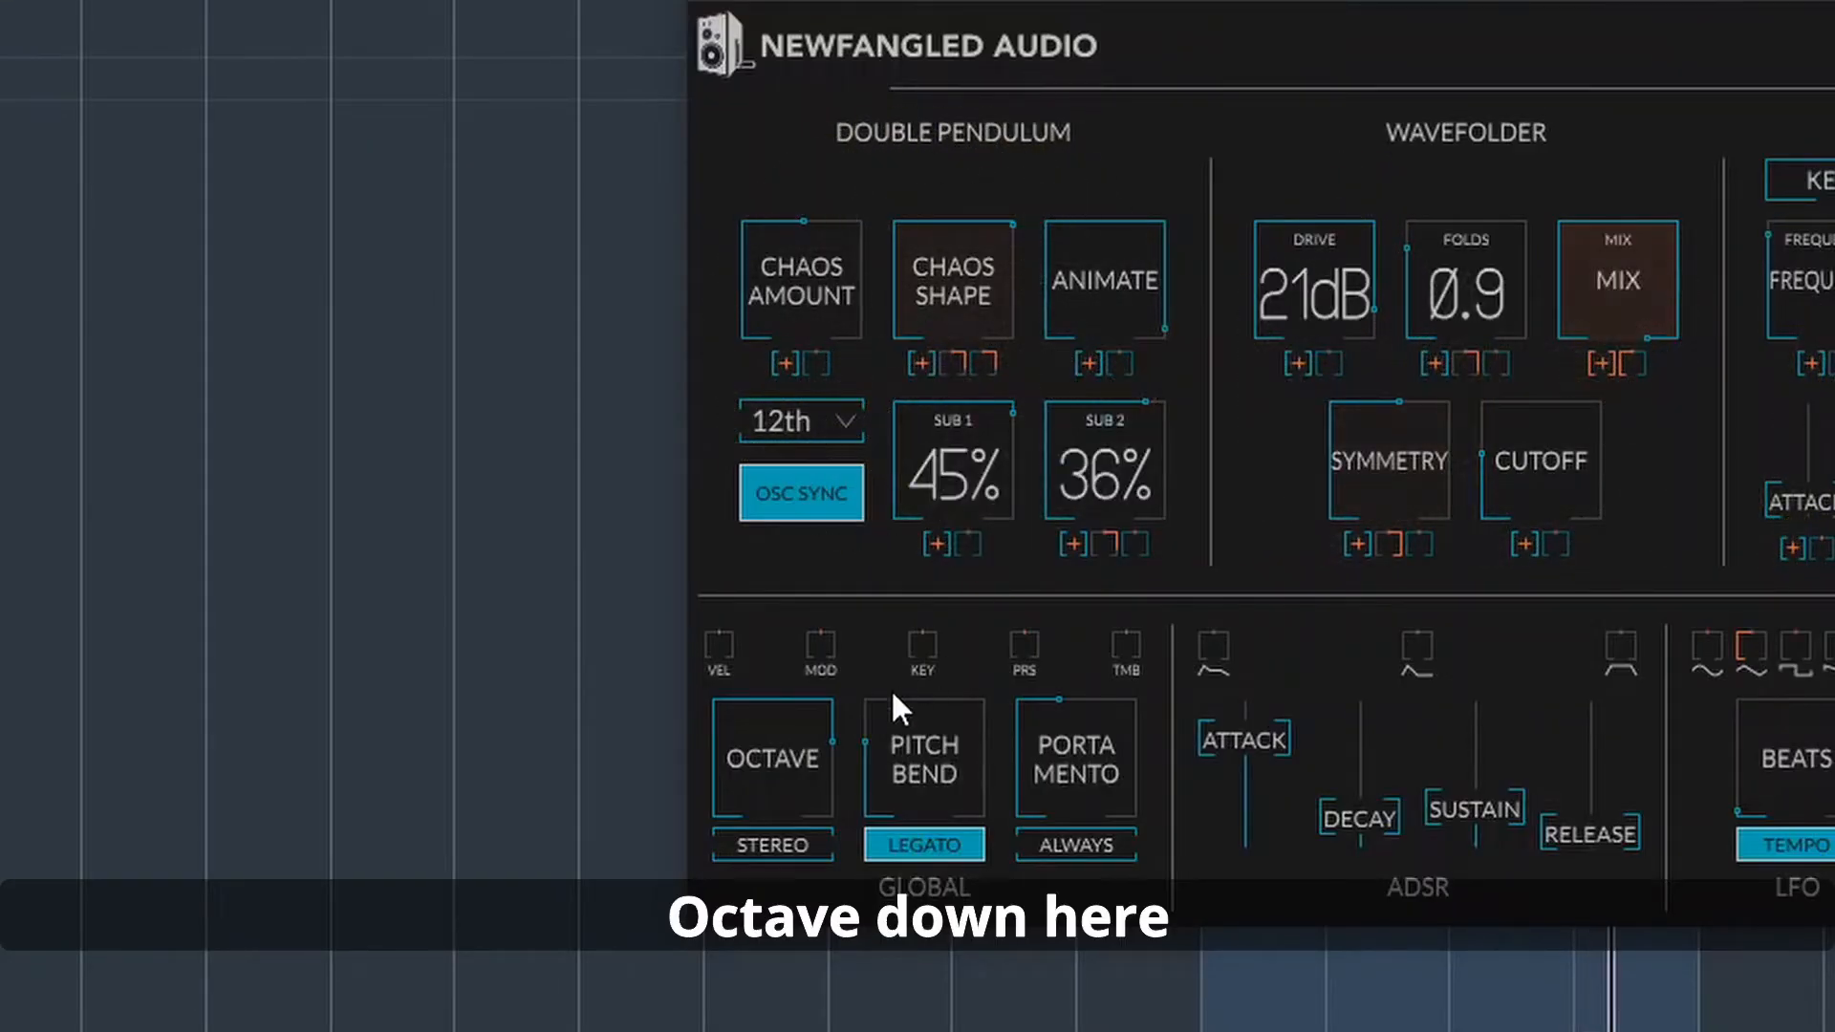
Set the double pendulum's Chaos Amount to about 52% and adjust its Chaos Shape during playback
{"action": "left_click_drag", "start_coordinate": [809, 290], "coordinate": [828, 227]}
{"action": "left_click_drag", "start_coordinate": [165, 311], "coordinate": [180, 406]}
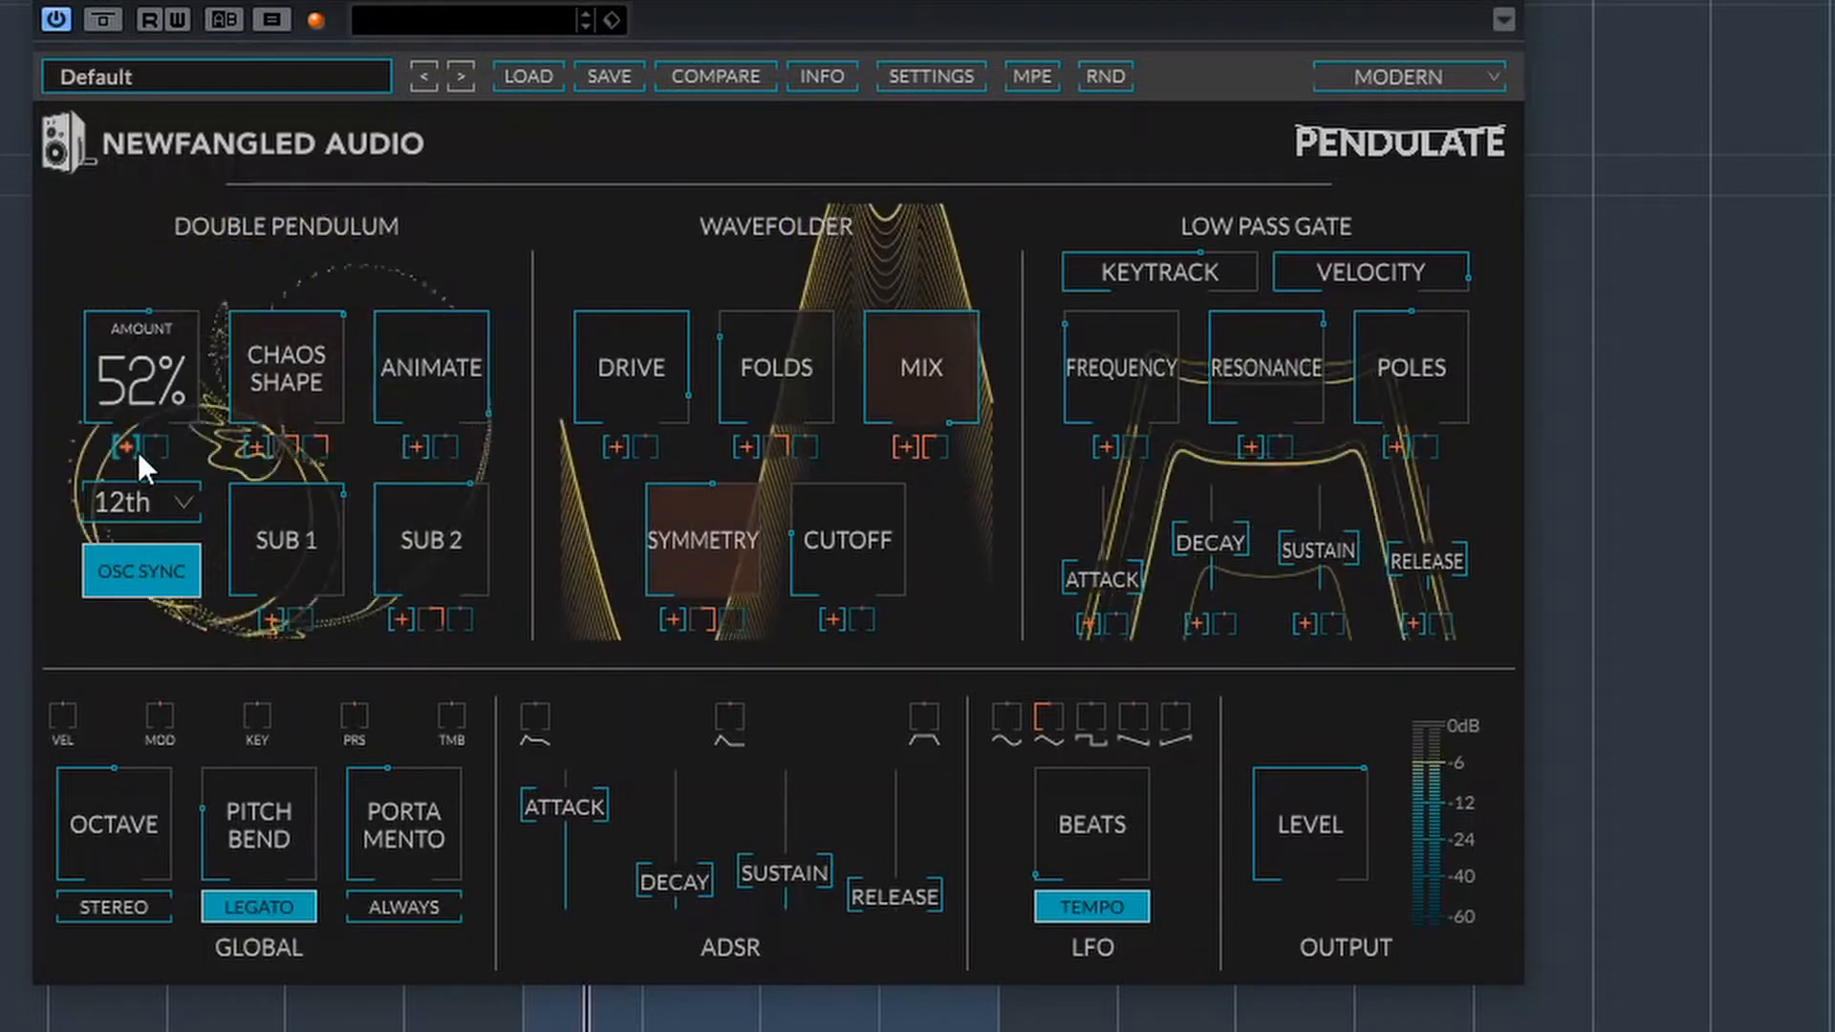
{"action": "mouse_move", "coordinate": [153, 444]}
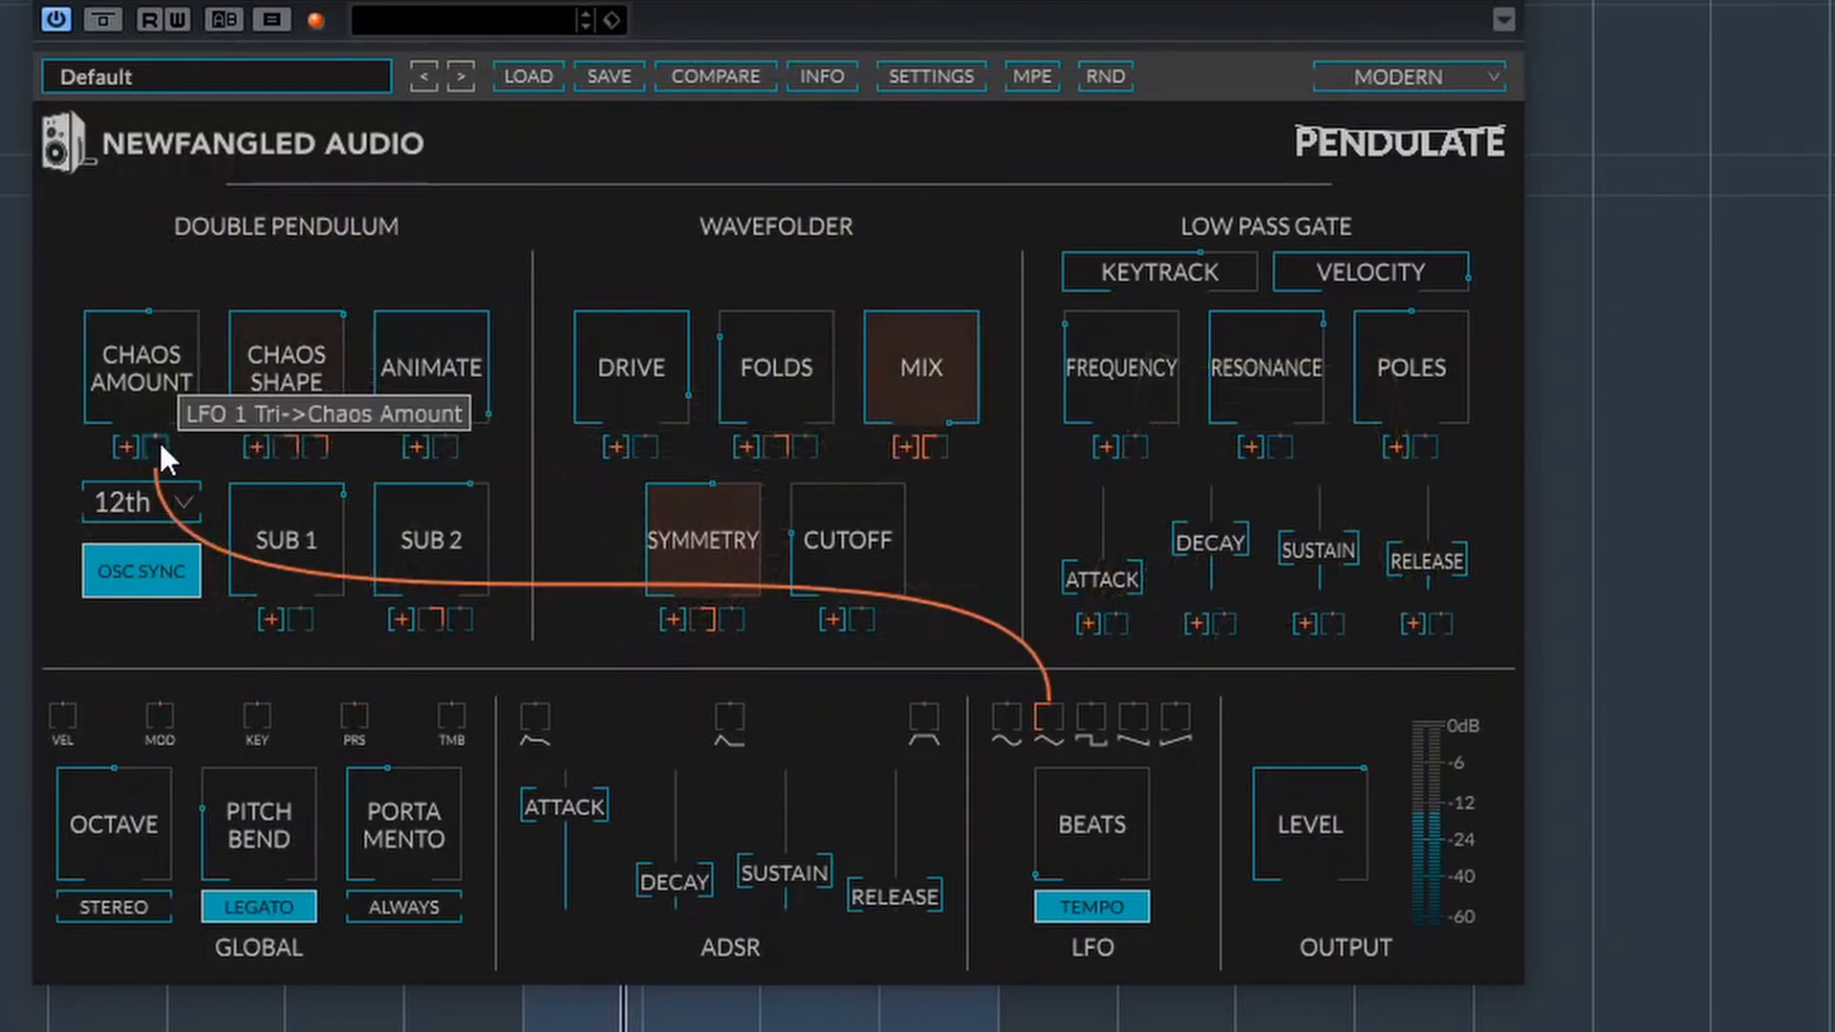
{"action": "left_click_drag", "start_coordinate": [308, 384], "coordinate": [295, 461]}
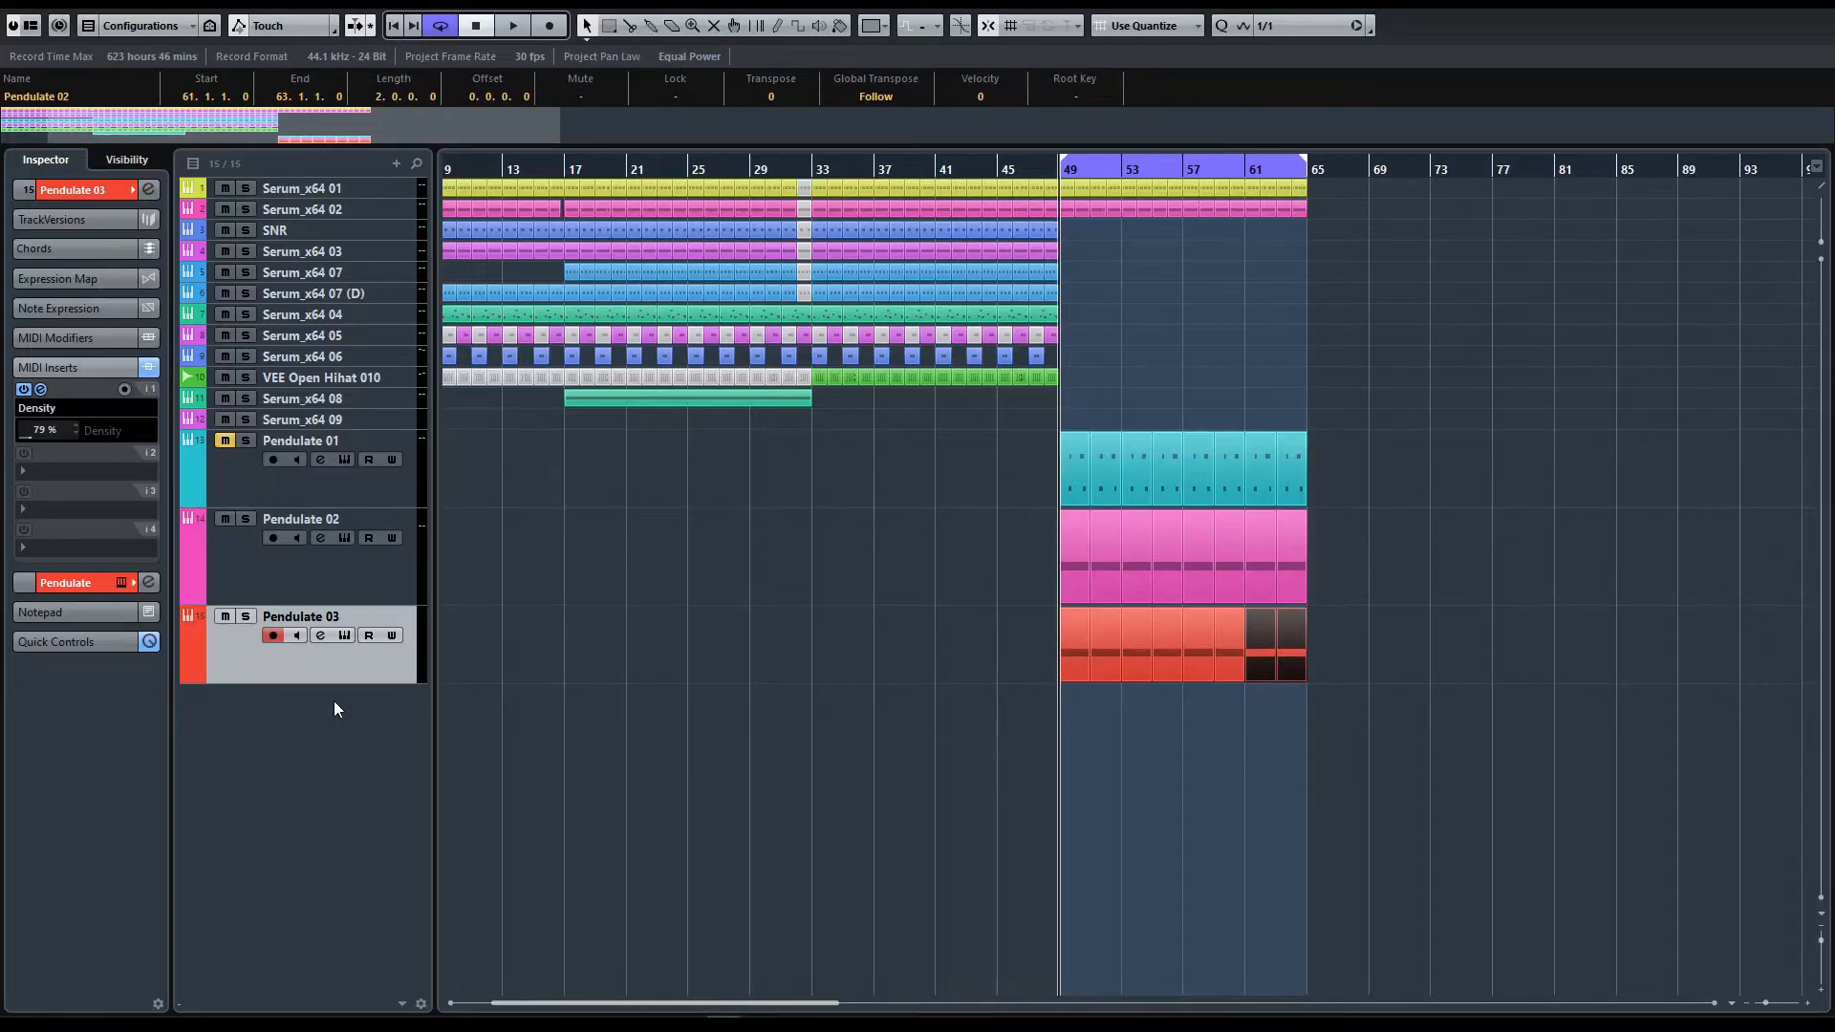
Open the first part on the Pendulate 03 track for note editing and mute several E2 notes in bar 49
{"action": "double_click", "coordinate": [1079, 554]}
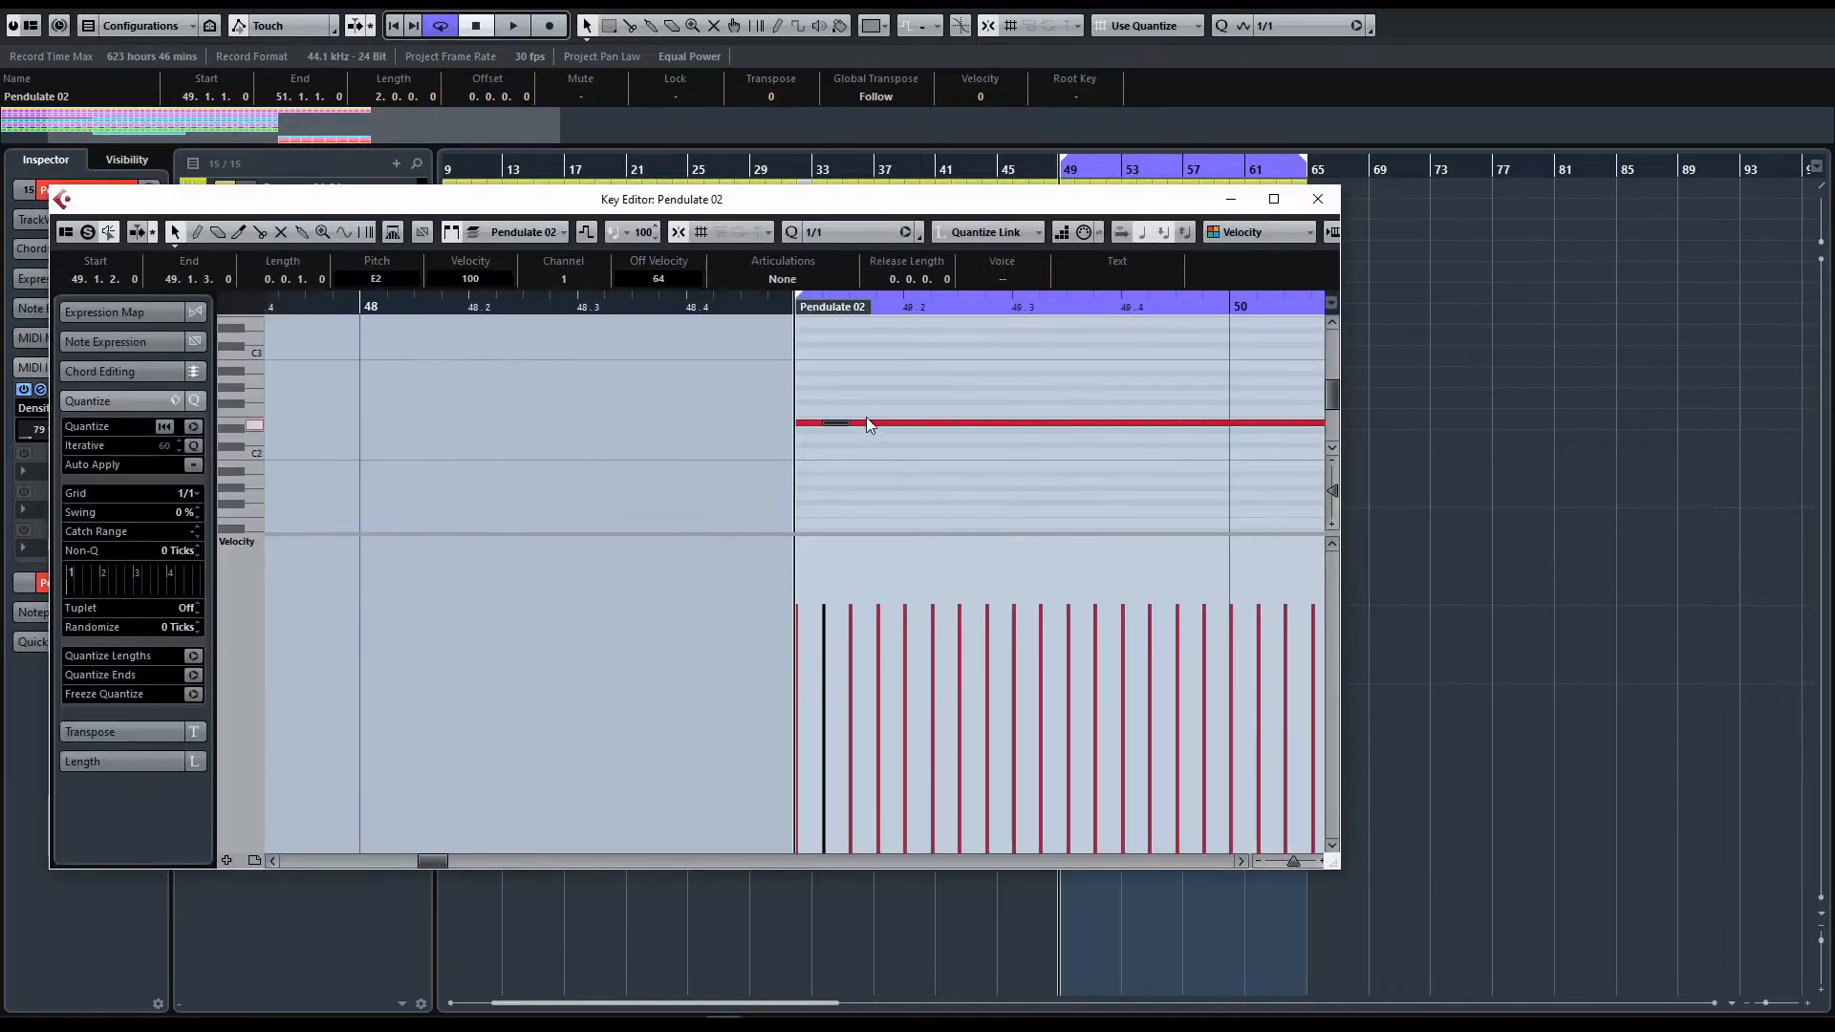
{"action": "left_click", "coordinate": [1070, 421]}
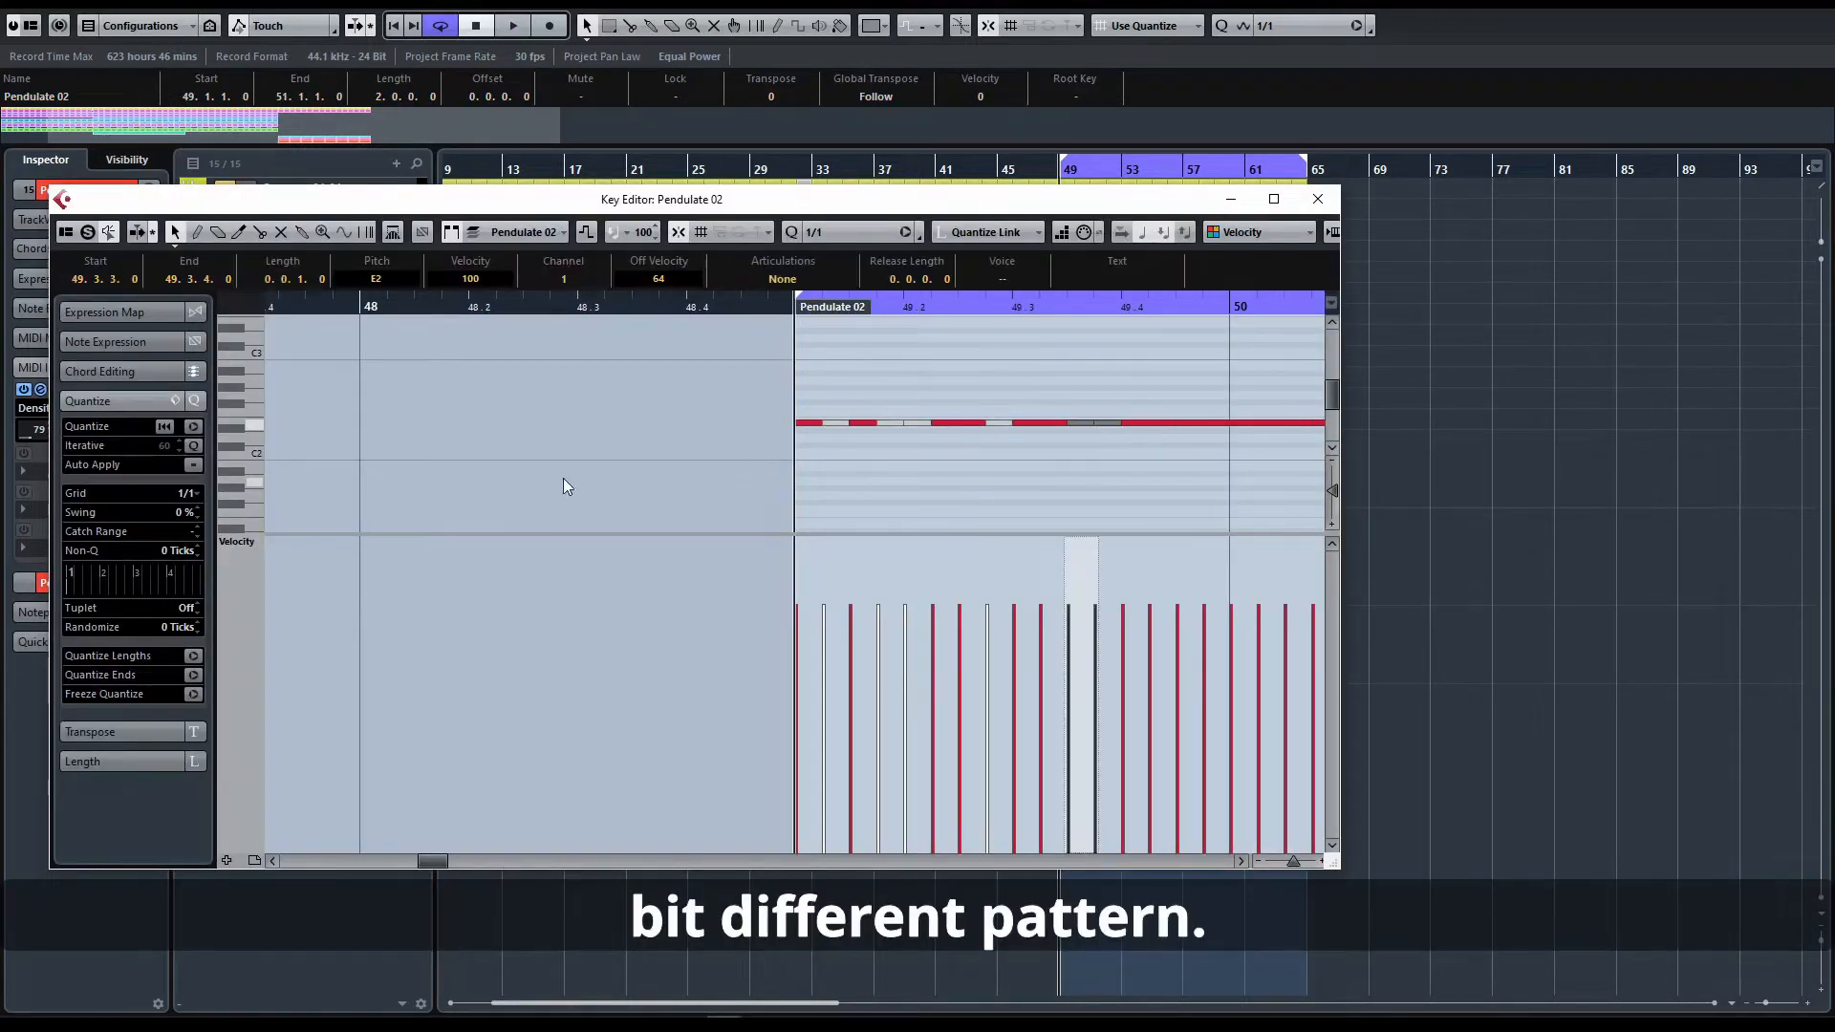
{"action": "left_click_drag", "start_coordinate": [1213, 368], "coordinate": [1223, 439]}
{"action": "key", "text": "shift+m"}
Mute further E2 notes through bar 50 of the part to break up the rhythm, and audition the pattern
{"action": "scroll", "coordinate": [1246, 423], "scroll_direction": "right", "scroll_amount": 4}
{"action": "left_click_drag", "start_coordinate": [819, 398], "coordinate": [994, 443]}
{"action": "key", "text": "shift+m"}
{"action": "key", "text": "shift+m"}
{"action": "key", "text": "shift+m"}
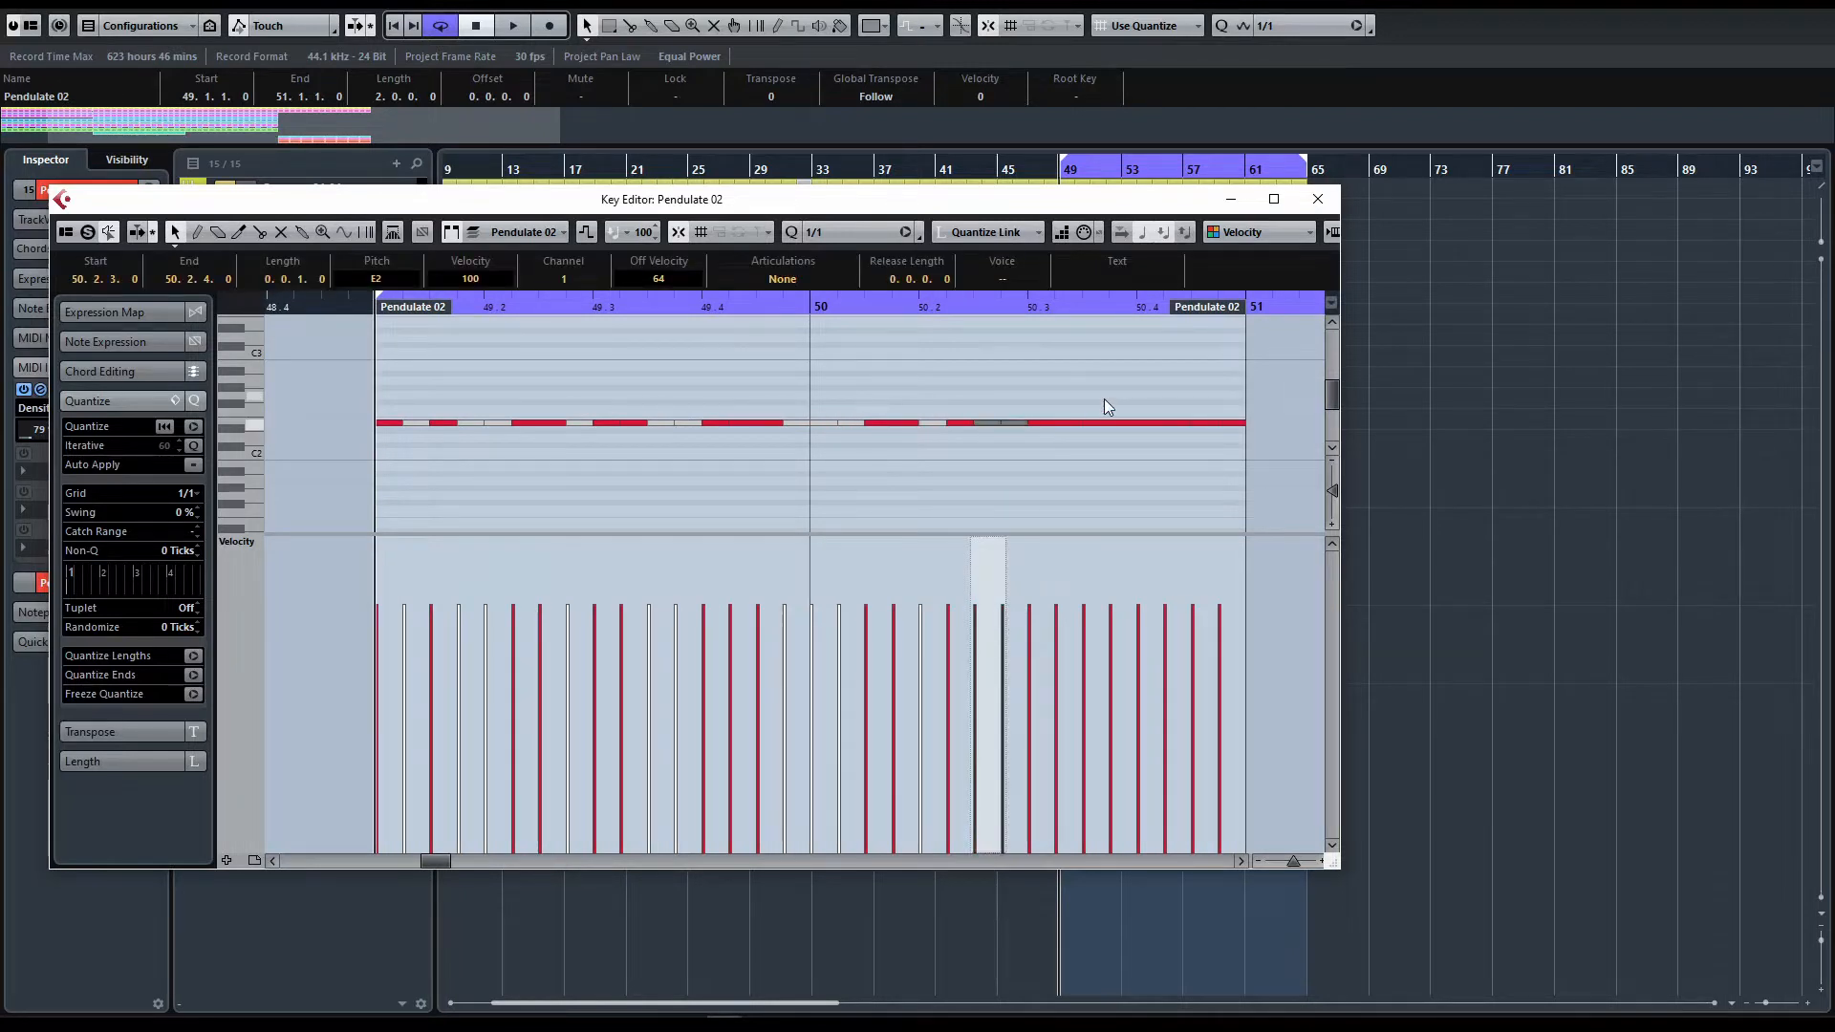
{"action": "left_click_drag", "start_coordinate": [1091, 402], "coordinate": [1154, 438]}
{"action": "key", "text": "shift+m"}
{"action": "key", "text": "space"}
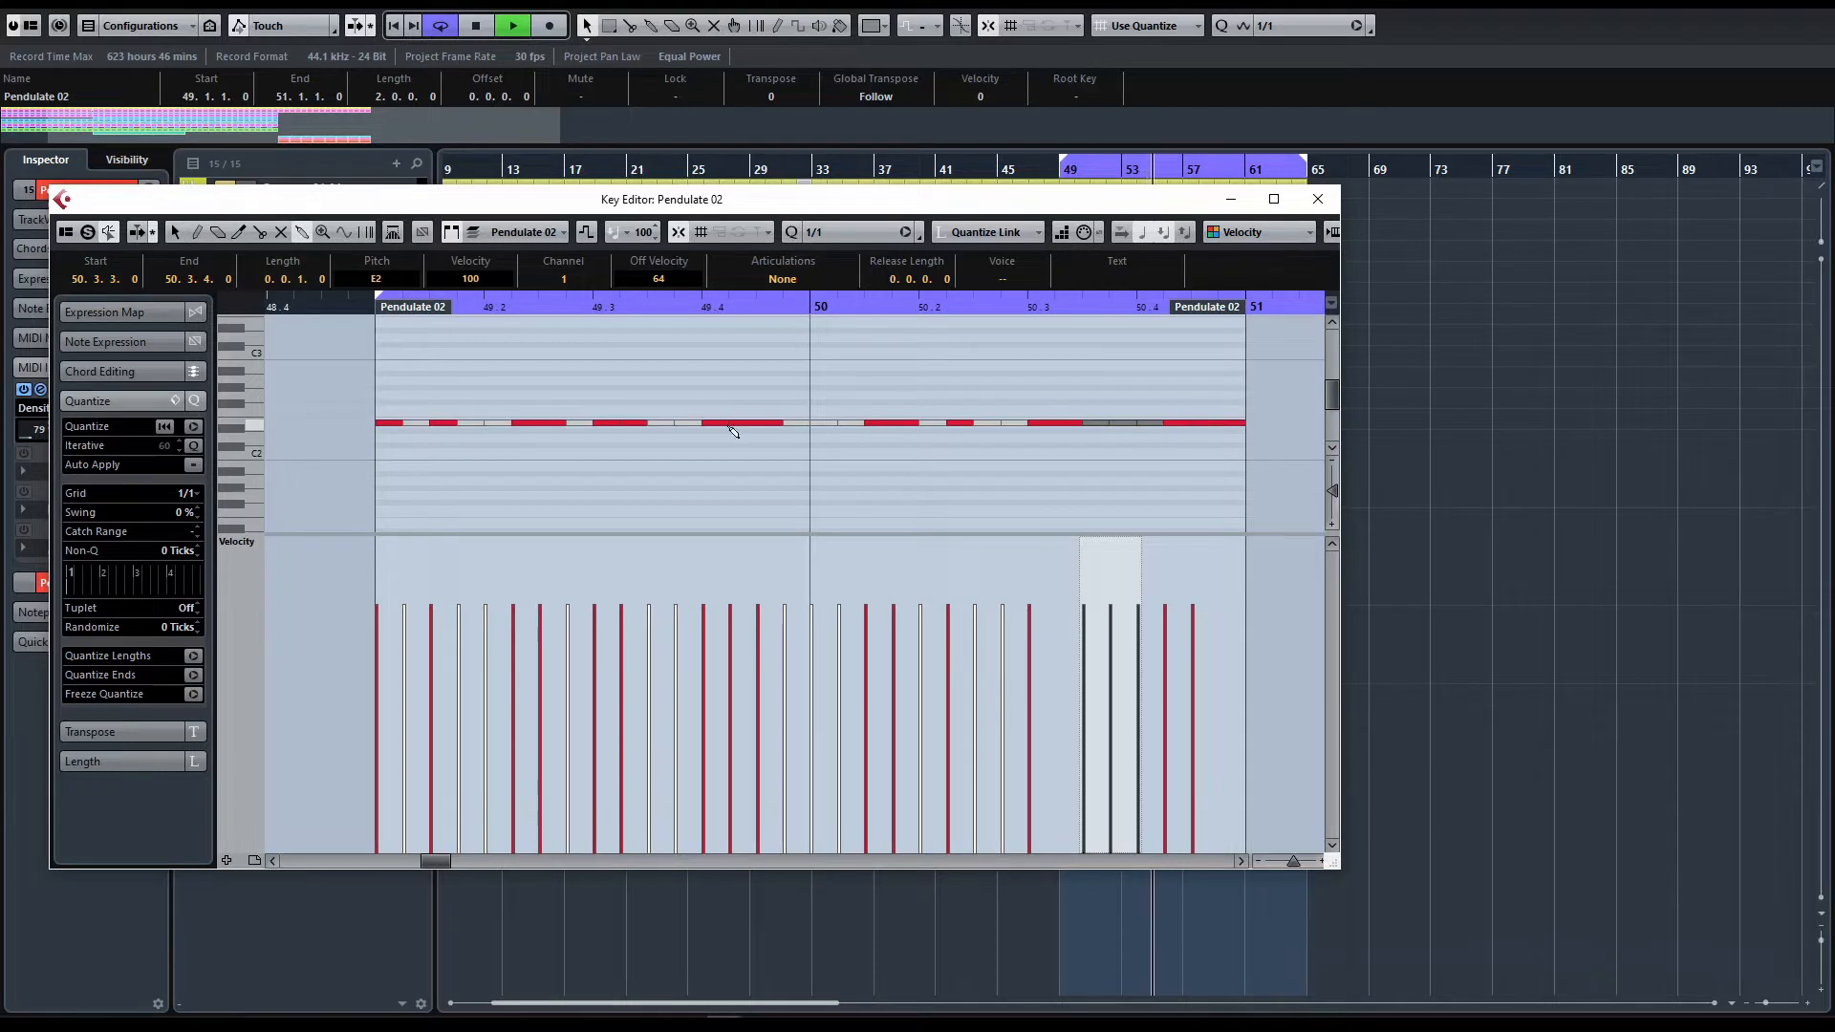
{"action": "key", "text": "space"}
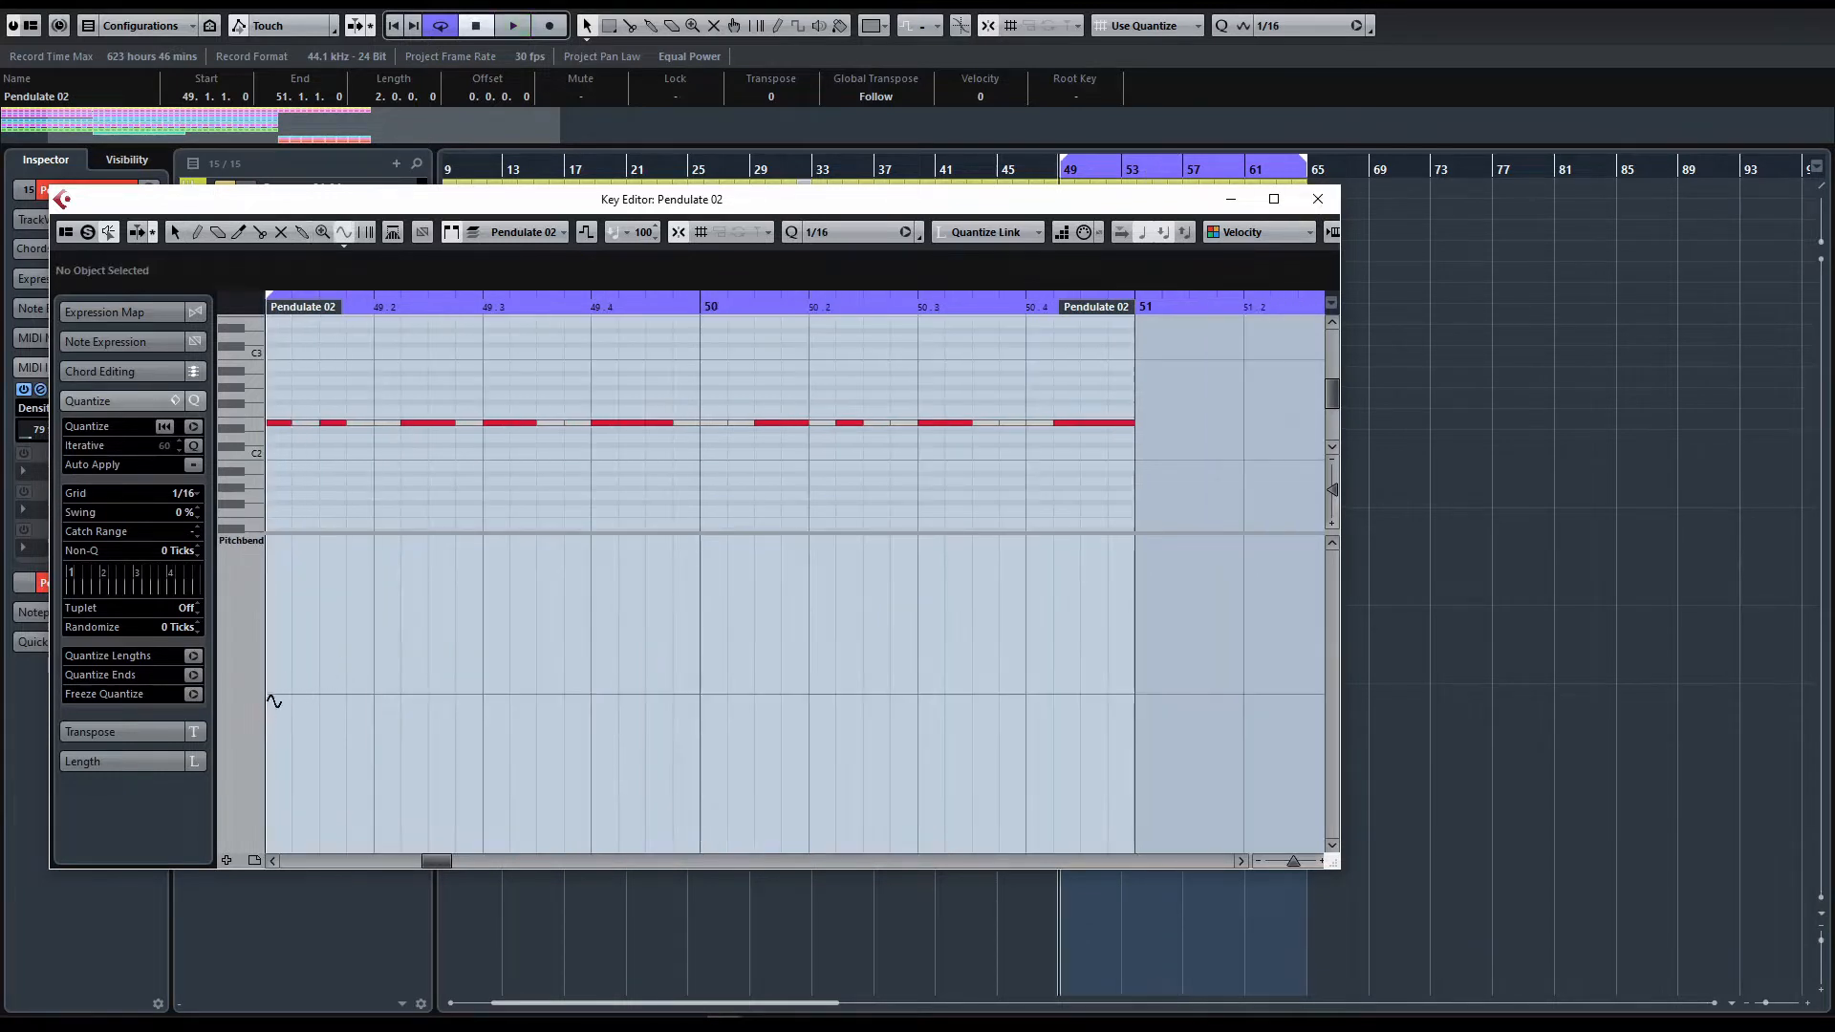
Try a fast sine-shaped pitch-bend curve across the whole part, audition it and undo it
{"action": "mouse_move", "coordinate": [271, 696]}
{"action": "left_mouse_down"}
{"action": "mouse_move", "coordinate": [606, 745]}
{"action": "mouse_move", "coordinate": [1106, 778]}
{"action": "mouse_move", "coordinate": [805, 785]}
{"action": "mouse_move", "coordinate": [745, 778]}
{"action": "mouse_move", "coordinate": [1185, 762]}
{"action": "mouse_move", "coordinate": [1119, 767]}
{"action": "left_mouse_up"}
{"action": "key", "text": "space"}
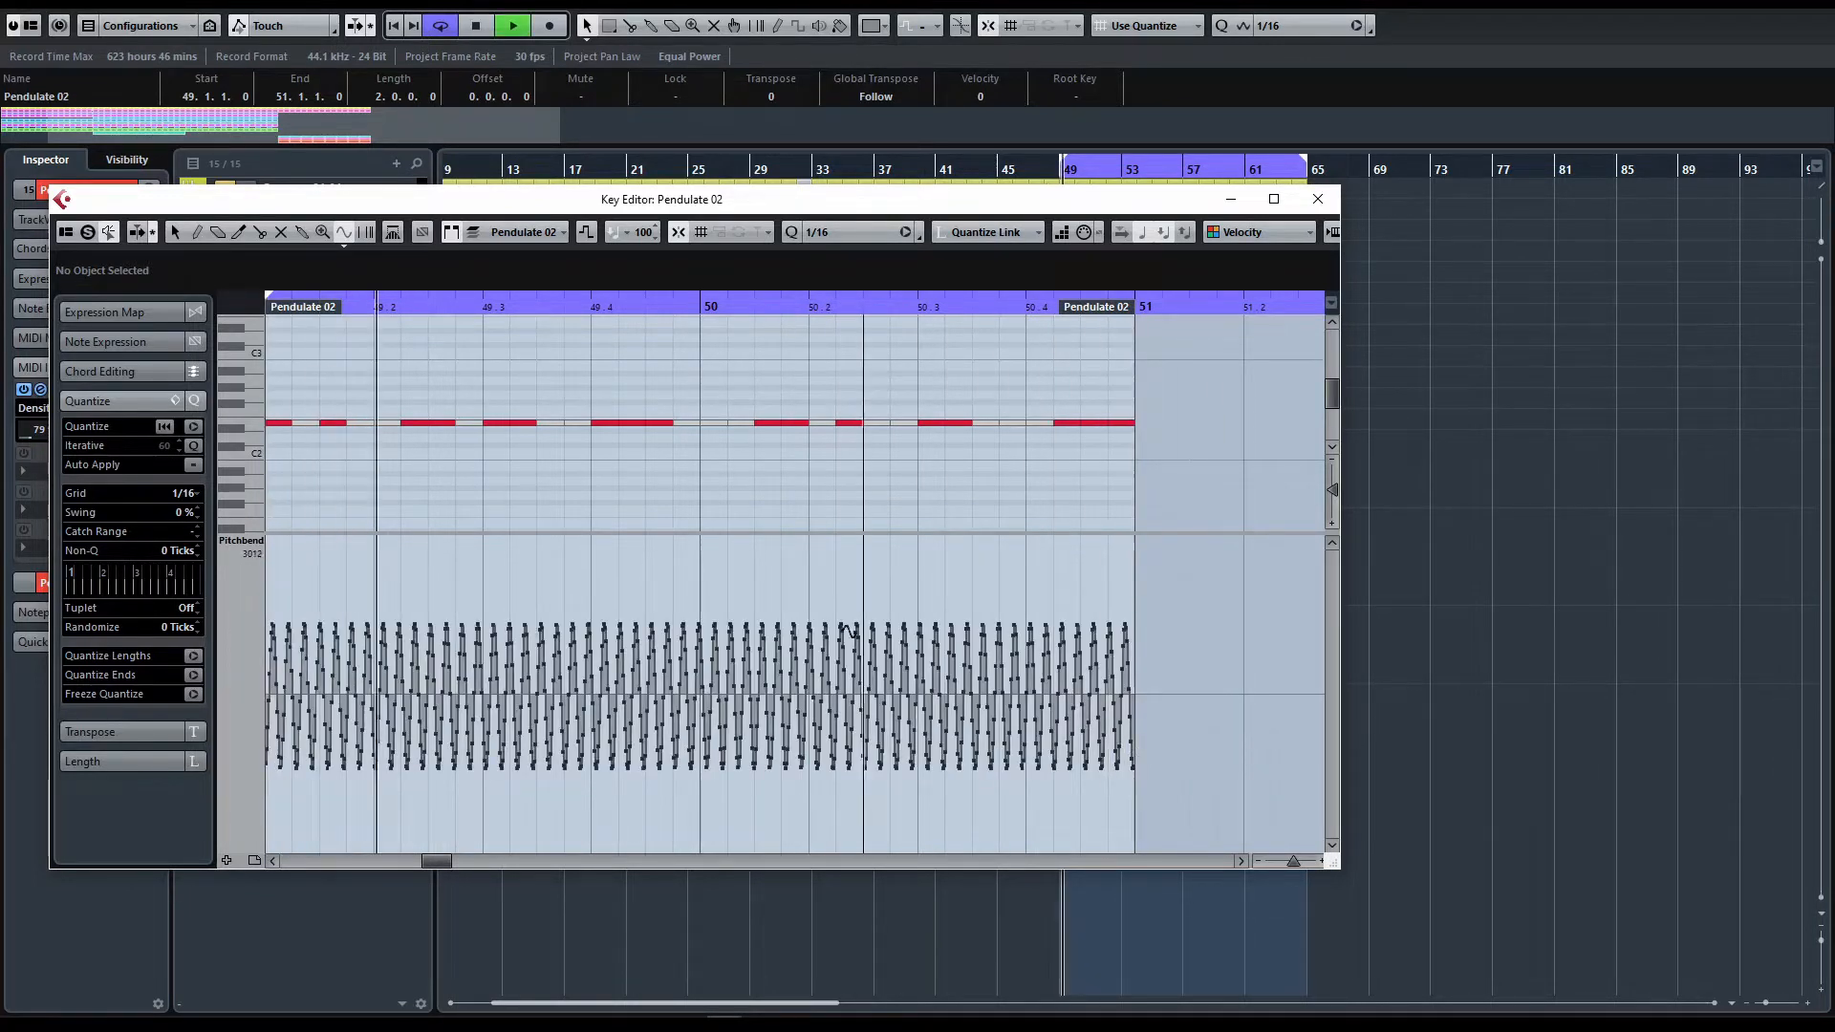
{"action": "key", "text": "space"}
{"action": "key", "text": "ctrl+z"}
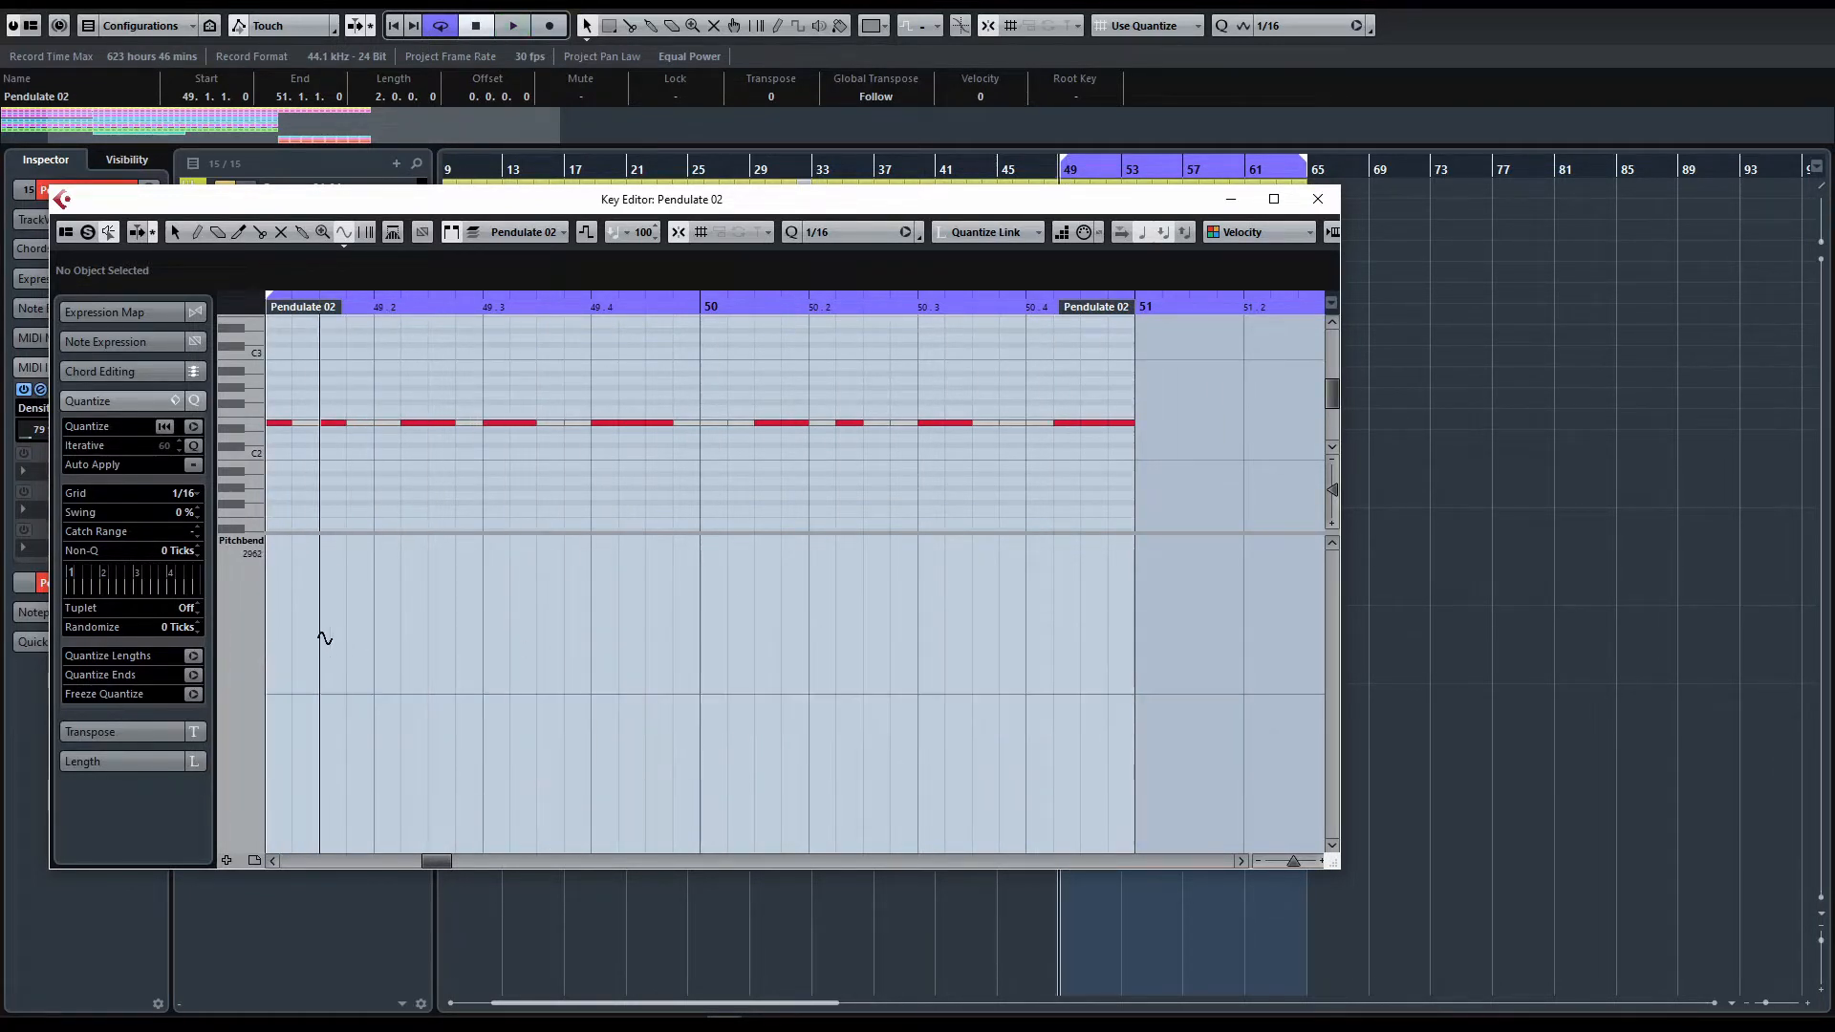
Draw a broad pitch-bend curve across the whole part and play the result
{"action": "left_click_drag", "start_coordinate": [279, 686], "coordinate": [1149, 606]}
{"action": "key", "text": "space"}
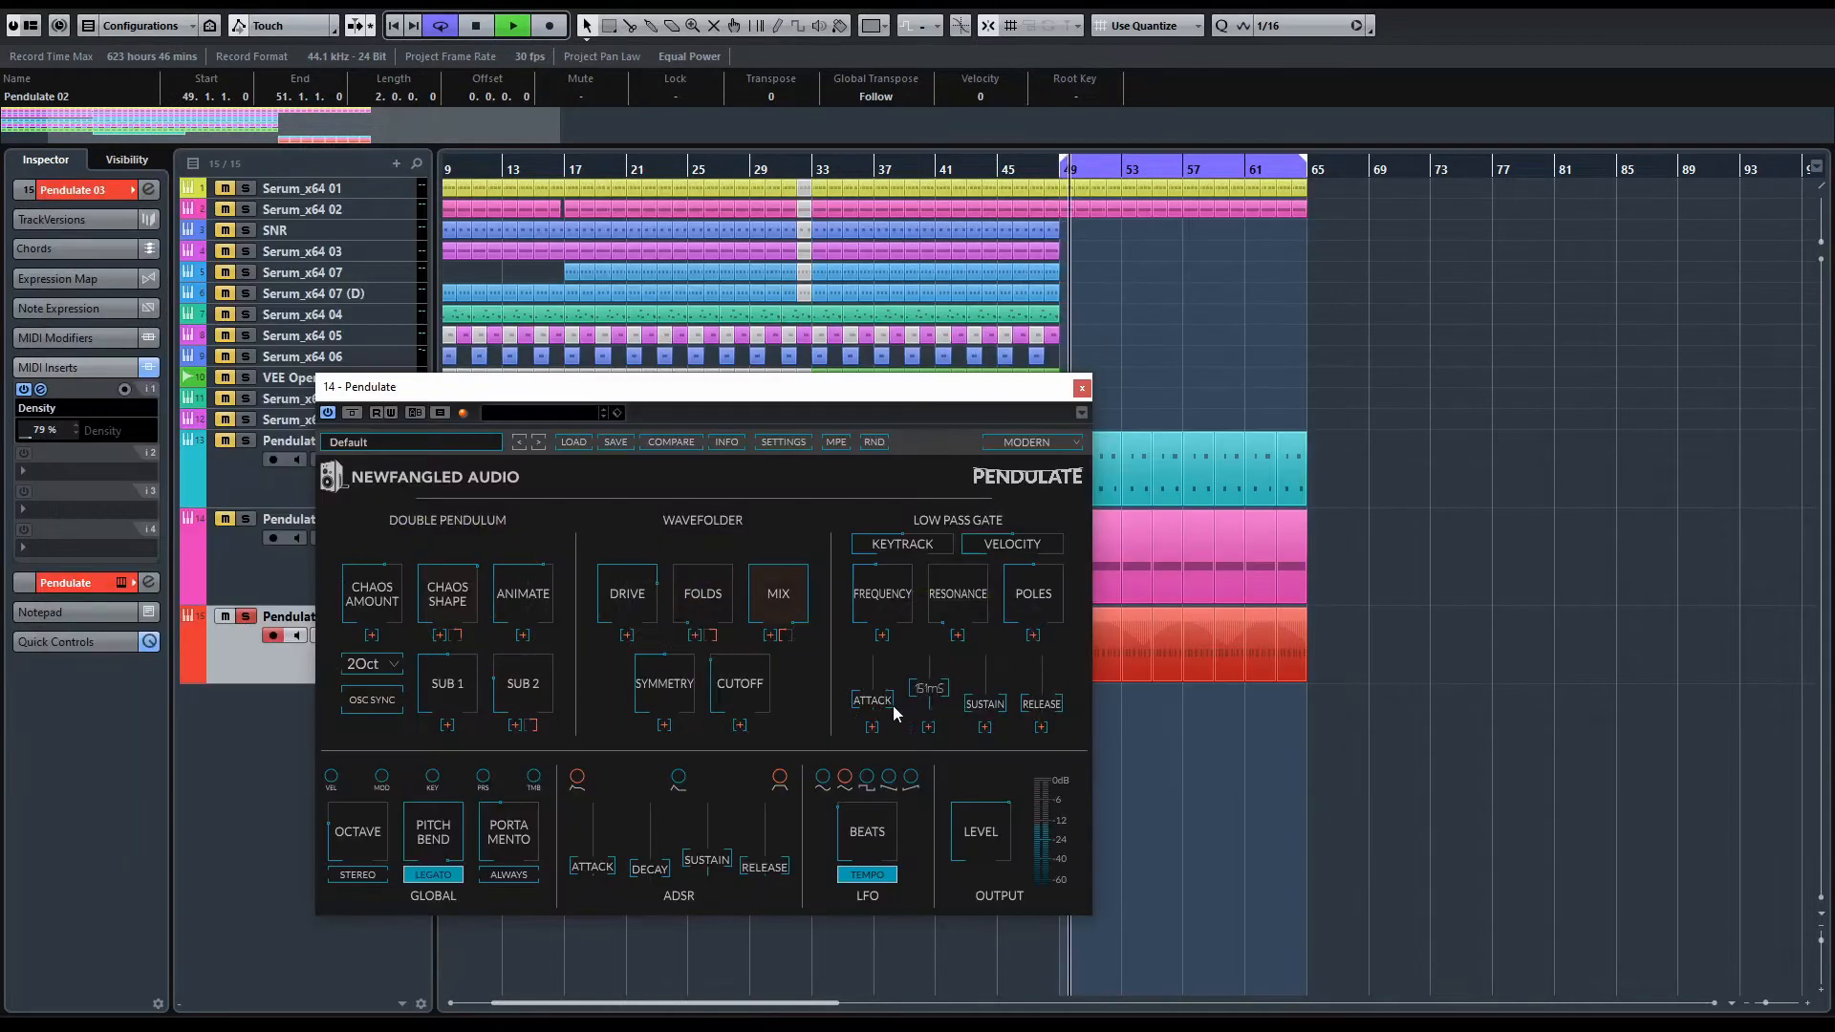
Adjust the low pass gate's Decay and raise the ADSR Release to about 187 ms during playback
{"action": "left_click_drag", "start_coordinate": [925, 689], "coordinate": [936, 661]}
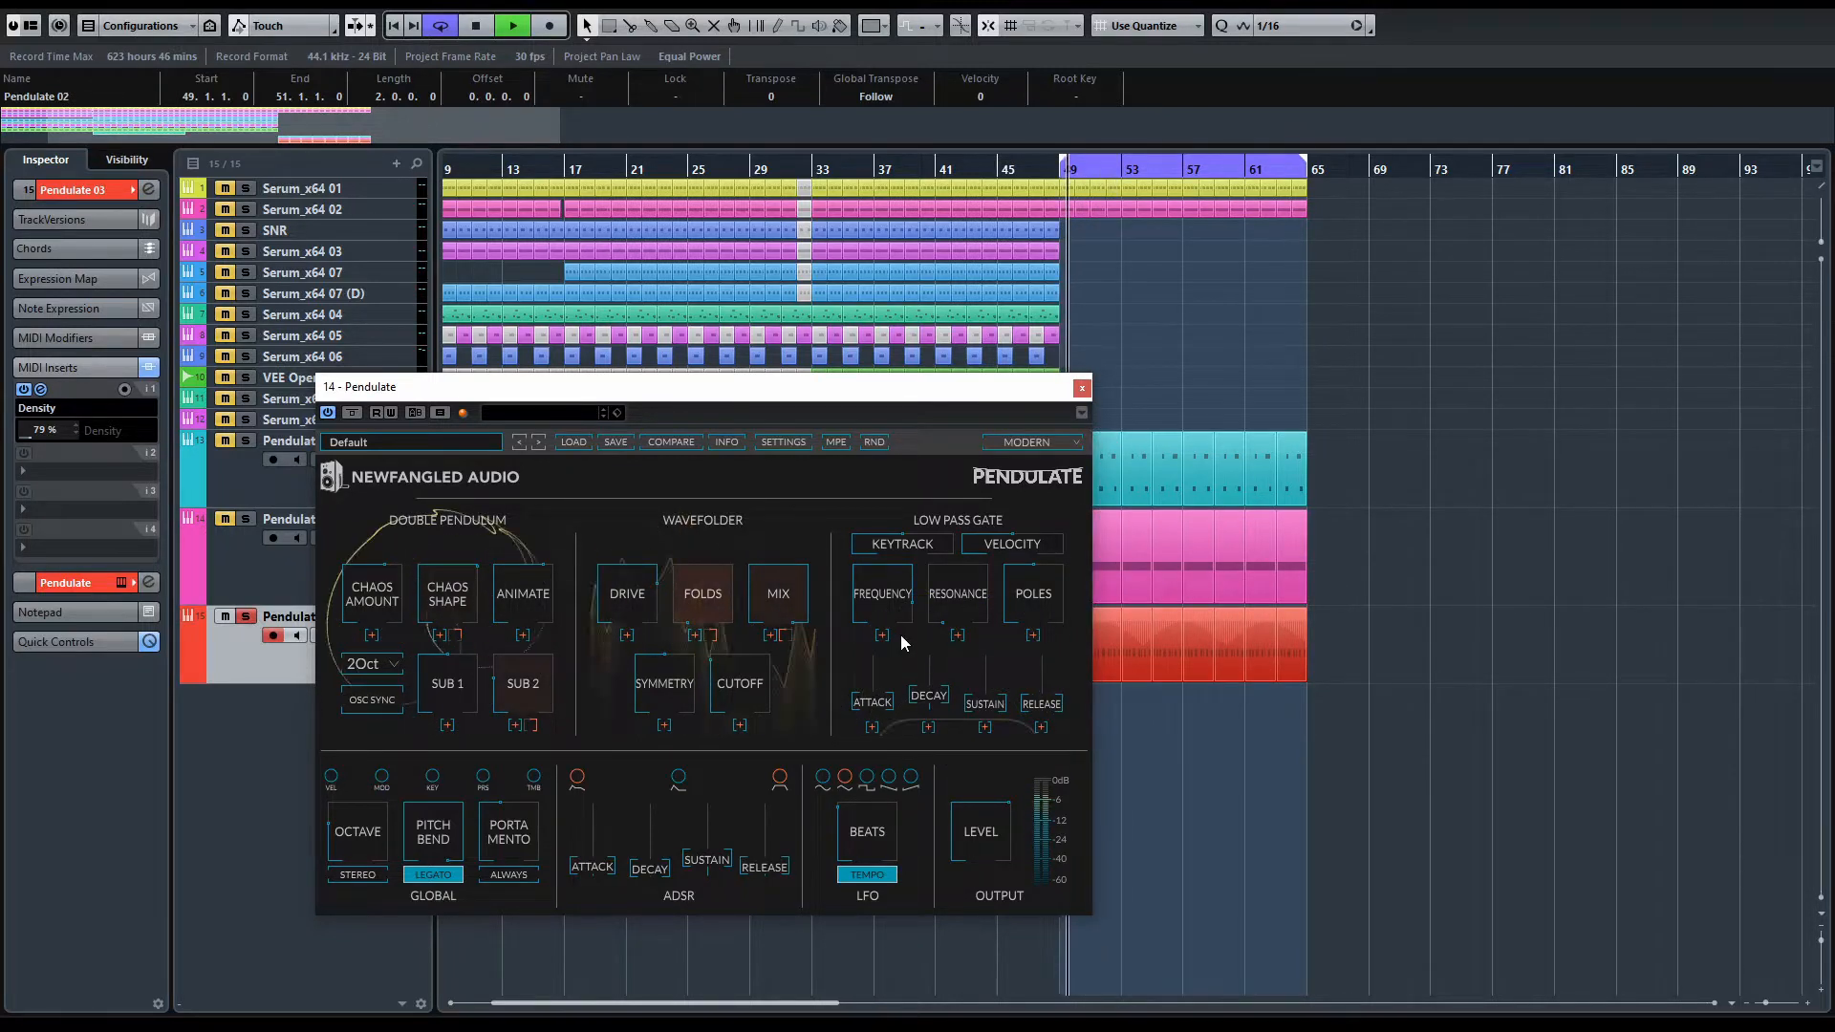
{"action": "key", "text": "space"}
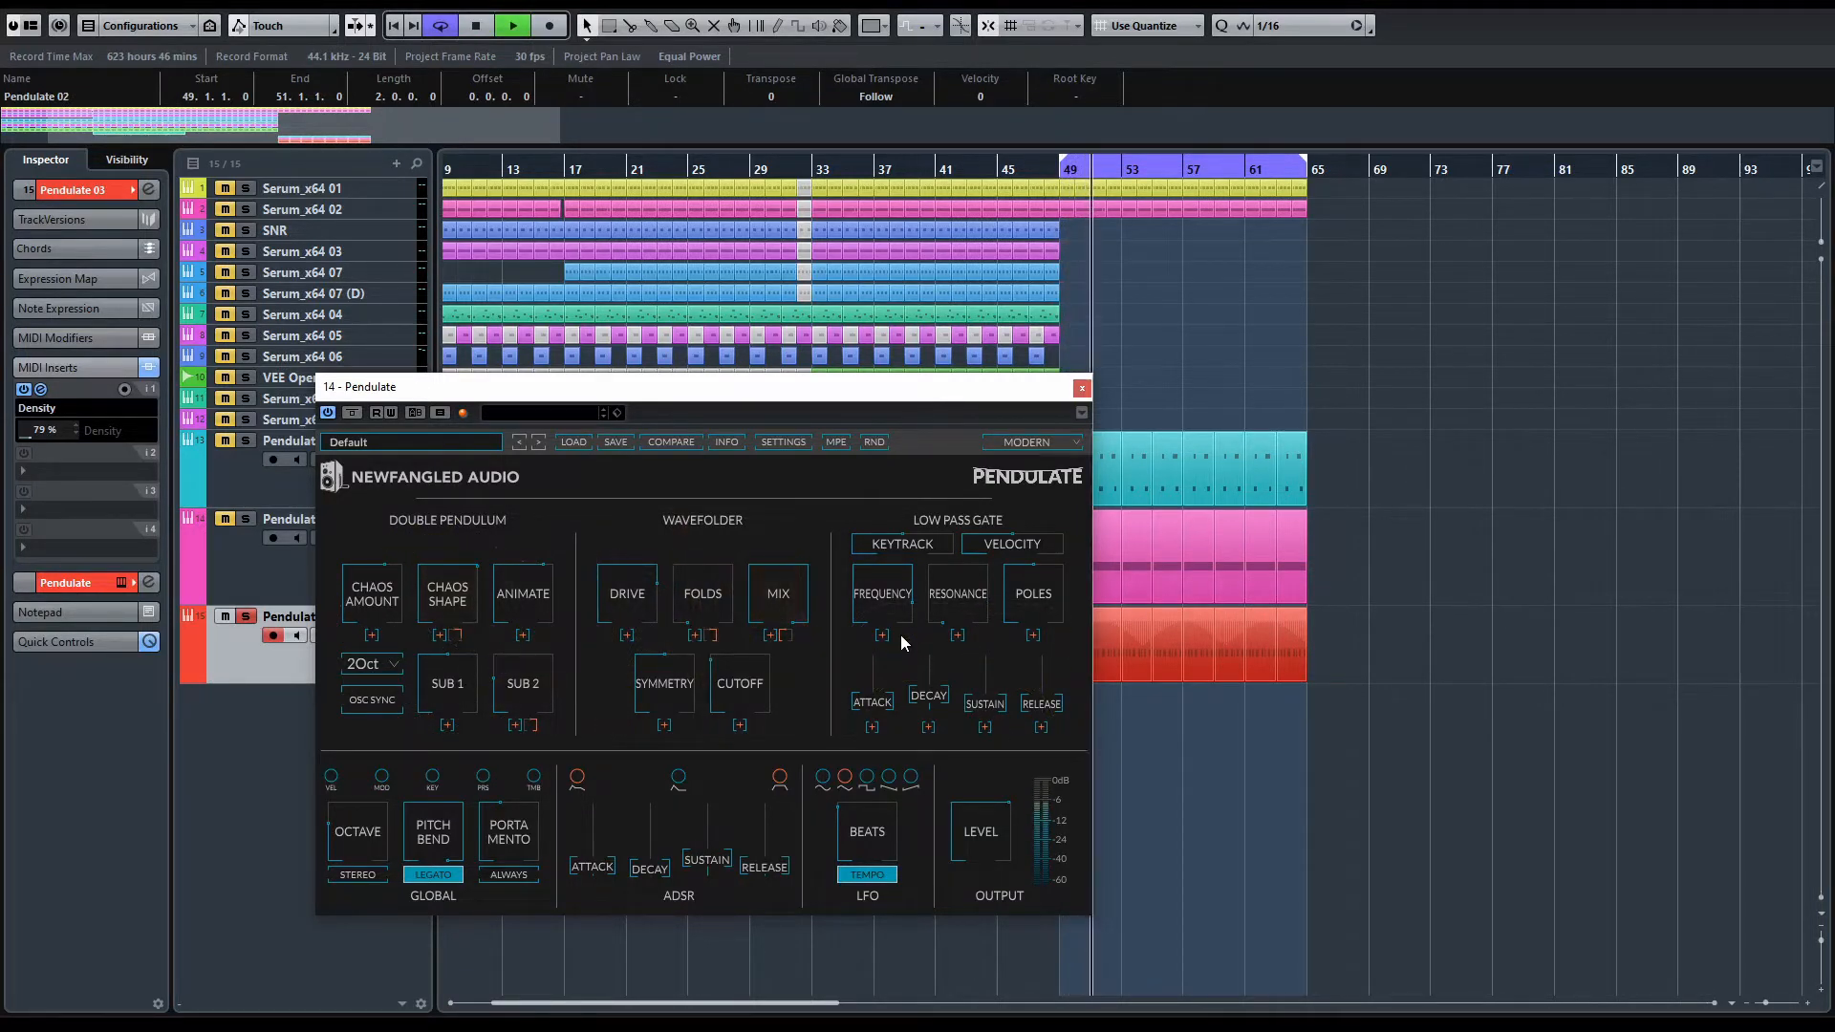
{"action": "left_click_drag", "start_coordinate": [749, 868], "coordinate": [784, 703]}
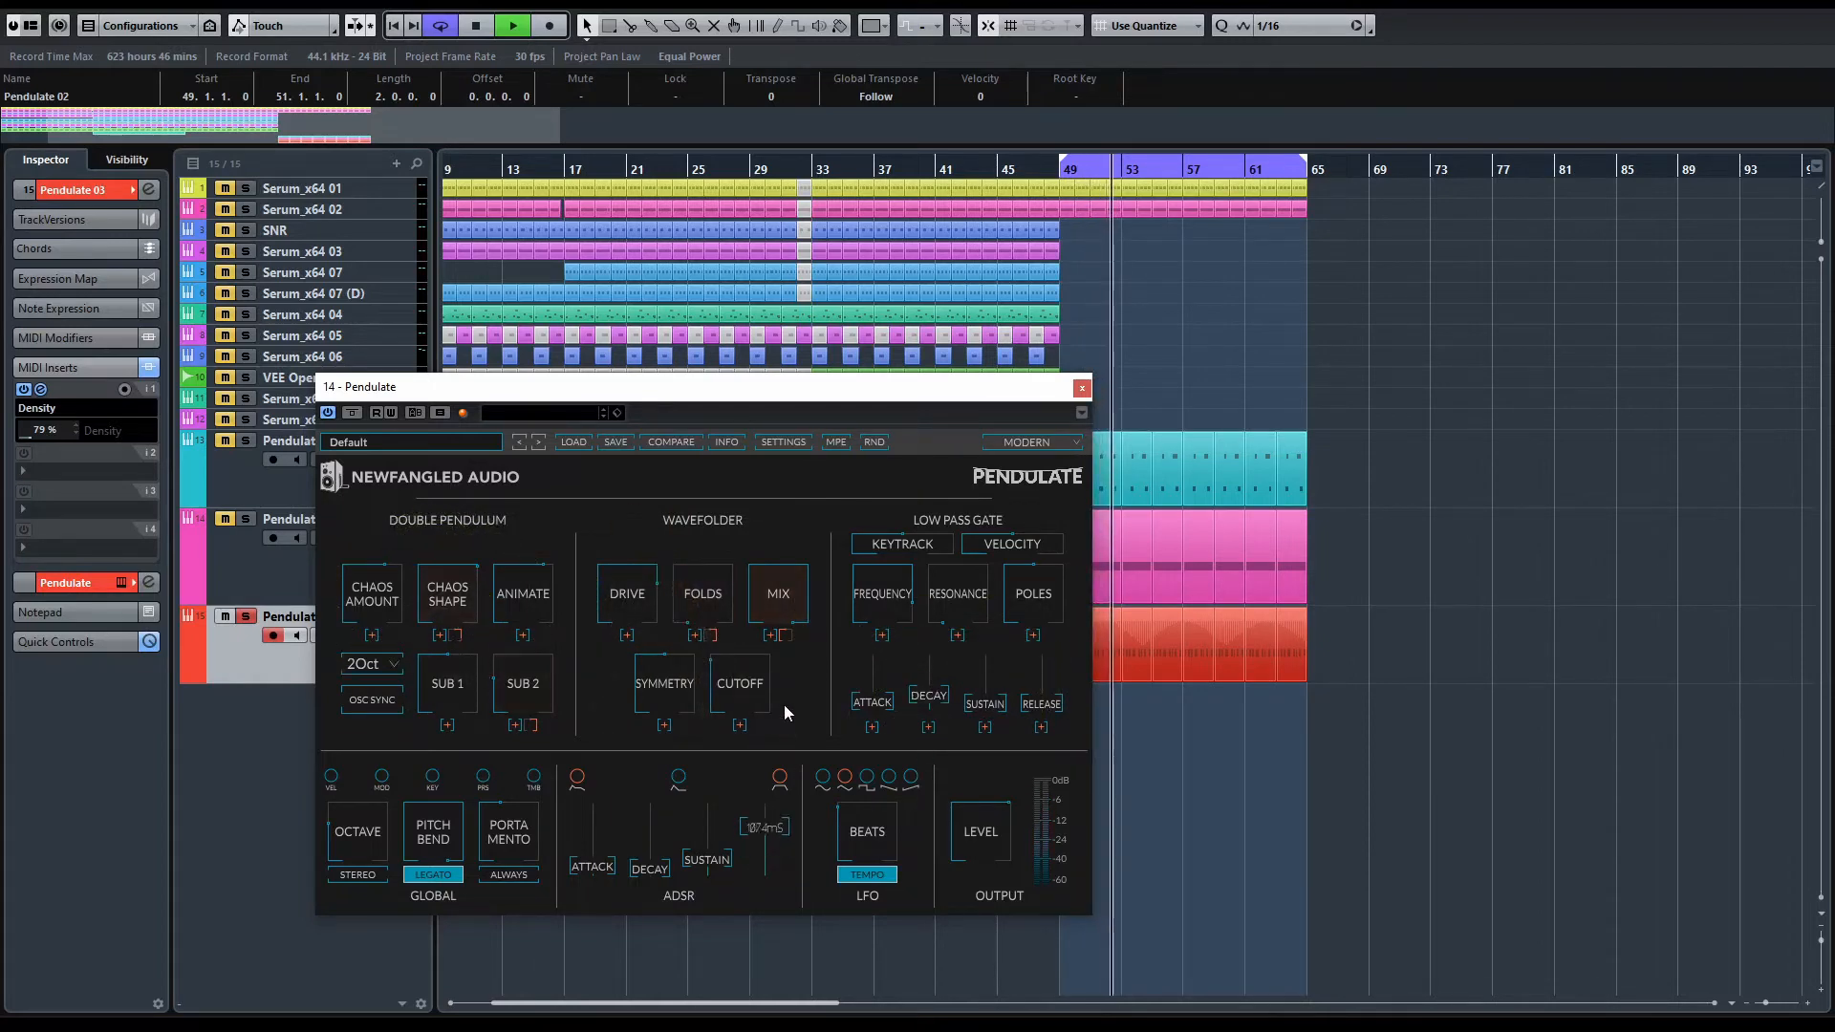
Adjust the double pendulum's Chaos Amount and Chaos Shape by ear, keeping the oscillator interval at 2Oct
{"action": "left_click", "coordinate": [371, 664]}
{"action": "left_click", "coordinate": [514, 552]}
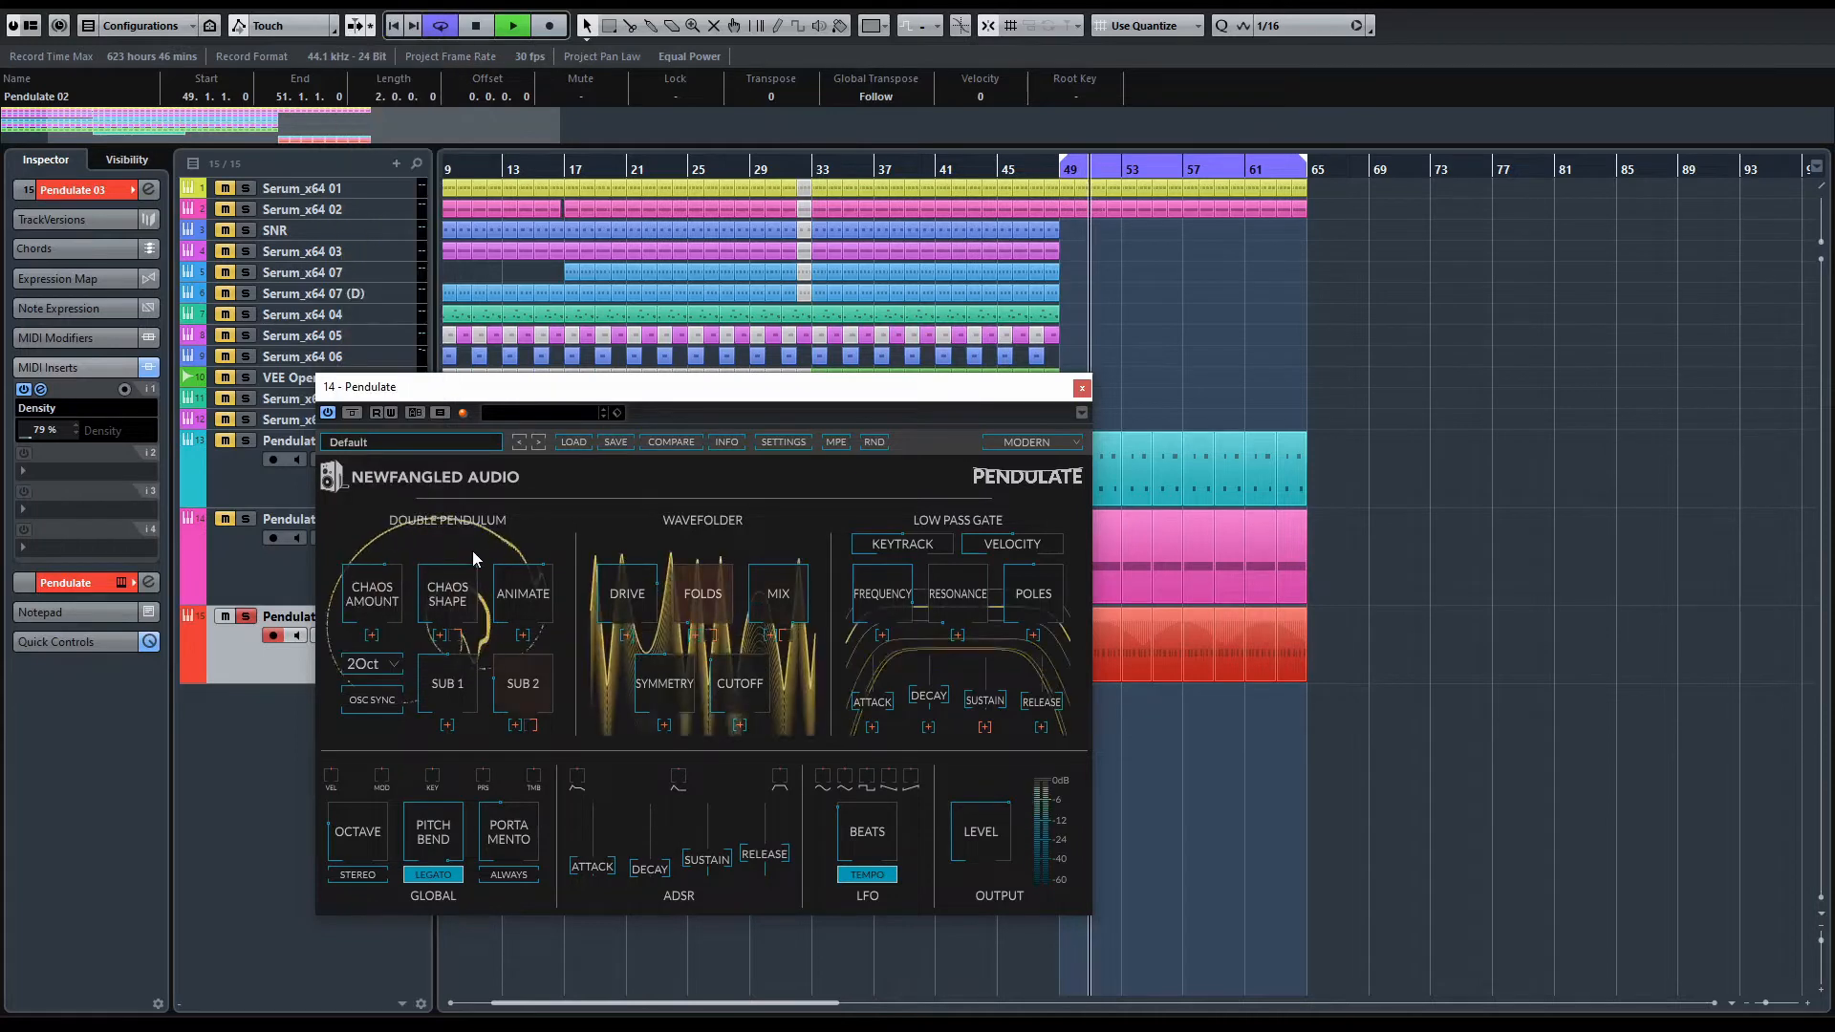
{"action": "left_click_drag", "start_coordinate": [386, 590], "coordinate": [386, 491]}
{"action": "left_click_drag", "start_coordinate": [454, 600], "coordinate": [456, 646]}
{"action": "left_click_drag", "start_coordinate": [377, 593], "coordinate": [390, 719]}
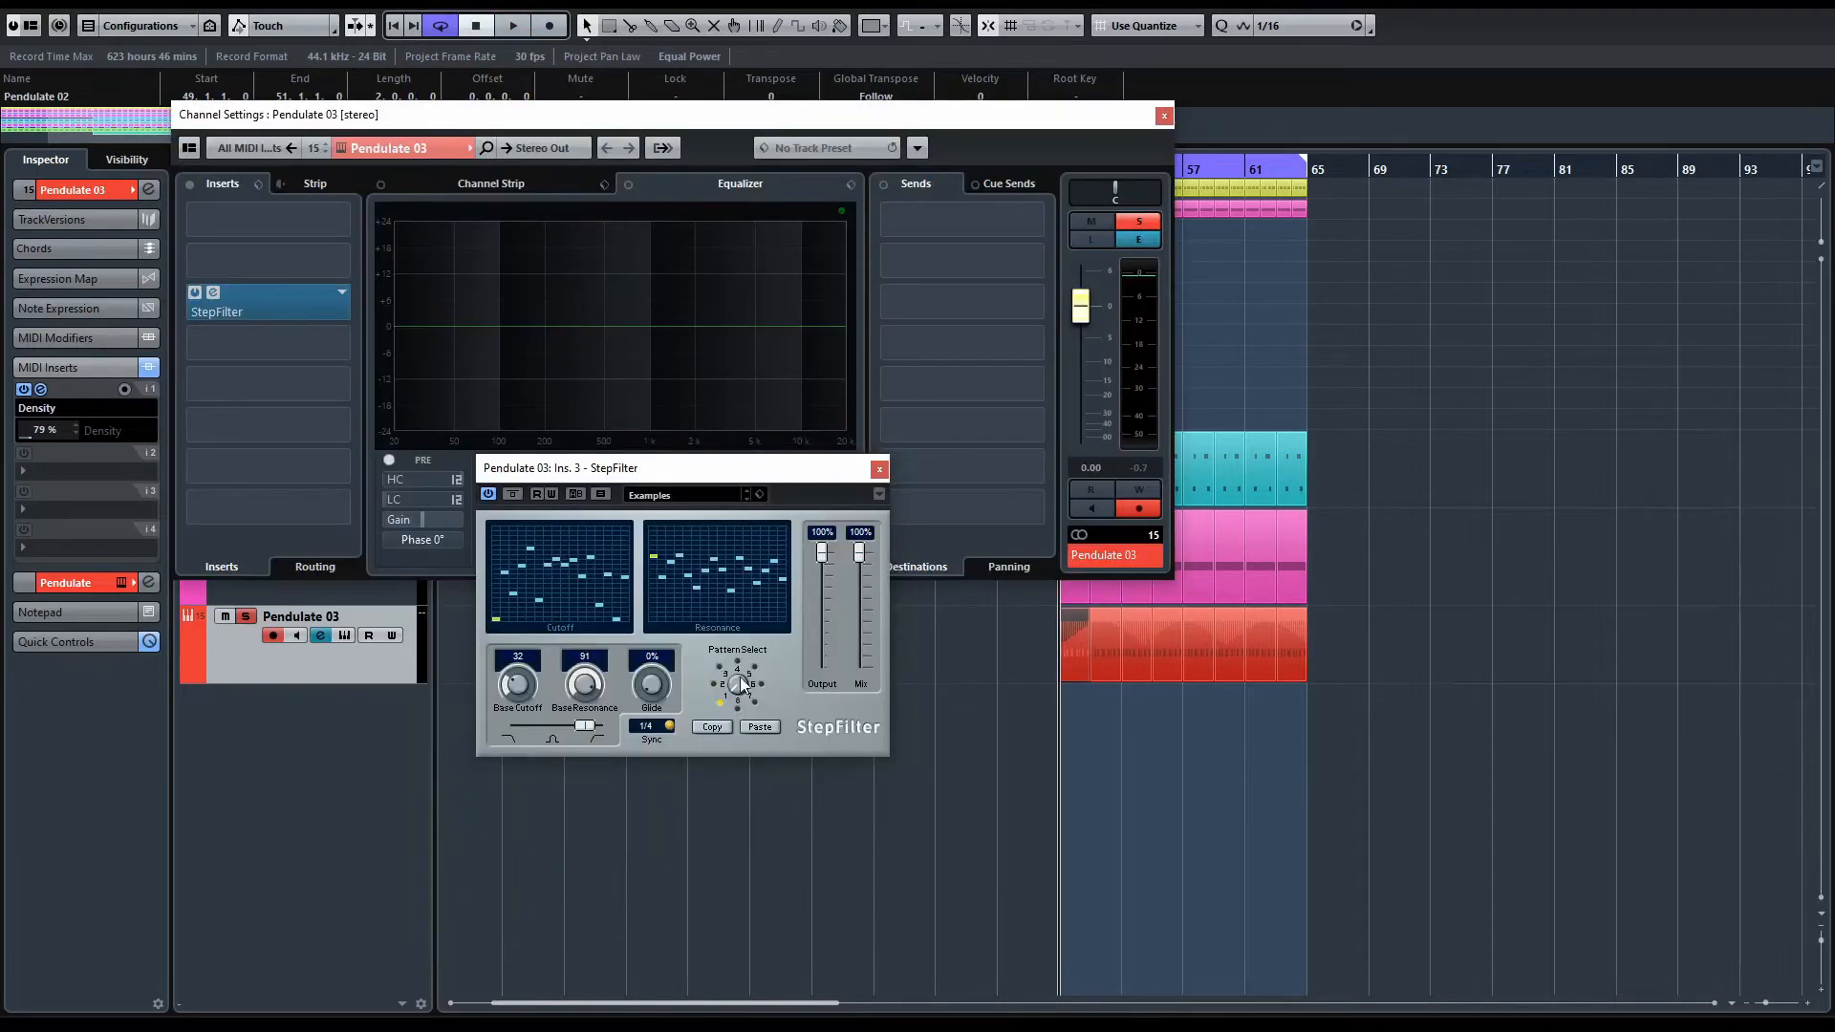
Set the StepFilter's Base Cutoff to 44 on the Pendulate 03 channel and audition it
{"action": "mouse_move", "coordinate": [520, 682]}
{"action": "left_mouse_down"}
{"action": "mouse_move", "coordinate": [525, 651]}
{"action": "mouse_move", "coordinate": [524, 666]}
{"action": "left_mouse_up"}
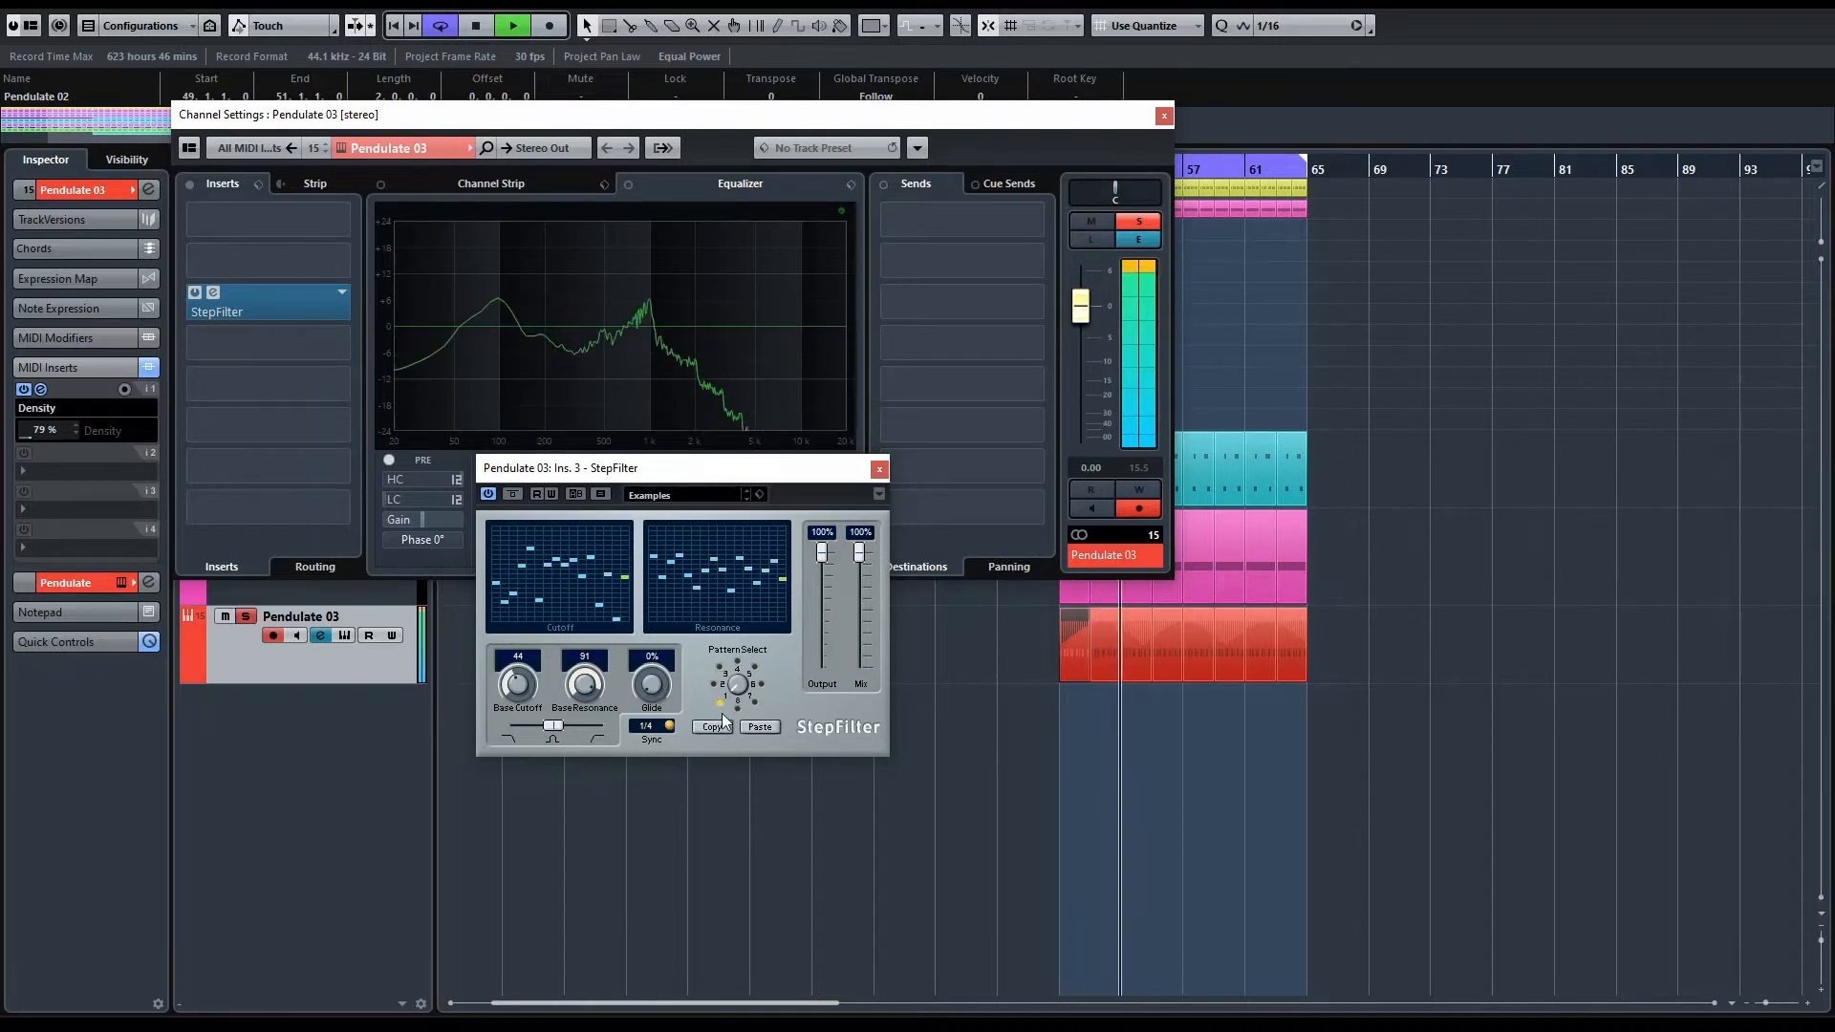
{"action": "key", "text": "space"}
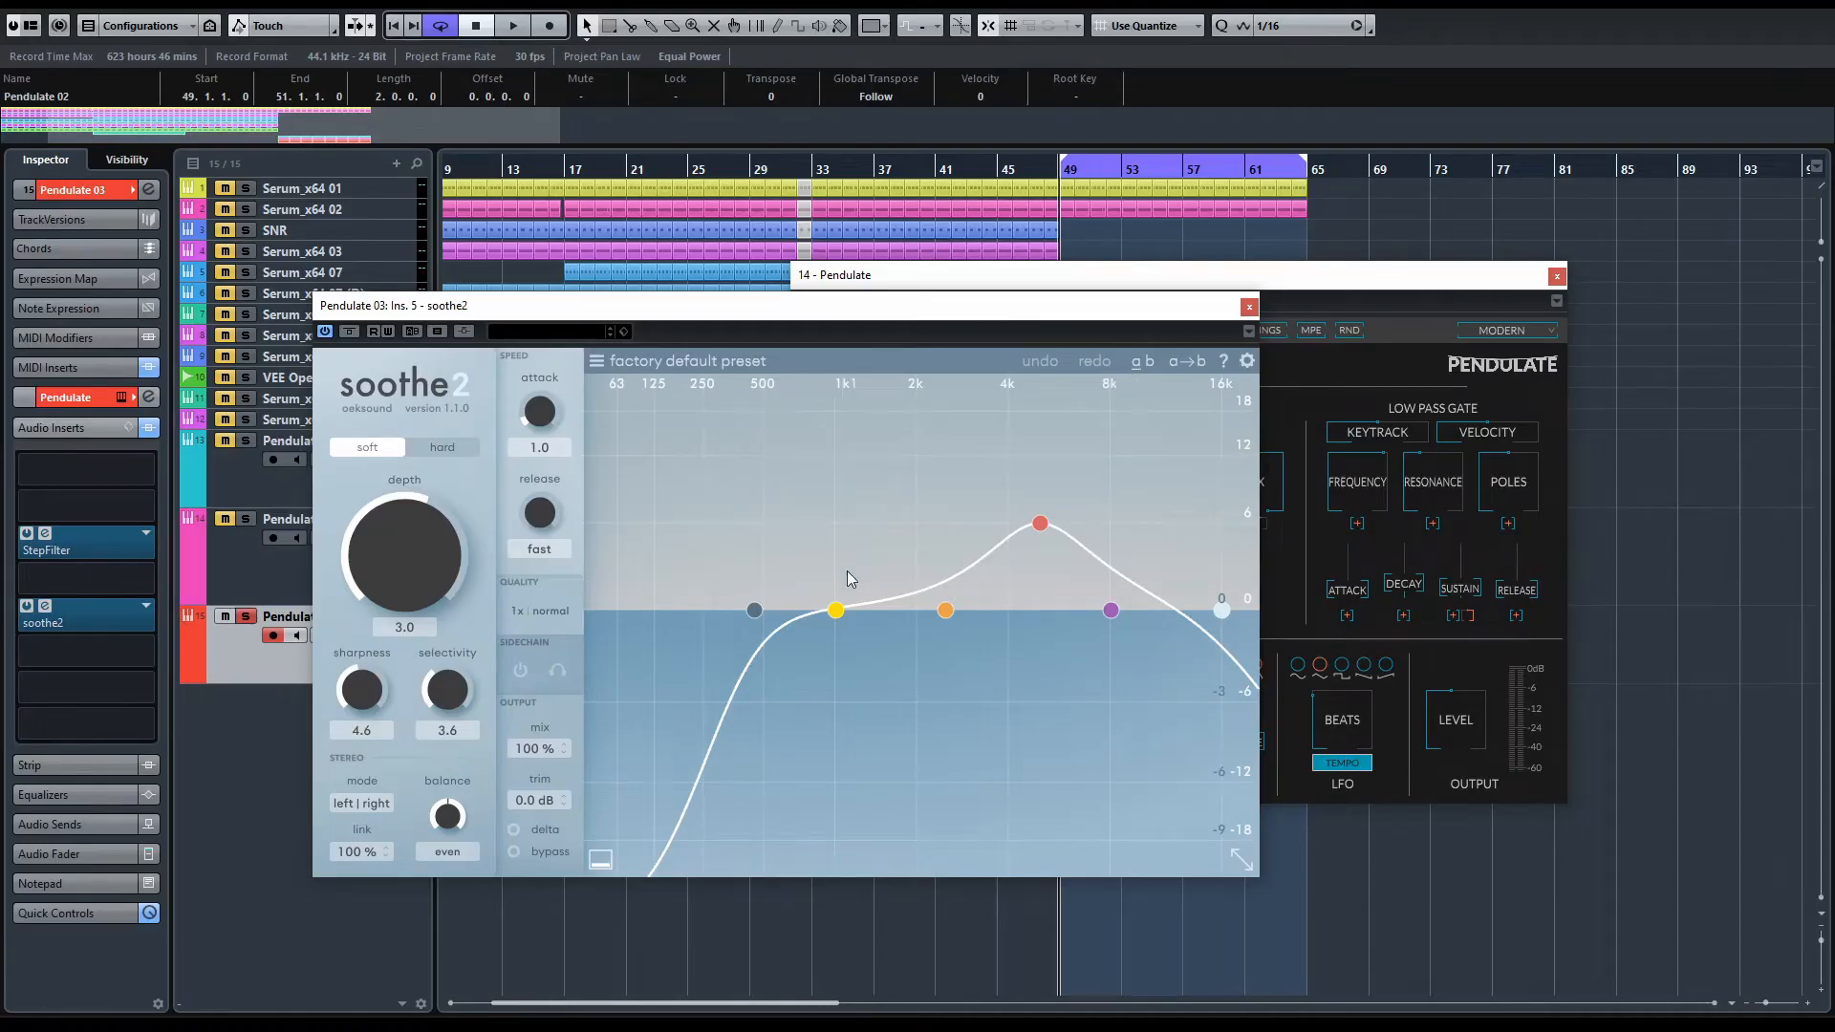
Lower soothe2's low cut to 109 Hz and toggle Pendulate 03's solo during playback to compare it in the mix
{"action": "left_click_drag", "start_coordinate": [754, 609], "coordinate": [647, 613]}
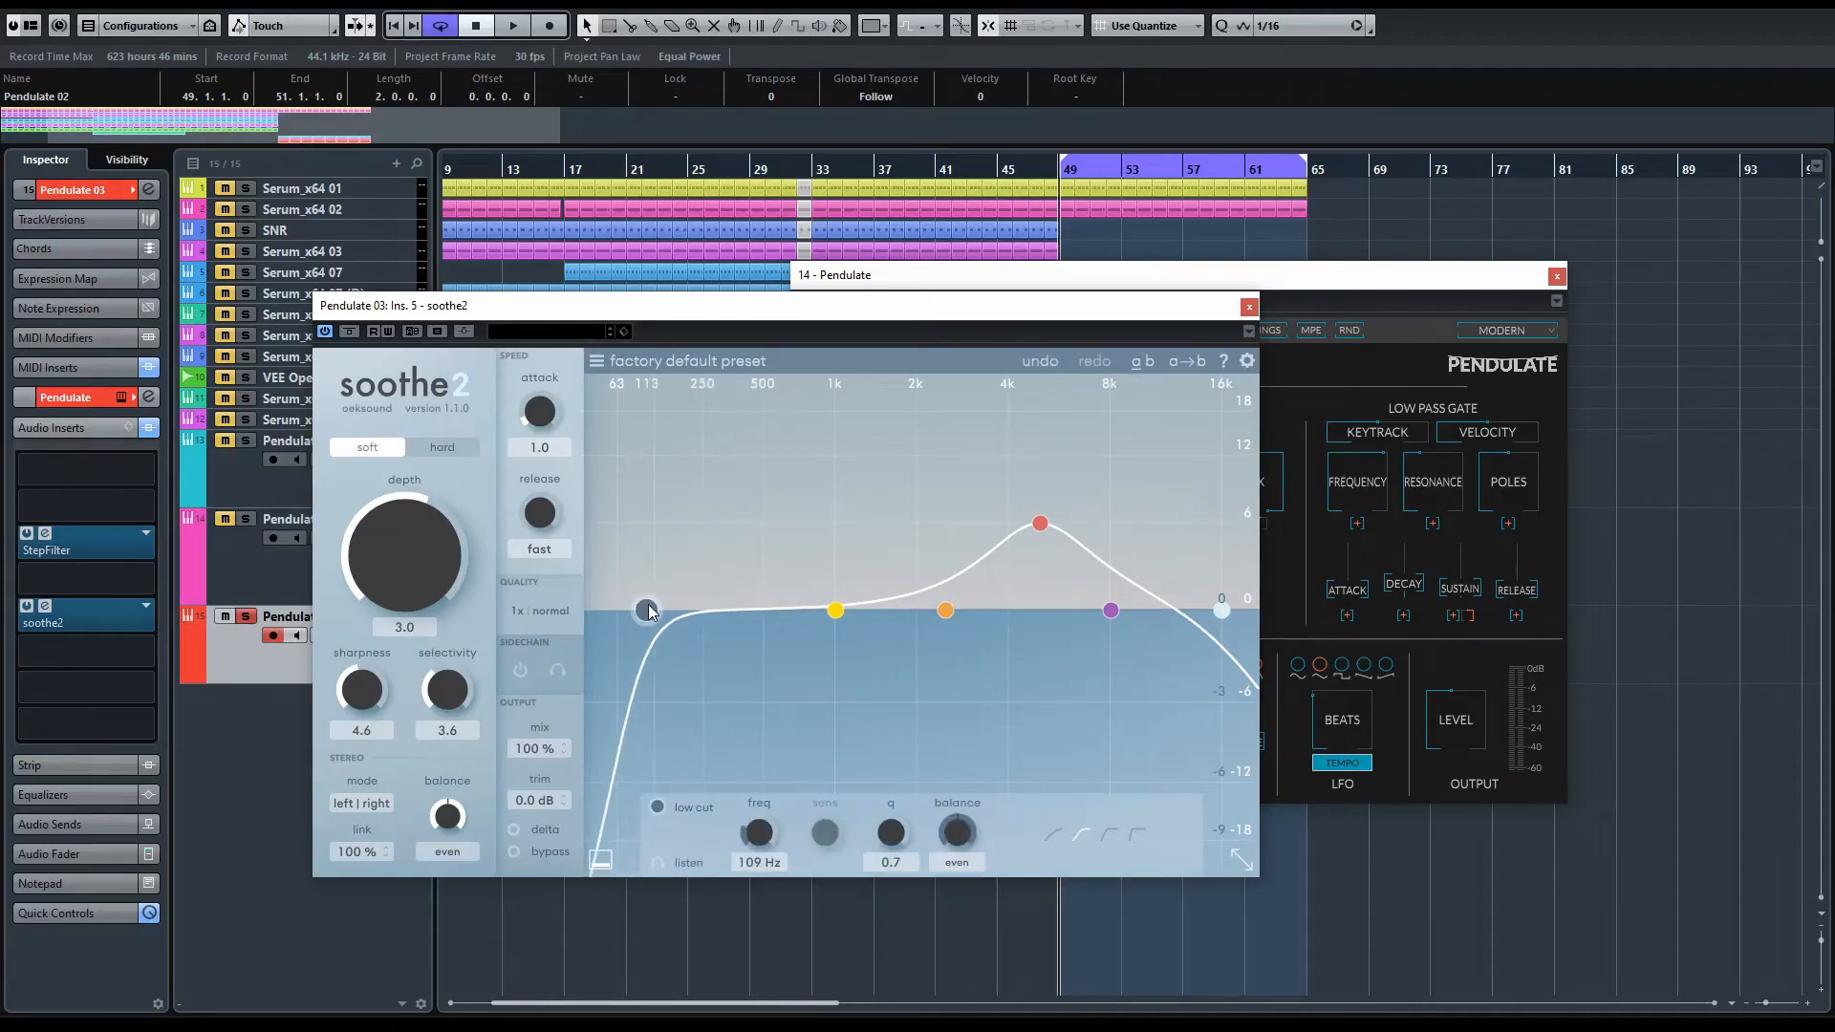
{"action": "key", "text": "space"}
{"action": "left_click", "coordinate": [246, 616]}
{"action": "left_click", "coordinate": [246, 616]}
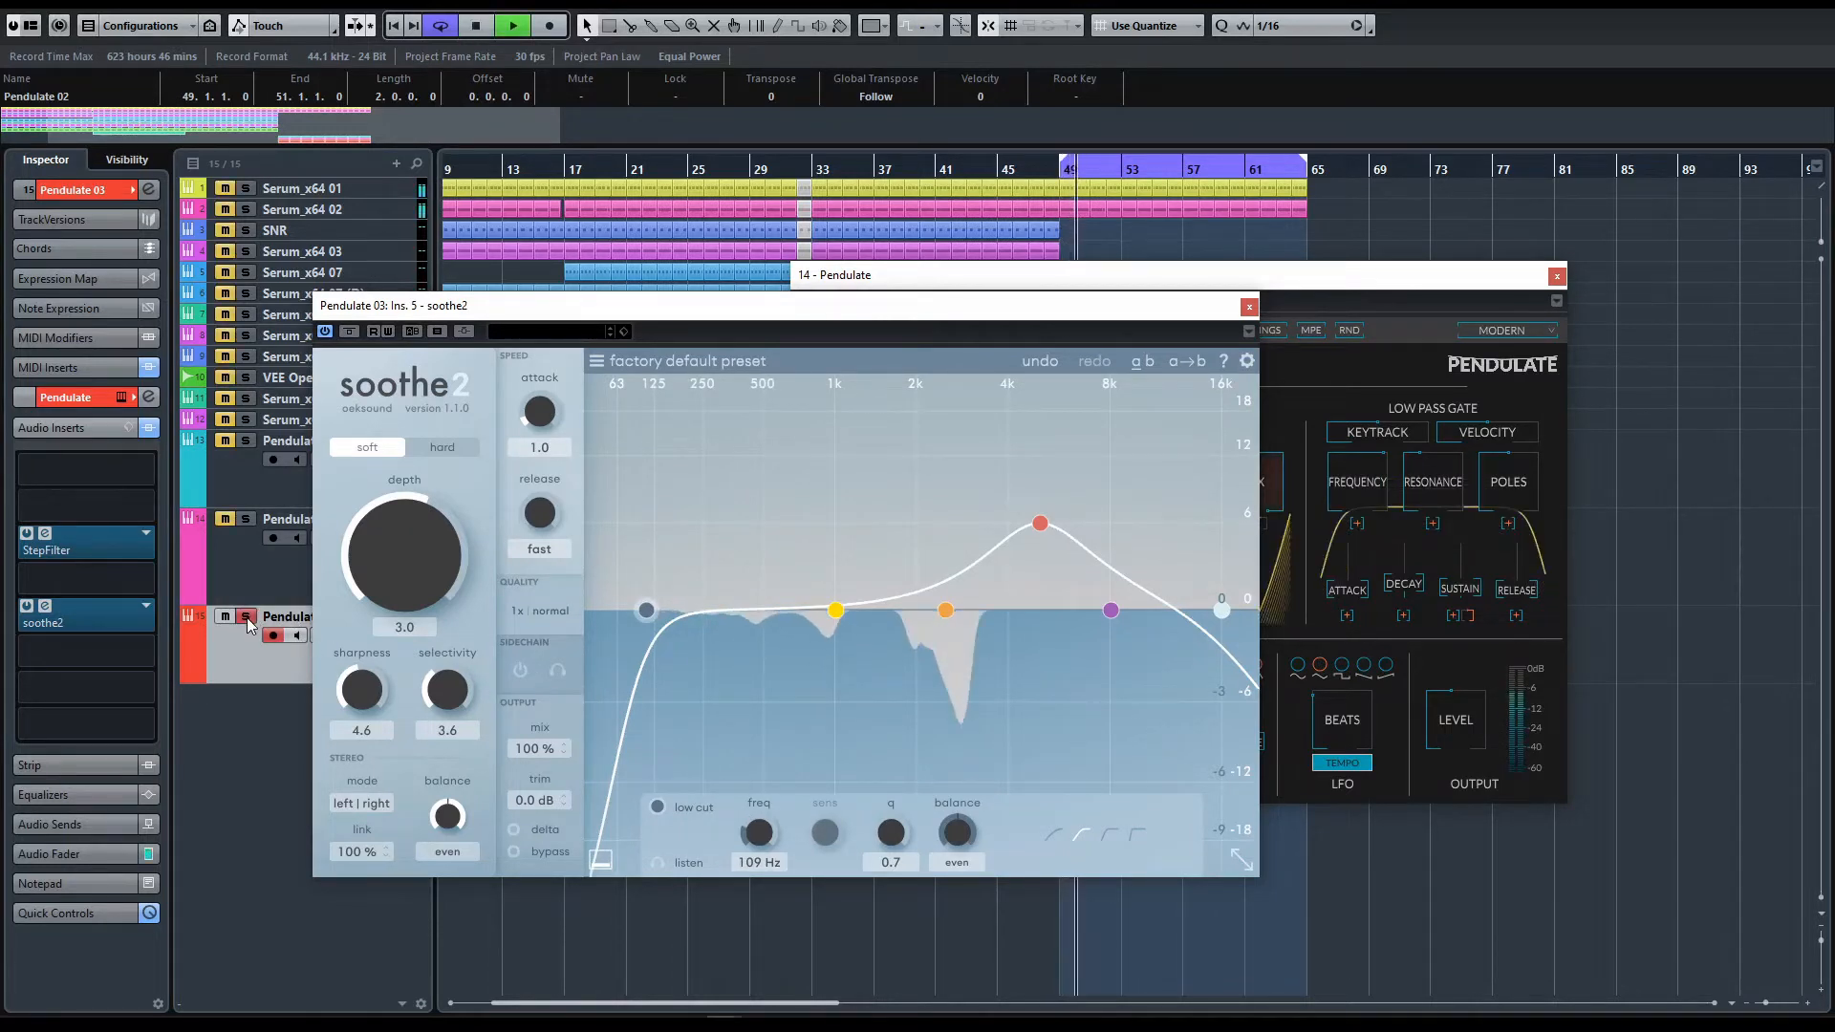
Move soothe2's band 3 to about 2 kHz and 11 dB sensitivity, with attack at 0.6 and depth at 15.0
{"action": "left_click_drag", "start_coordinate": [1037, 522], "coordinate": [919, 455]}
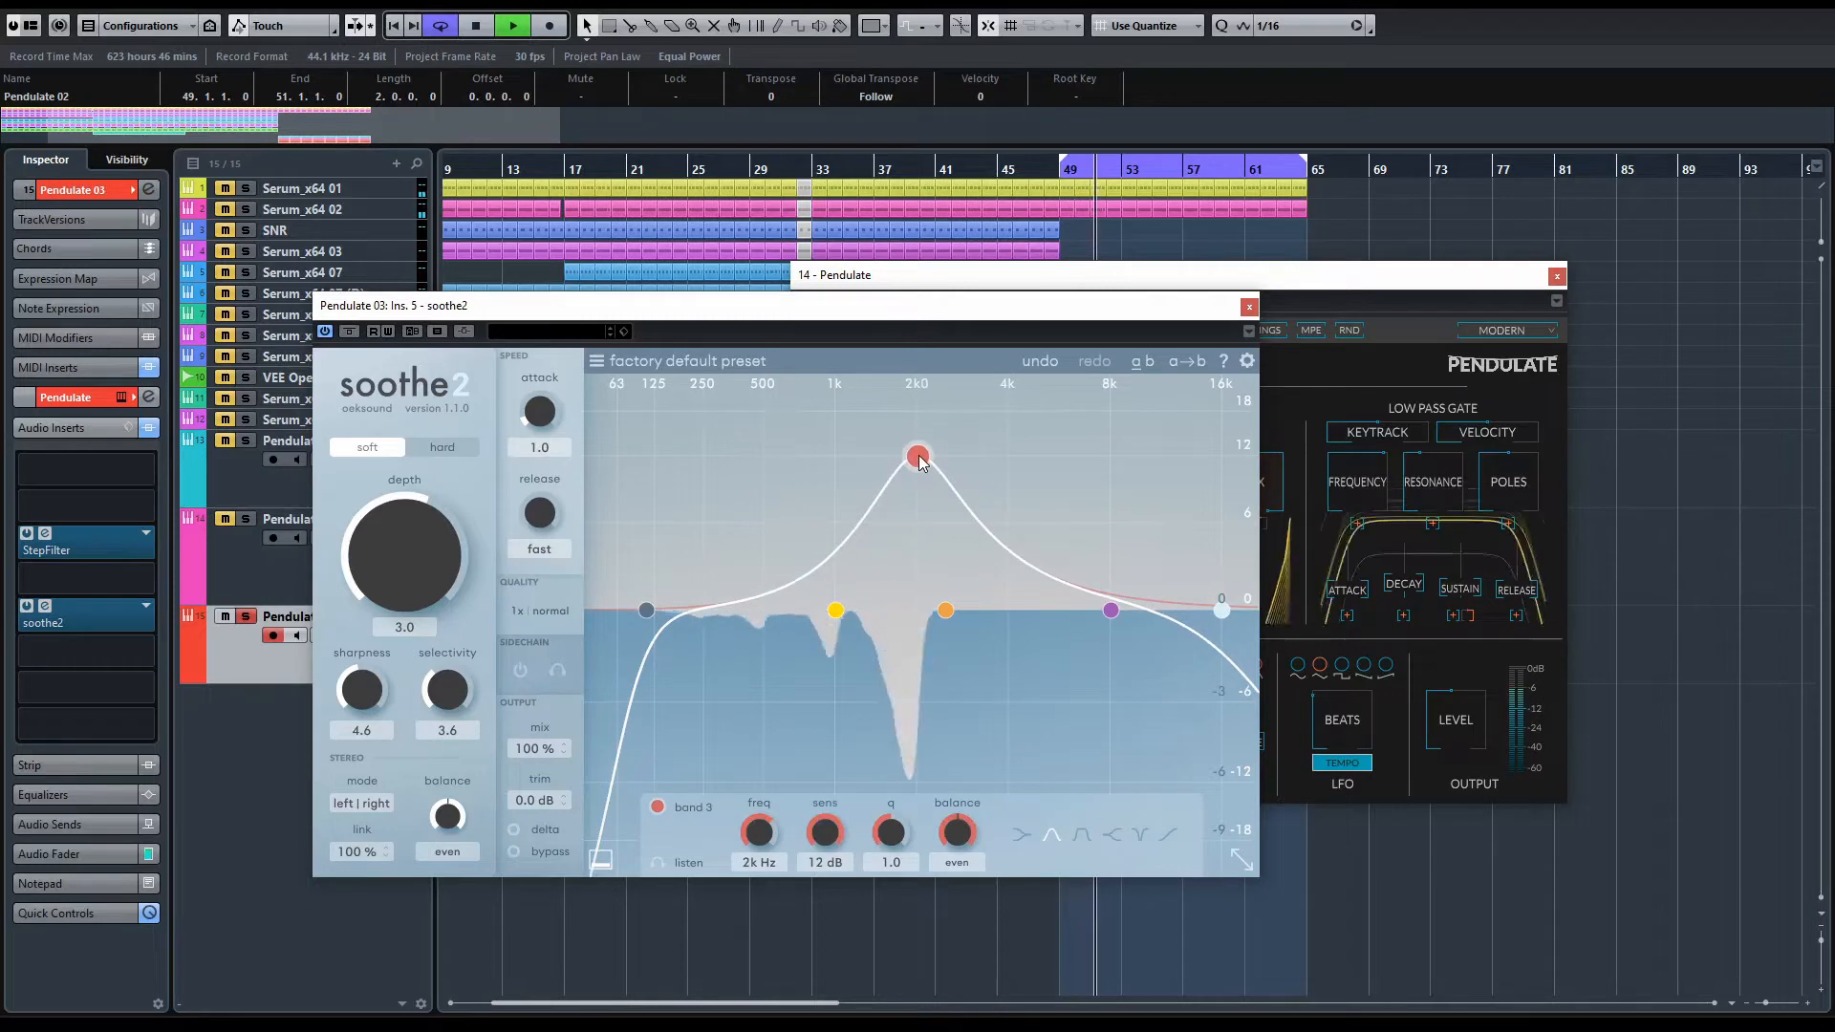
{"action": "left_click_drag", "start_coordinate": [538, 410], "coordinate": [531, 426]}
{"action": "left_click_drag", "start_coordinate": [404, 554], "coordinate": [407, 474]}
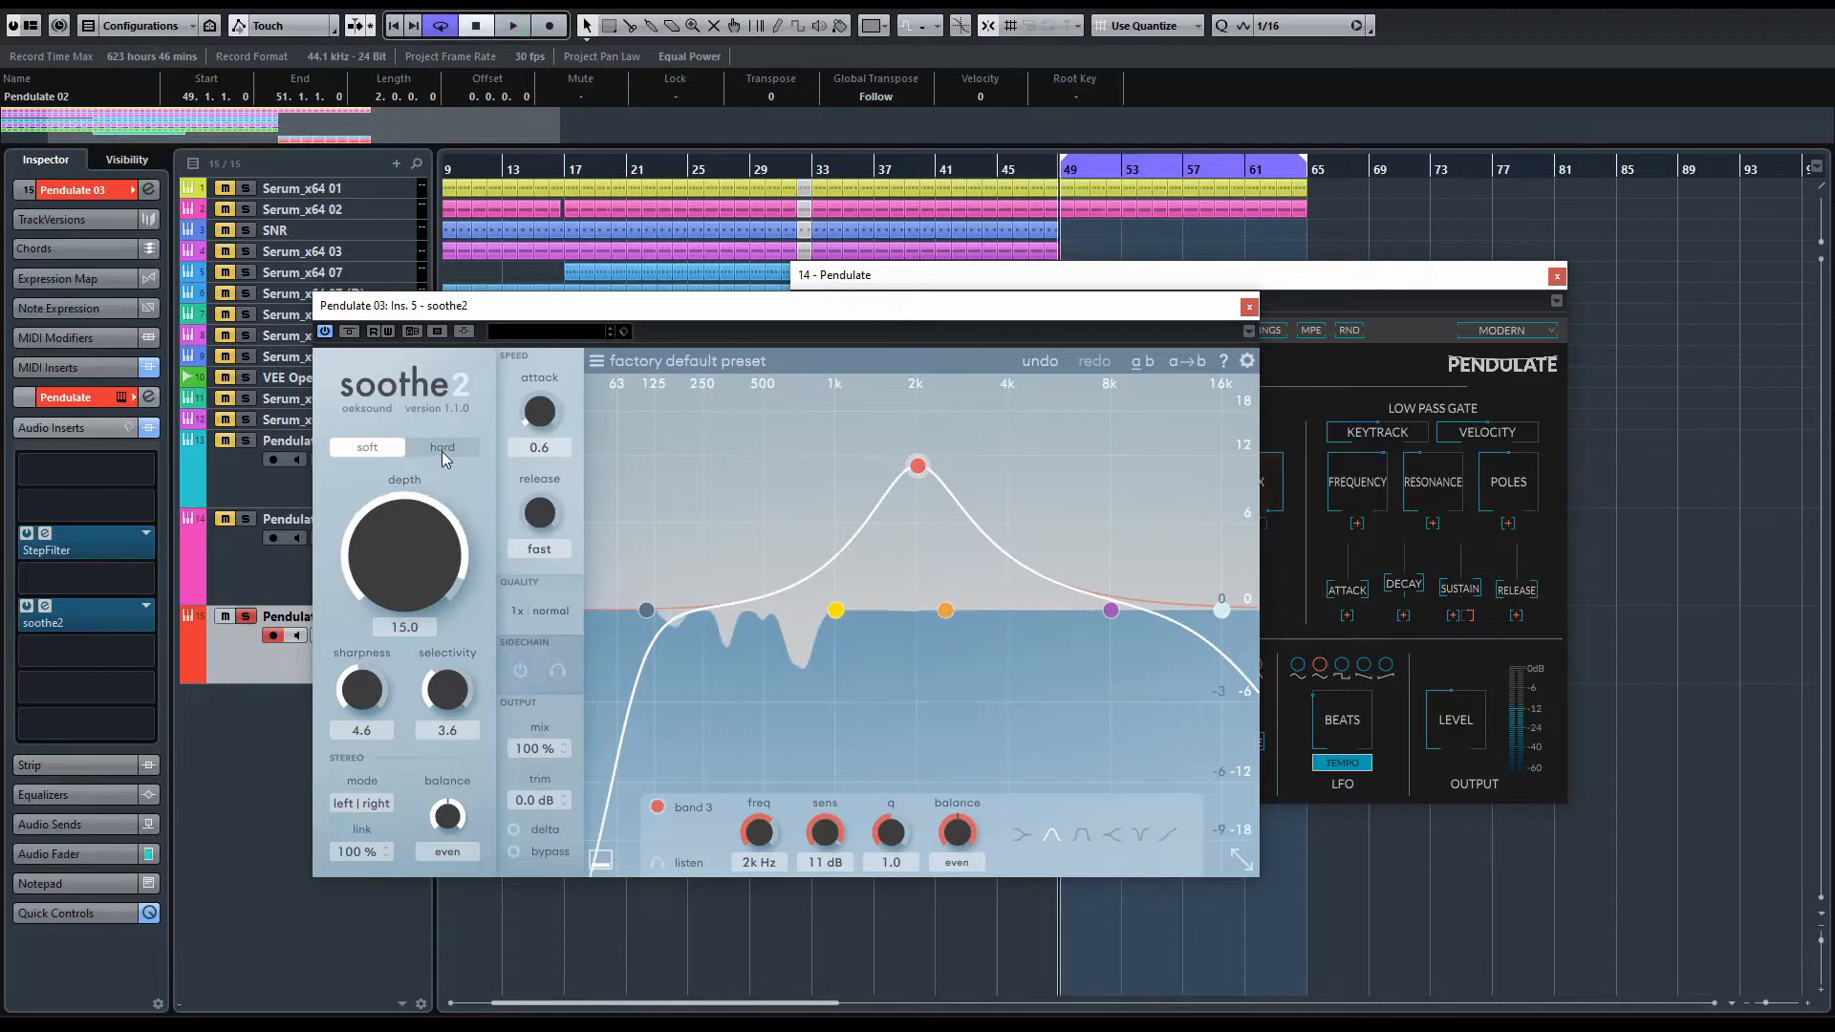
Switch soothe2 to hard mode, set its depth to 11.5 and audition the result
{"action": "key", "text": "space"}
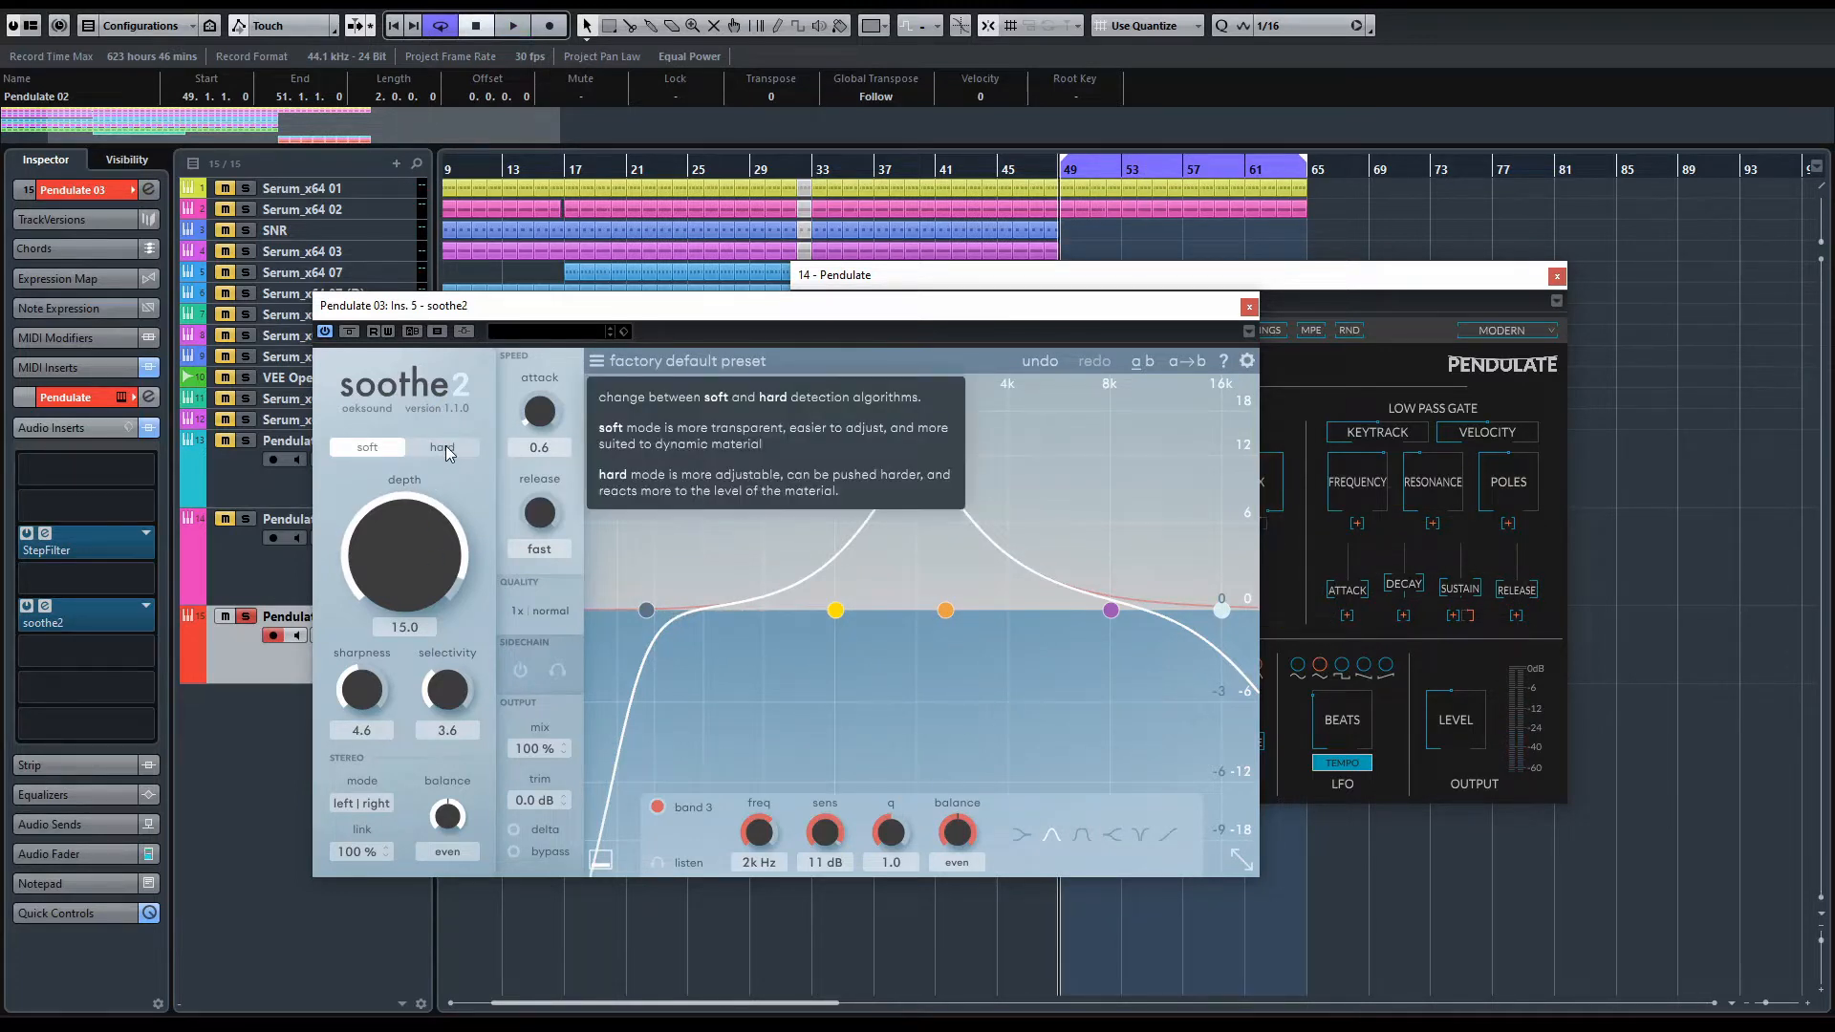
{"action": "left_click", "coordinate": [444, 448]}
{"action": "left_click_drag", "start_coordinate": [424, 572], "coordinate": [424, 595]}
{"action": "key", "text": "space"}
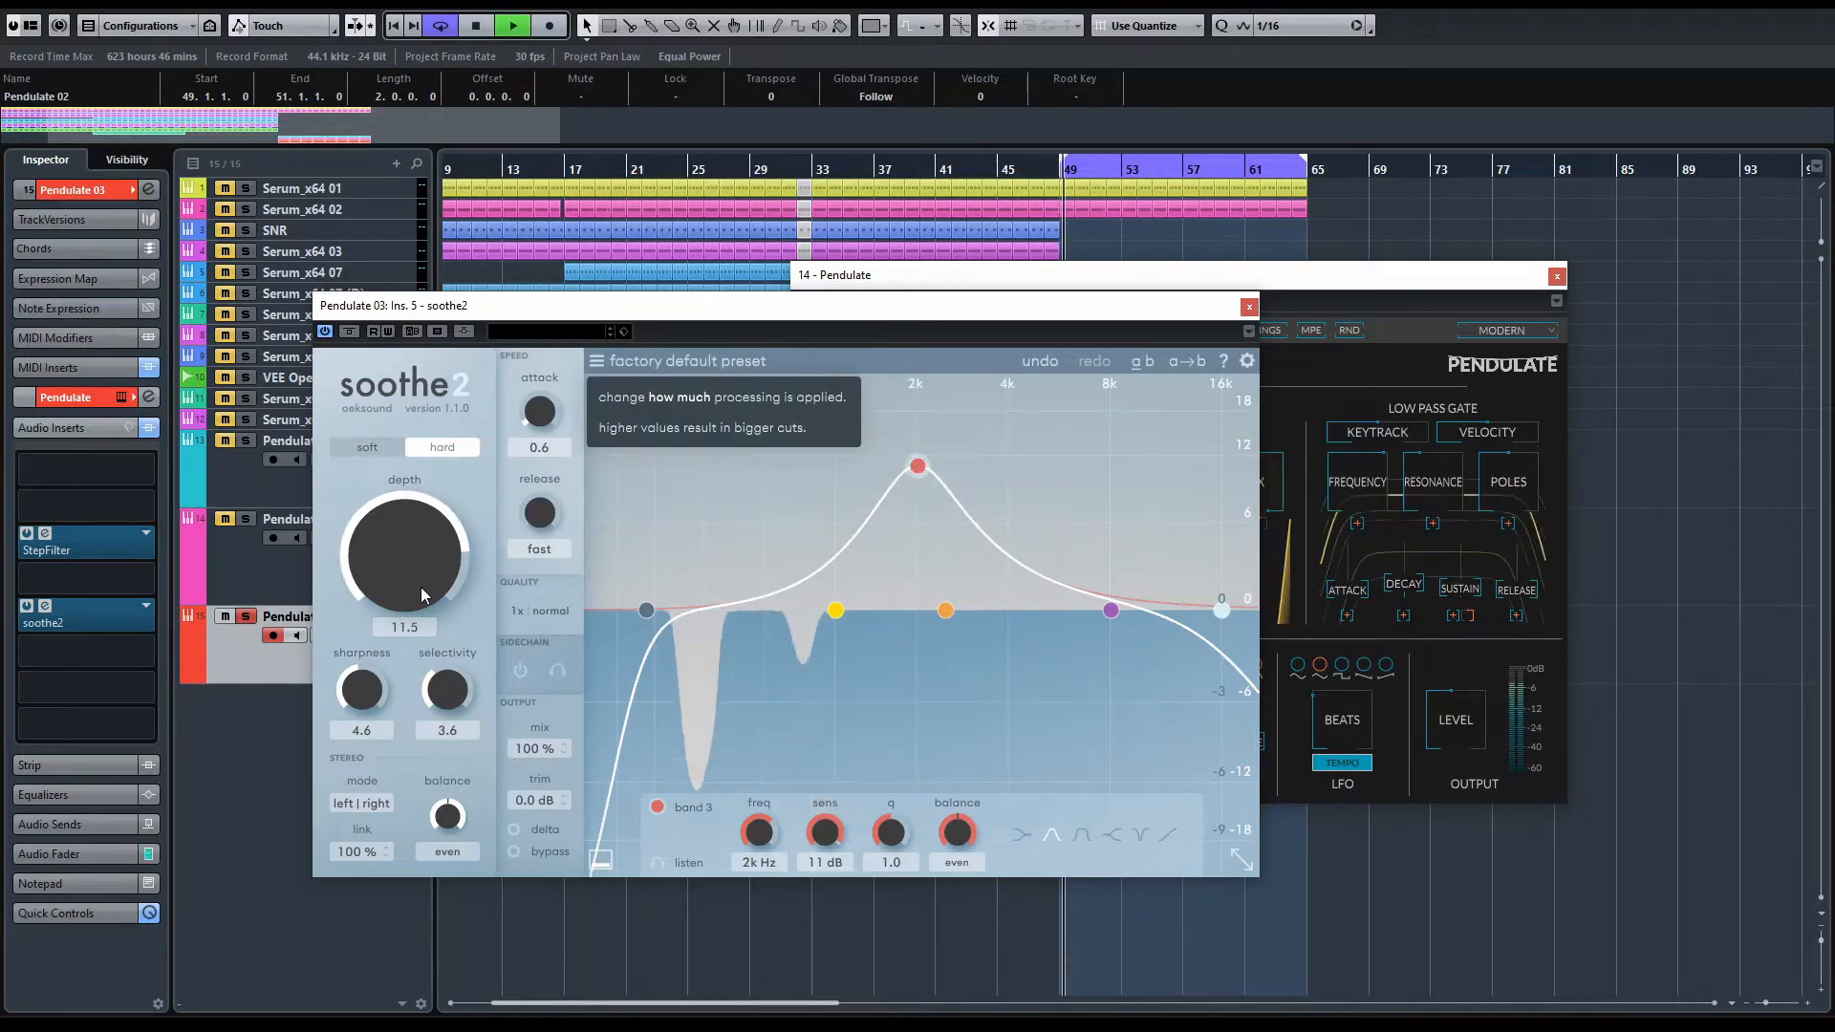
Set soothe2's sharpness to 6.0, selectivity to 6.9 and attack to fast, and lower the depth to 4.9 while auditioning
{"action": "left_click_drag", "start_coordinate": [423, 558], "coordinate": [425, 571]}
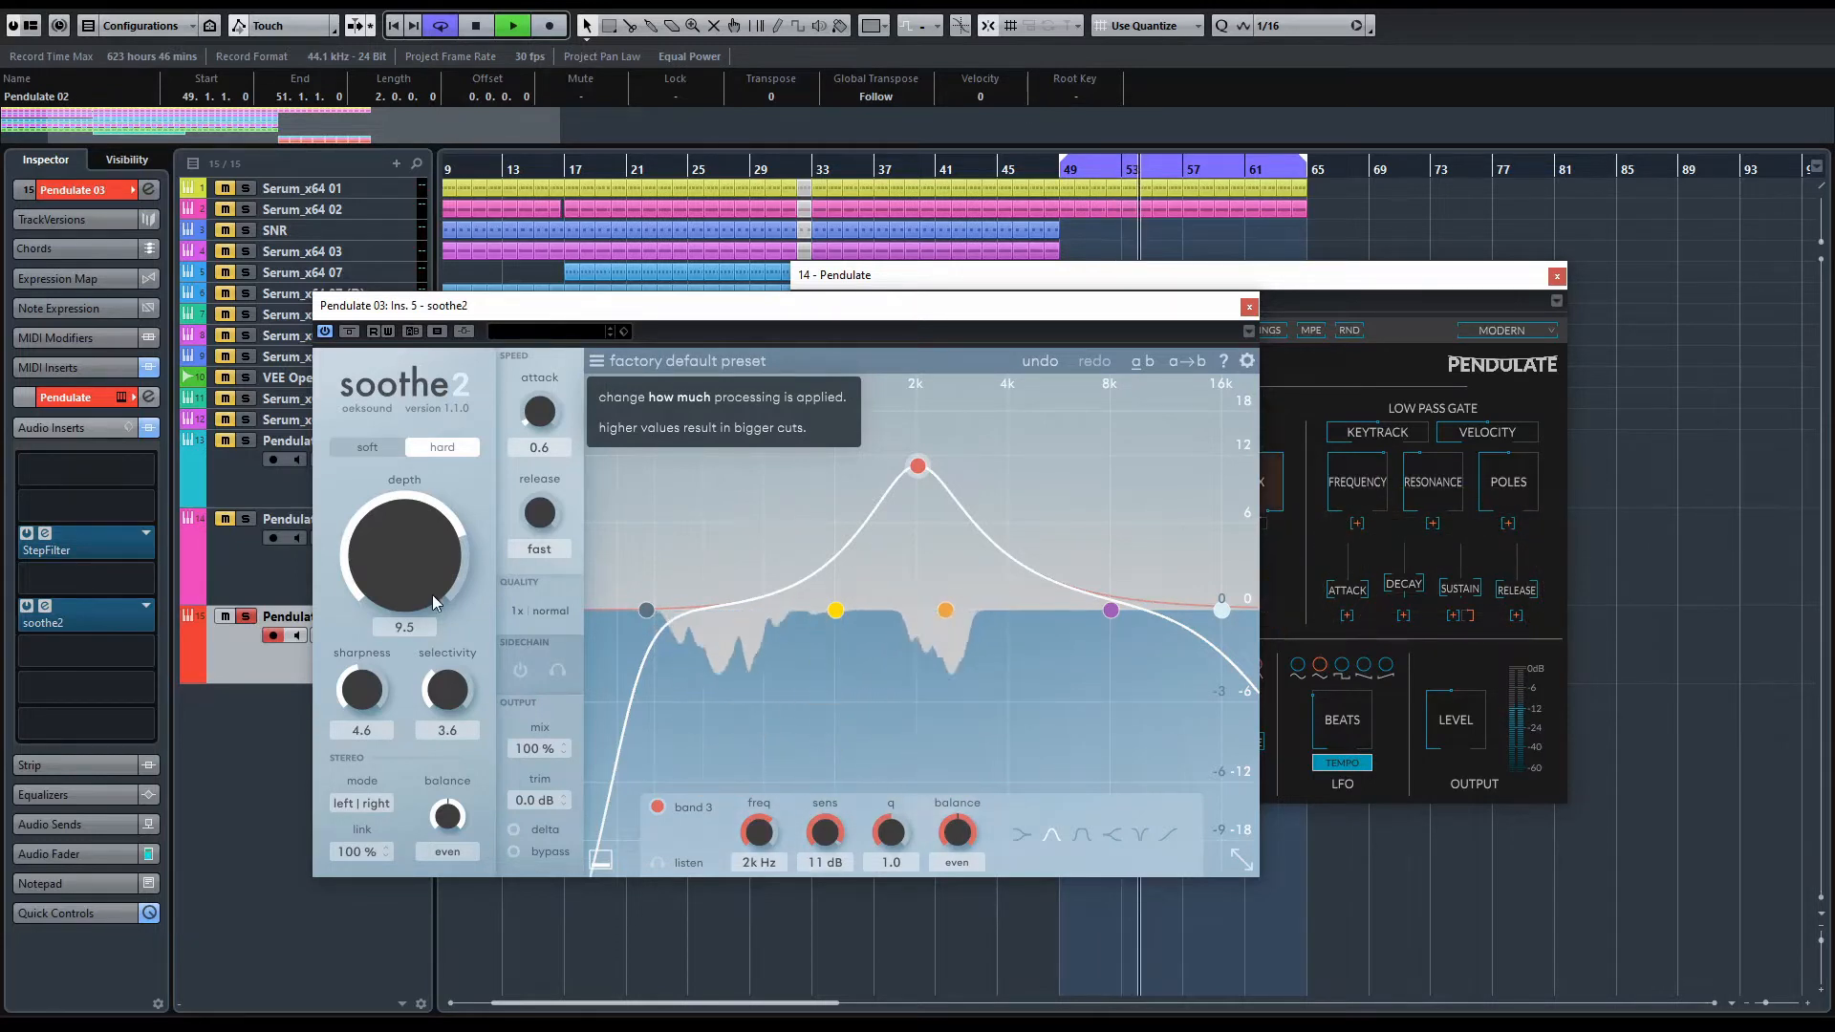
{"action": "left_click_drag", "start_coordinate": [451, 686], "coordinate": [450, 606]}
{"action": "left_click_drag", "start_coordinate": [382, 705], "coordinate": [371, 671]}
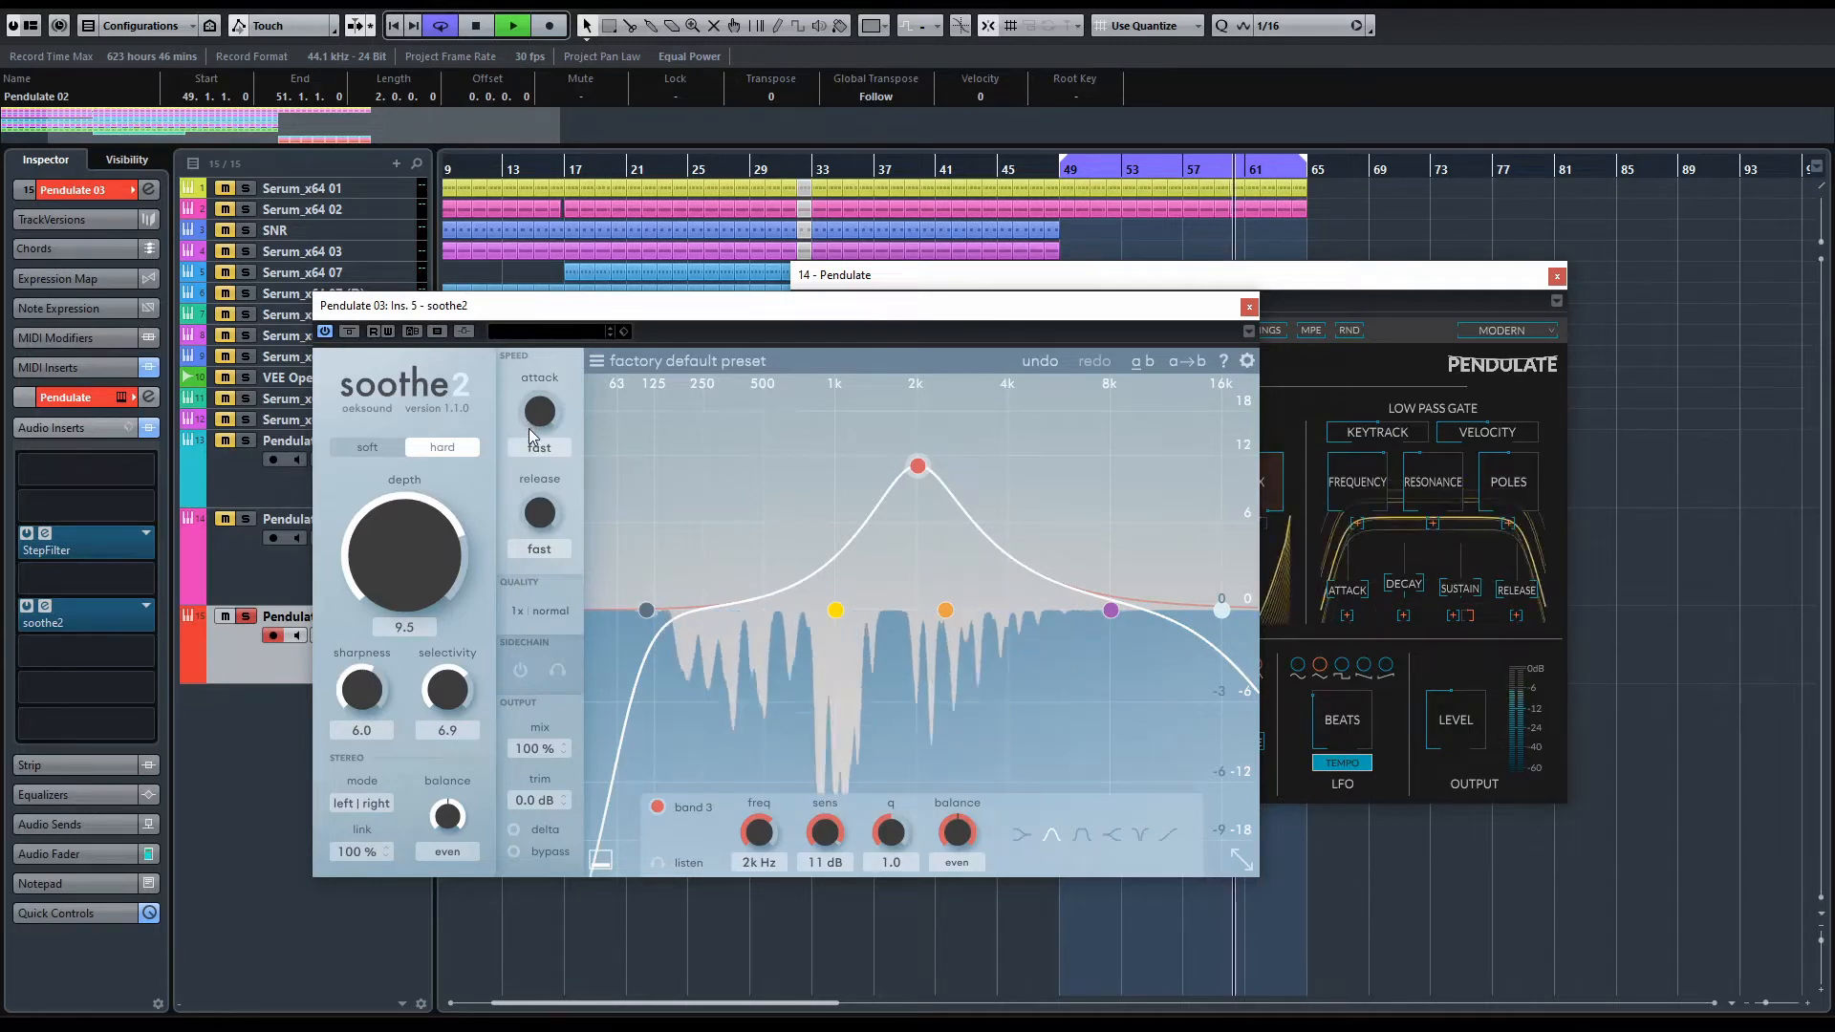
{"action": "left_click_drag", "start_coordinate": [423, 536], "coordinate": [405, 629]}
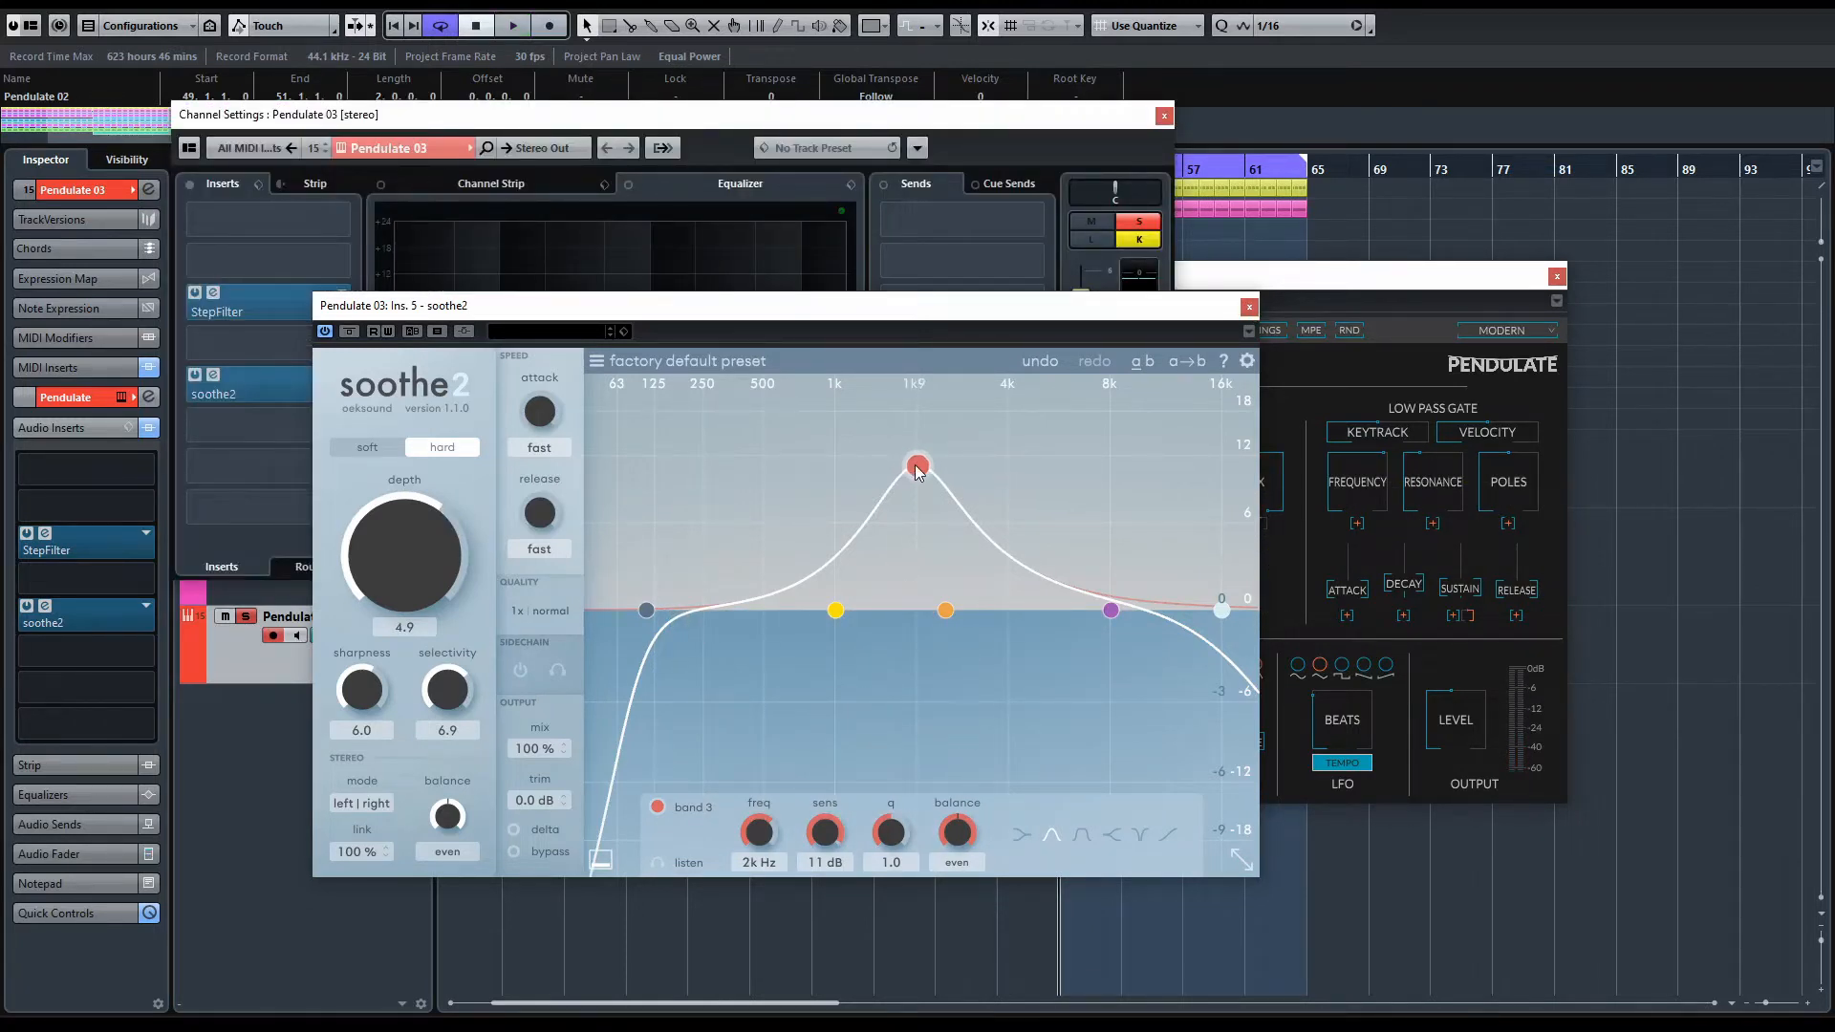
Move soothe2's band 3 to 1.5 kHz at 12 dB with a q of 1.6, and raise the low cut to 445 Hz
{"action": "left_click_drag", "start_coordinate": [914, 464], "coordinate": [889, 436]}
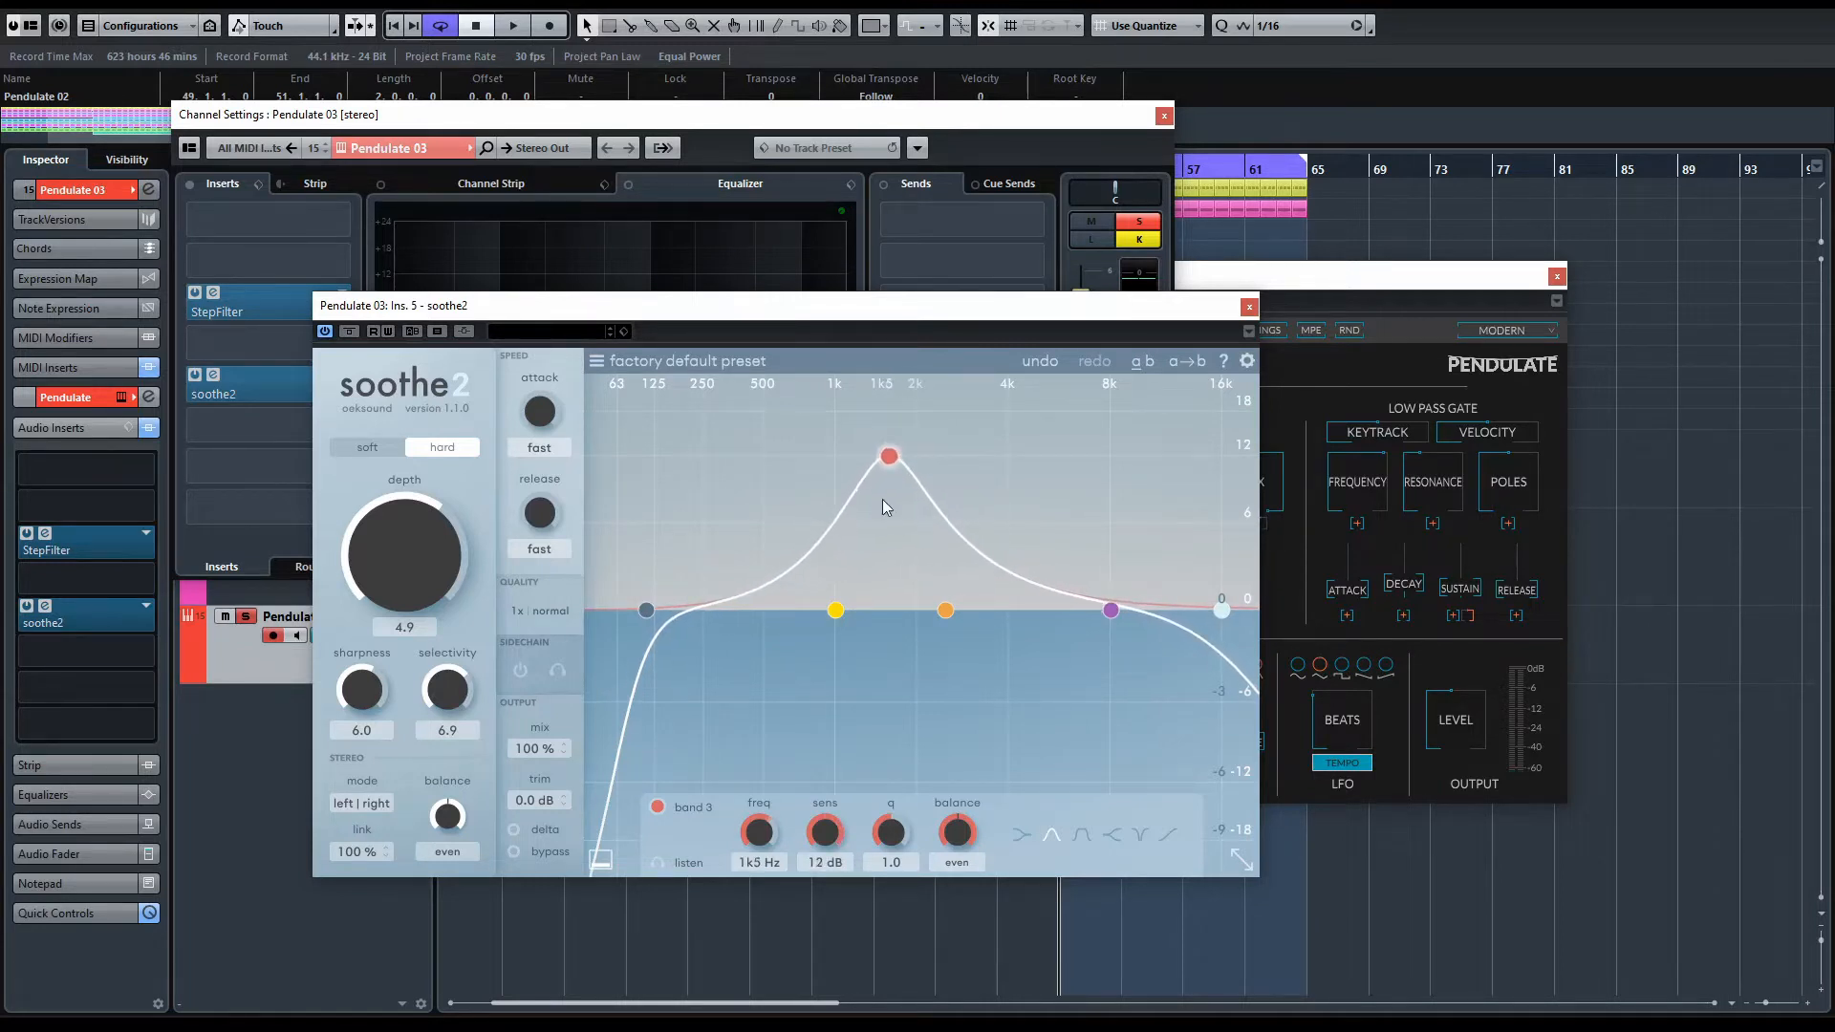
{"action": "mouse_move", "coordinate": [890, 831]}
{"action": "left_mouse_down"}
{"action": "mouse_move", "coordinate": [896, 956]}
{"action": "mouse_move", "coordinate": [904, 776]}
{"action": "mouse_move", "coordinate": [895, 798]}
{"action": "left_mouse_up"}
{"action": "left_click_drag", "start_coordinate": [647, 618], "coordinate": [698, 610]}
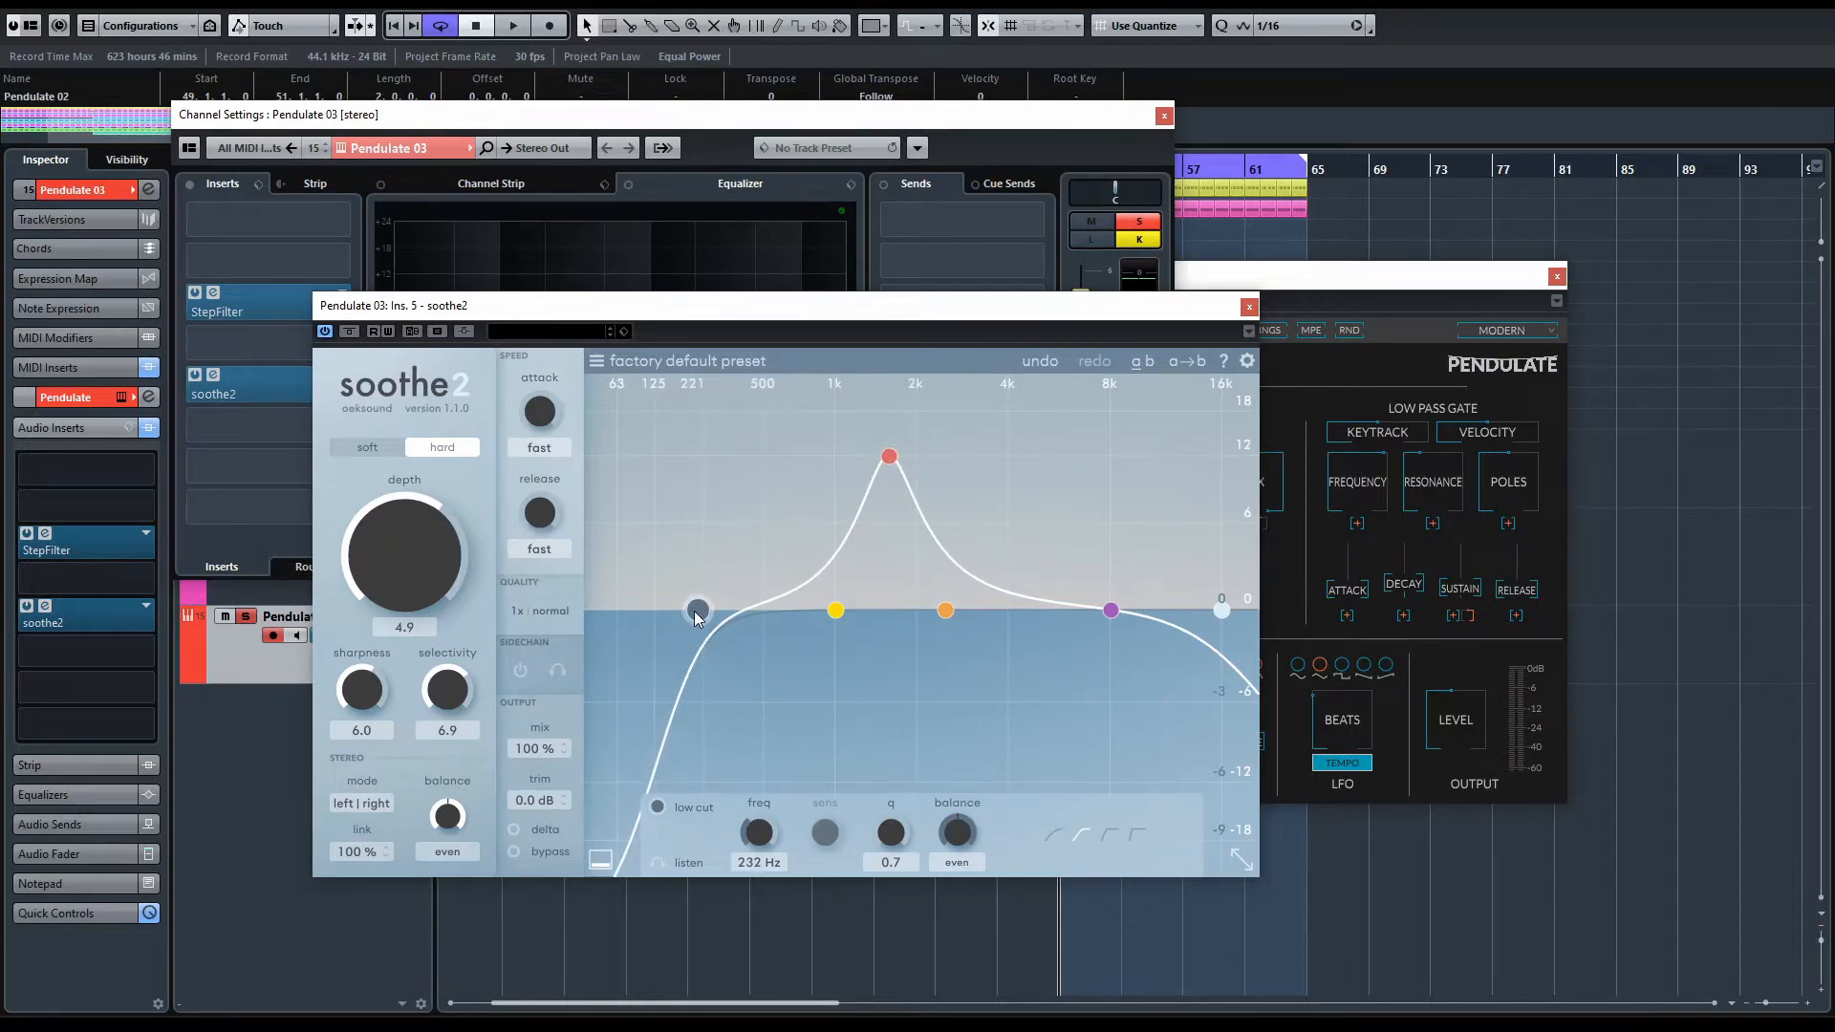
{"action": "left_click_drag", "start_coordinate": [697, 609], "coordinate": [753, 600]}
During playback, raise soothe2's depth to 14.0, lower the high cut below 1 kHz and move band 3 to 1 kHz
{"action": "key", "text": "space"}
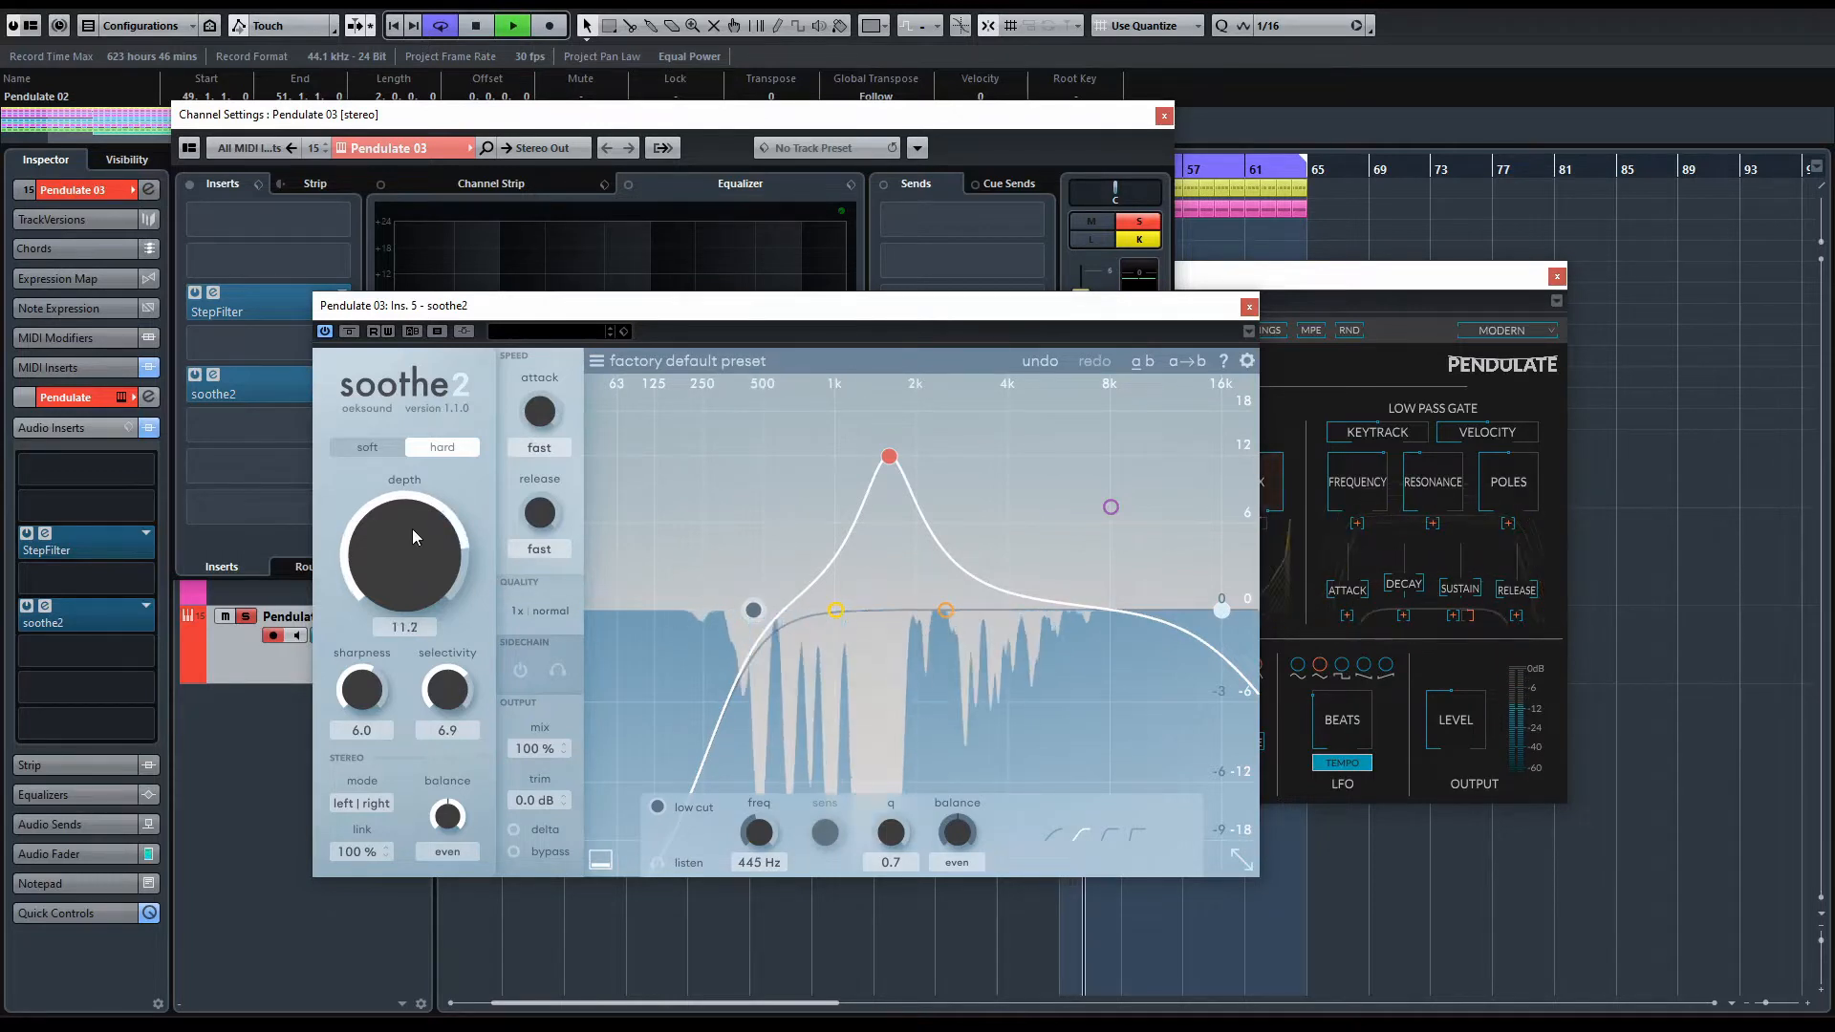
{"action": "left_click_drag", "start_coordinate": [411, 529], "coordinate": [413, 512]}
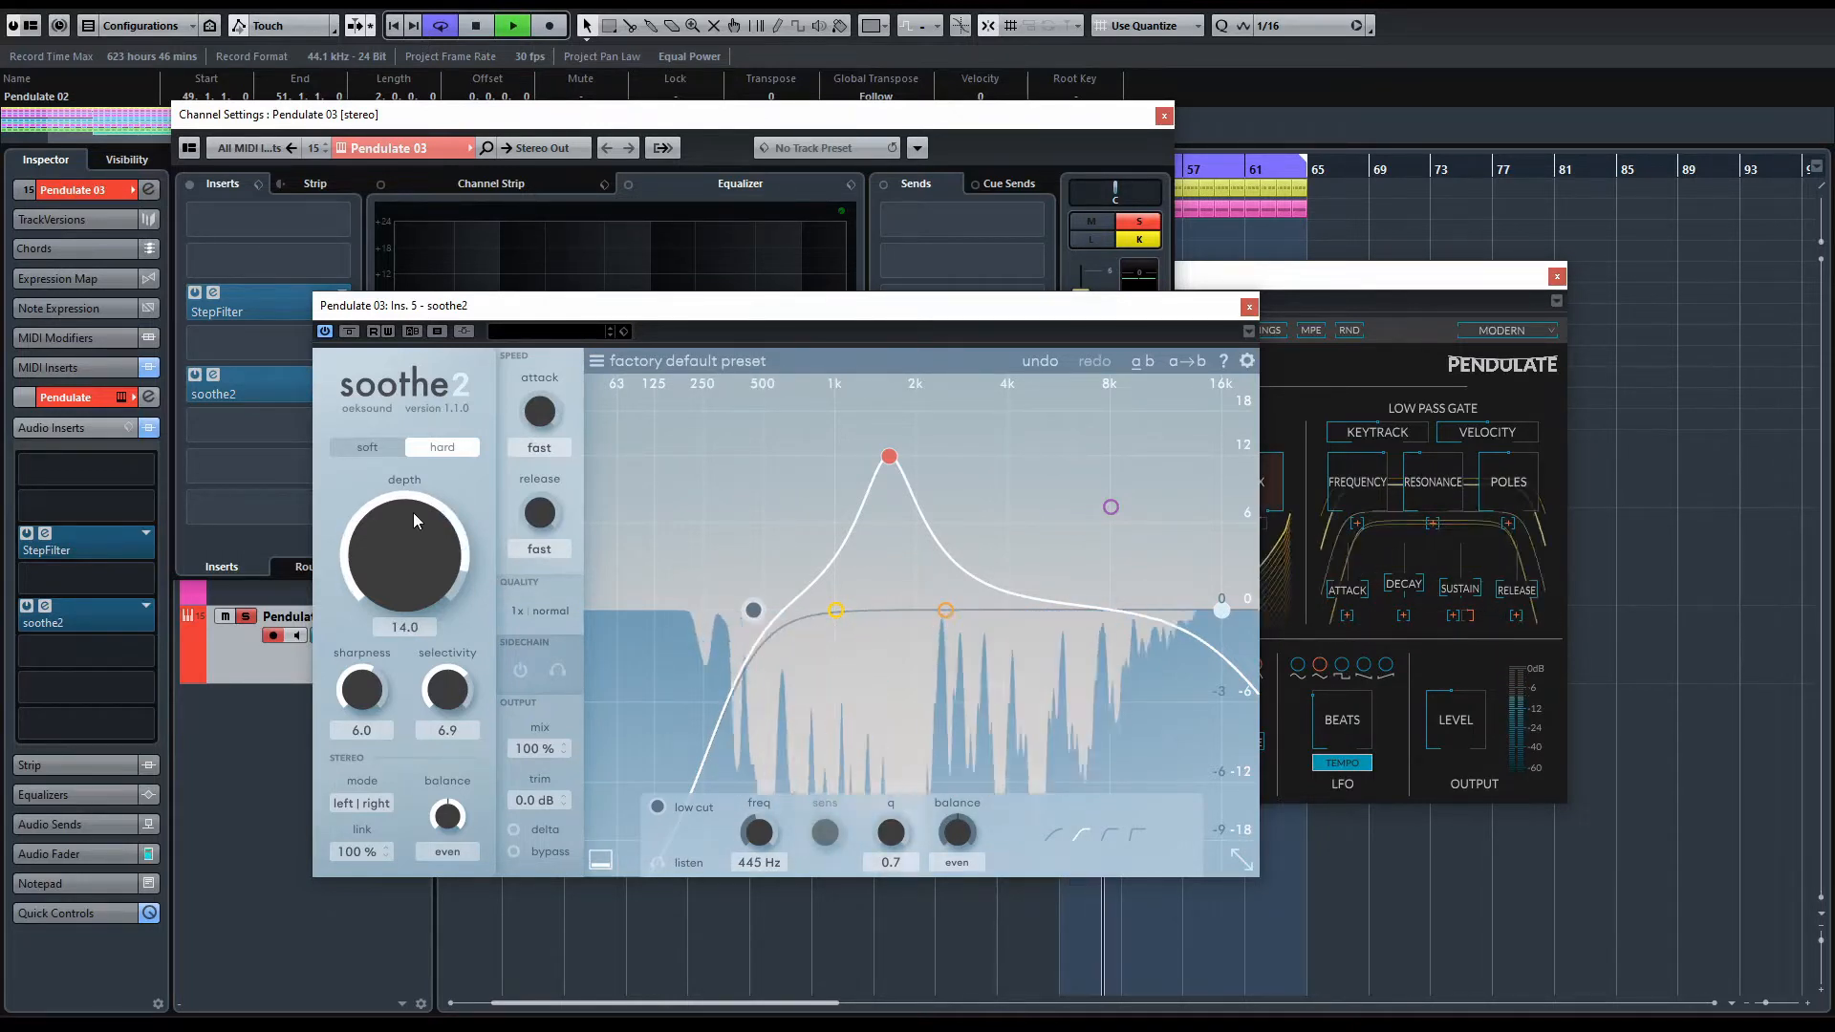
{"action": "left_click_drag", "start_coordinate": [1221, 610], "coordinate": [955, 608]}
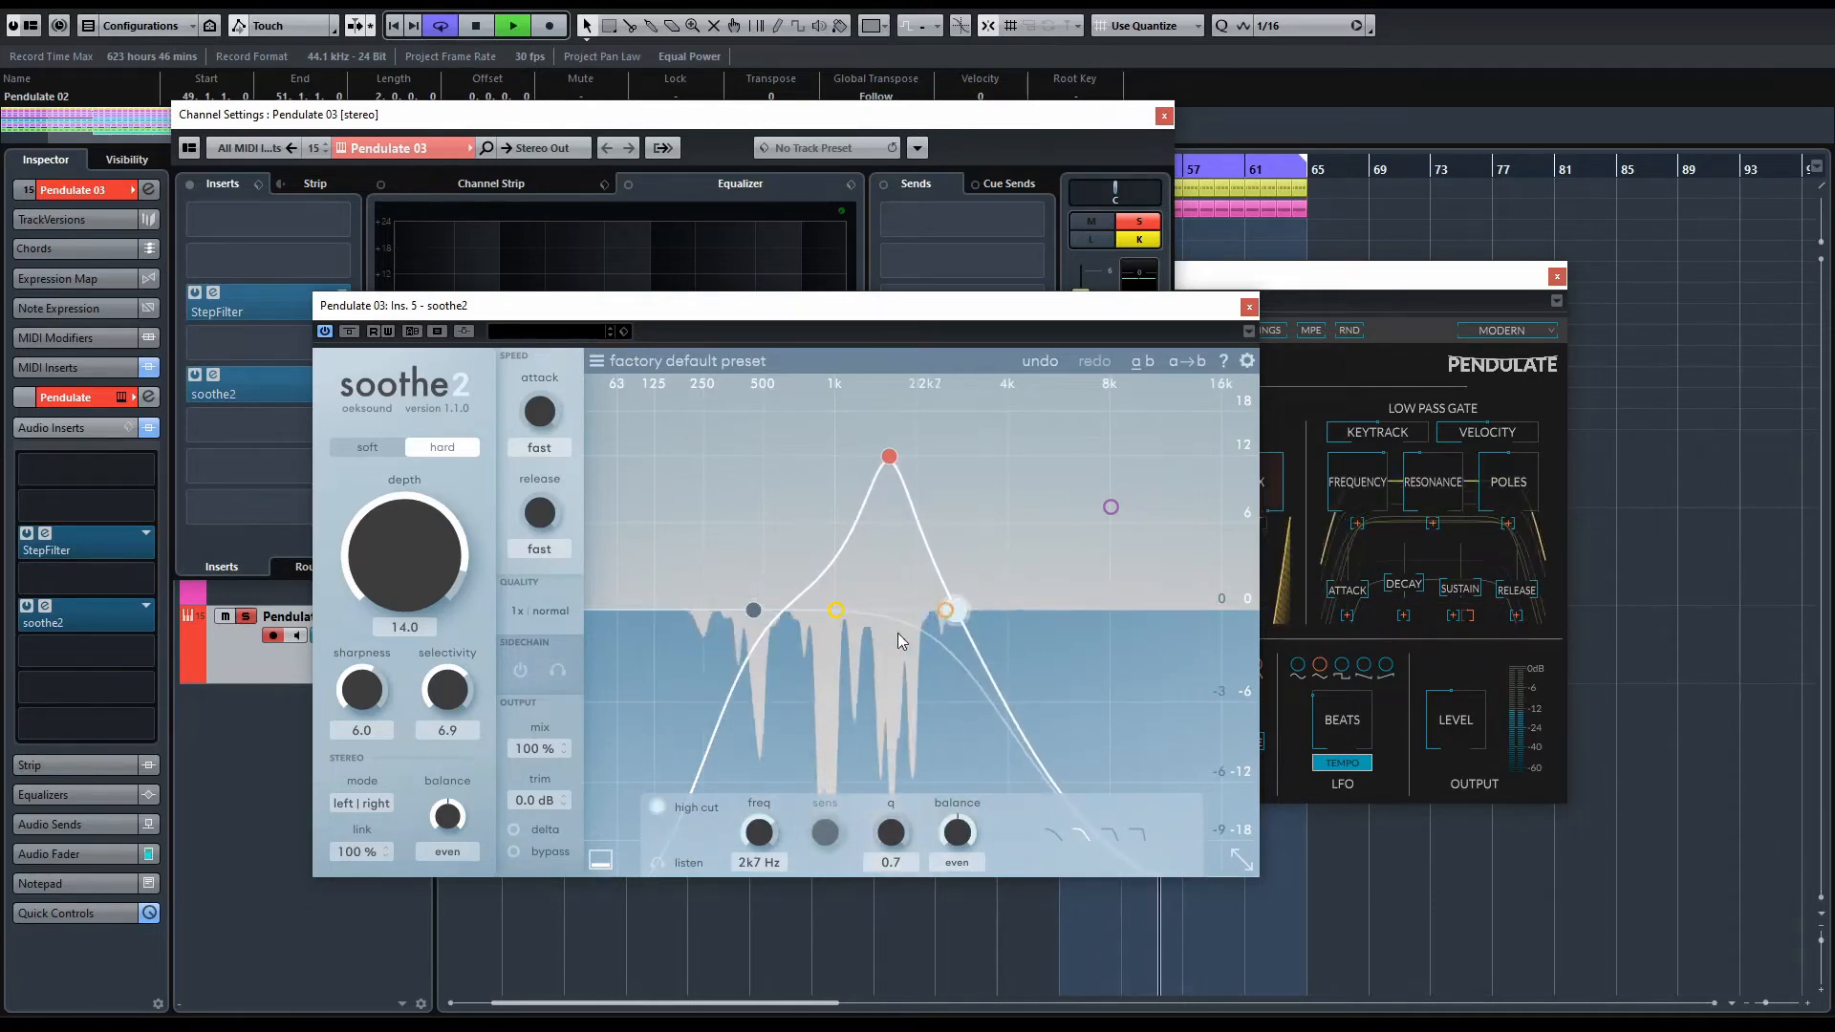
{"action": "left_click_drag", "start_coordinate": [877, 468], "coordinate": [829, 470]}
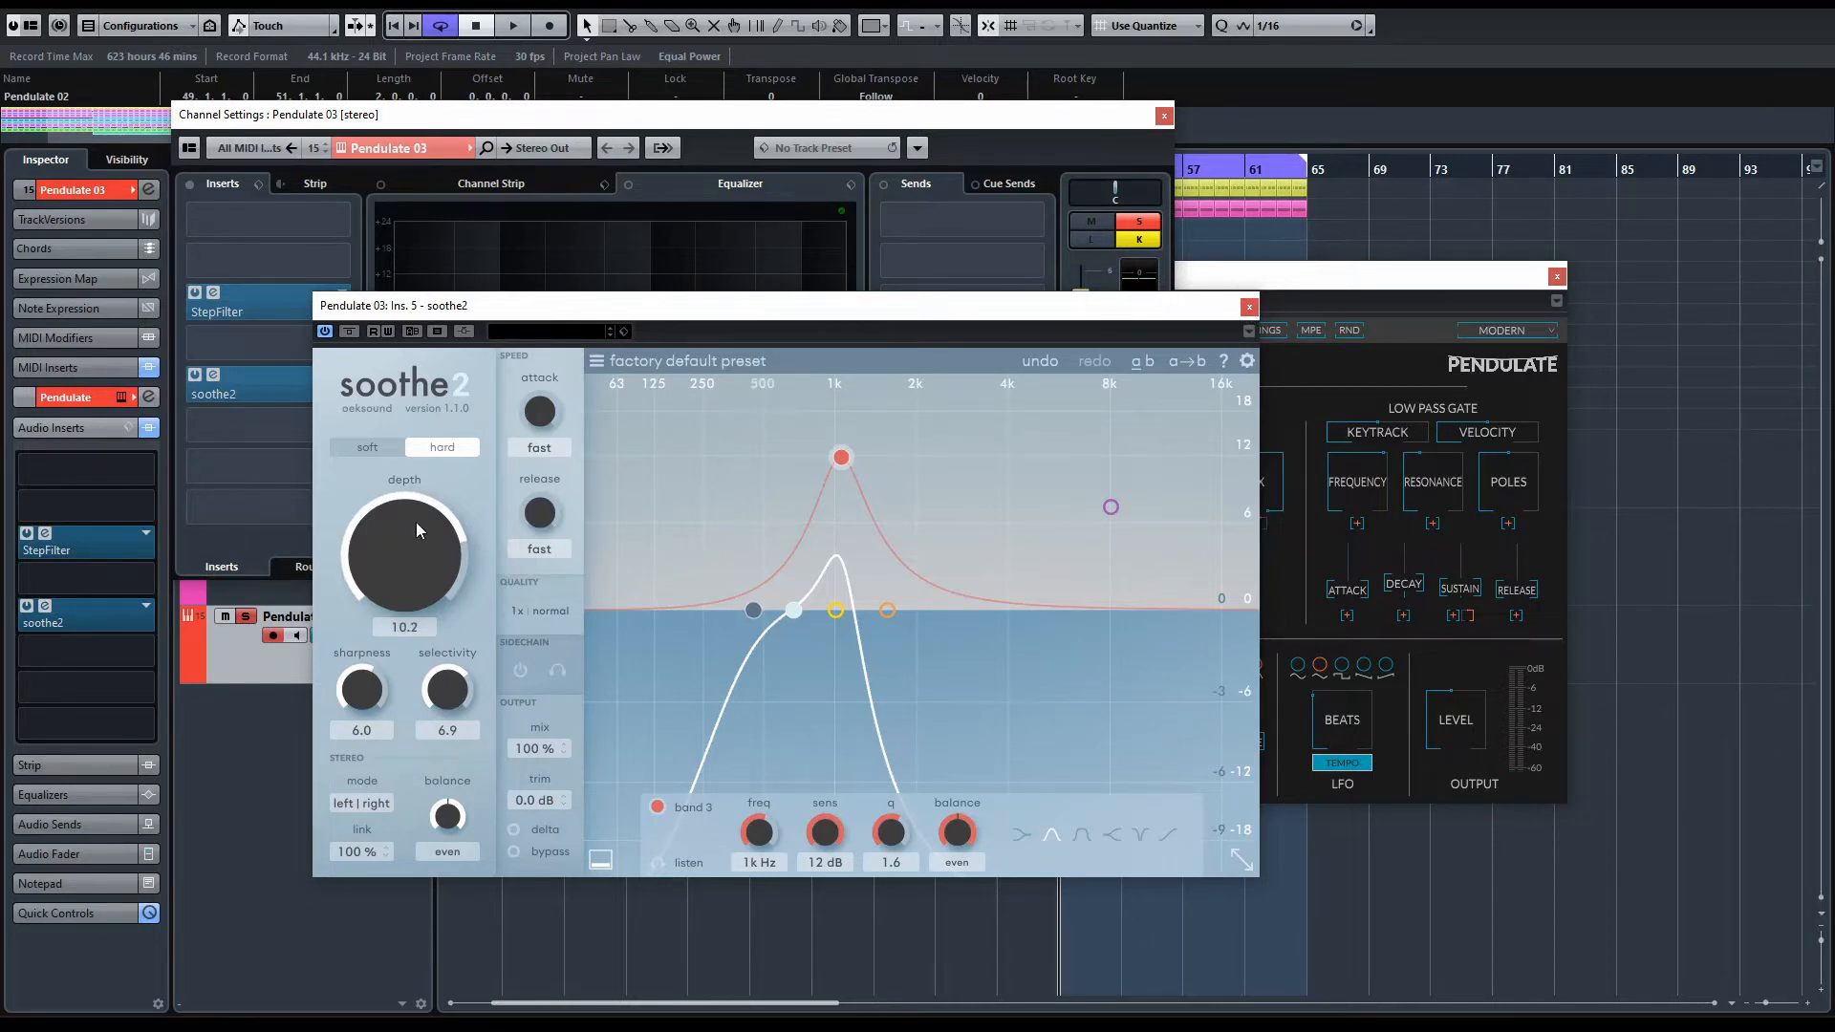
Compare soothe2's soft and hard modes, reduce the depth to 6.5 and return to hard mode
{"action": "left_click", "coordinate": [371, 445]}
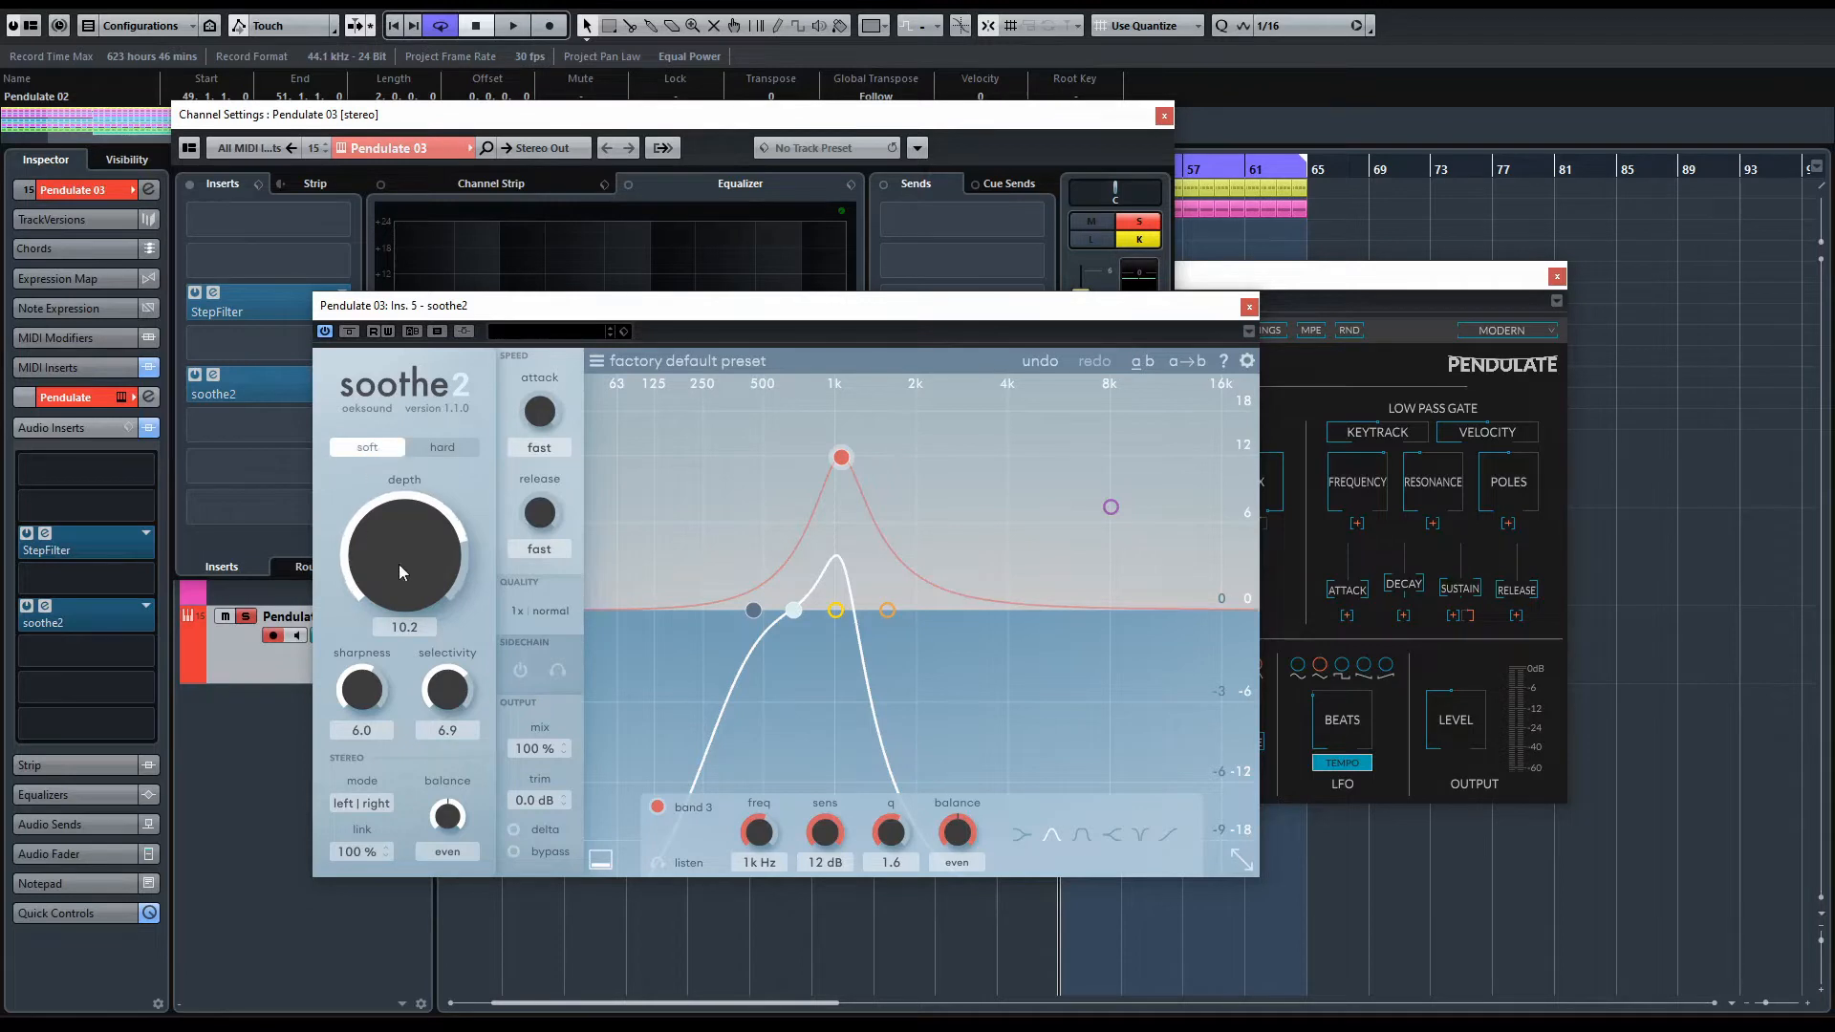
{"action": "mouse_move", "coordinate": [433, 575]}
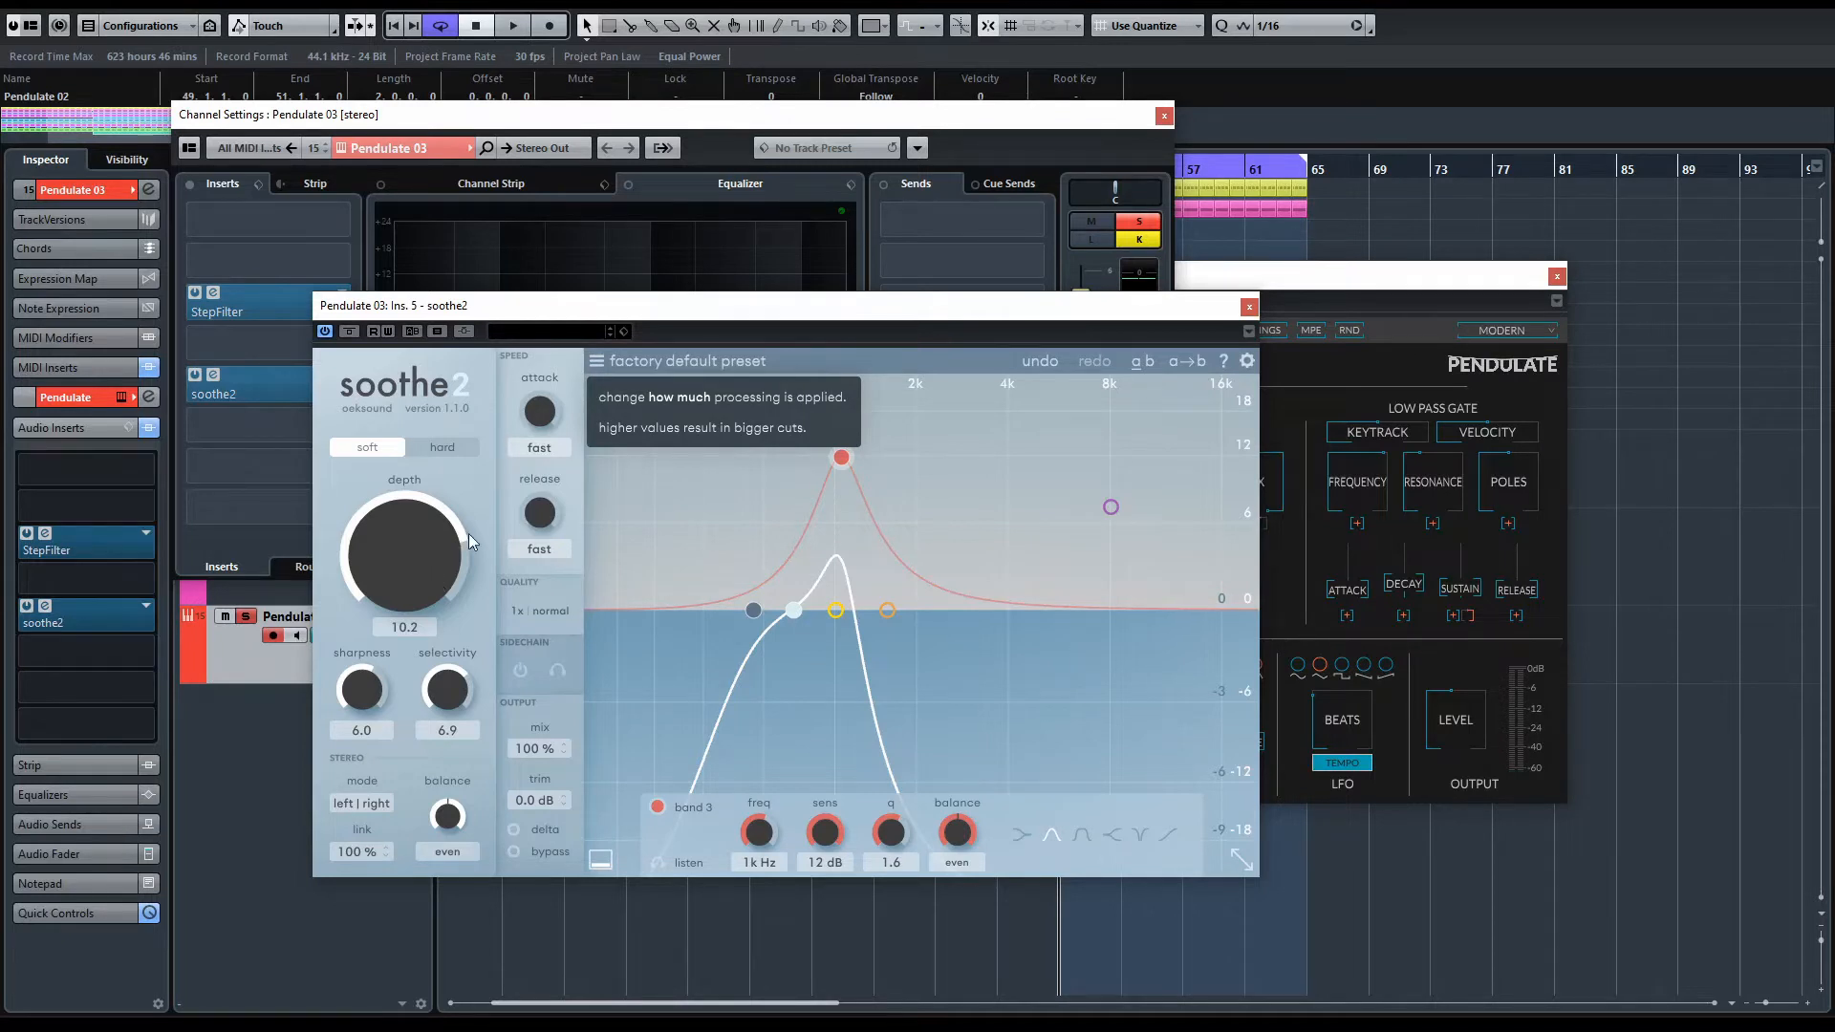
{"action": "left_click", "coordinate": [457, 448]}
{"action": "left_click_drag", "start_coordinate": [411, 564], "coordinate": [412, 565]}
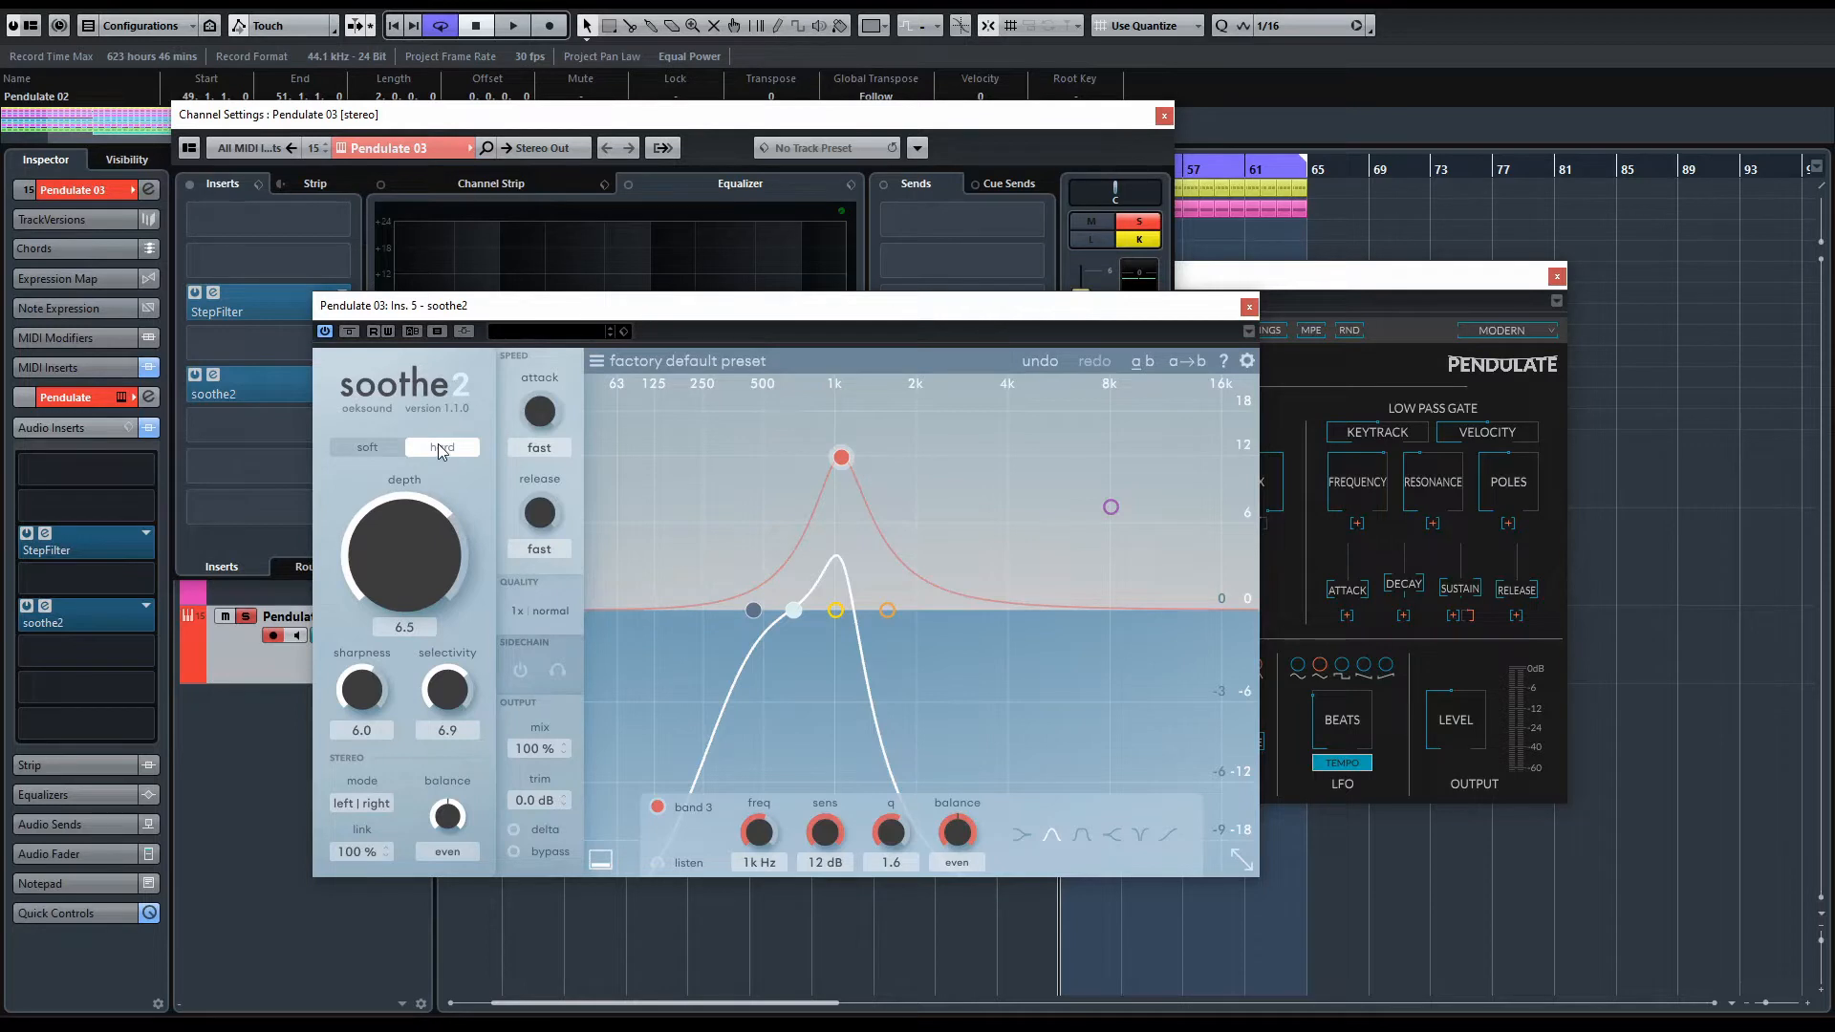
{"action": "left_click", "coordinate": [364, 446]}
{"action": "left_click", "coordinate": [454, 447]}
Audition soothe2 with sharpness at 10.0, and lower sharpness to 3.2 and selectivity to 0.0
{"action": "left_click_drag", "start_coordinate": [347, 705], "coordinate": [377, 591]}
{"action": "key", "text": "space"}
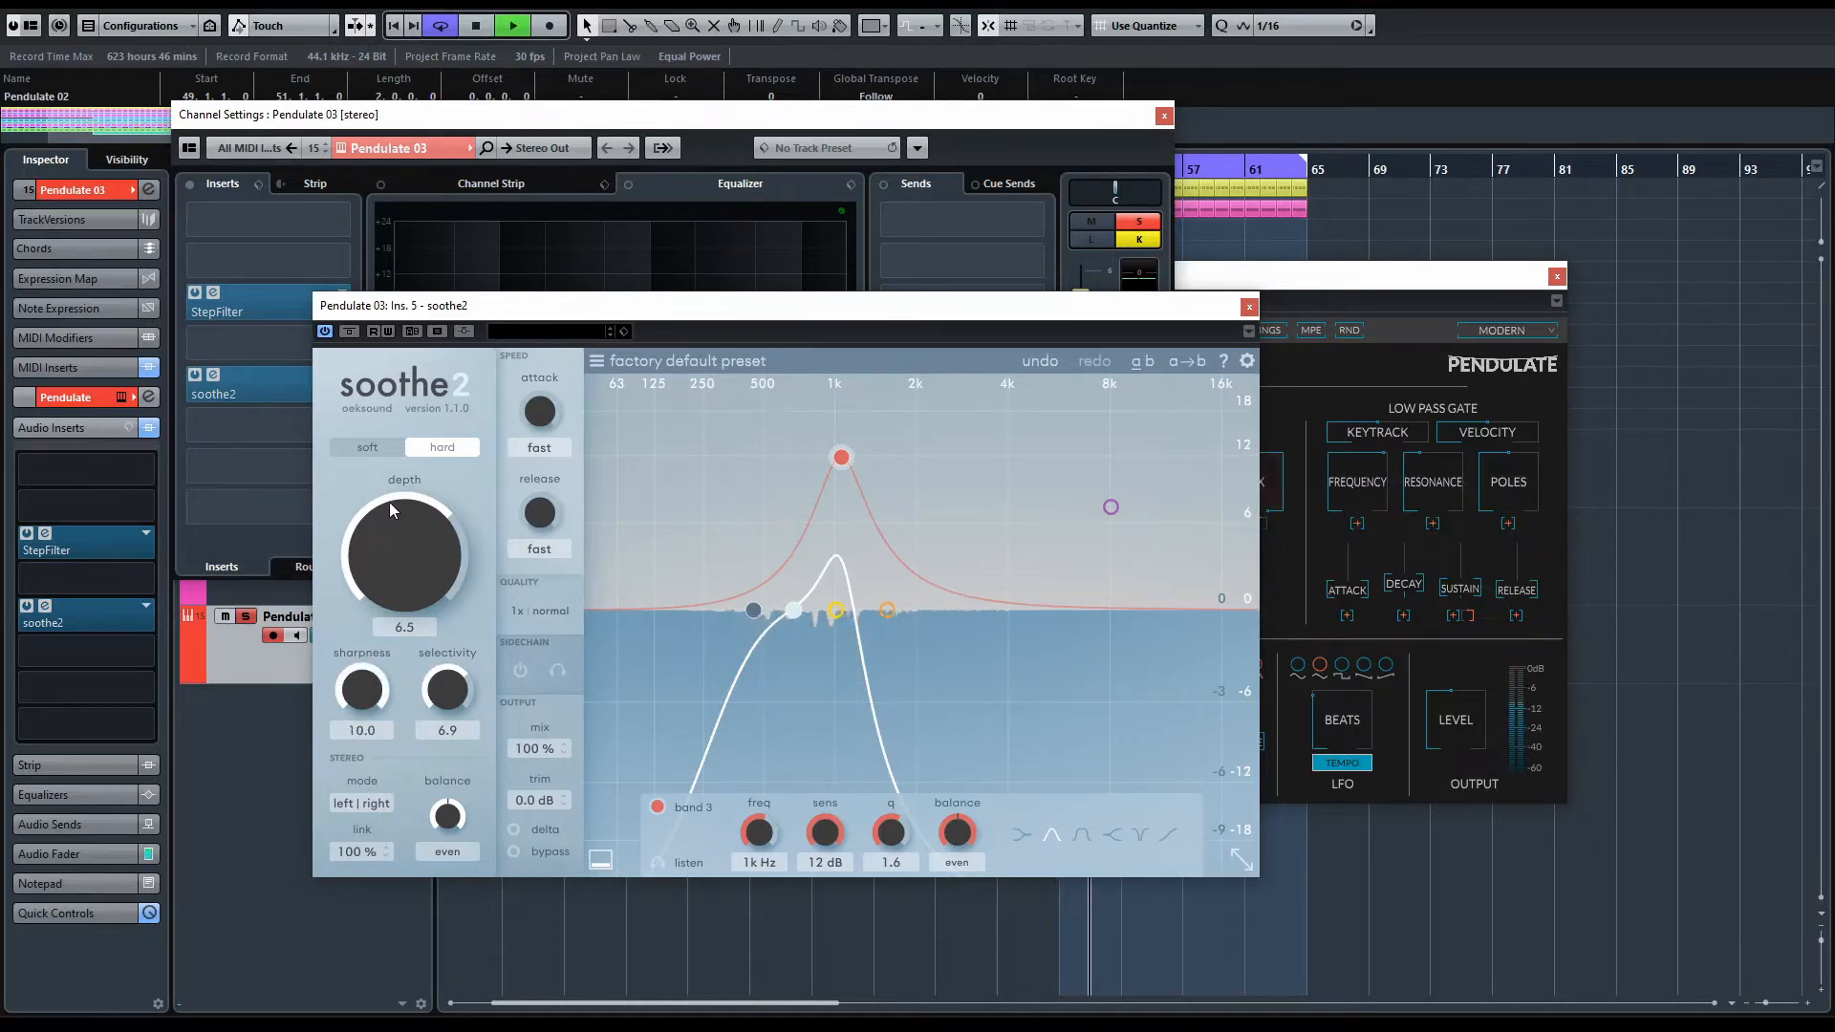
{"action": "left_click_drag", "start_coordinate": [361, 689], "coordinate": [363, 755]}
{"action": "key", "text": "space"}
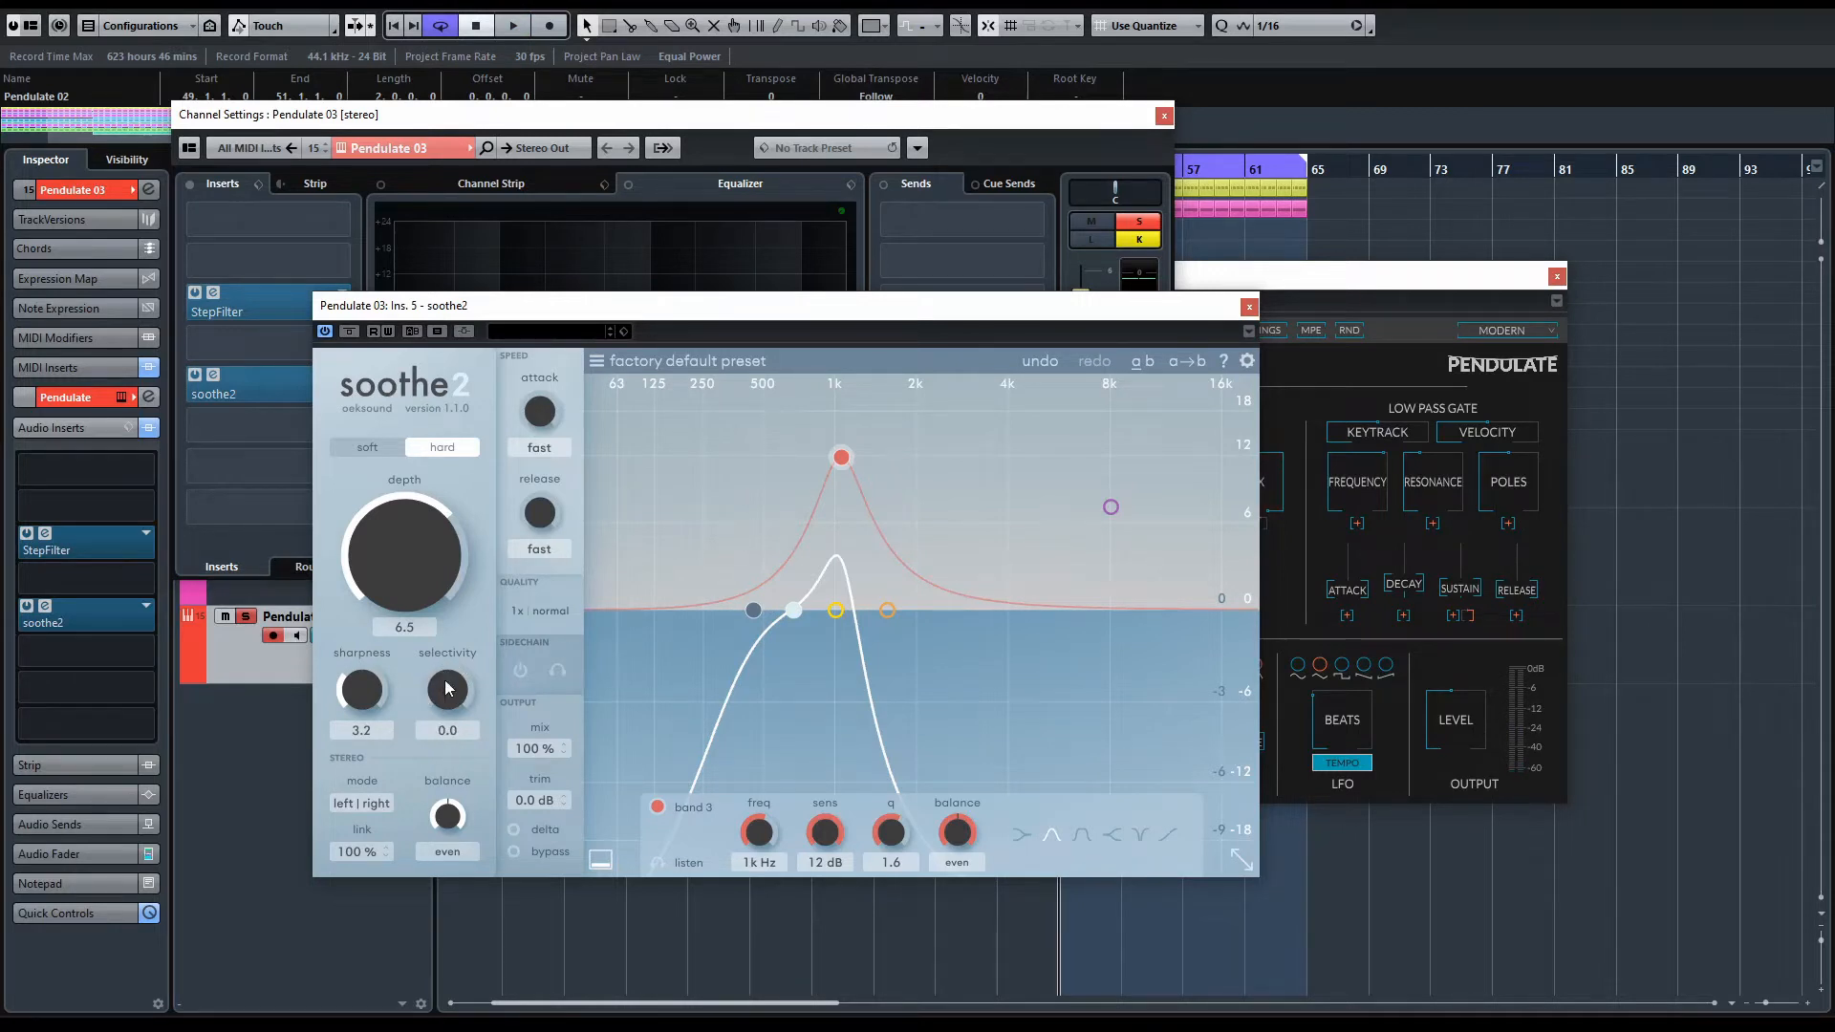
Raise soothe2's selectivity to 10.0 and sharpness to 6.5 while listening to the playback
{"action": "mouse_move", "coordinate": [447, 691]}
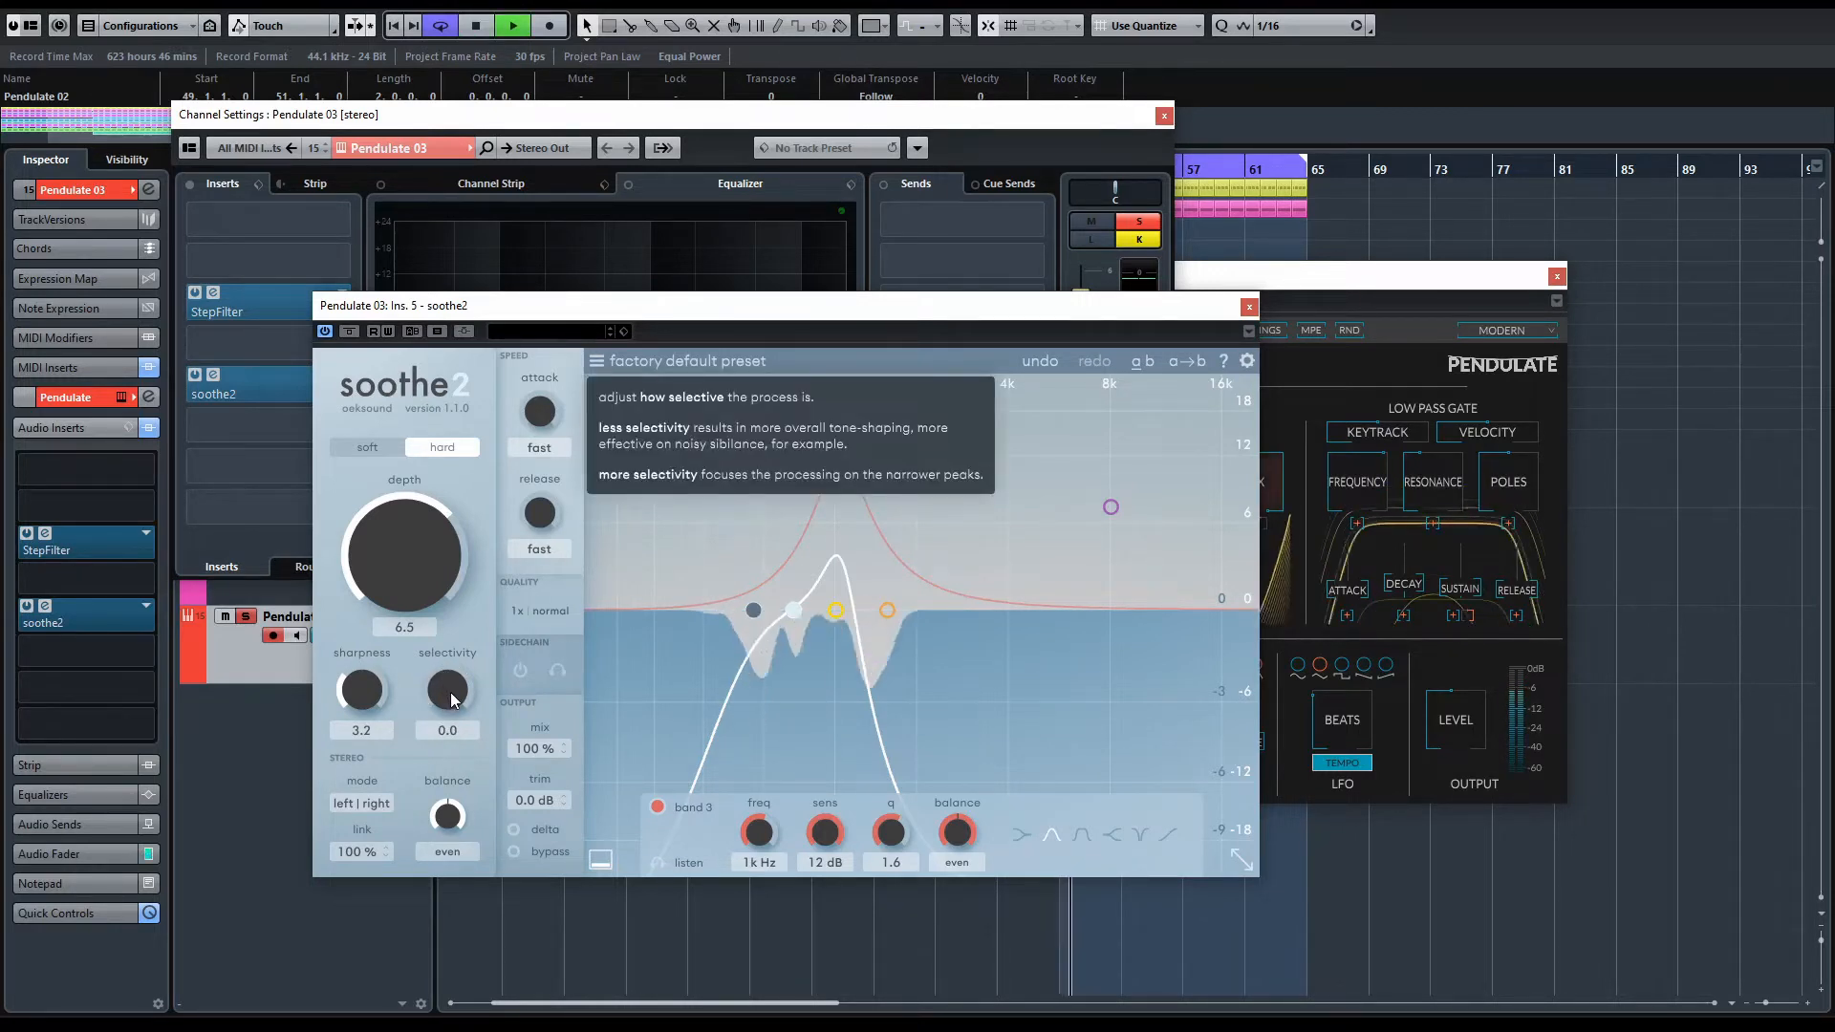
{"action": "left_click_drag", "start_coordinate": [450, 692], "coordinate": [453, 622]}
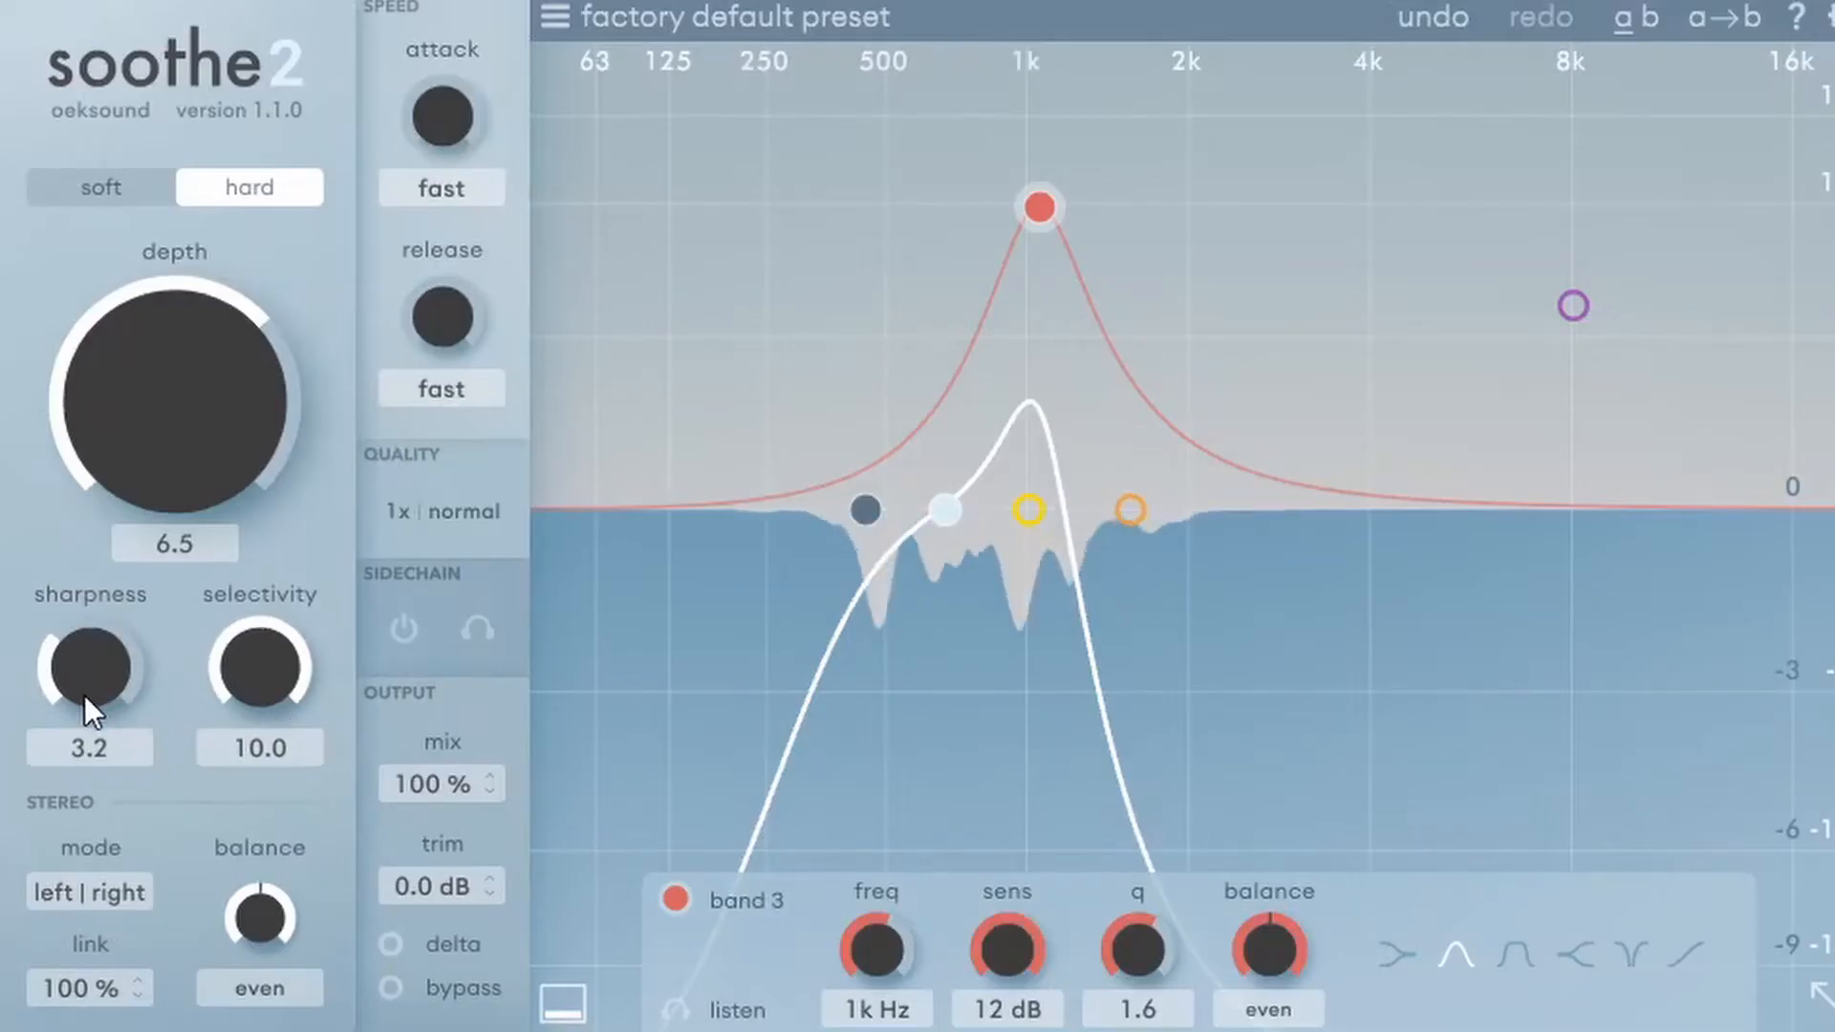
{"action": "left_click_drag", "start_coordinate": [357, 704], "coordinate": [365, 643]}
{"action": "left_click_drag", "start_coordinate": [98, 576], "coordinate": [134, 552]}
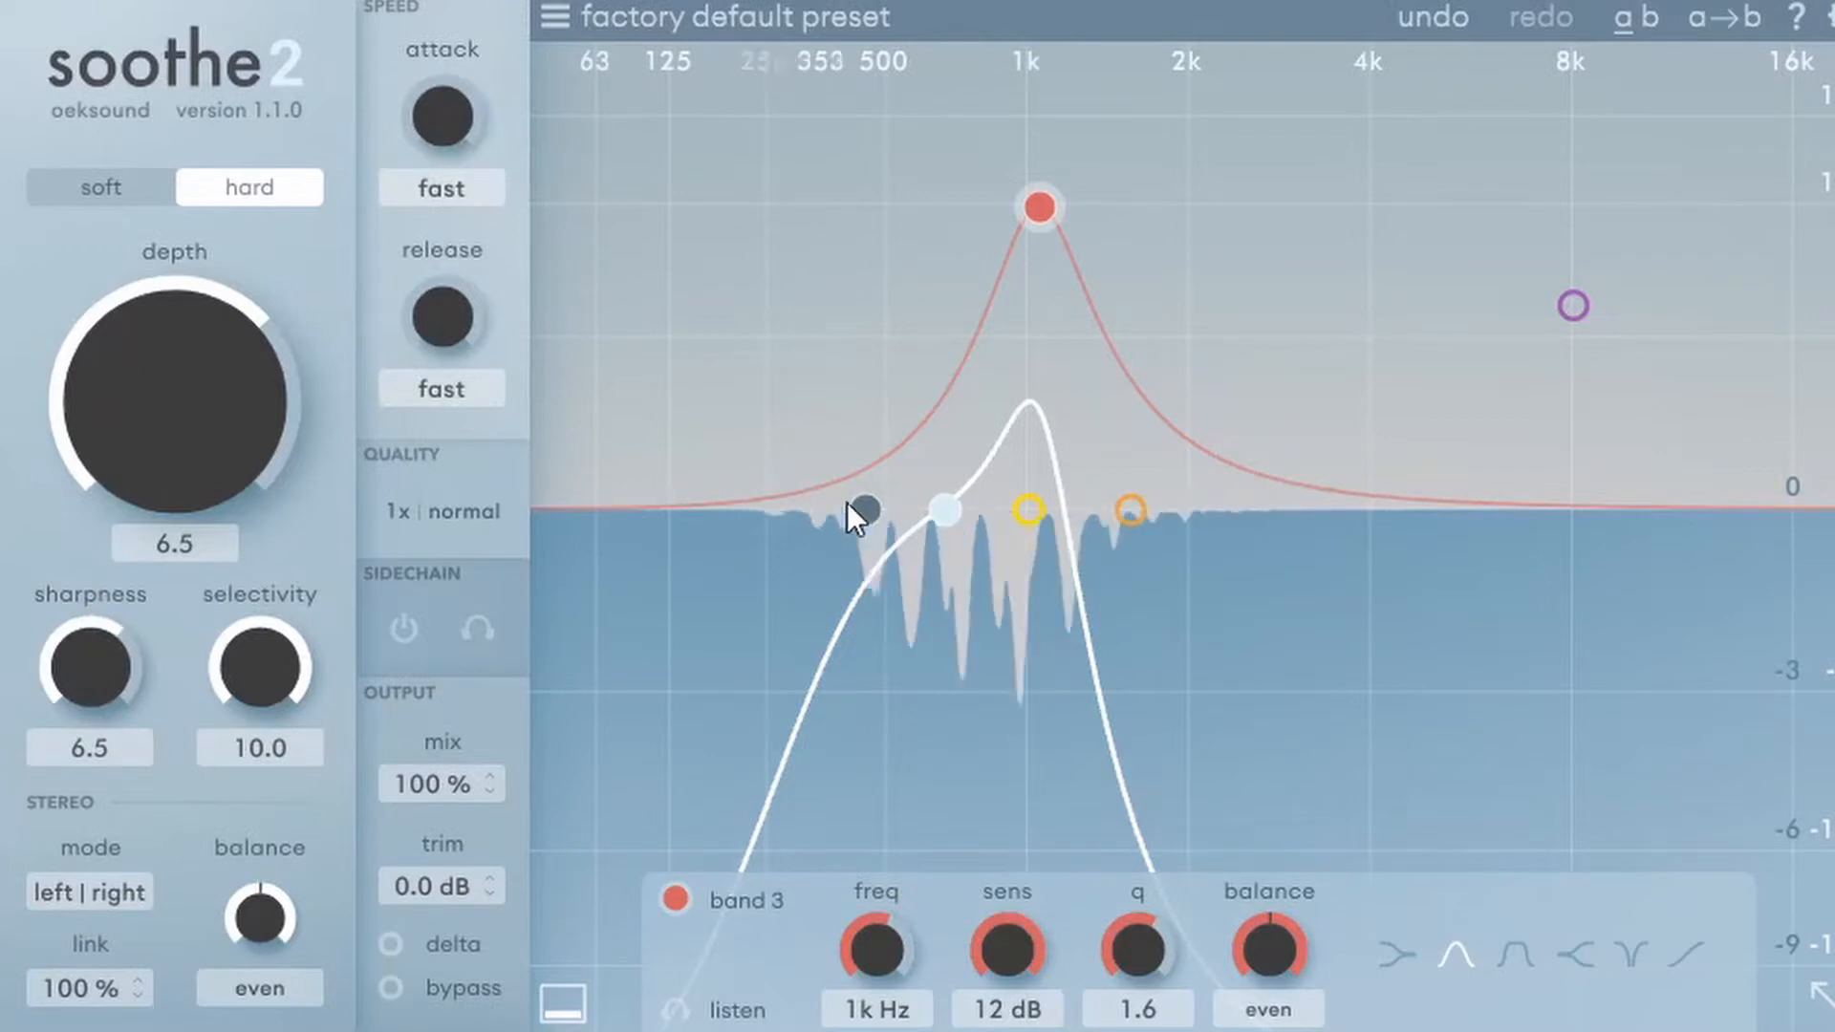
Raise soothe2's high cut to 9.8 kHz, and set sharpness to 4.0 and selectivity to 2.8
{"action": "left_click_drag", "start_coordinate": [960, 506], "coordinate": [1661, 432]}
{"action": "left_click_drag", "start_coordinate": [146, 632], "coordinate": [88, 1027]}
{"action": "left_click_drag", "start_coordinate": [82, 679], "coordinate": [109, 587]}
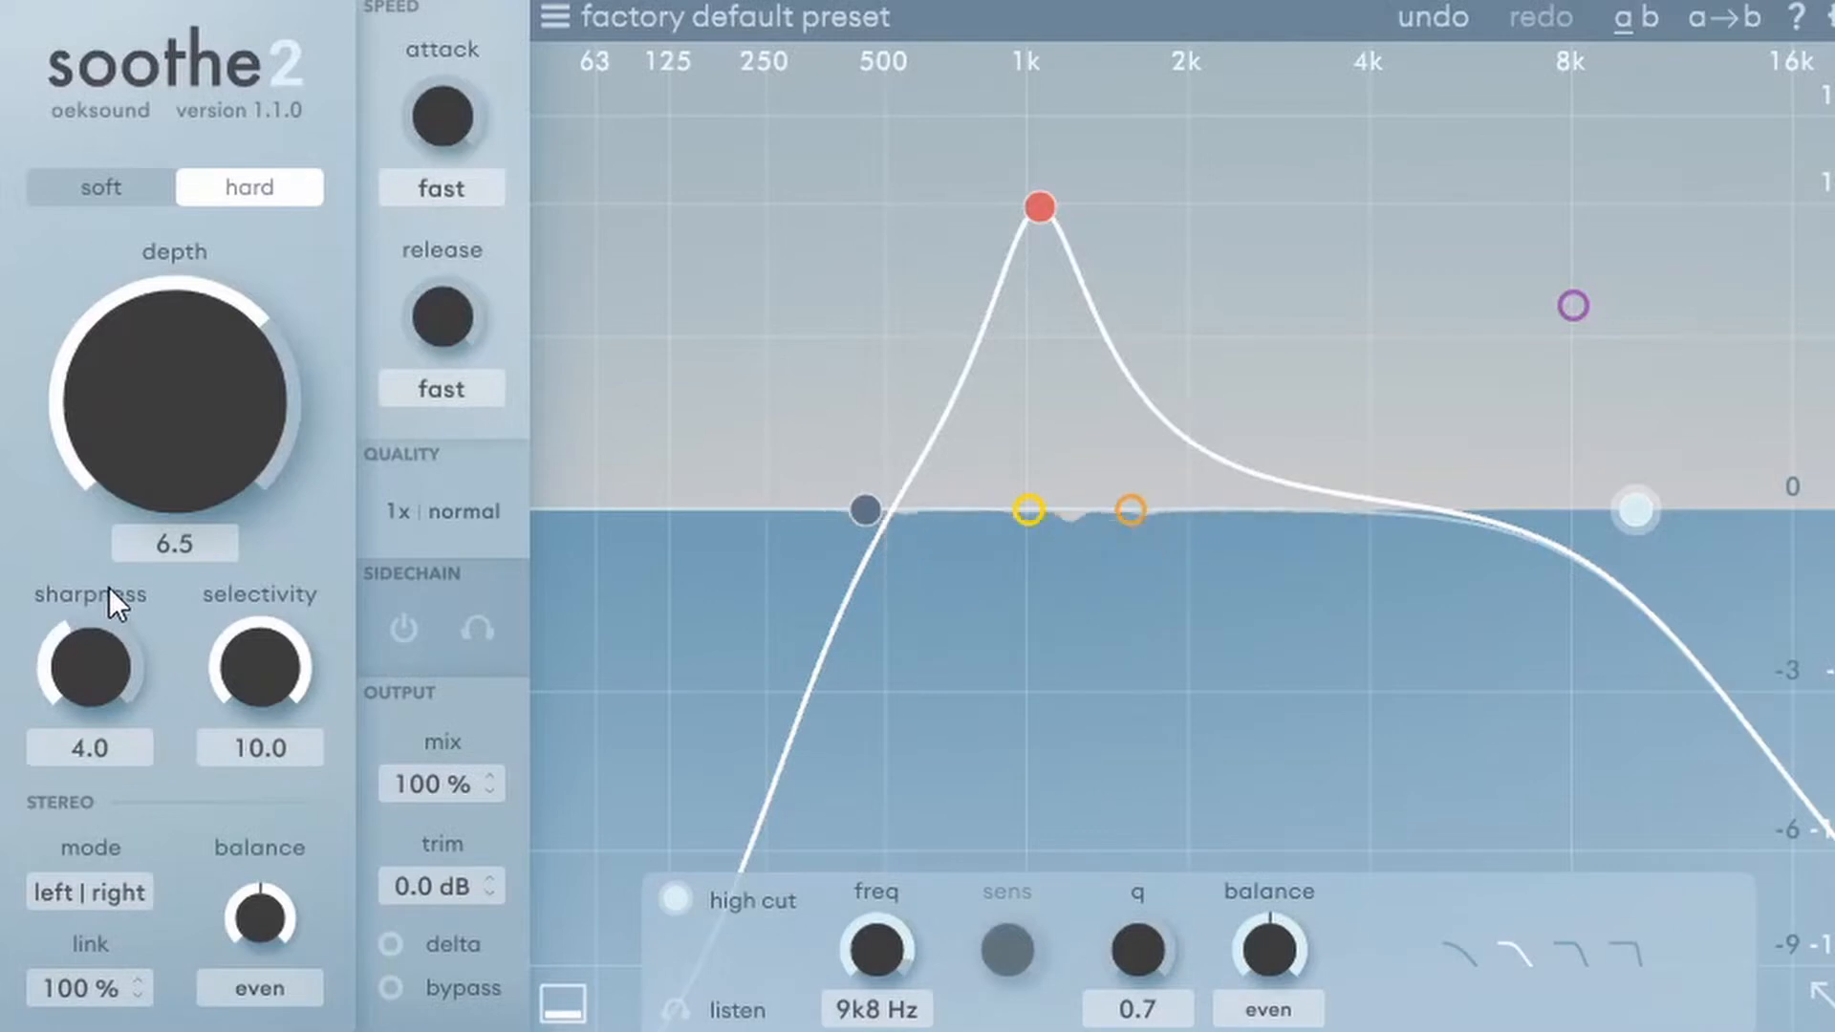
{"action": "left_click_drag", "start_coordinate": [266, 679], "coordinate": [298, 535]}
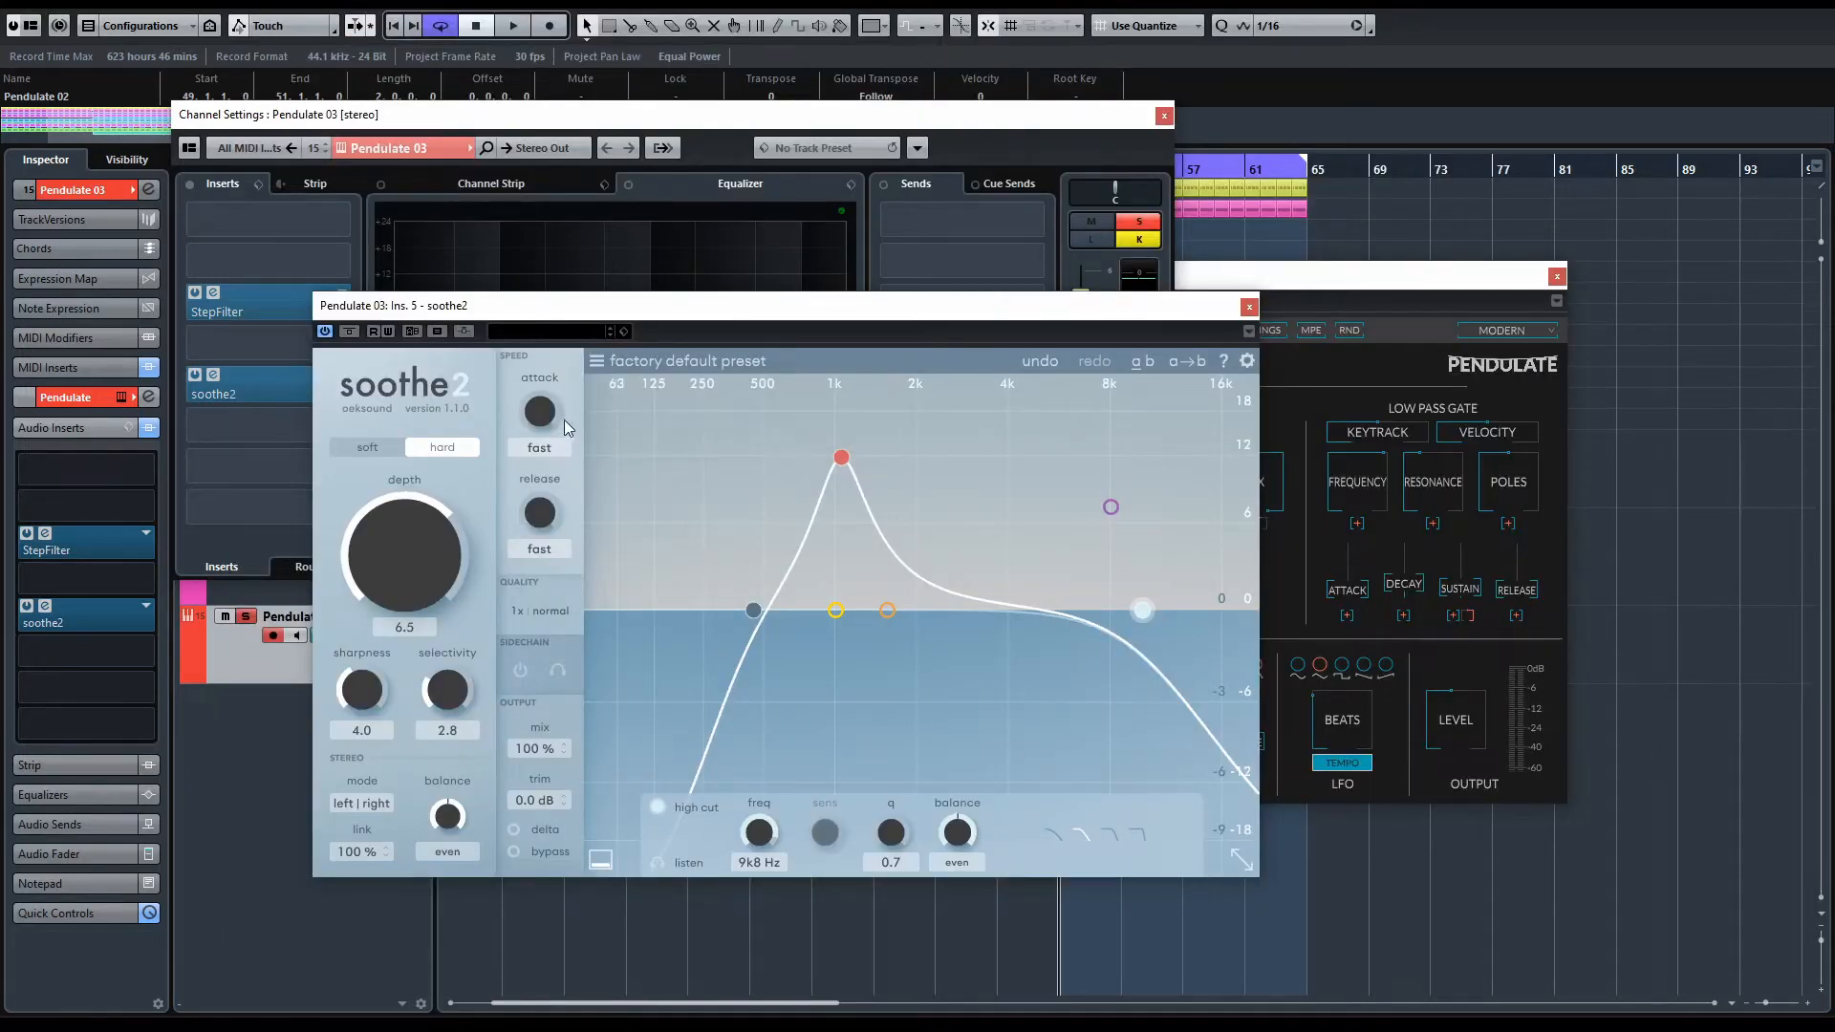
Try soothe2 at depth 18.0 with attack 2.6, and settle on depth 7.9, attack 1.8 and release 0.2
{"action": "left_click_drag", "start_coordinate": [545, 358], "coordinate": [547, 345]}
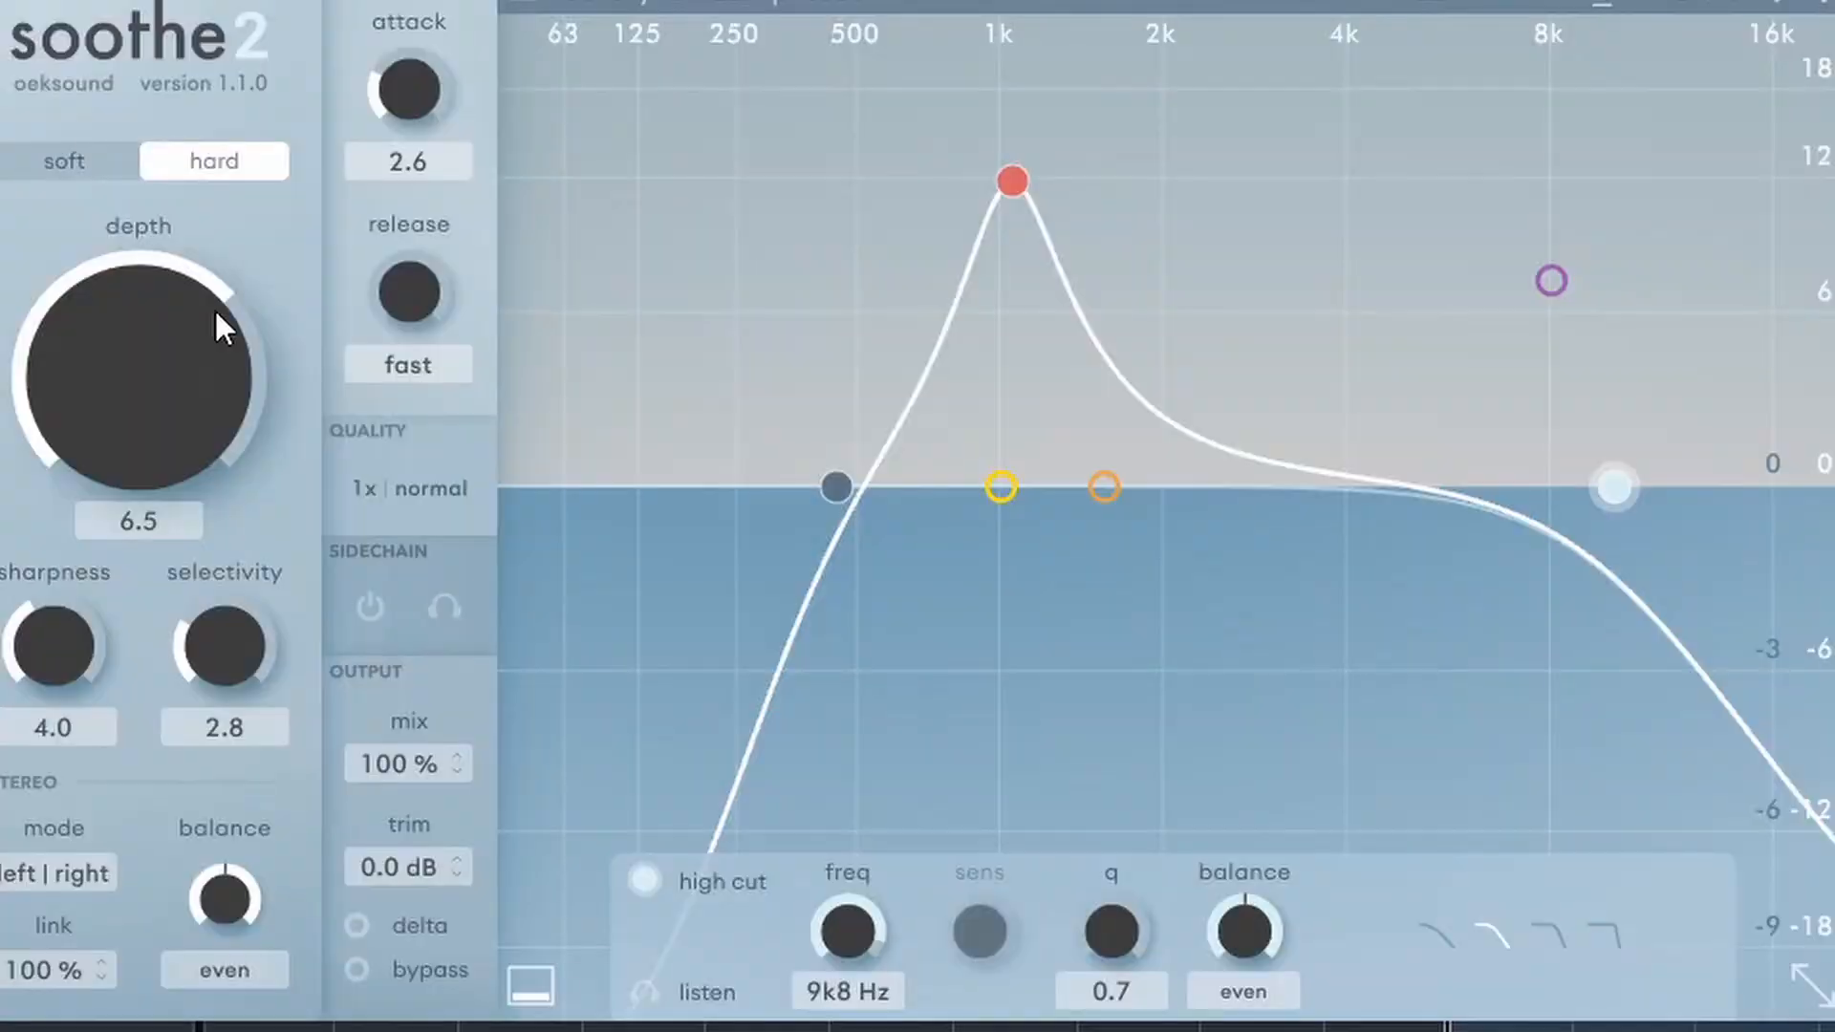
{"action": "left_click_drag", "start_coordinate": [133, 395], "coordinate": [180, 204]}
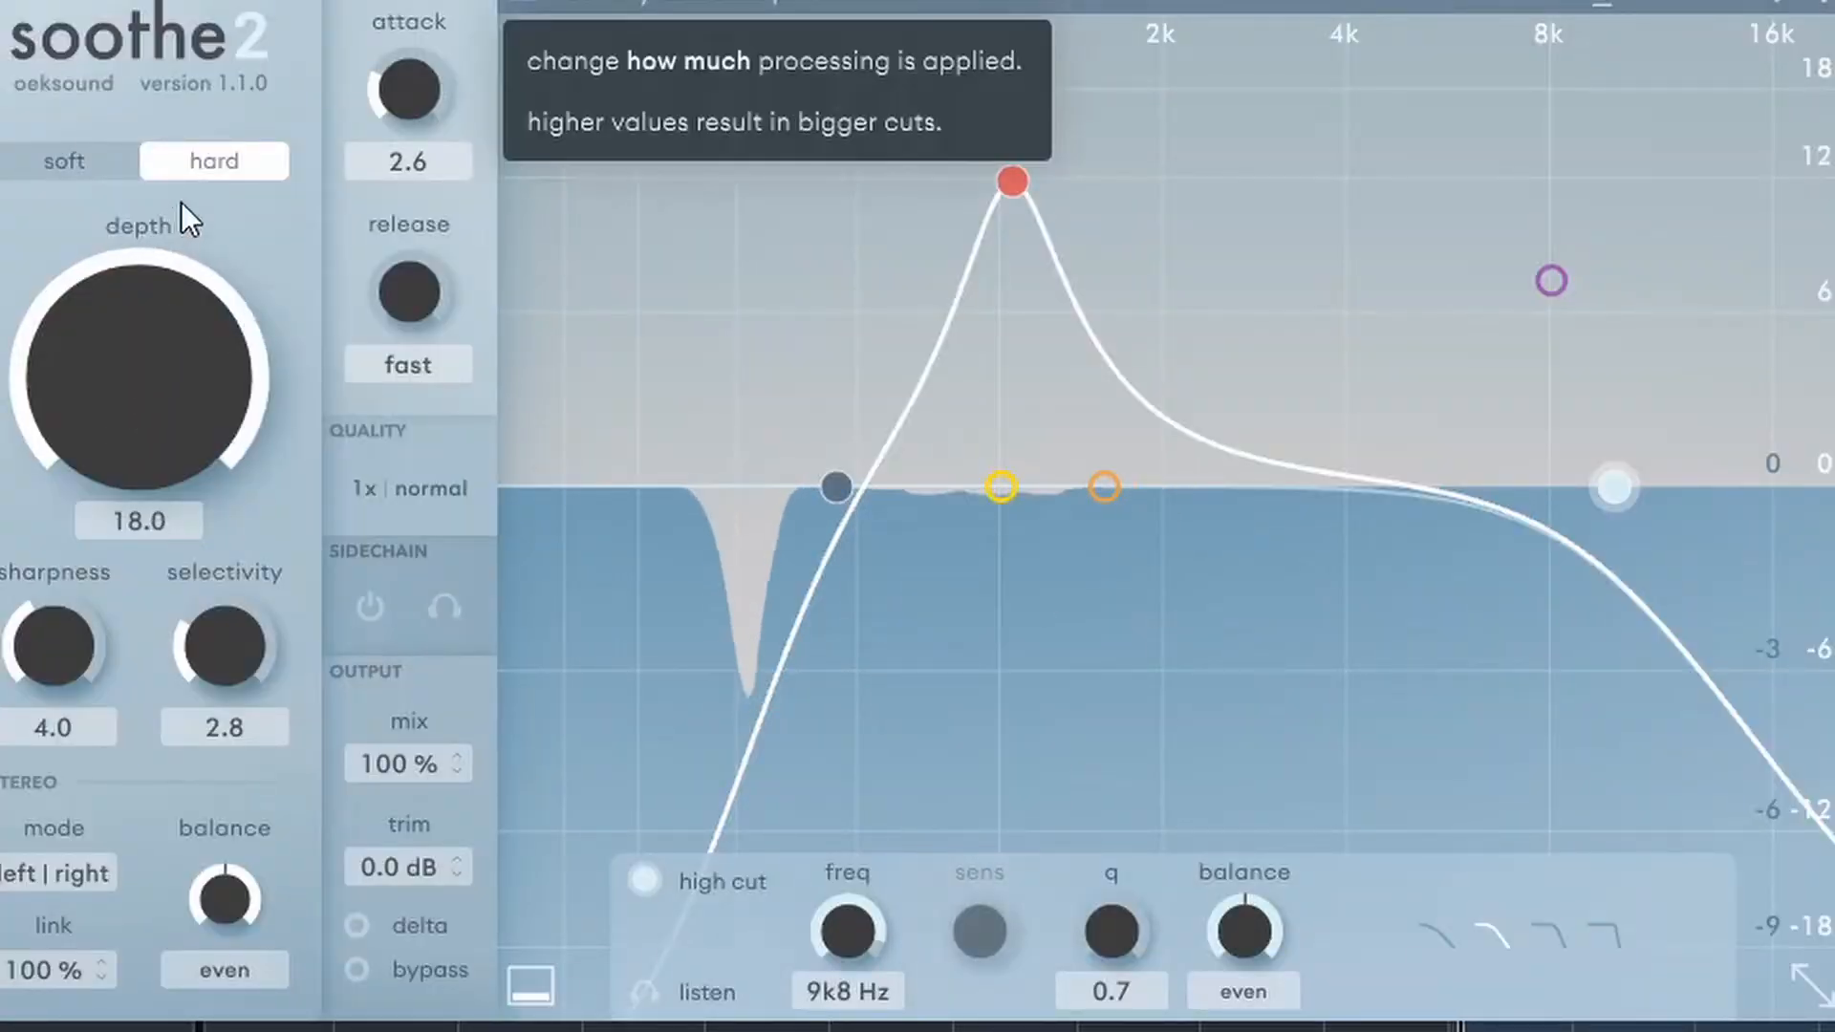
{"action": "left_click_drag", "start_coordinate": [369, 112], "coordinate": [438, 369]}
{"action": "mouse_move", "coordinate": [370, 273]}
{"action": "left_mouse_down"}
{"action": "mouse_move", "coordinate": [406, 123]}
{"action": "mouse_move", "coordinate": [385, 273]}
{"action": "left_mouse_up"}
{"action": "left_click_drag", "start_coordinate": [92, 380], "coordinate": [139, 501]}
{"action": "left_click_drag", "start_coordinate": [406, 92], "coordinate": [450, 154]}
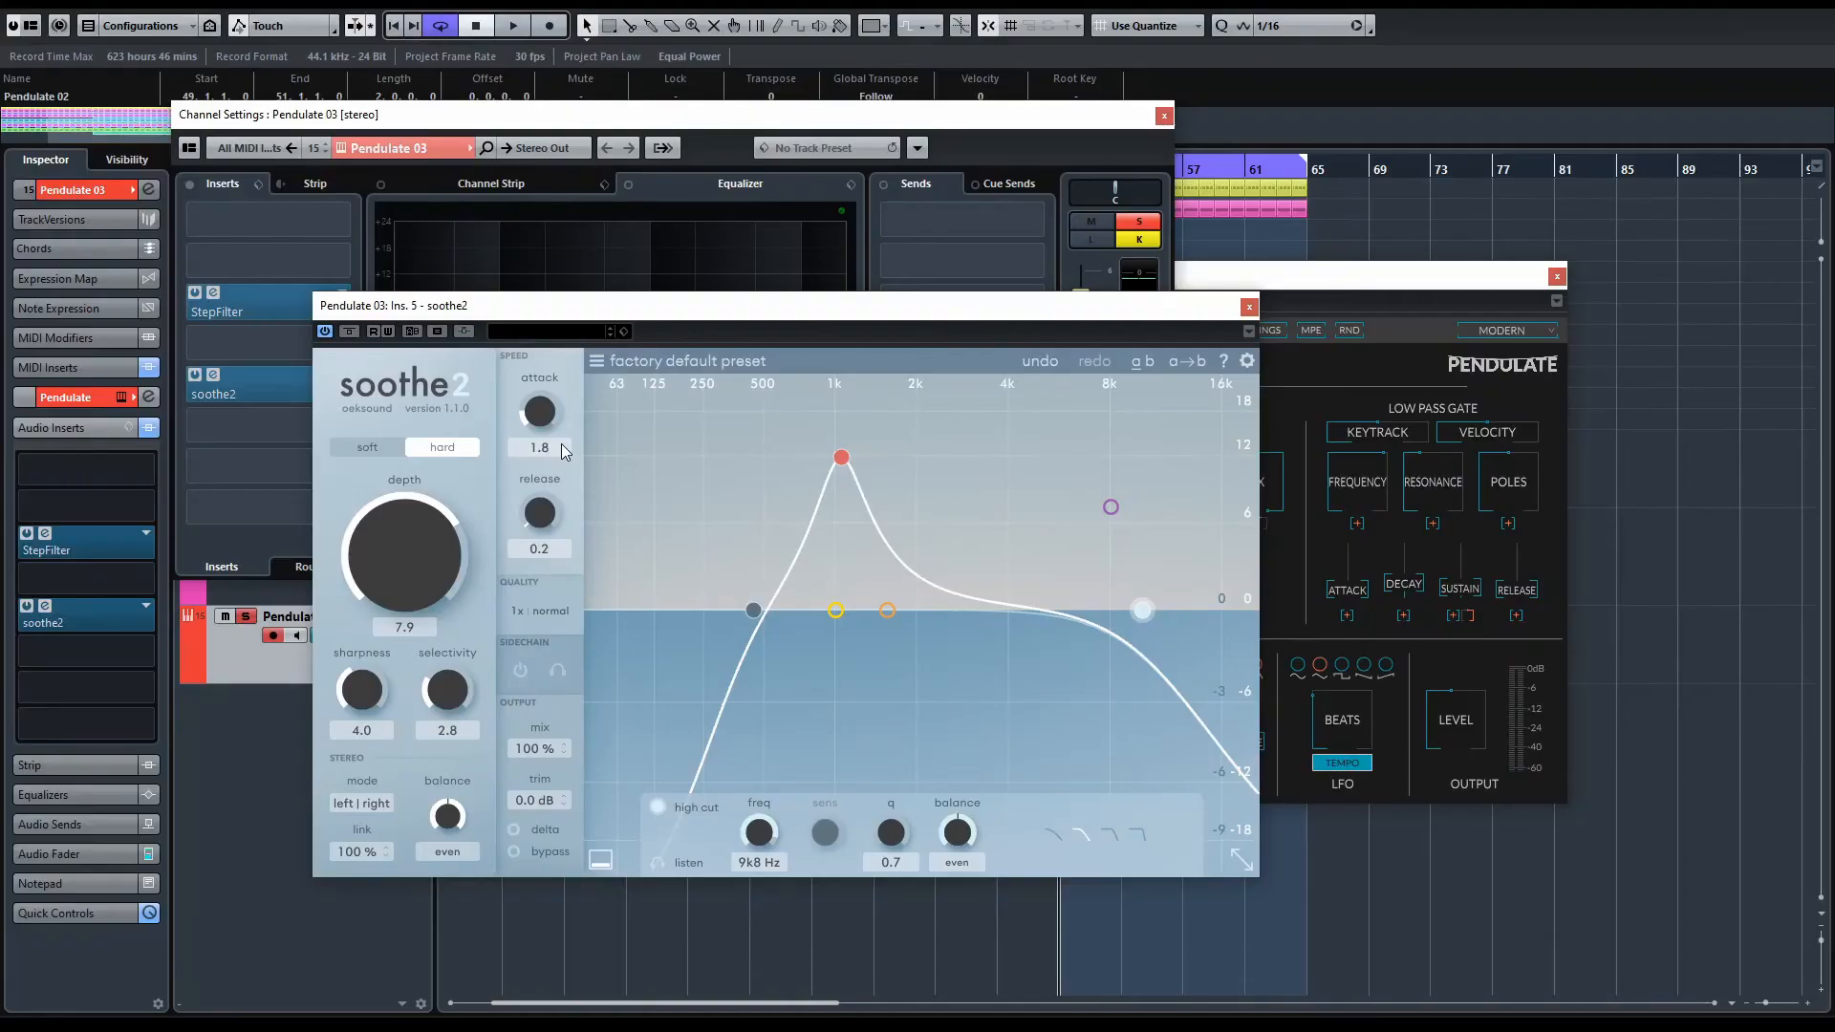
{"action": "left_click", "coordinate": [531, 609]}
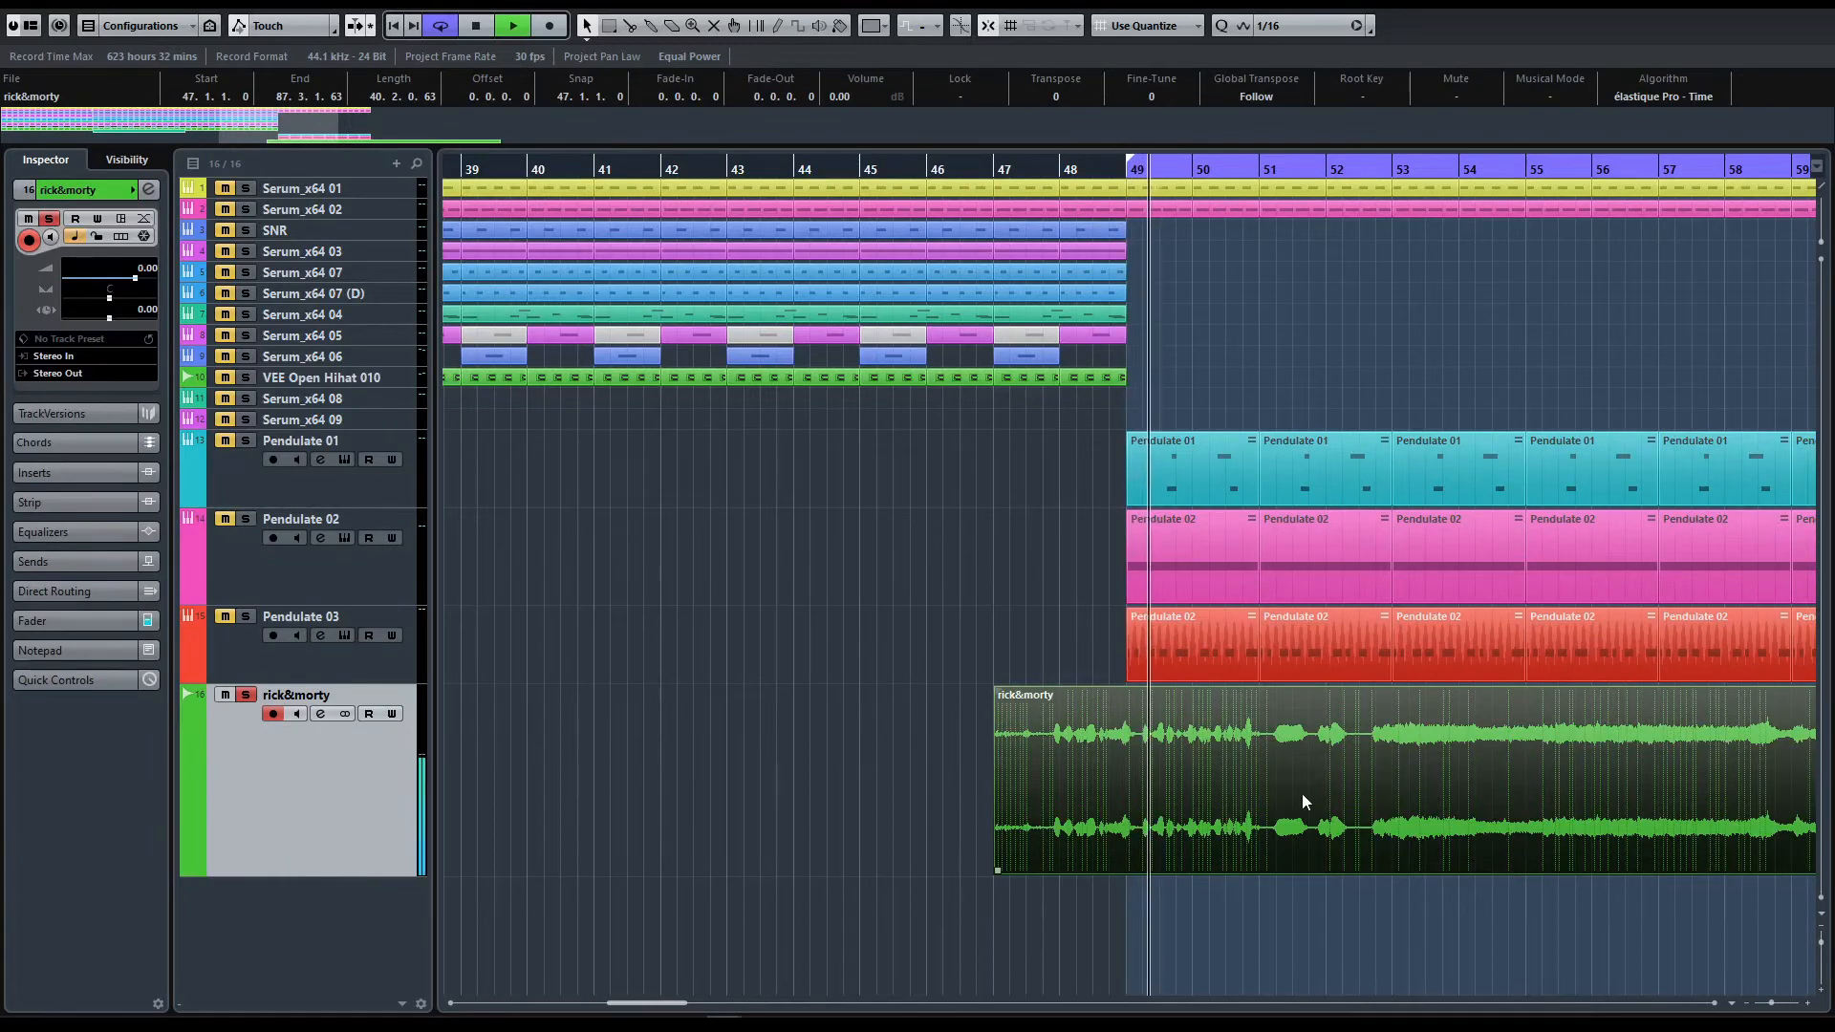
Split the rick&morty audio event at 52.3.4 before the sustained noise and mute the part after the cut
{"action": "left_click", "coordinate": [1374, 793], "text": "alt"}
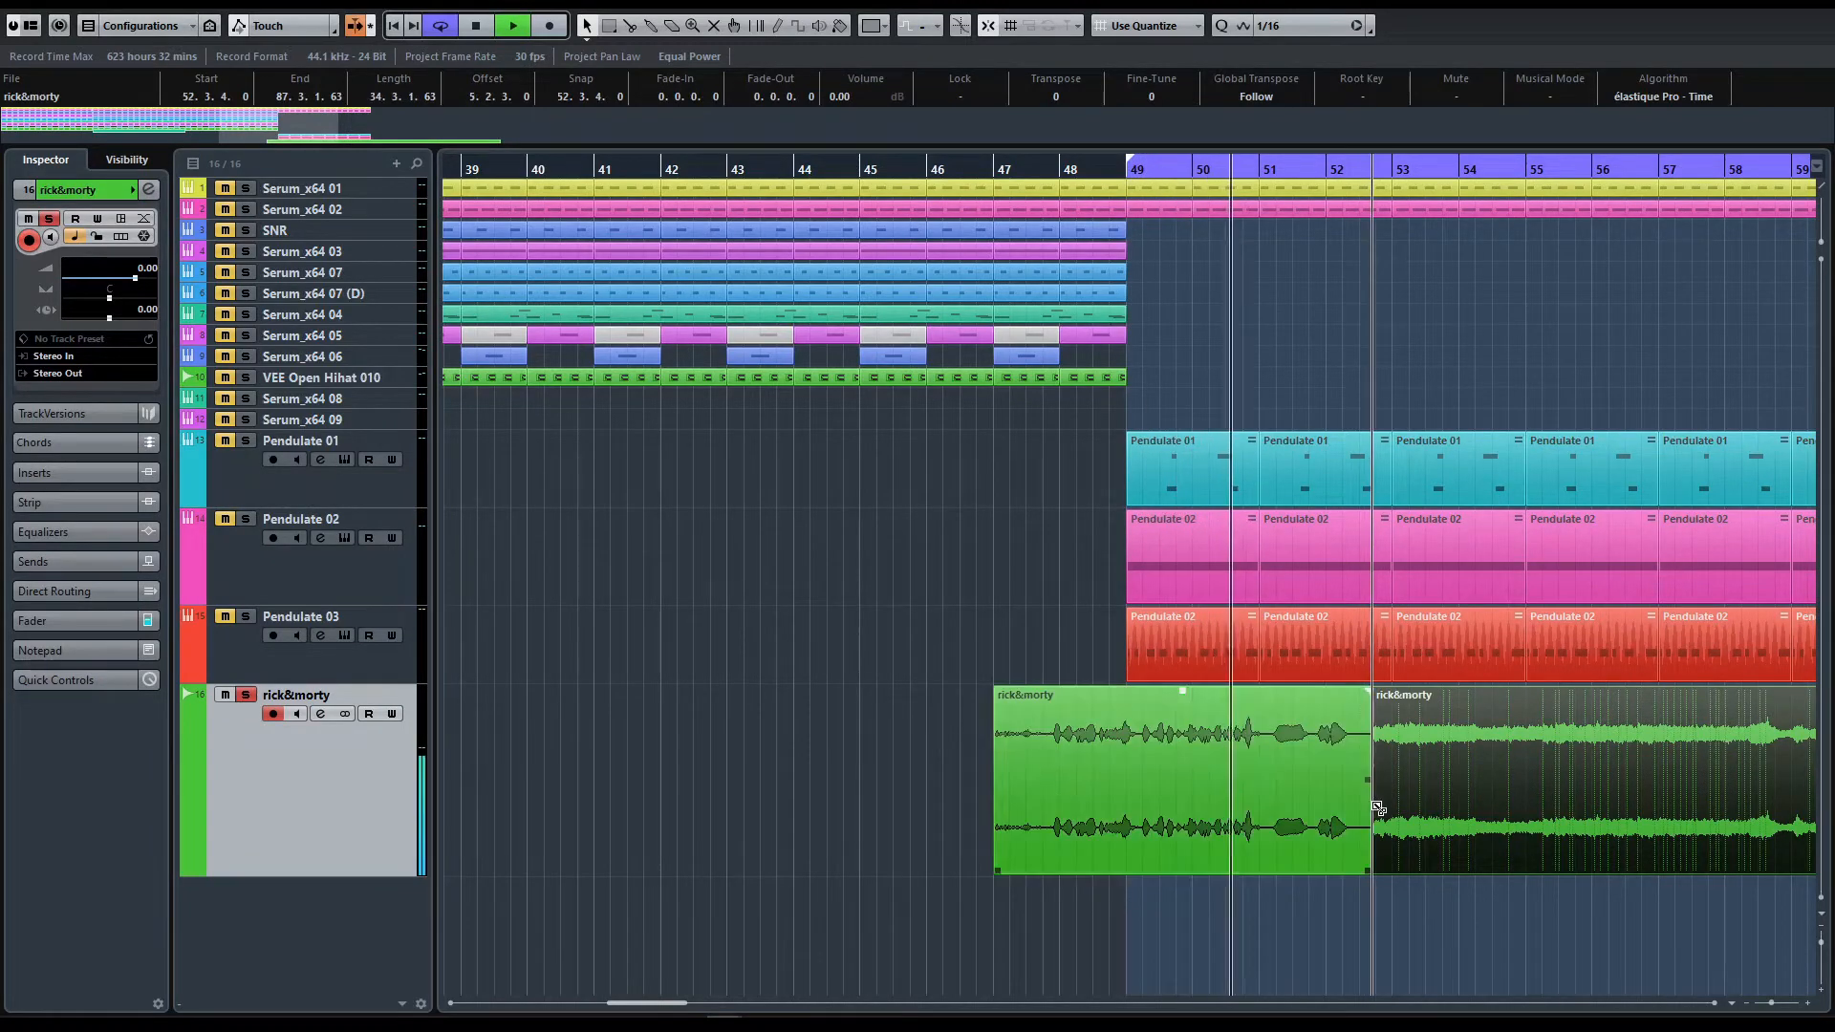
{"action": "key", "text": "shift+m"}
{"action": "key", "text": "g"}
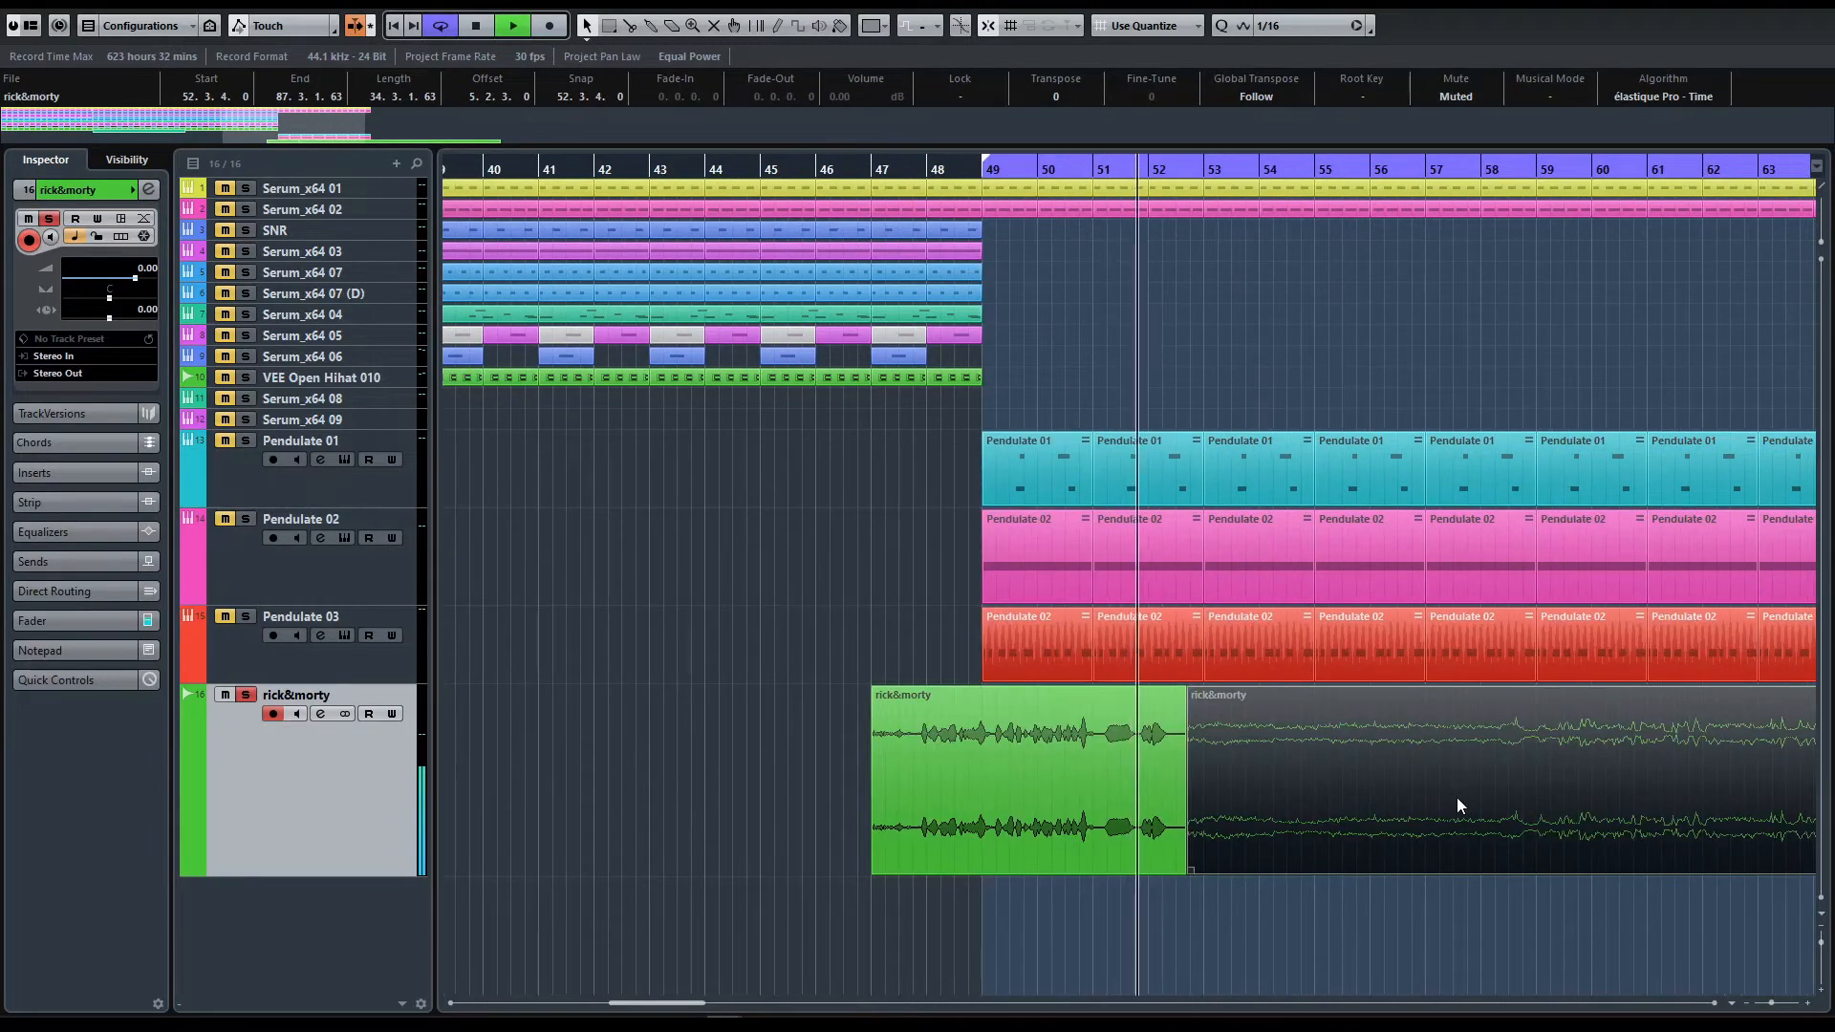
{"action": "key", "text": "g"}
{"action": "key", "text": "g"}
{"action": "key", "text": "space"}
{"action": "left_click_drag", "start_coordinate": [1231, 799], "coordinate": [1585, 811]}
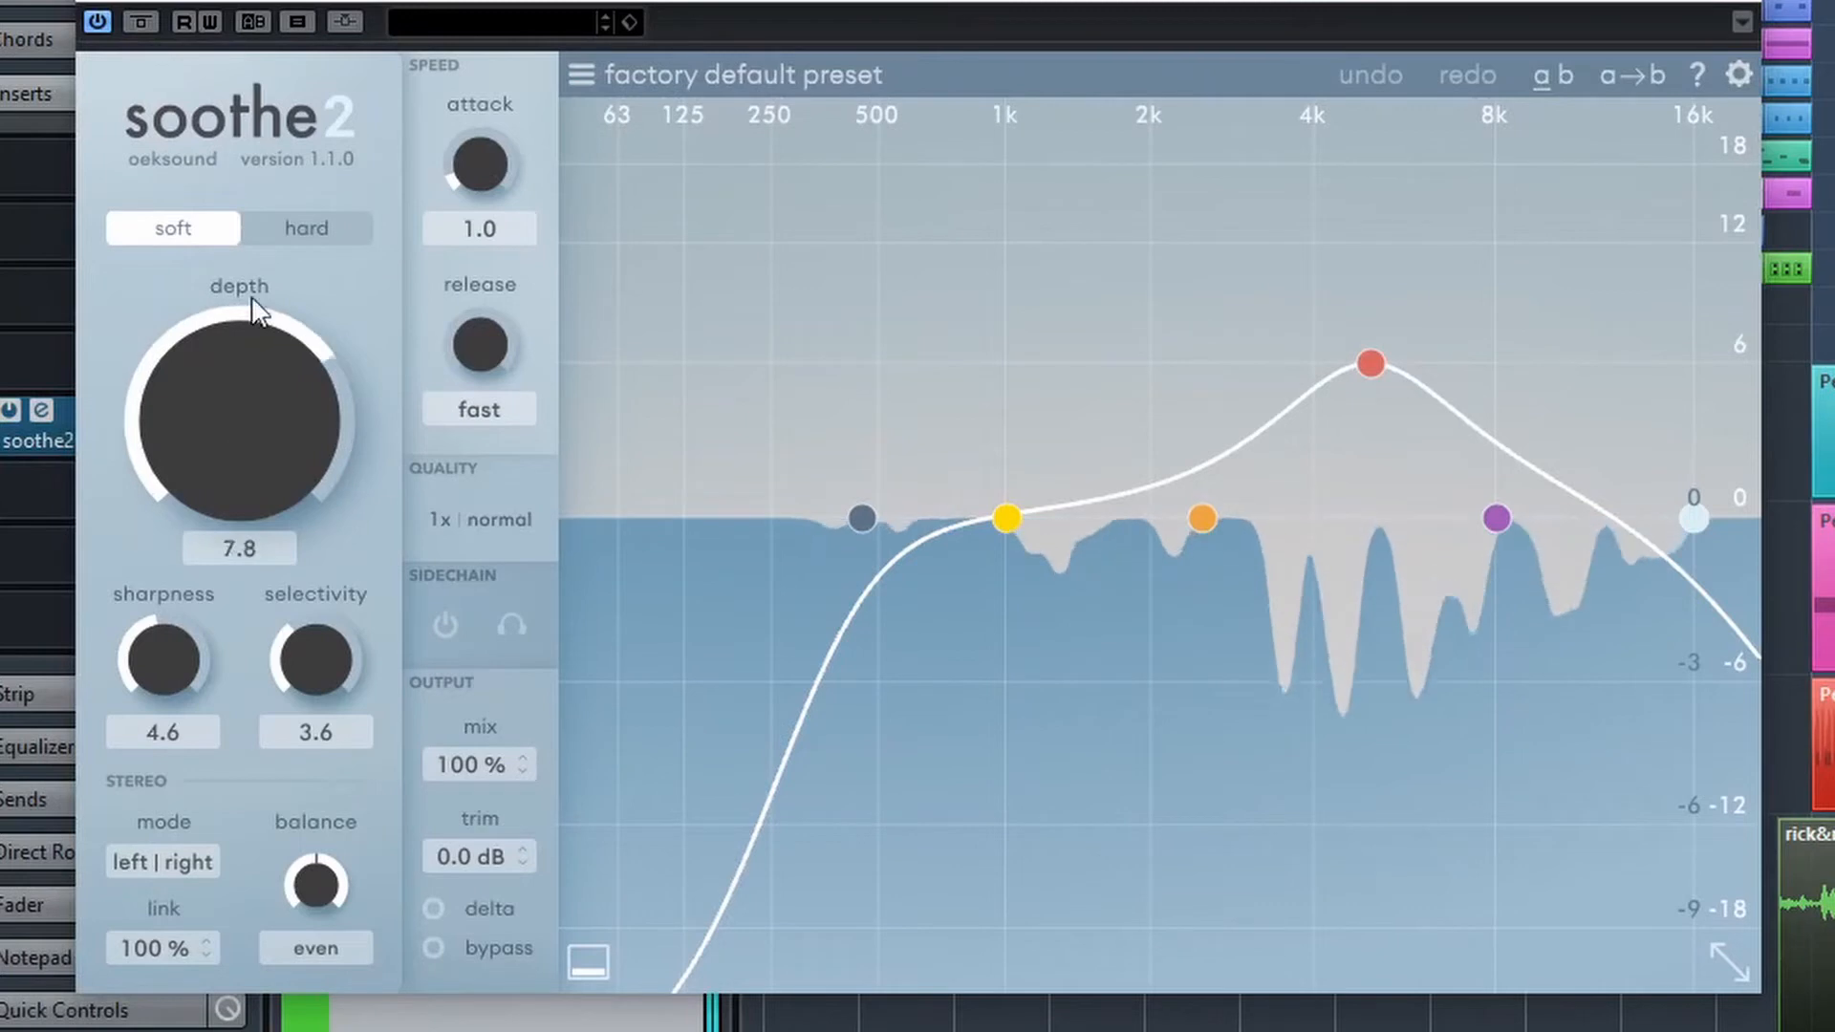
Push soothe2 on rick&morty to depth 18.0, sharpness 3.9, selectivity 6.2 and fast attack in hard mode
{"action": "left_click_drag", "start_coordinate": [253, 387], "coordinate": [330, 592]}
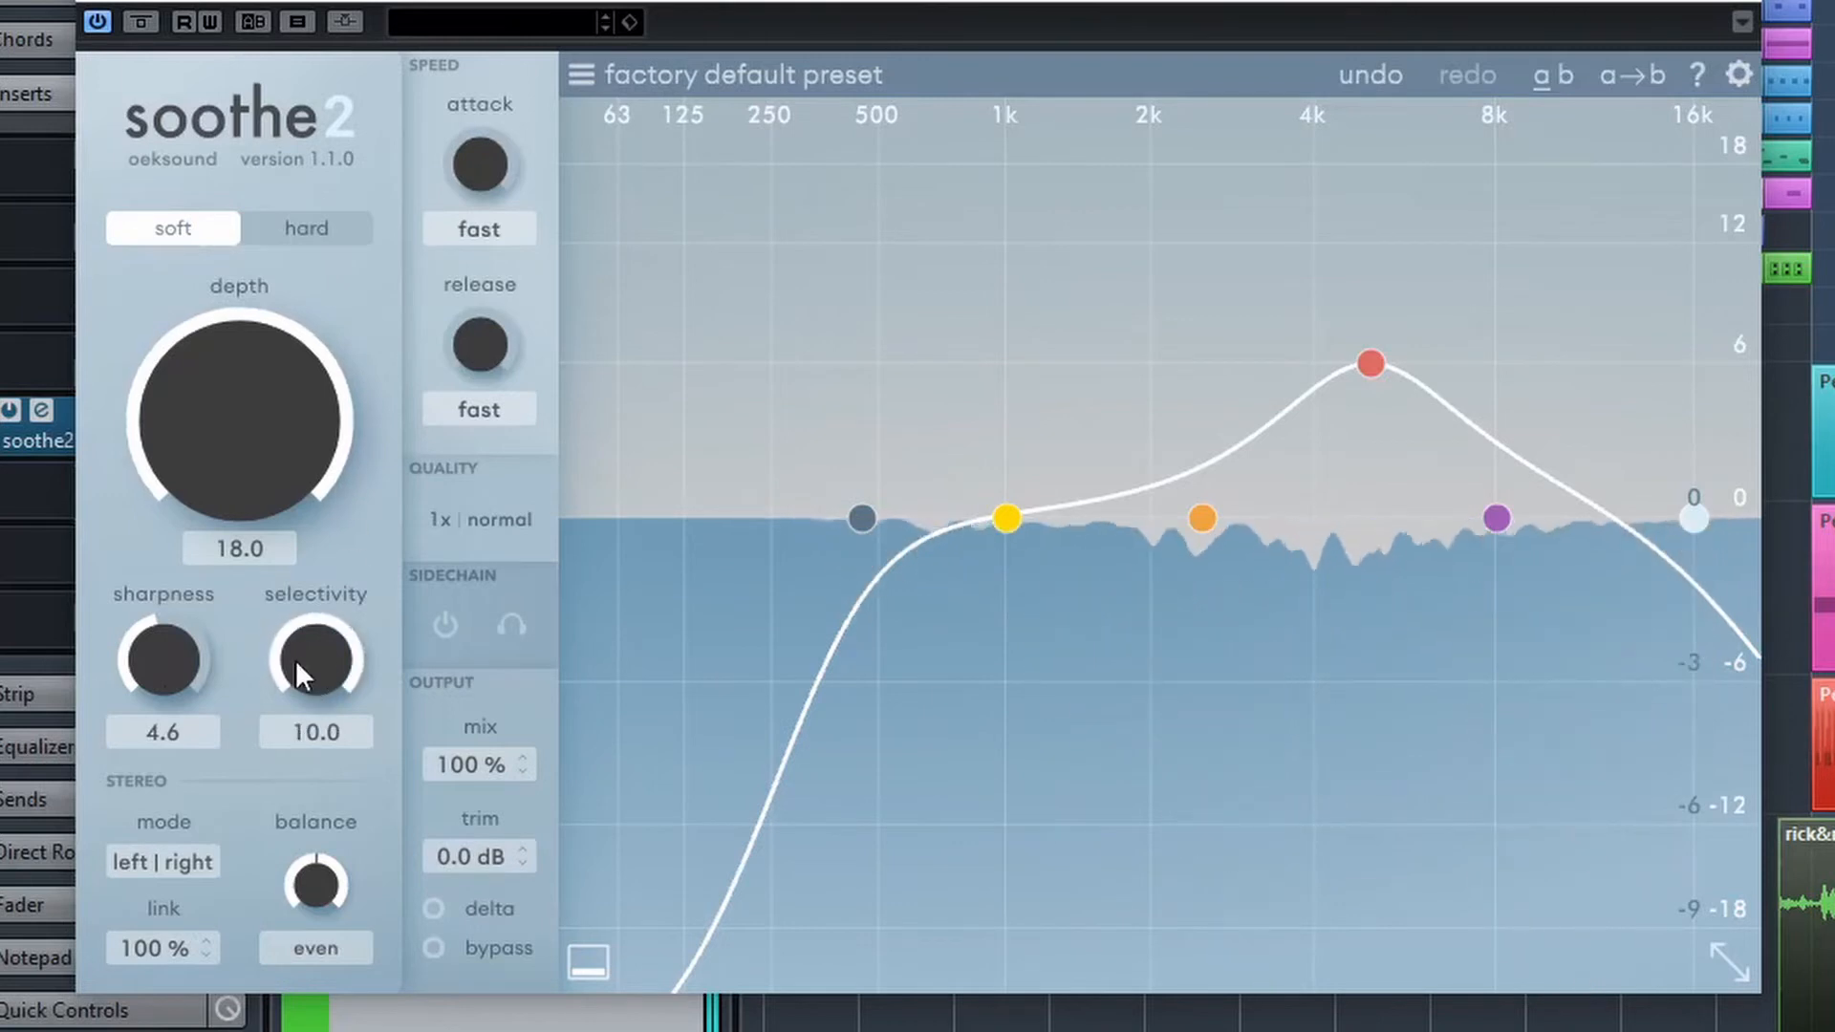
{"action": "left_click_drag", "start_coordinate": [157, 635], "coordinate": [168, 736]}
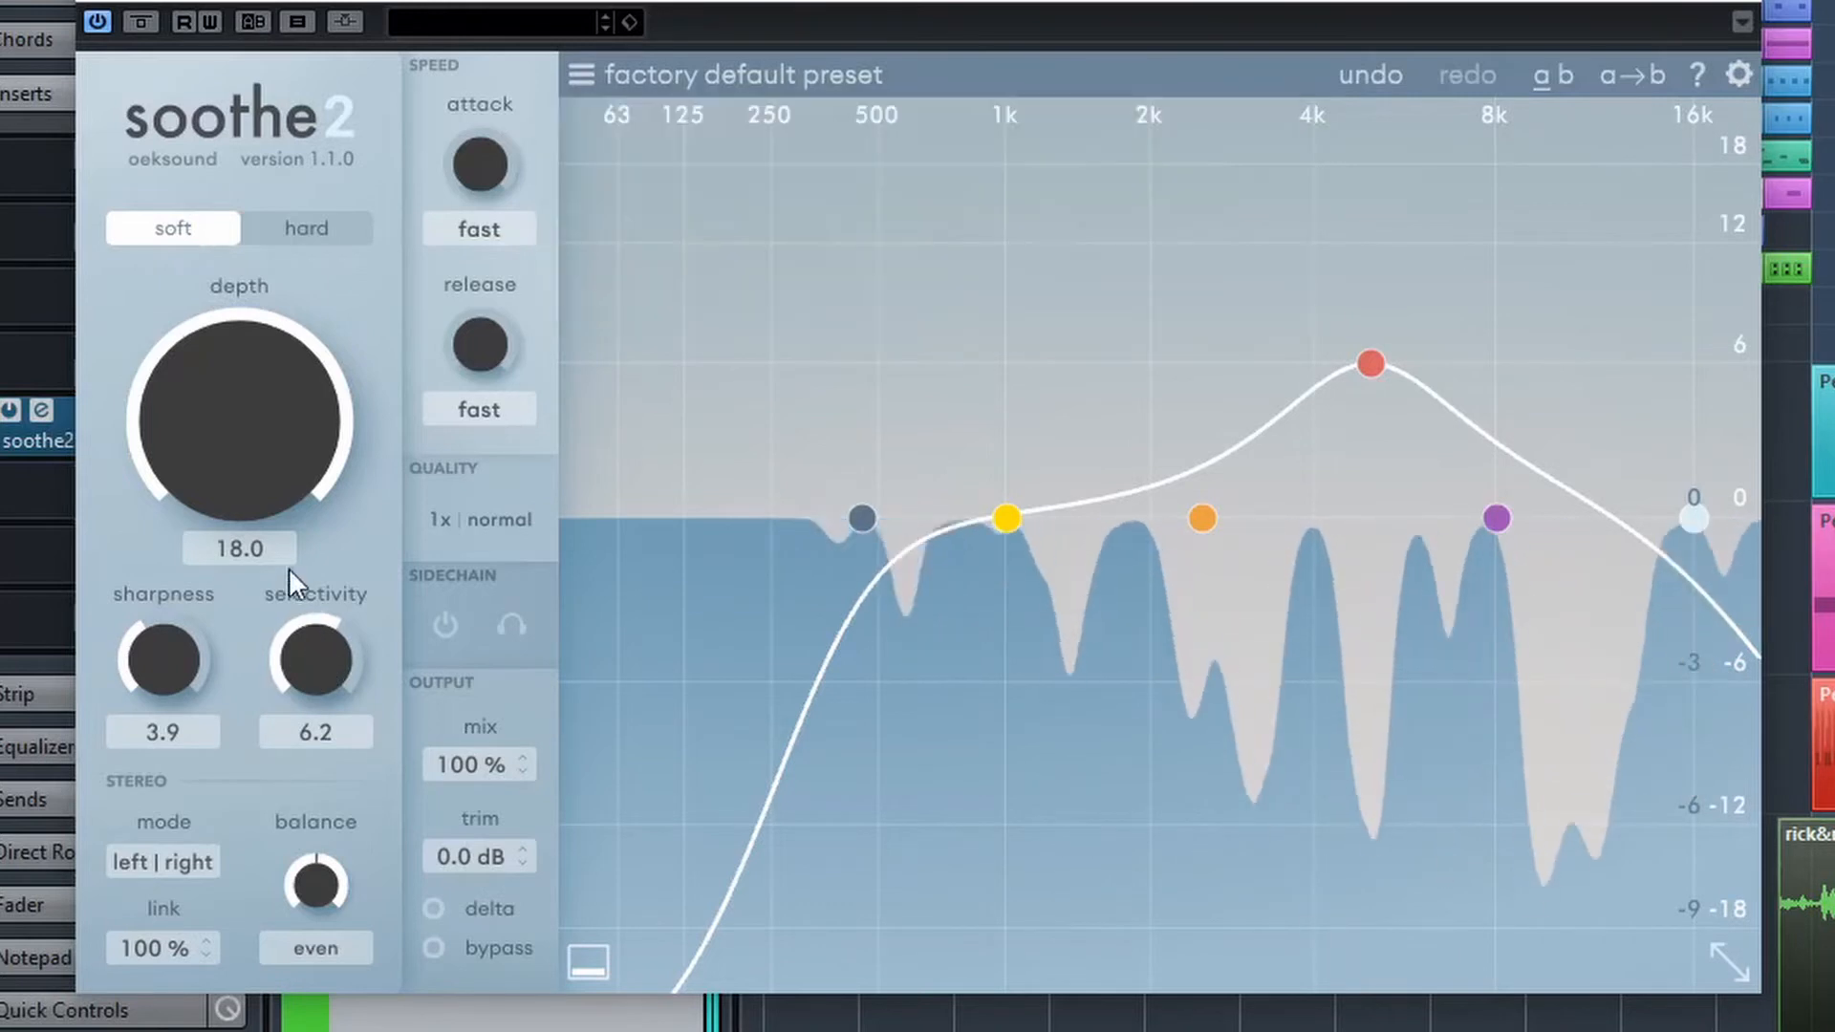
{"action": "left_click", "coordinate": [304, 226]}
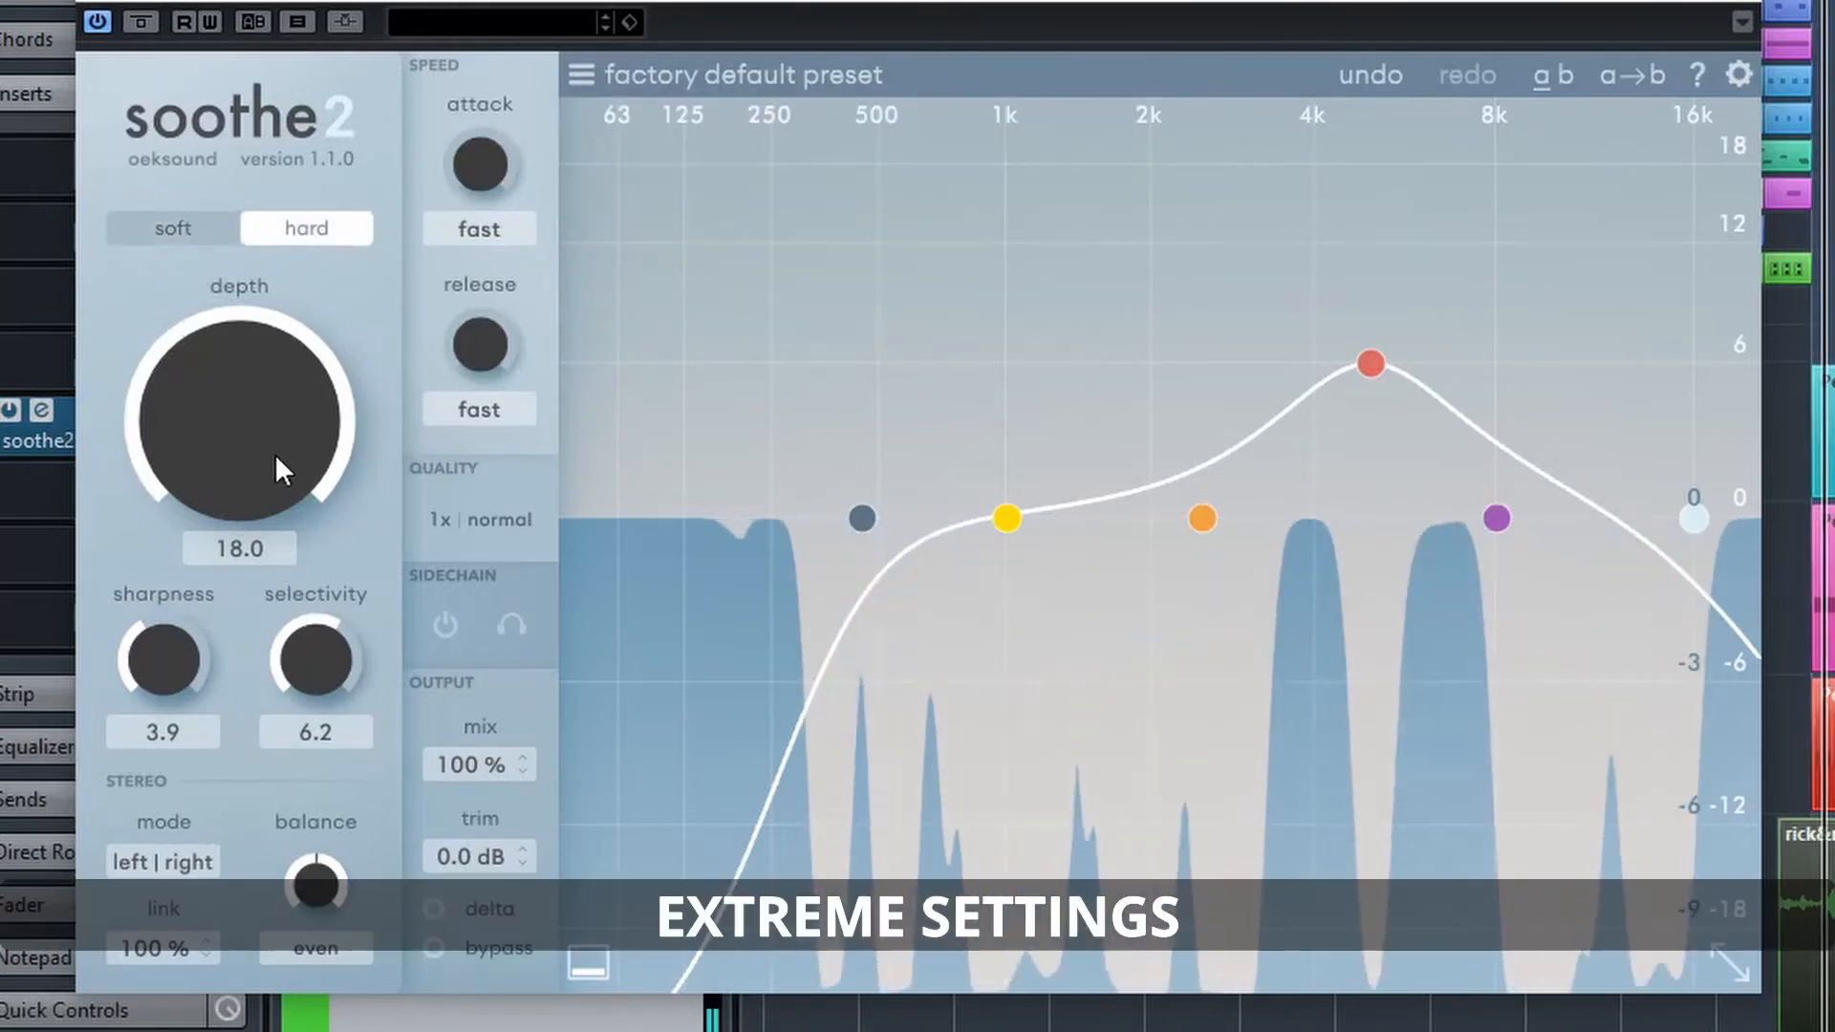
Set soothe2 to depth 9.4, sharpness 2.0, selectivity 10.0 and attack 0.6, and compare the bypassed and processed vocal
{"action": "left_click_drag", "start_coordinate": [241, 477], "coordinate": [258, 530]}
{"action": "left_click_drag", "start_coordinate": [239, 455], "coordinate": [308, 560]}
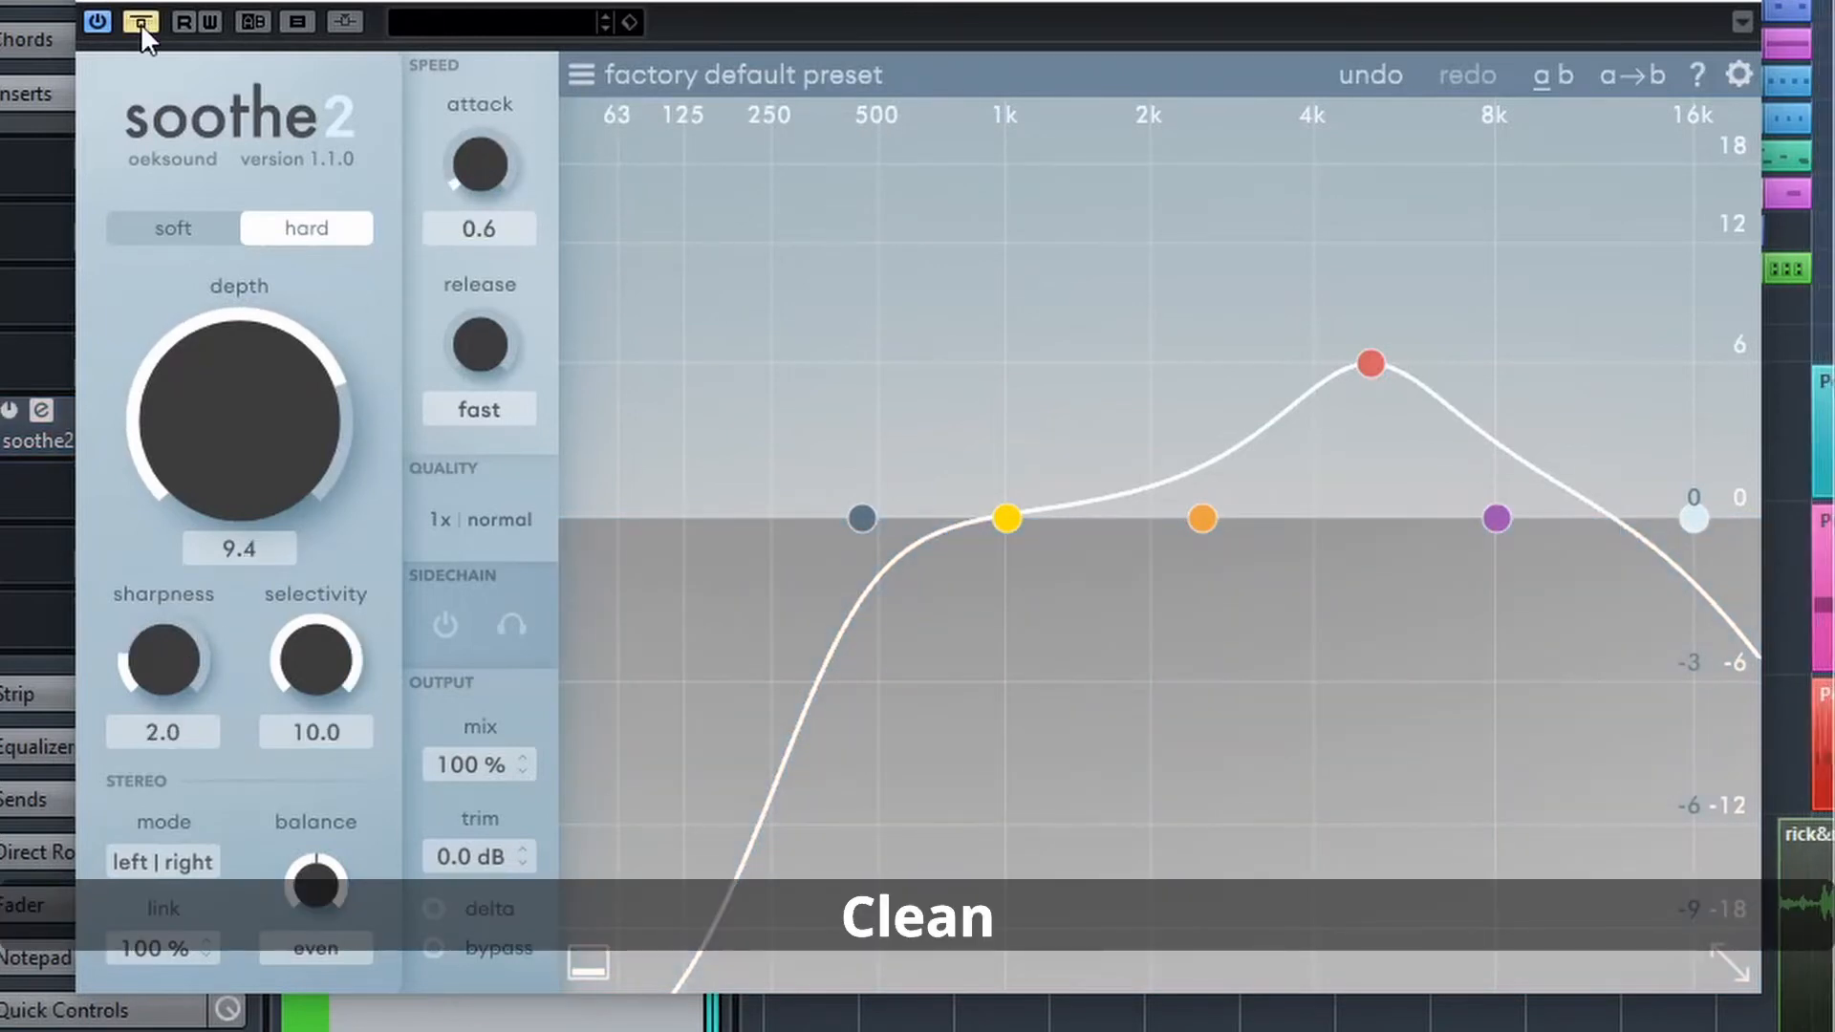
{"action": "left_click", "coordinate": [141, 23]}
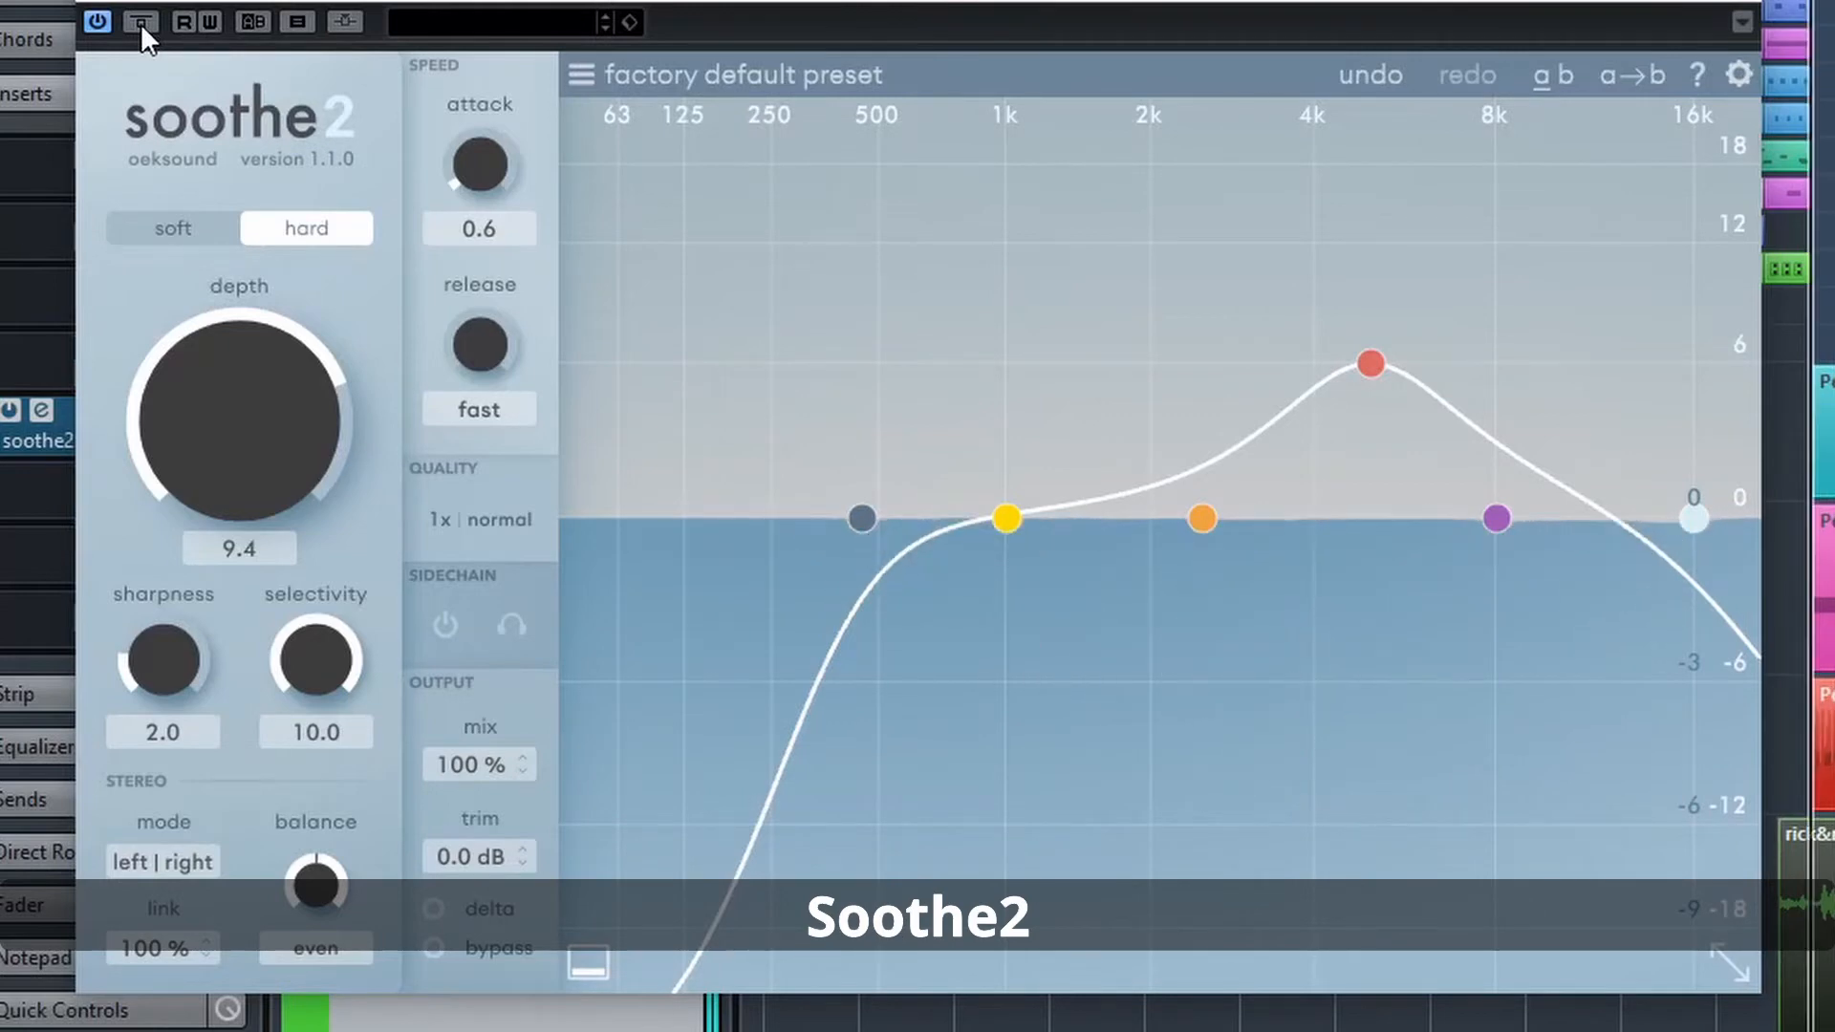
{"action": "left_click", "coordinate": [1747, 1]}
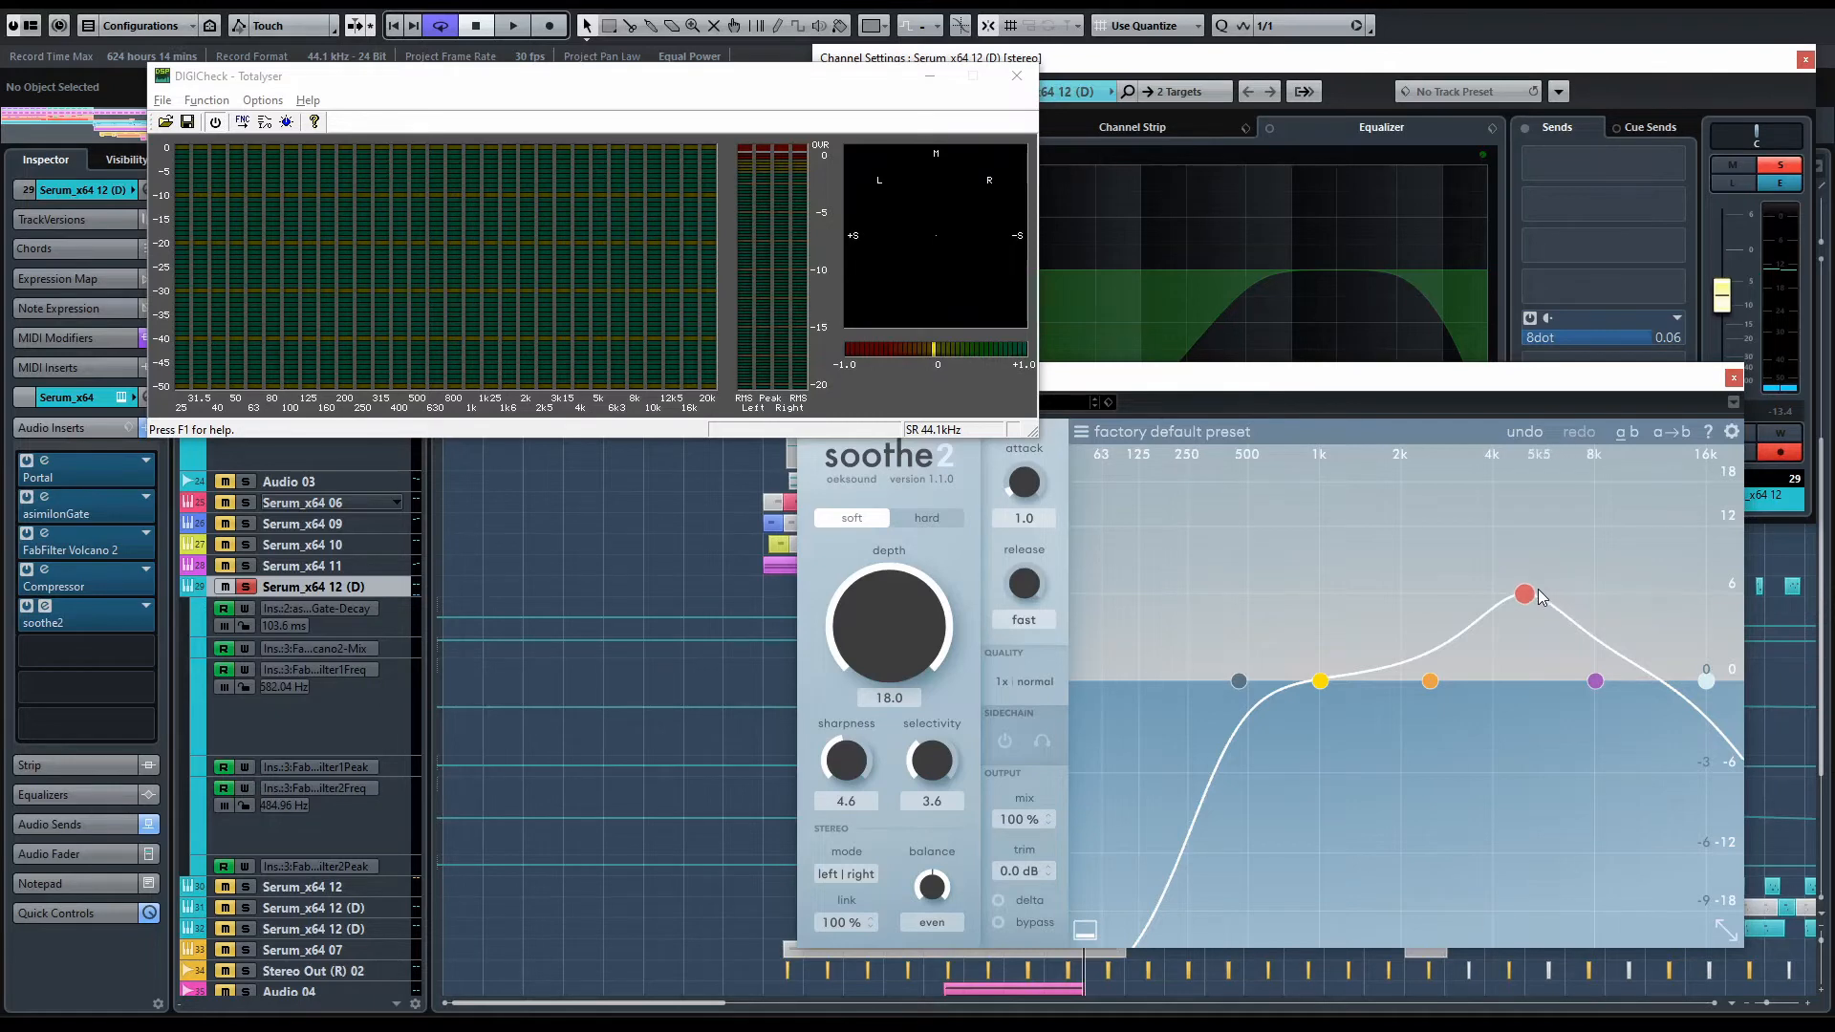
In soothe2 on Serum_x64 12 (D), adjust band 3, toggle delta listening and move band 1 to 1.6 kHz at 7.9 dB
{"action": "left_click_drag", "start_coordinate": [1525, 594], "coordinate": [1518, 531]}
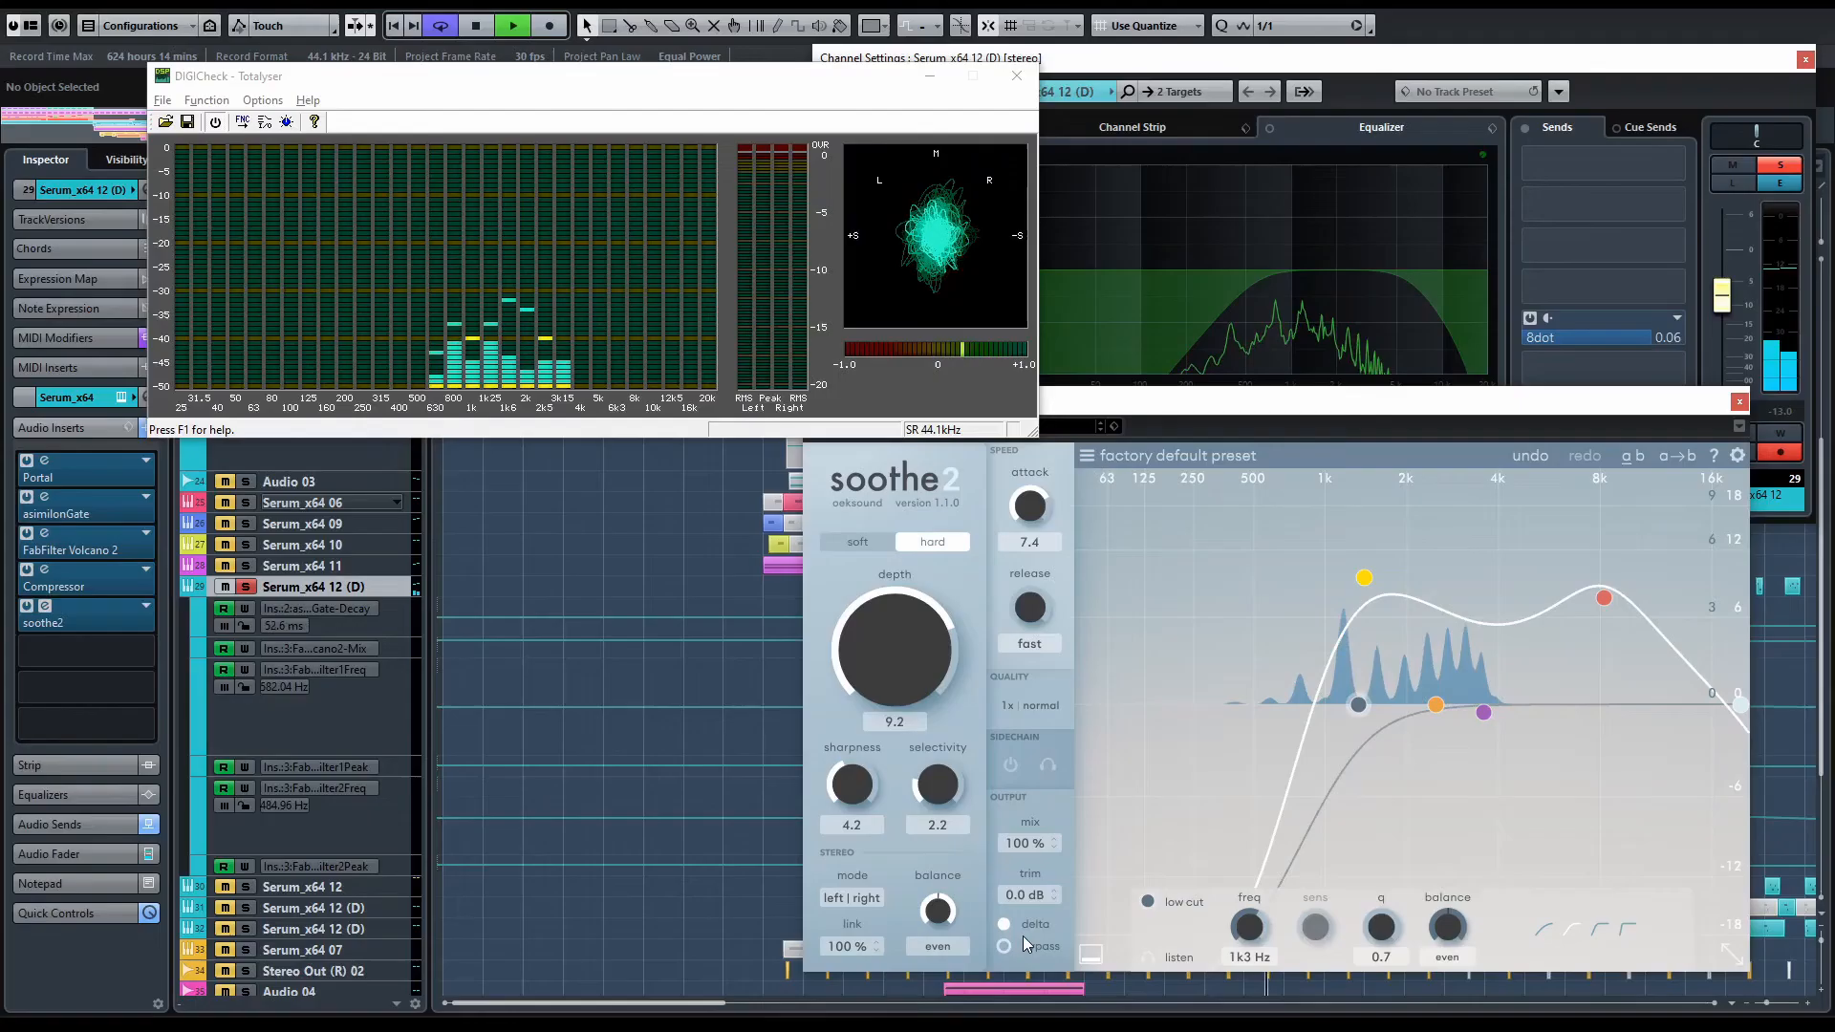
{"action": "left_click", "coordinate": [1377, 708]}
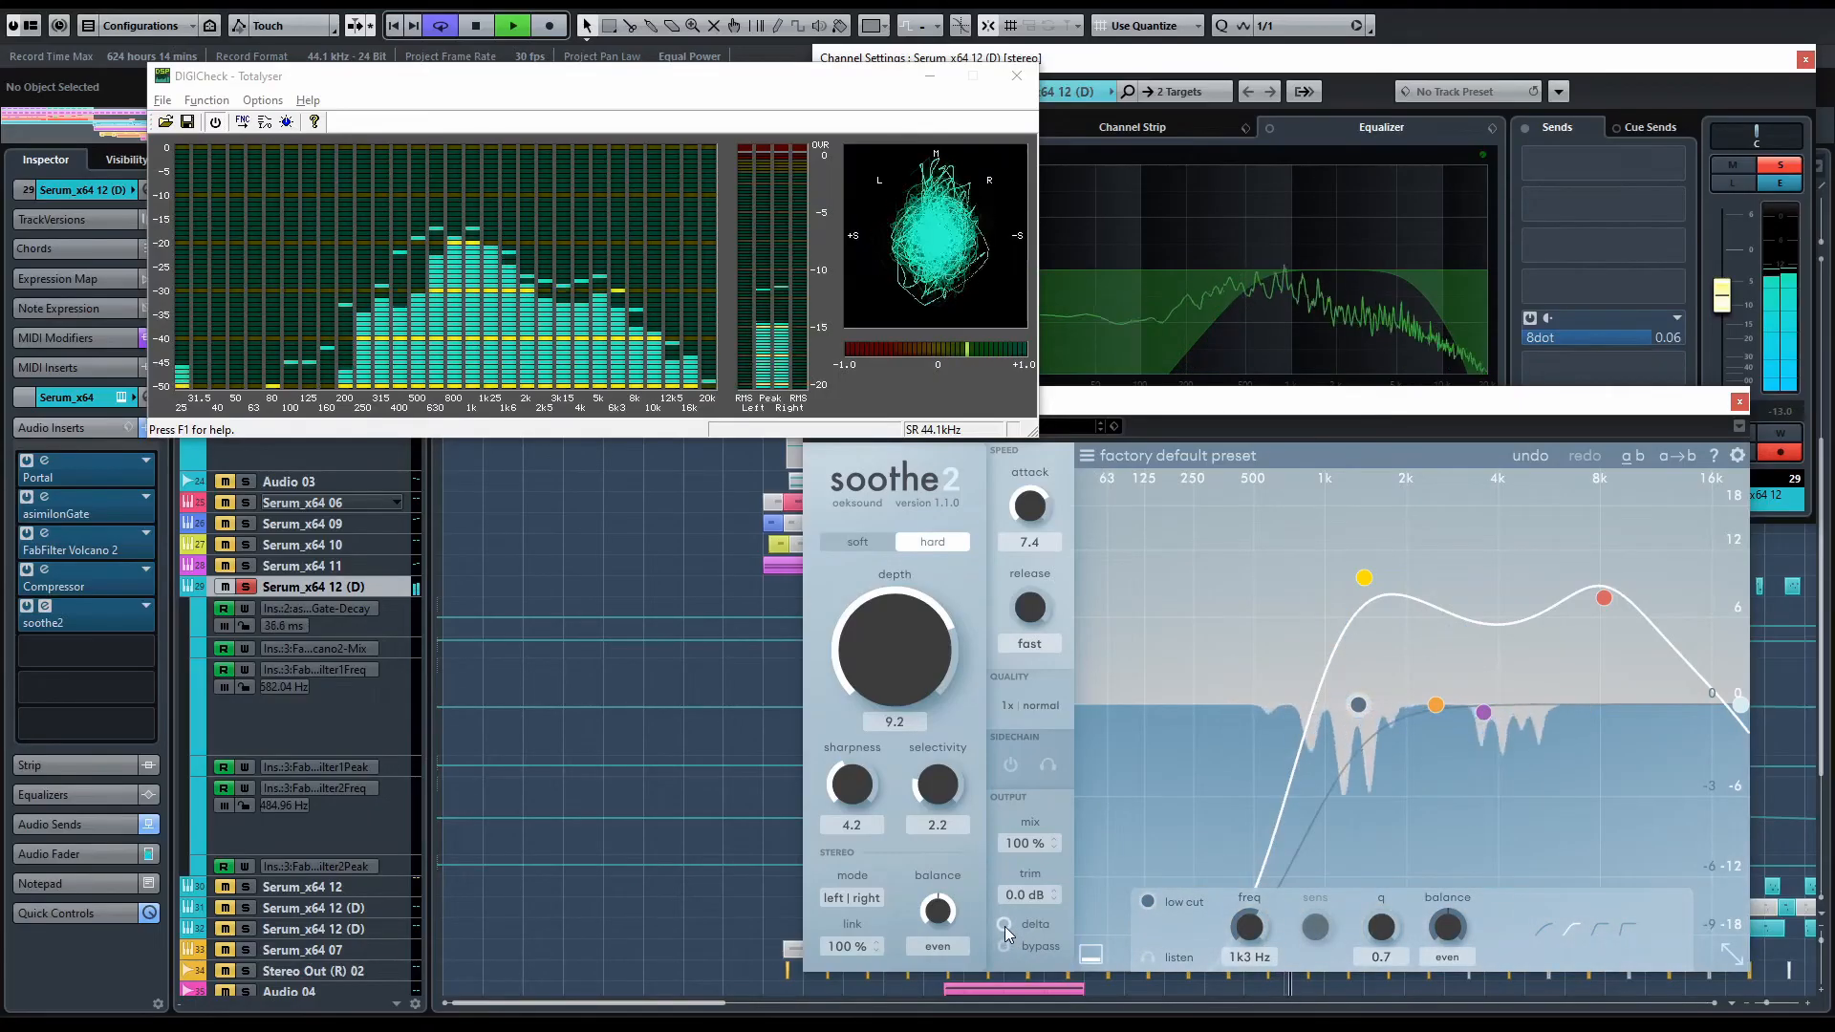
{"action": "left_click", "coordinate": [1005, 924]}
{"action": "mouse_move", "coordinate": [1362, 578]}
{"action": "left_mouse_down"}
{"action": "mouse_move", "coordinate": [1468, 570]}
{"action": "mouse_move", "coordinate": [1468, 588]}
{"action": "mouse_move", "coordinate": [1389, 599]}
{"action": "left_mouse_up"}
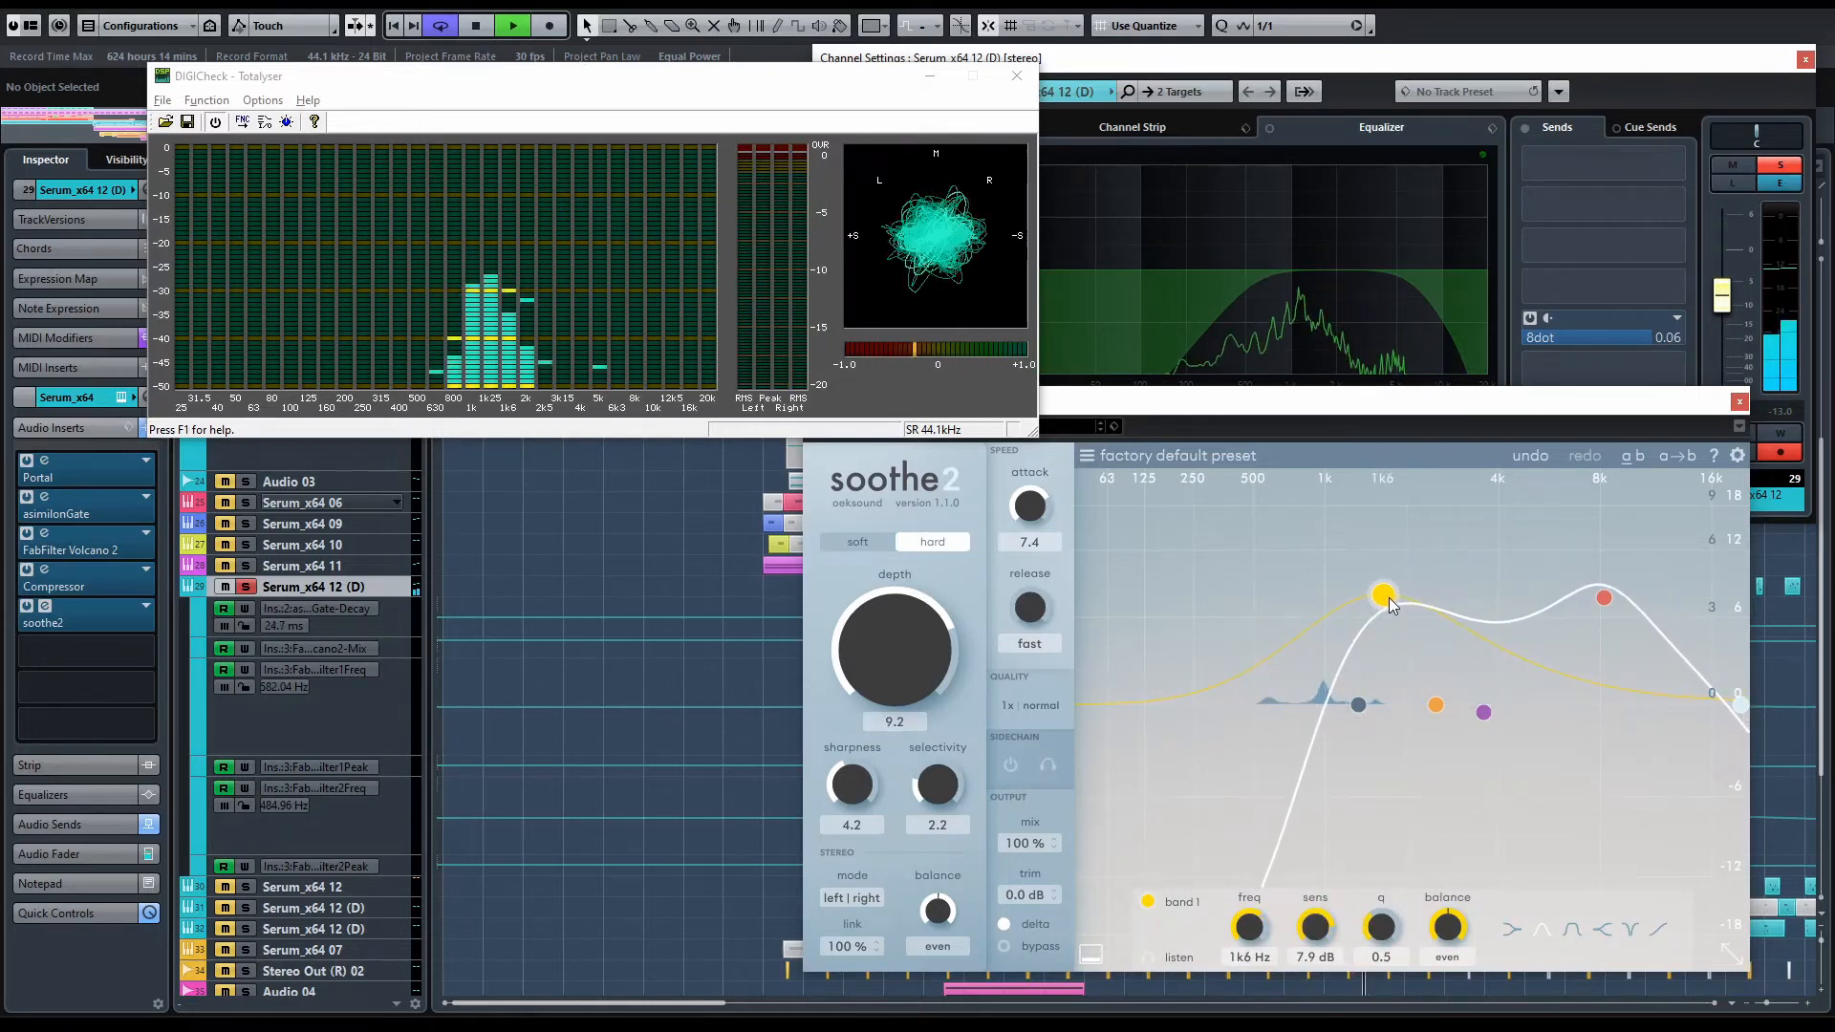
Leave delta listening on Serum_x64 12 (D) and compare the synth with soothe2 bypassed and active
{"action": "left_click", "coordinate": [1003, 946]}
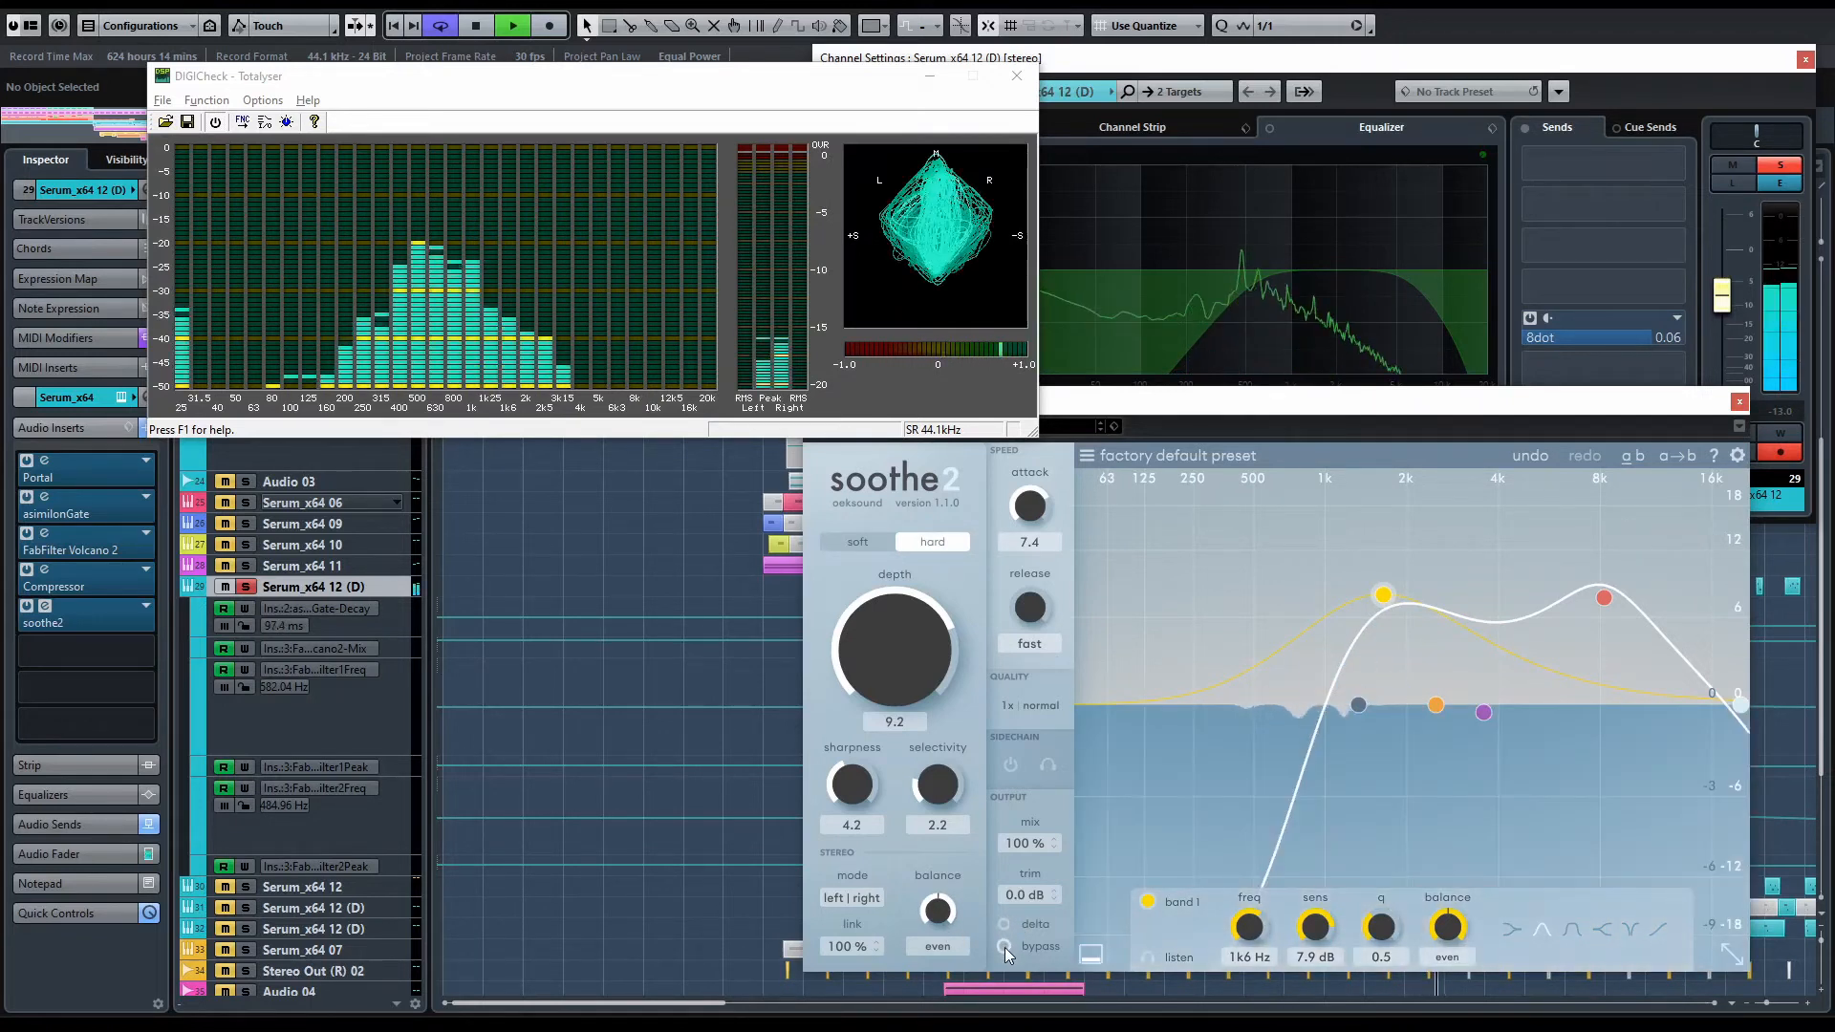
{"action": "left_click", "coordinate": [1003, 946]}
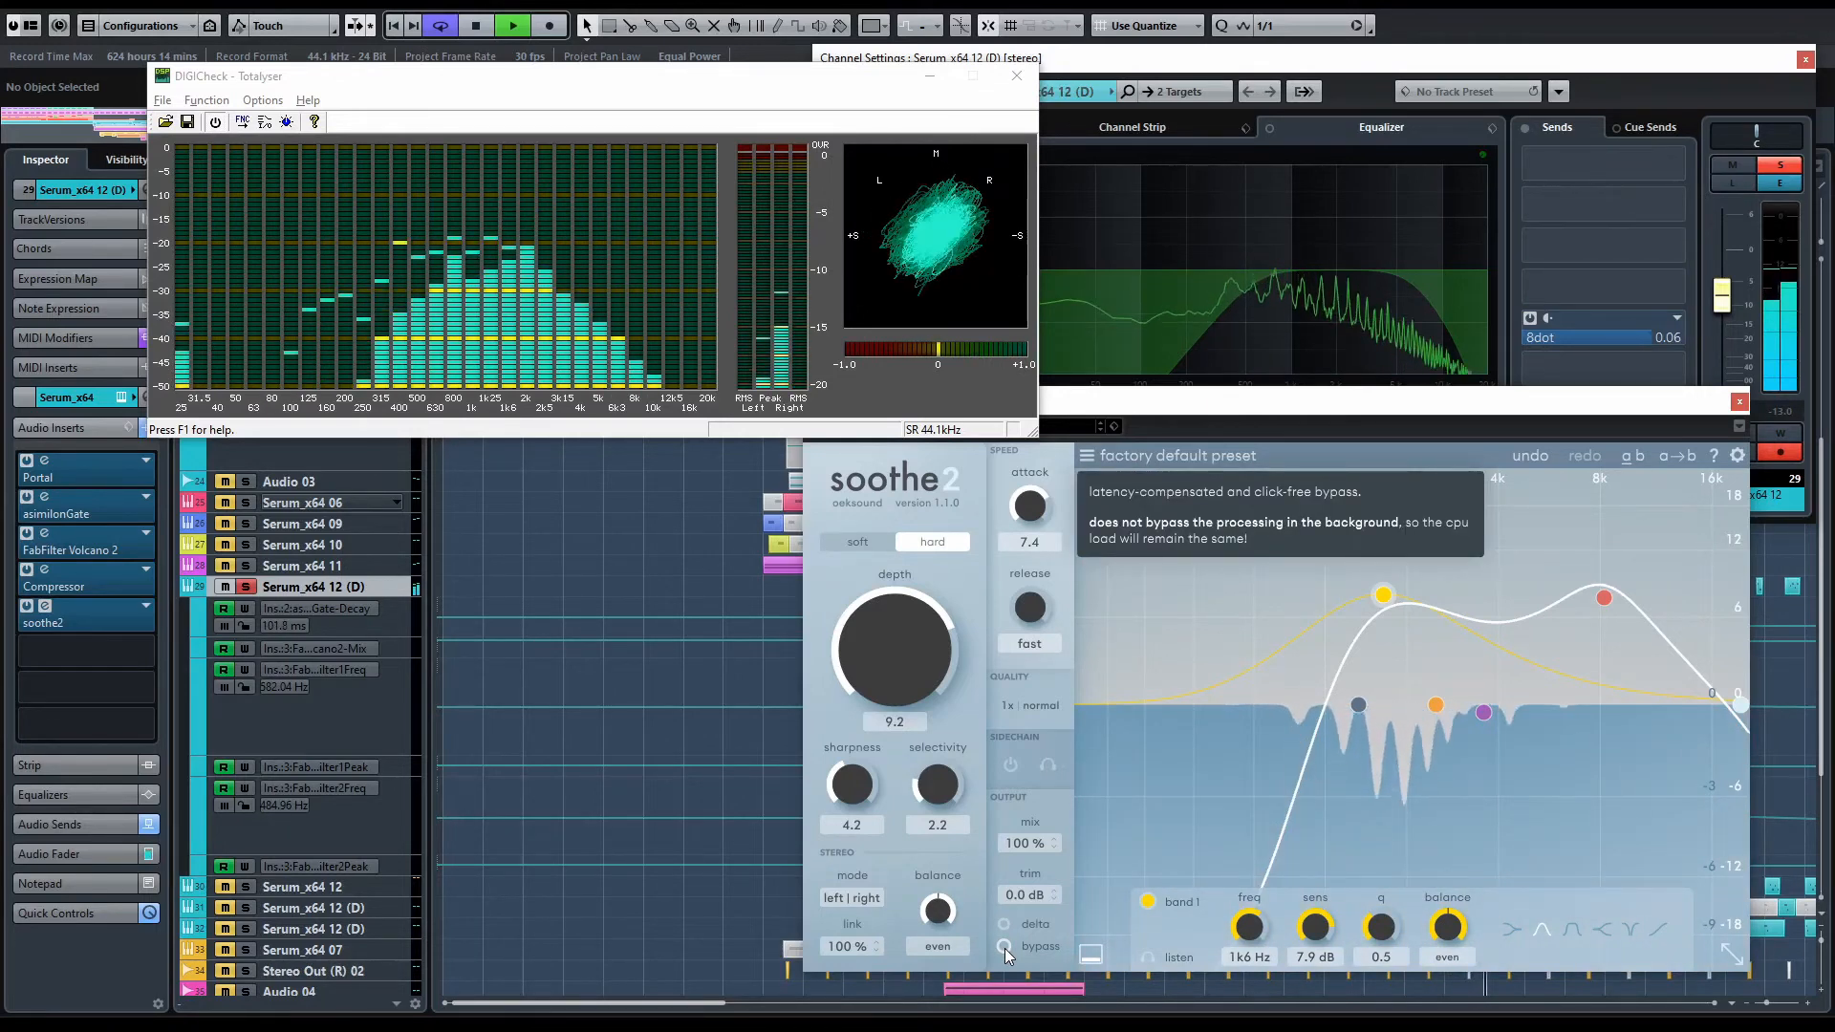
{"action": "key", "text": "space"}
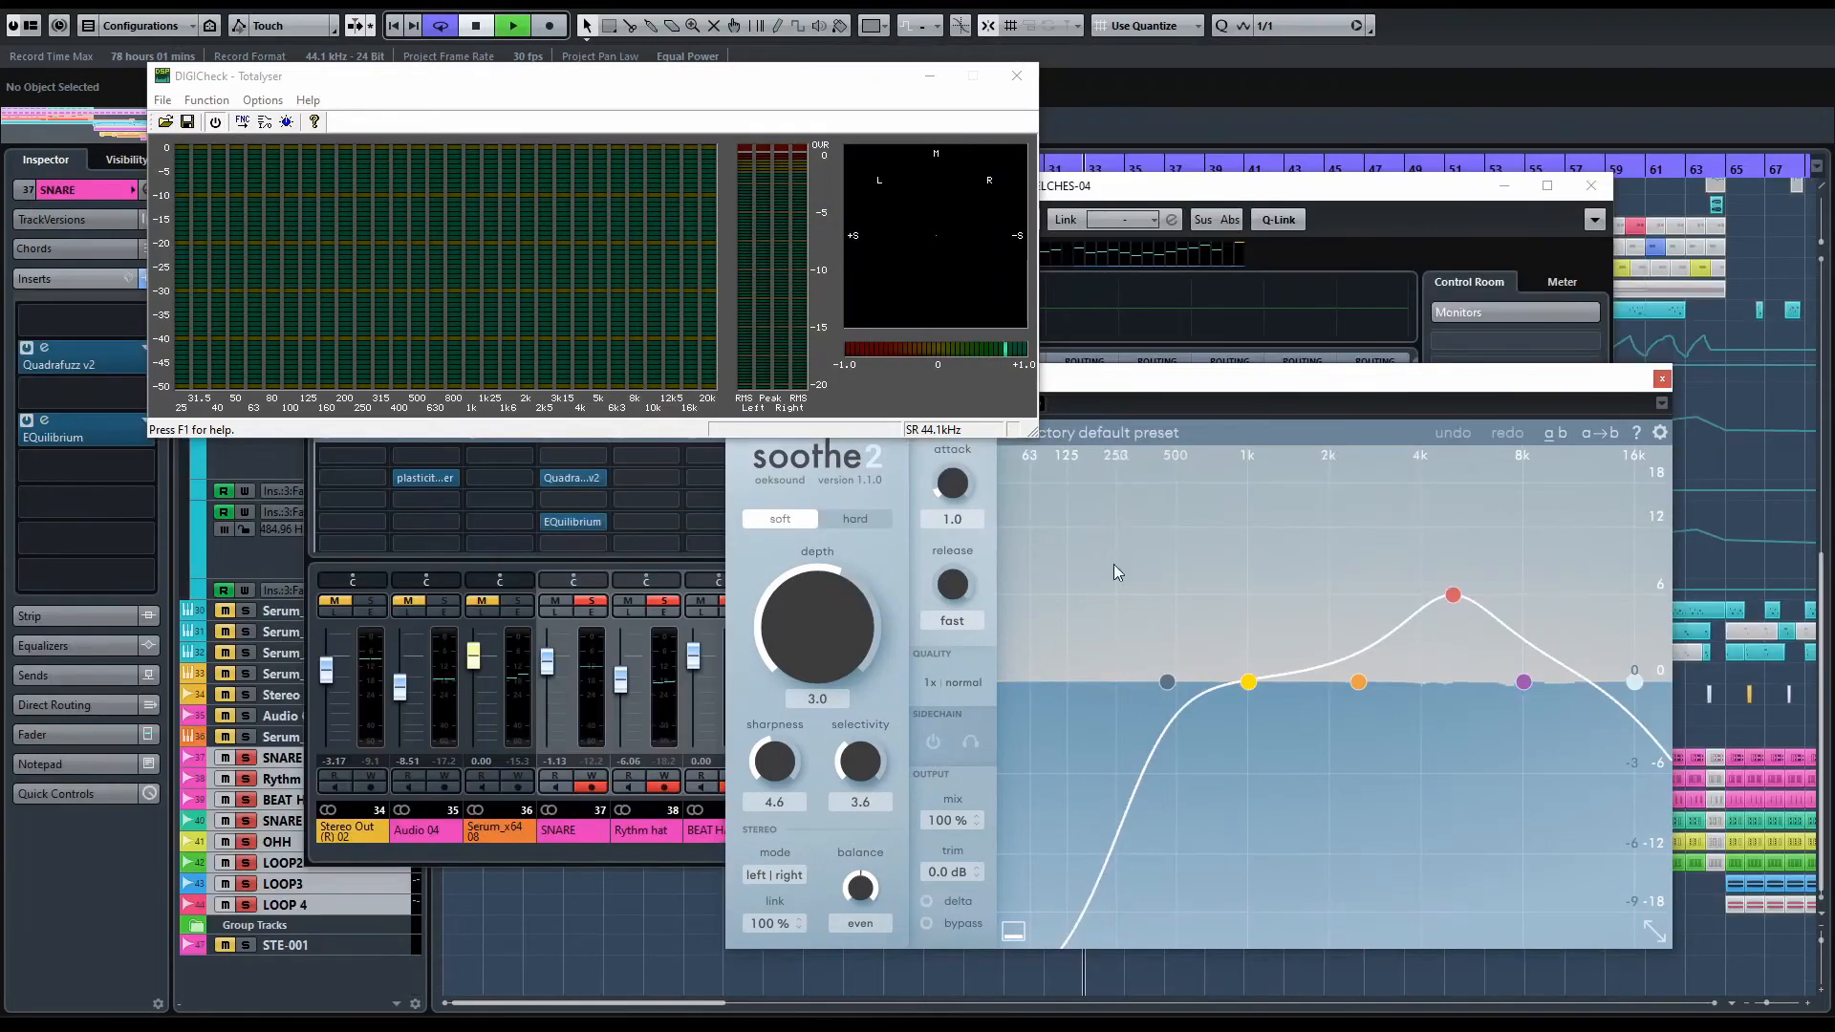
In soothe2 on PERC GROUP, set band 3 to 814 Hz at 8.0 dB and band 2 to 4.7 kHz at 11 dB, and lower the high cut
{"action": "key", "text": "space"}
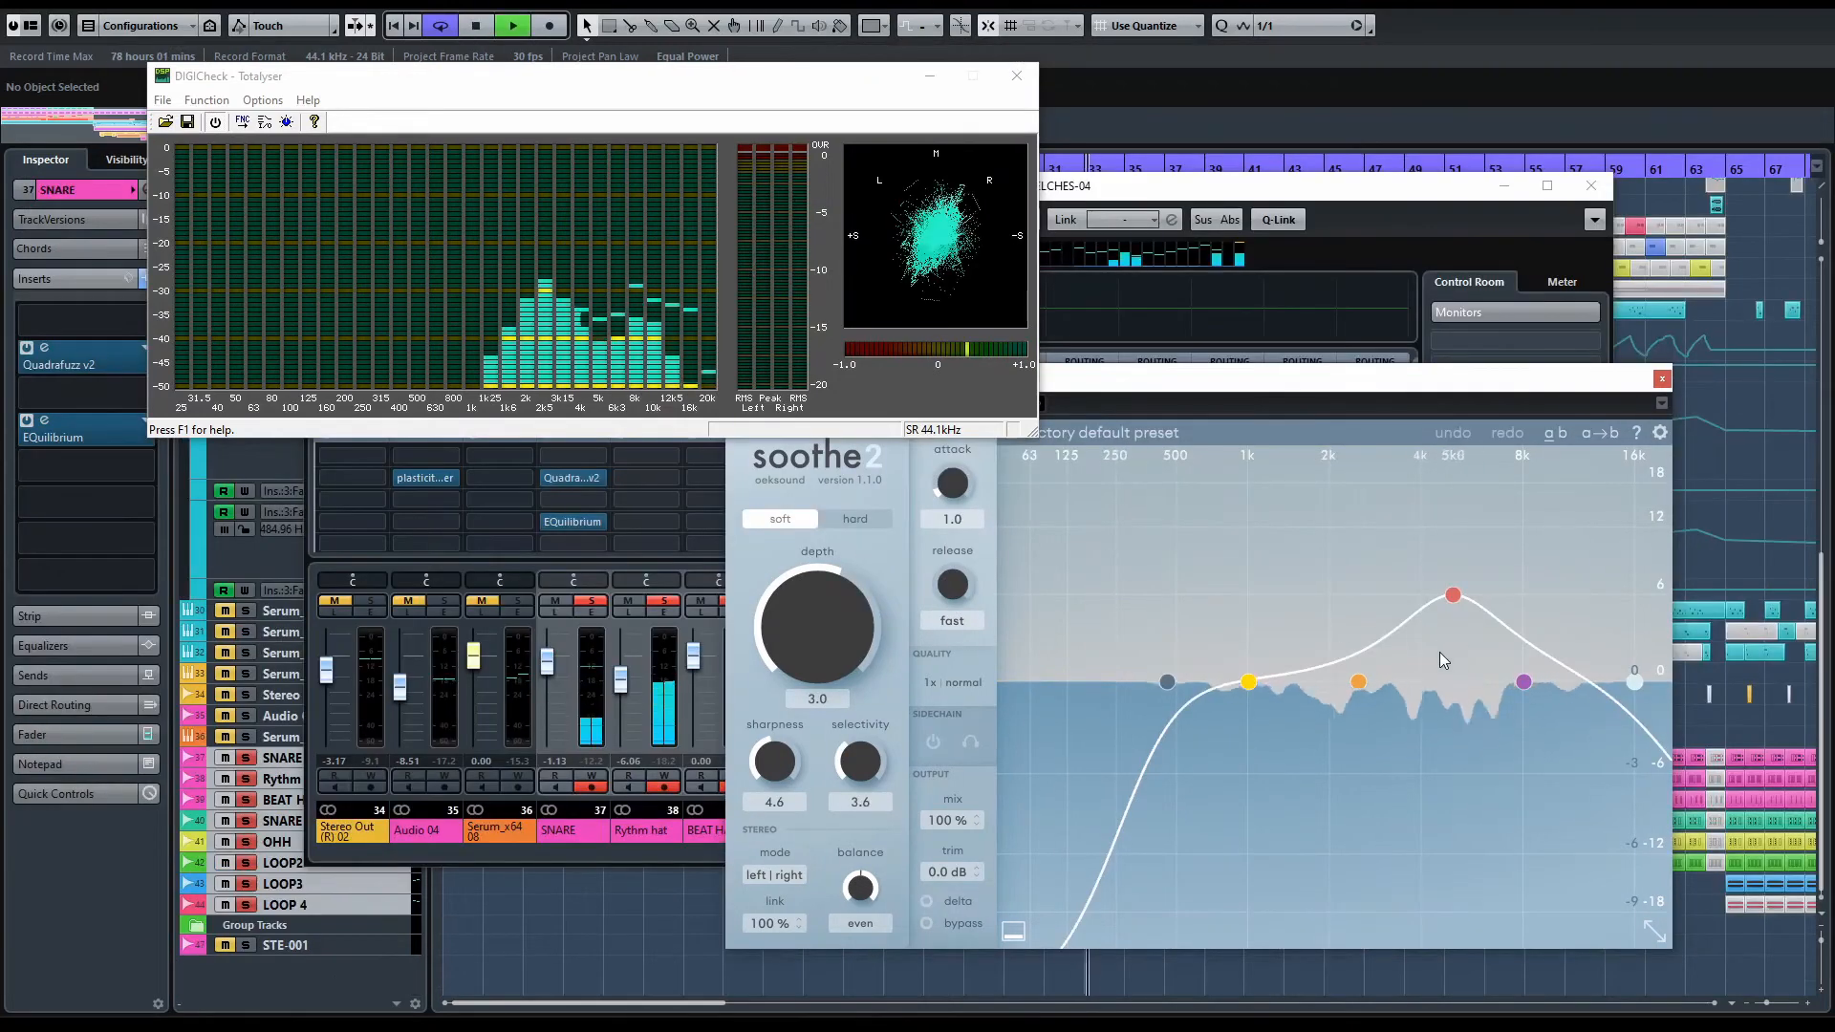
{"action": "left_click_drag", "start_coordinate": [1255, 589], "coordinate": [1215, 573]}
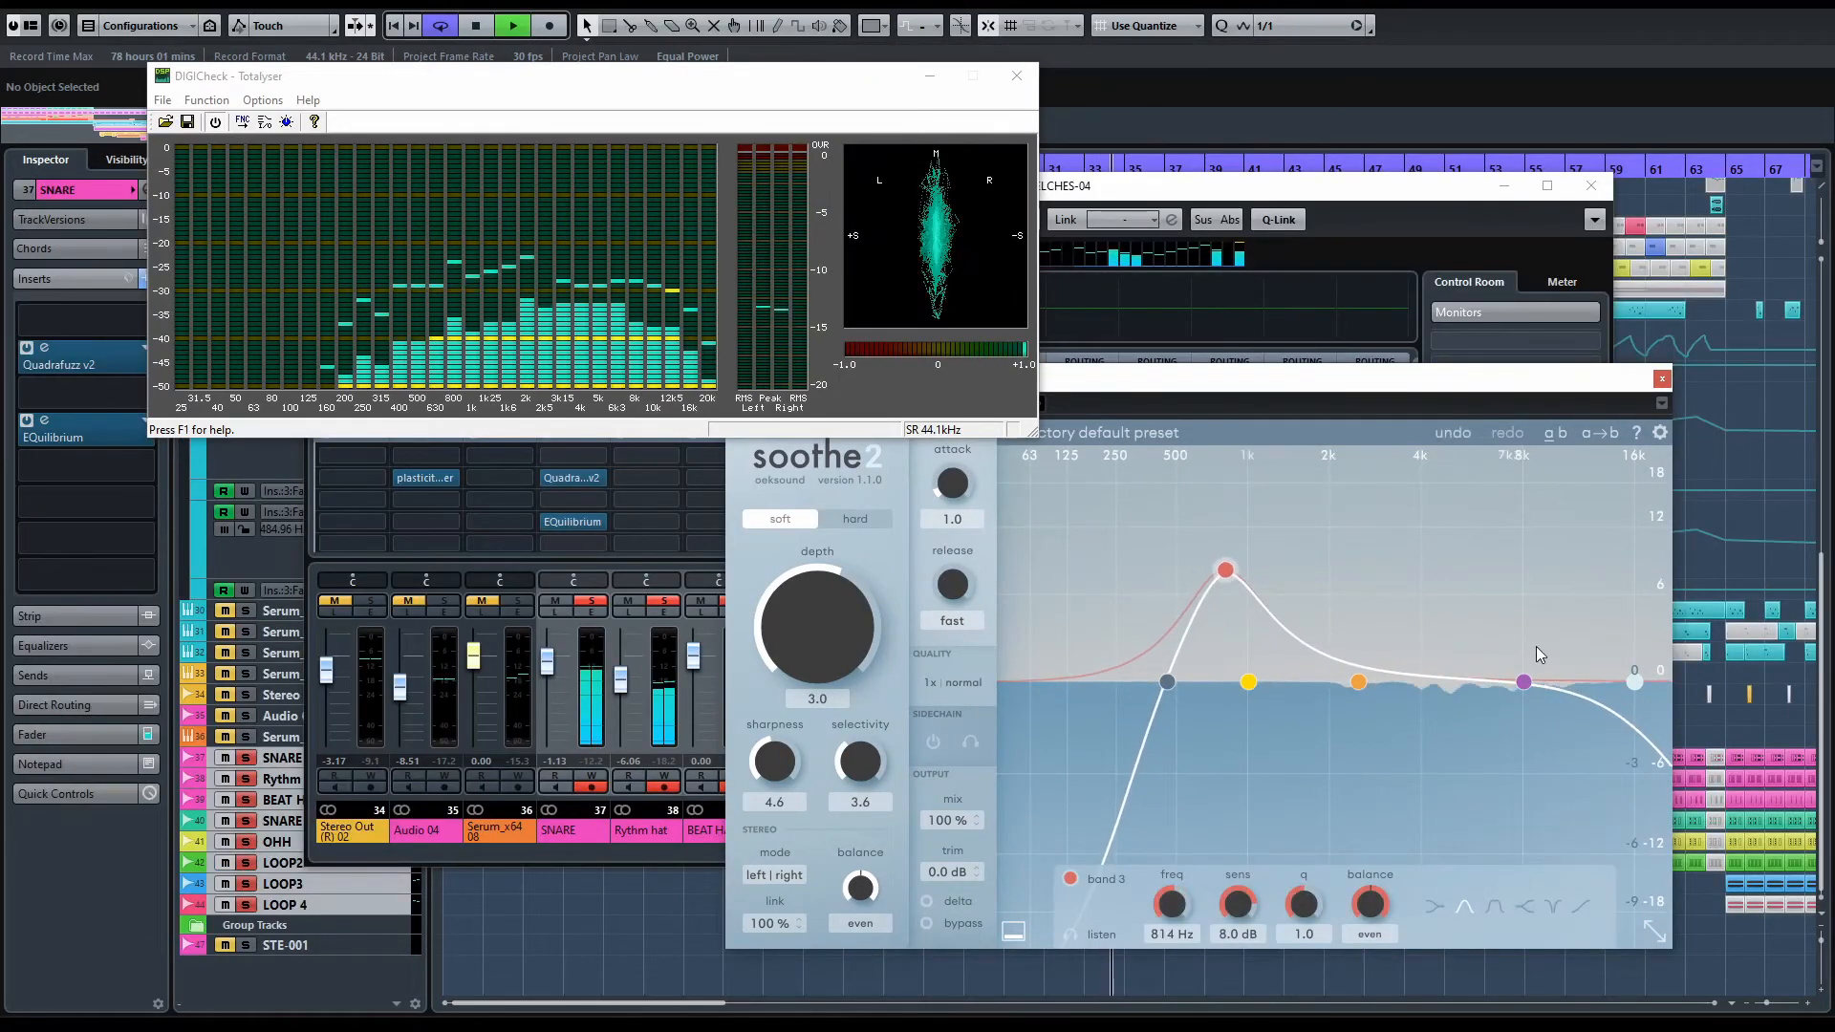
{"action": "left_click_drag", "start_coordinate": [1644, 690], "coordinate": [1447, 541]}
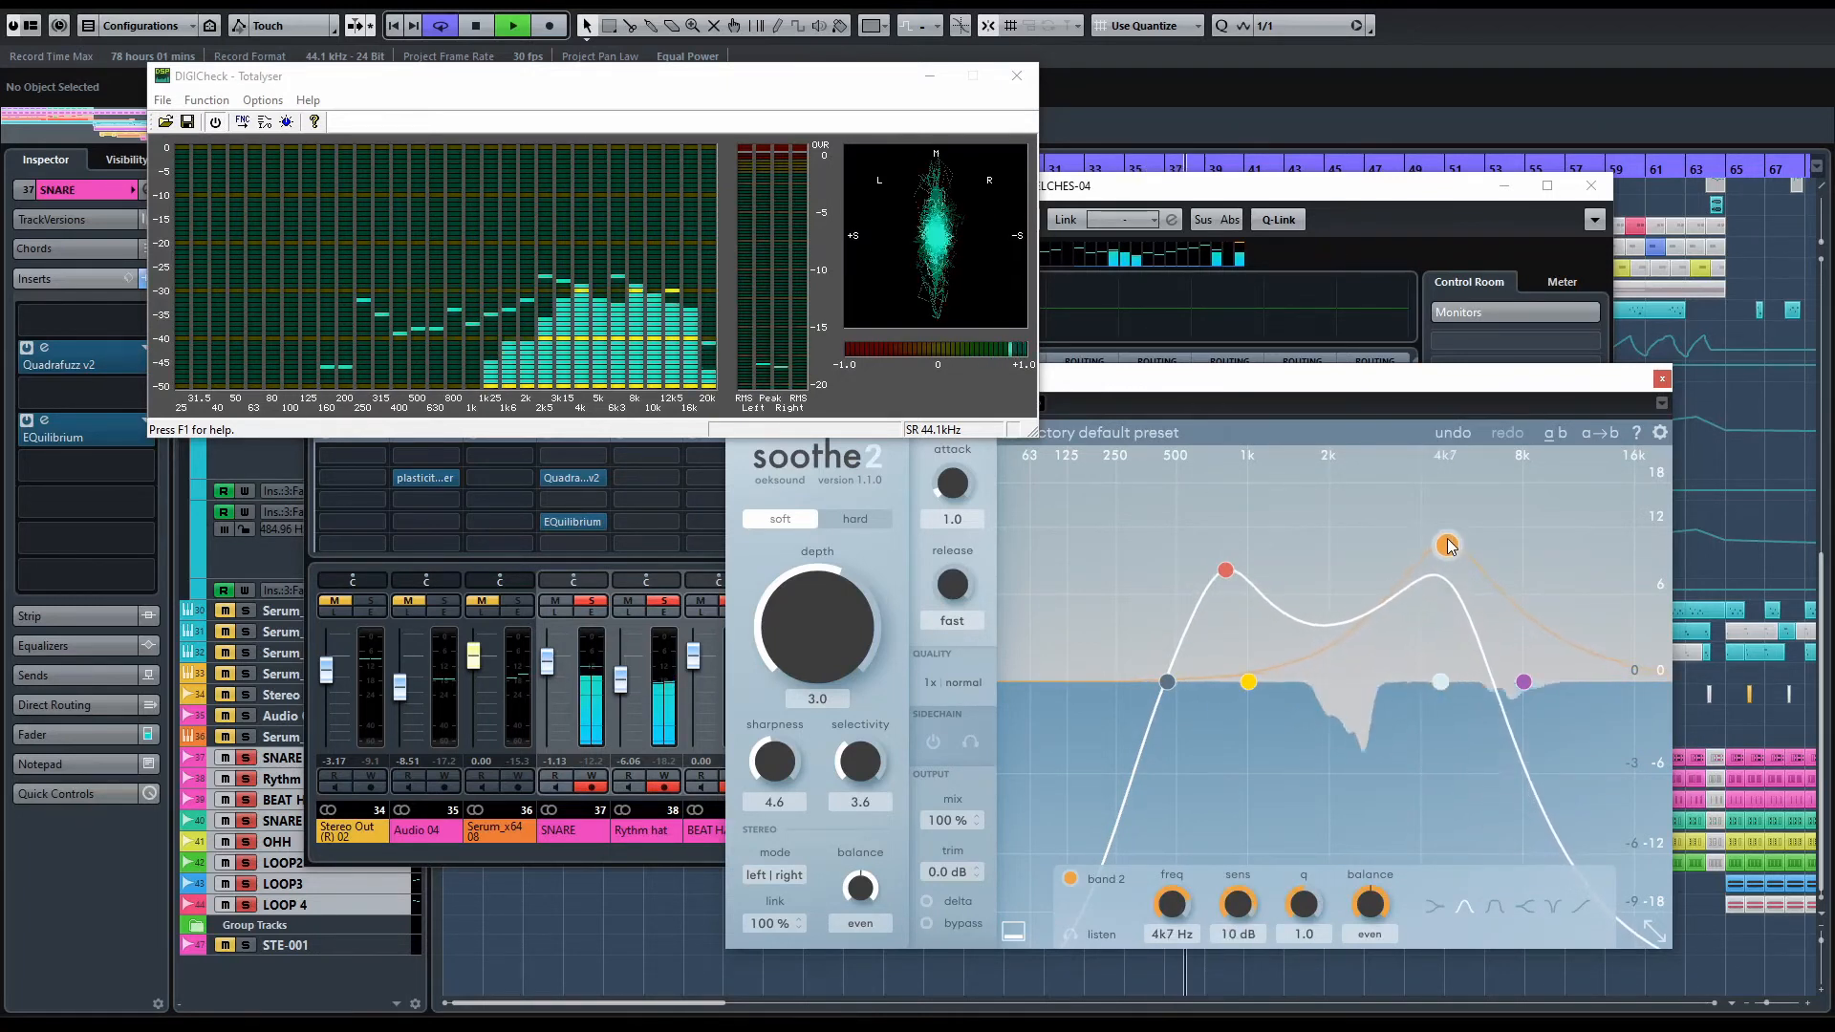
Listen to the delta signal and set soothe2 to hard mode, depth 4.9, sharpness 8.2, selectivity 6.2 and attack 2.6
{"action": "left_click", "coordinate": [924, 899]}
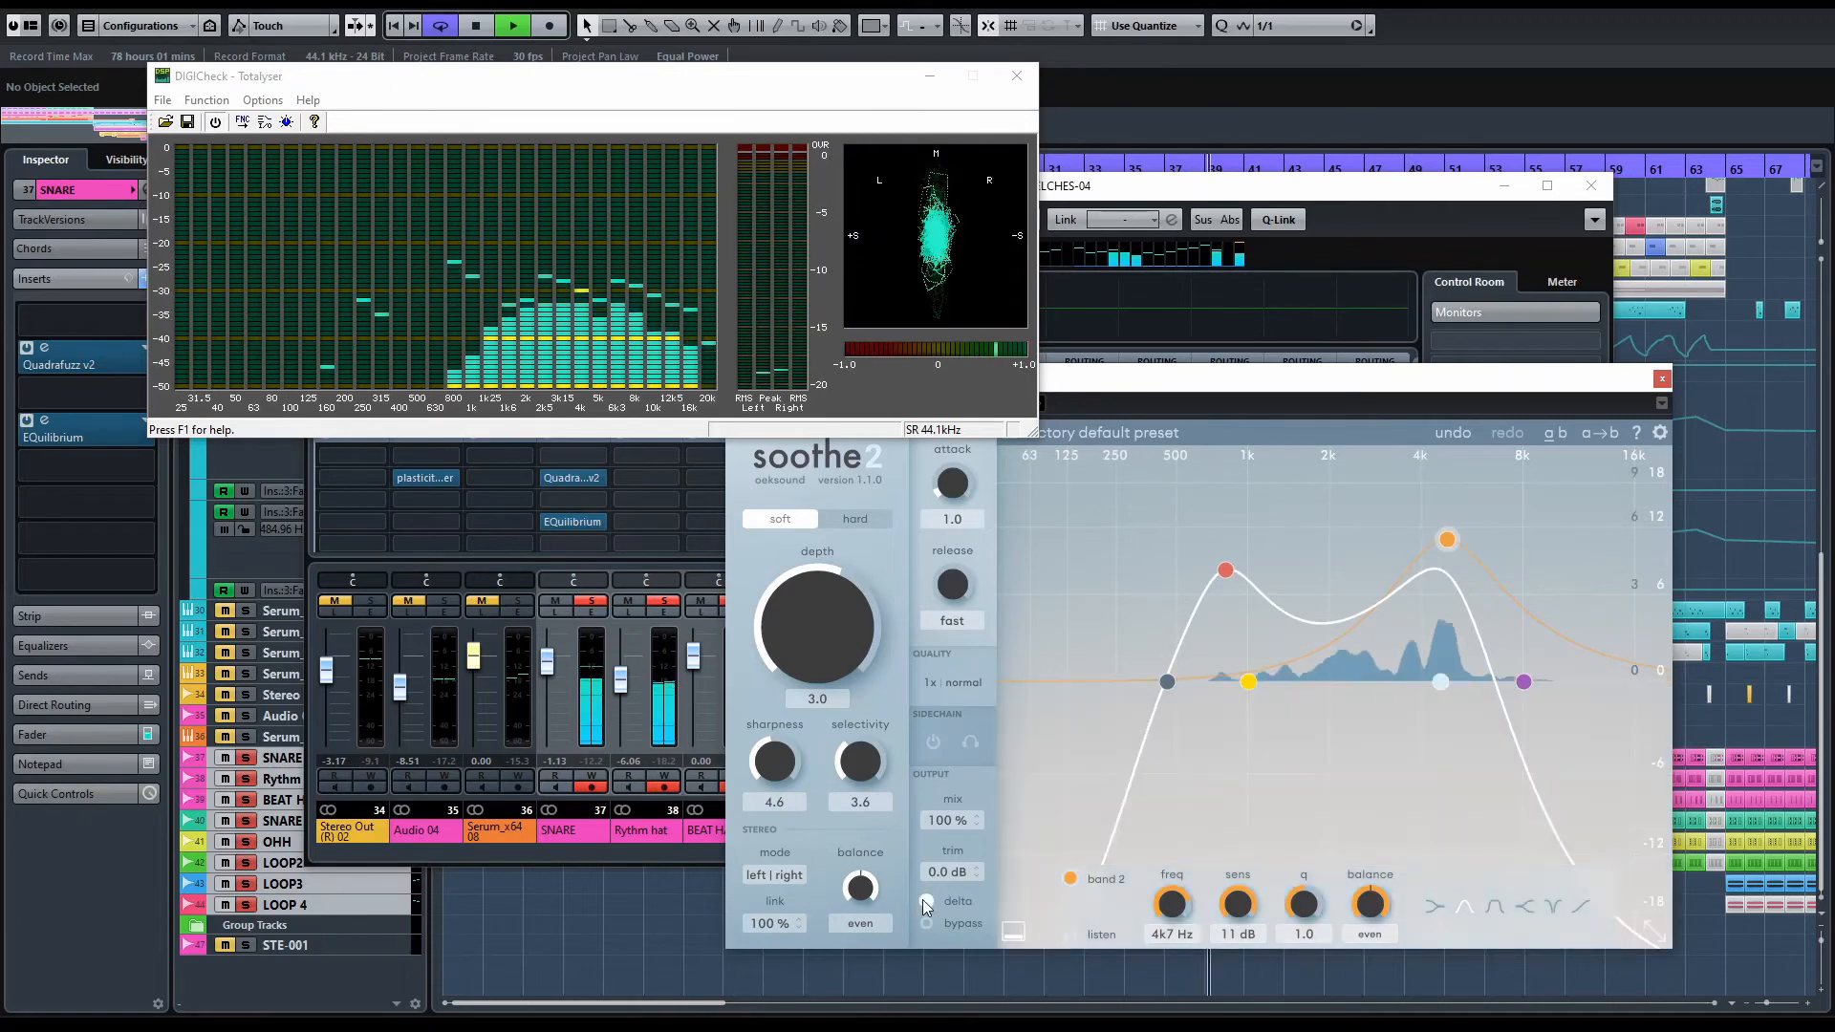
{"action": "mouse_move", "coordinate": [818, 618]}
{"action": "left_mouse_down"}
{"action": "mouse_move", "coordinate": [822, 661]}
{"action": "mouse_move", "coordinate": [828, 592]}
{"action": "left_mouse_up"}
{"action": "left_click_drag", "start_coordinate": [888, 755], "coordinate": [889, 712]}
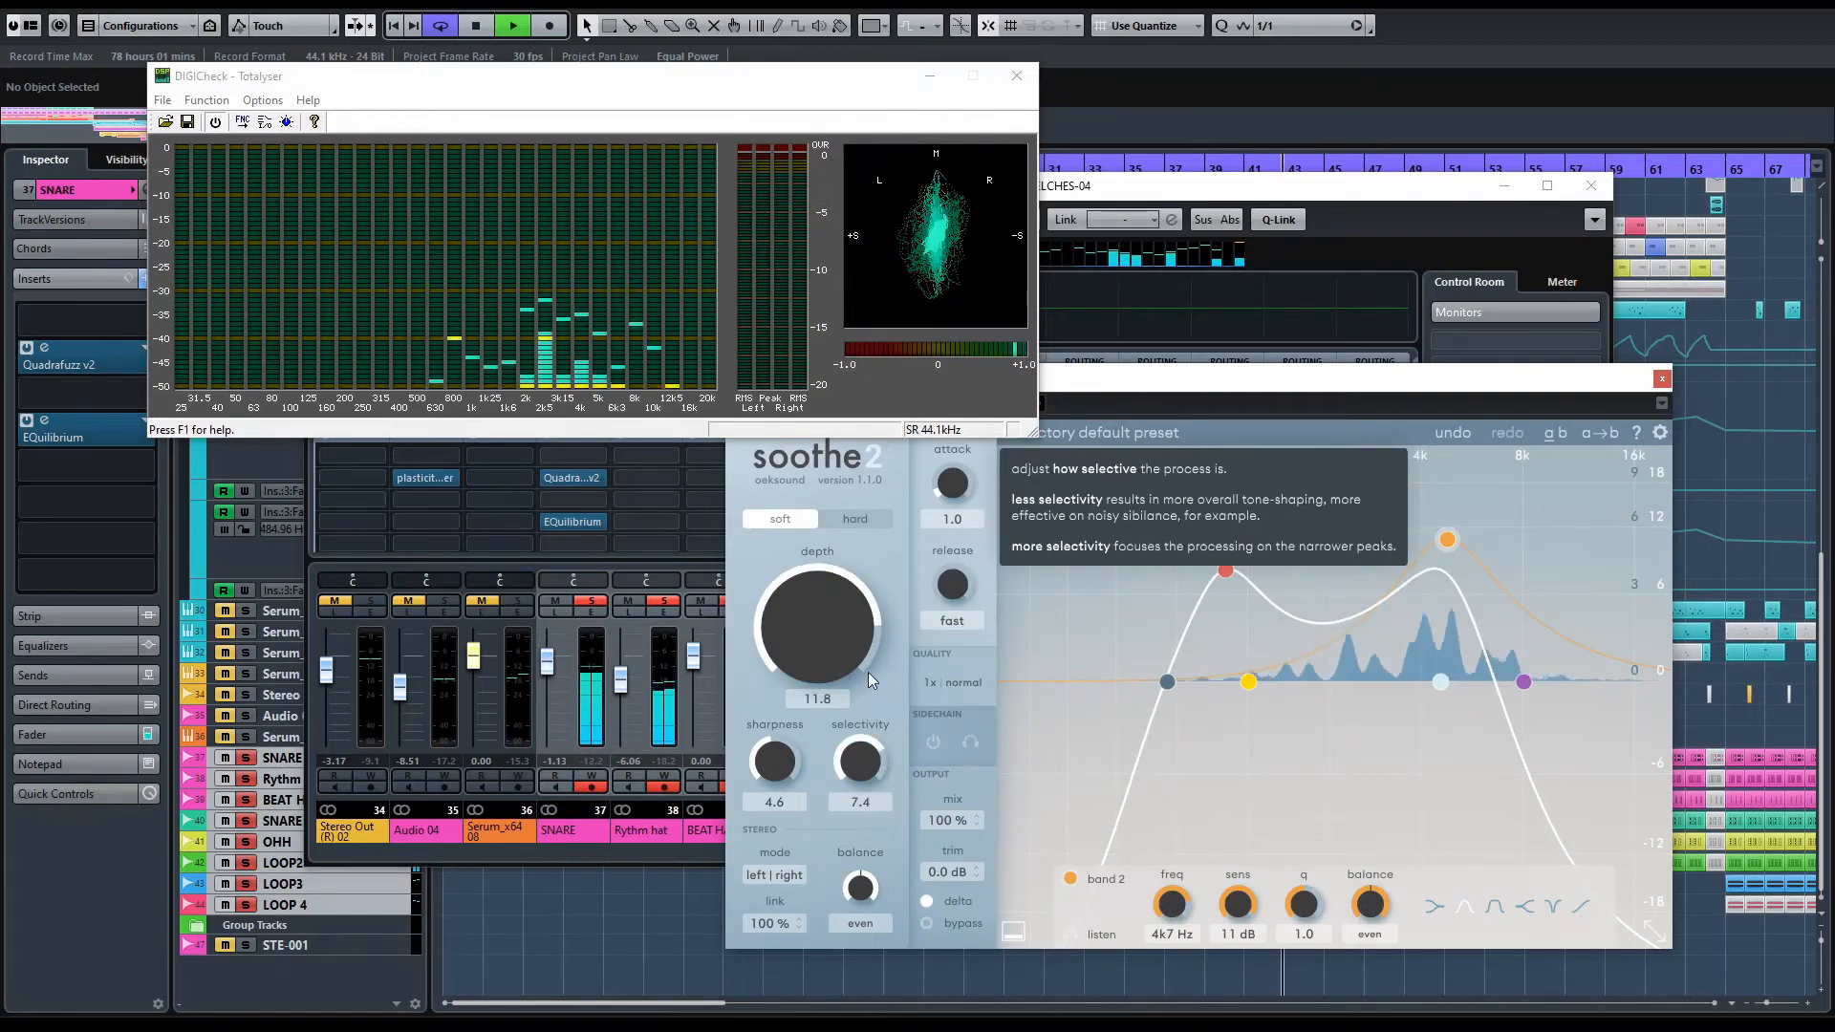
{"action": "left_click_drag", "start_coordinate": [787, 774], "coordinate": [845, 641]}
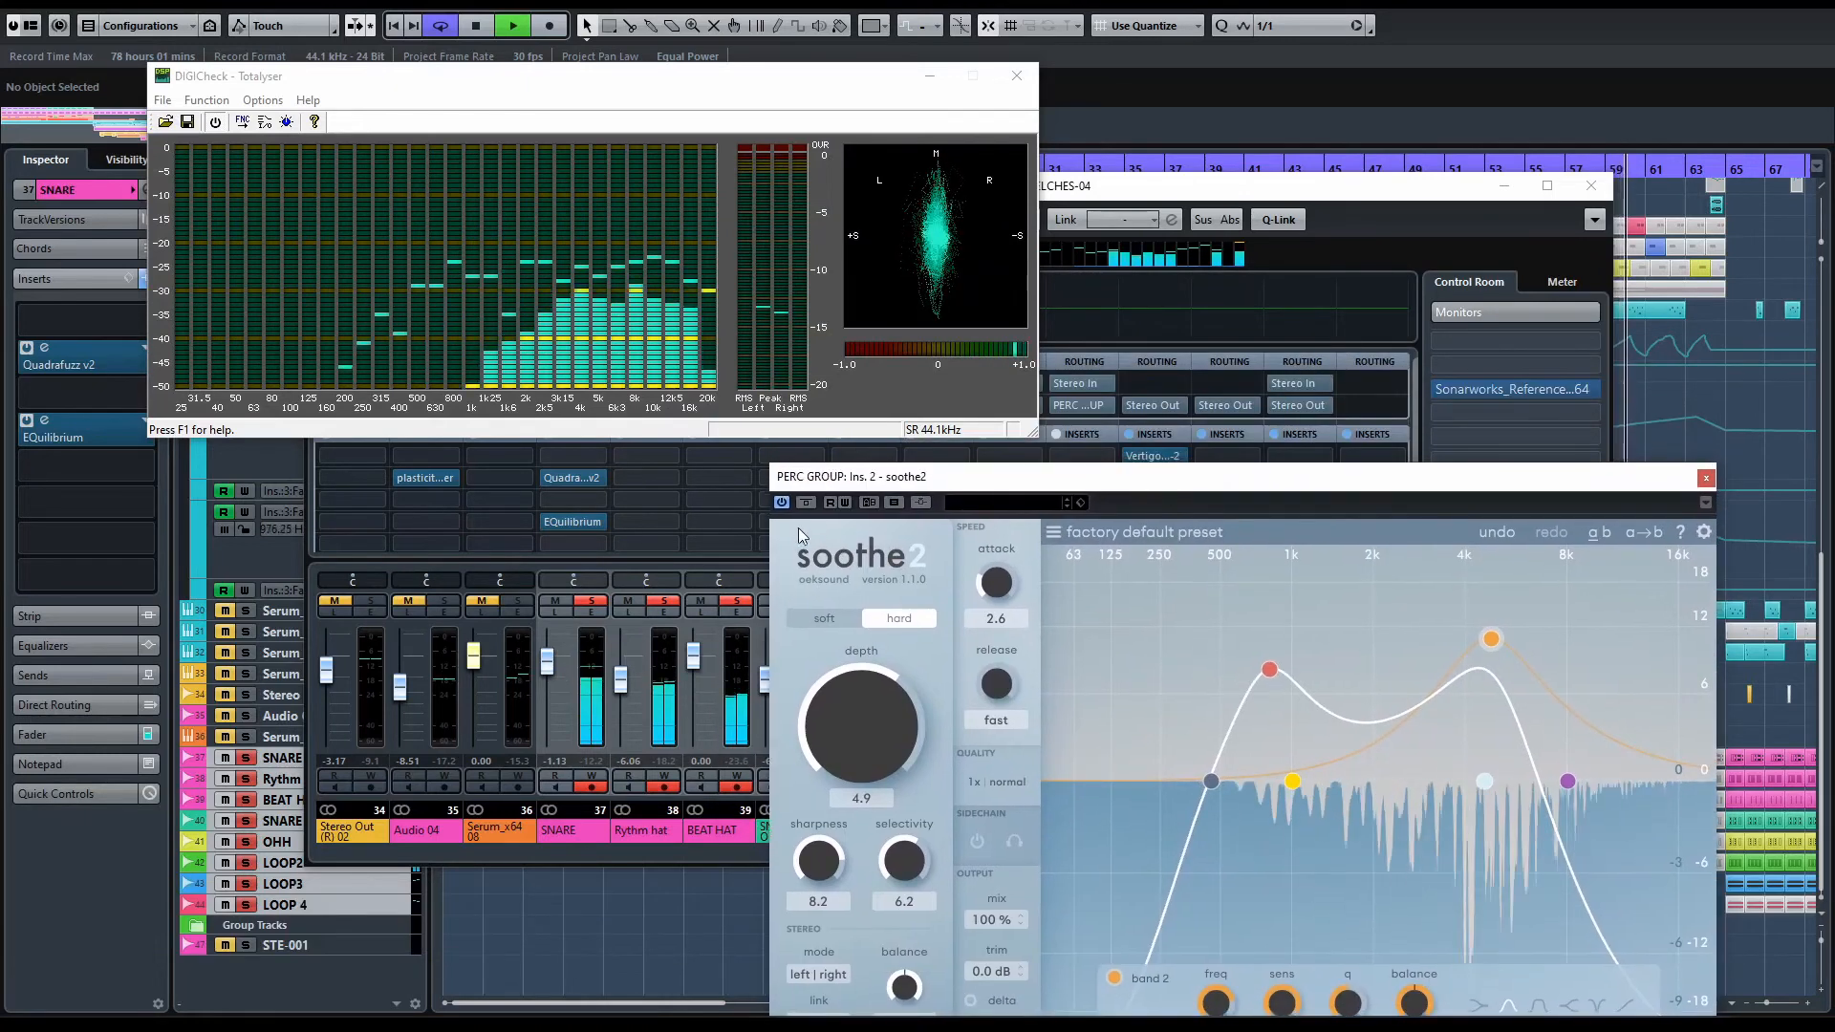
Compare PERC GROUP with soothe2 bypassed and active, and reduce its depth to 2.0
{"action": "left_click", "coordinate": [805, 503]}
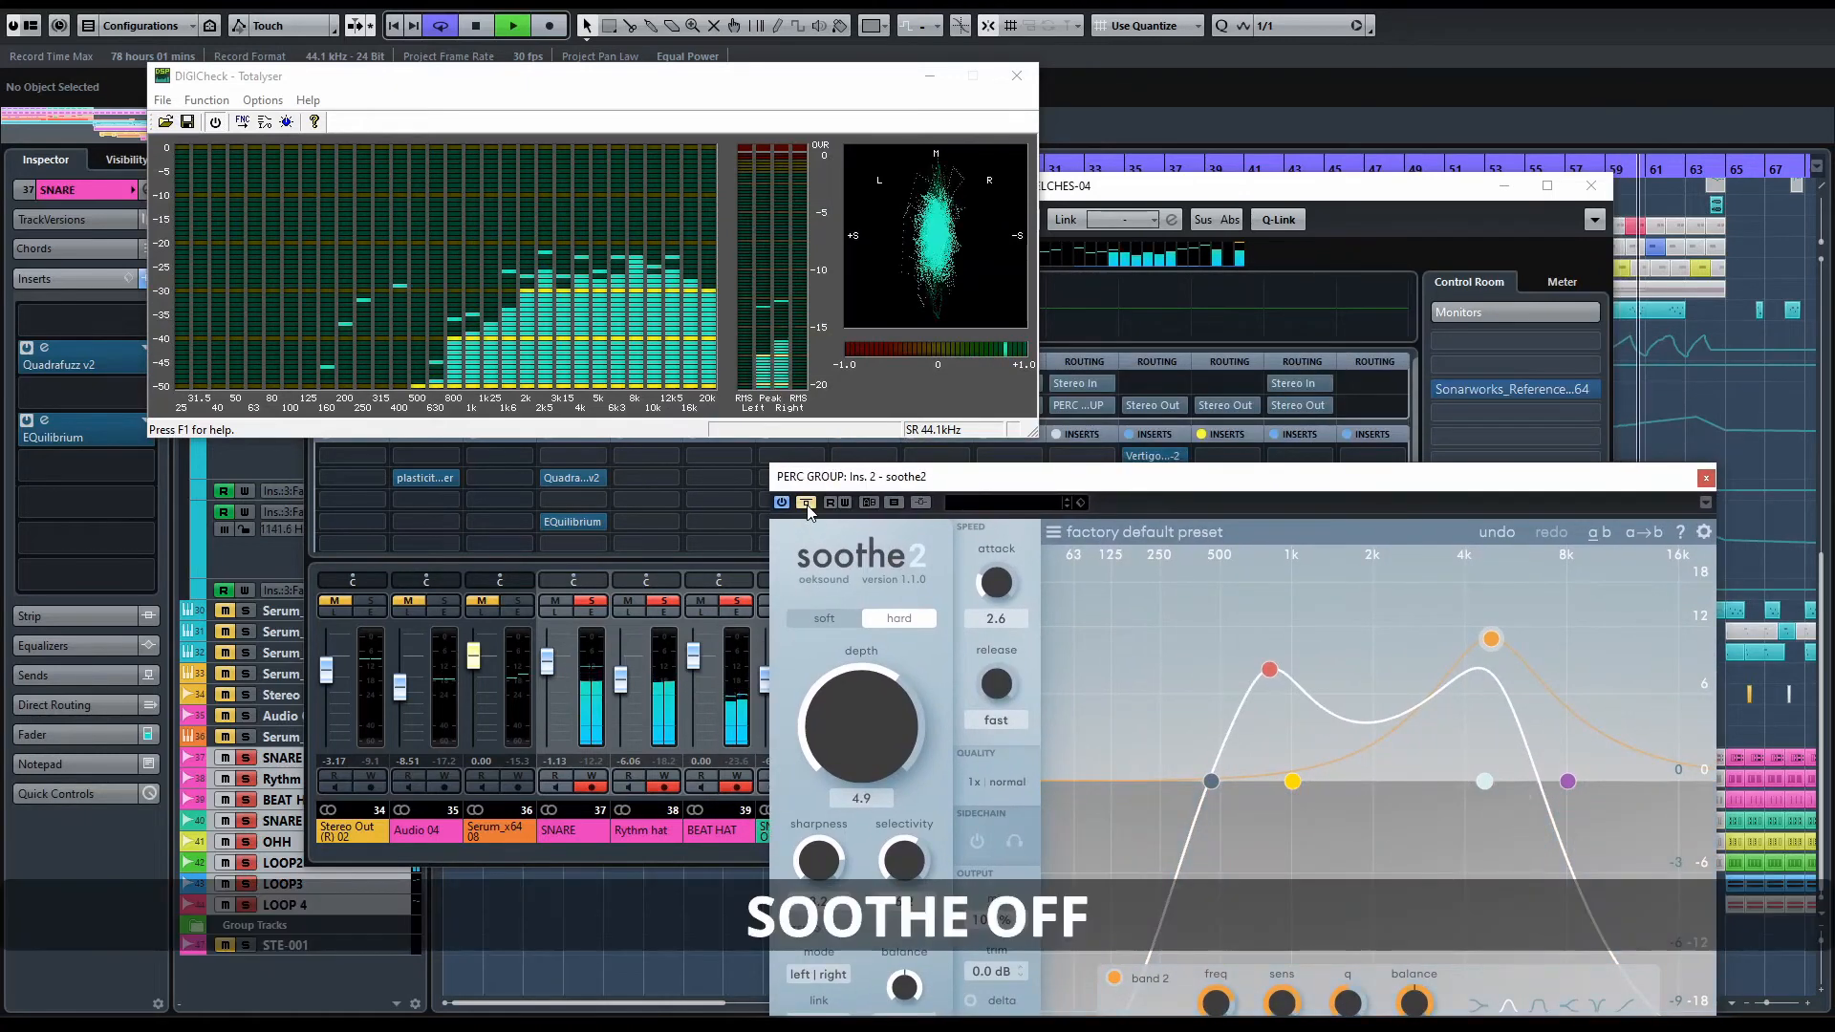
{"action": "left_click", "coordinate": [807, 507]}
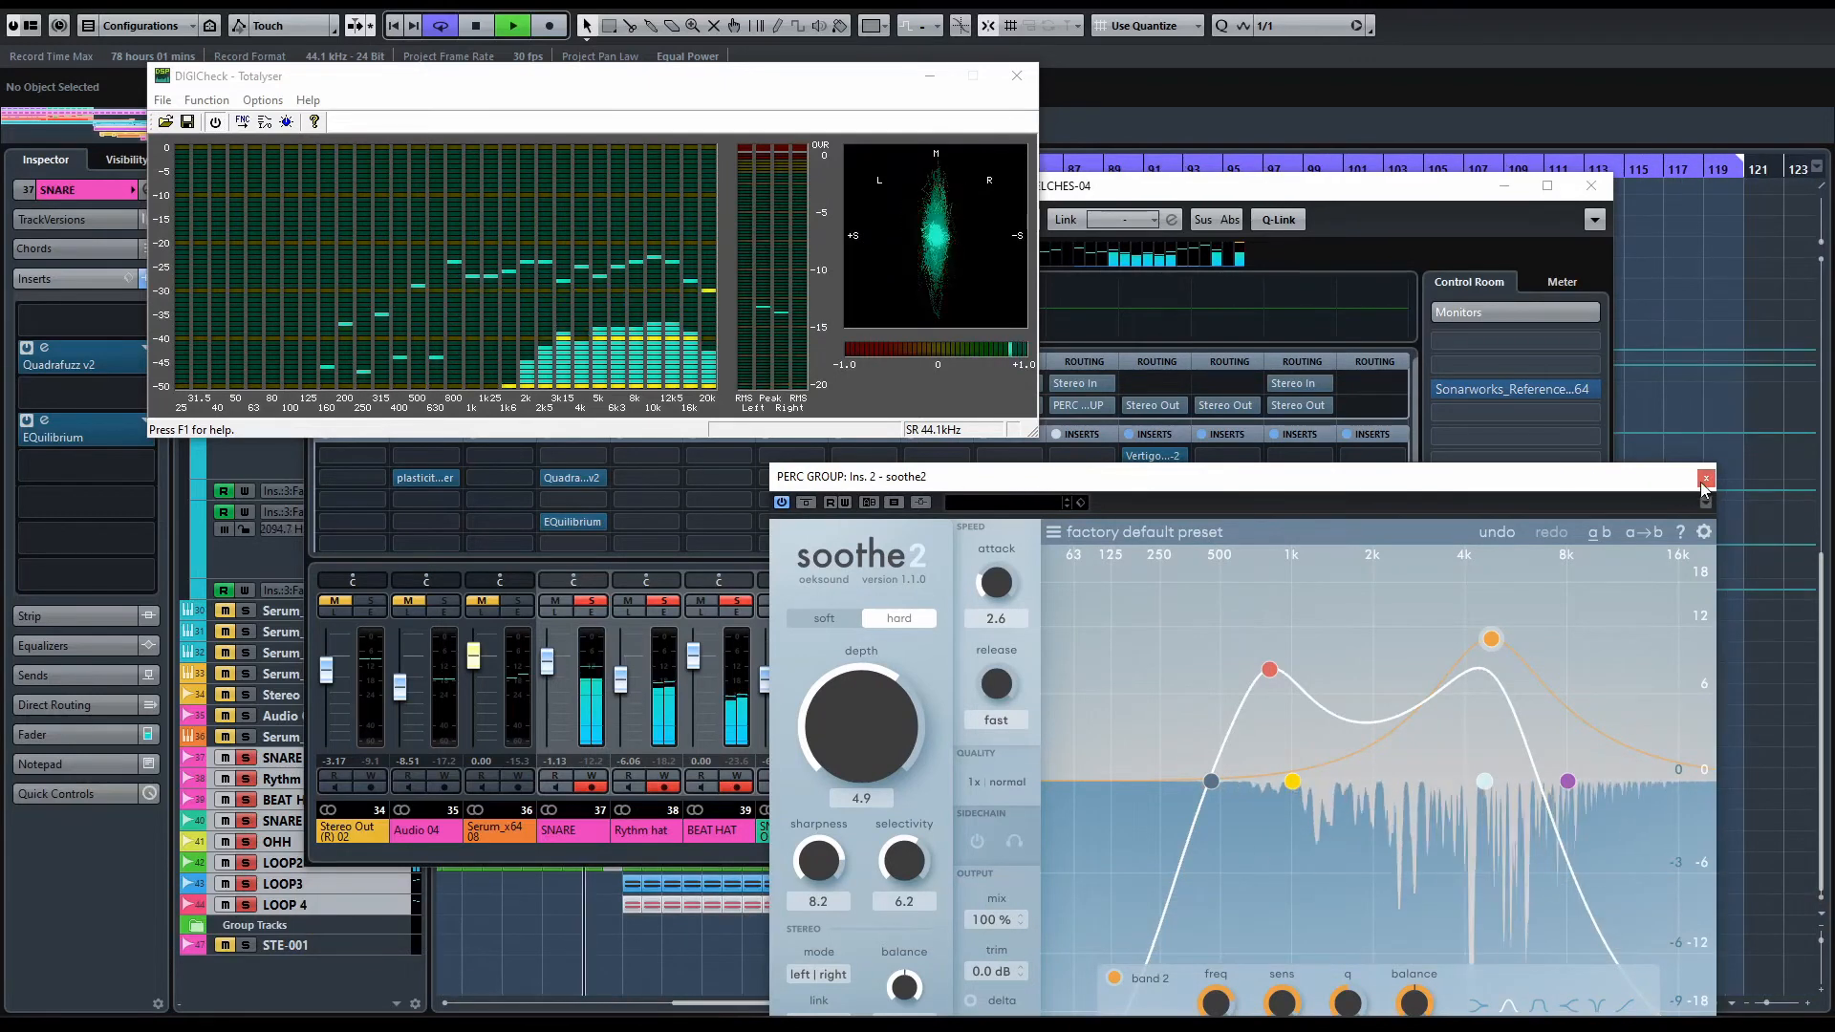
{"action": "left_click_drag", "start_coordinate": [885, 726], "coordinate": [883, 735]}
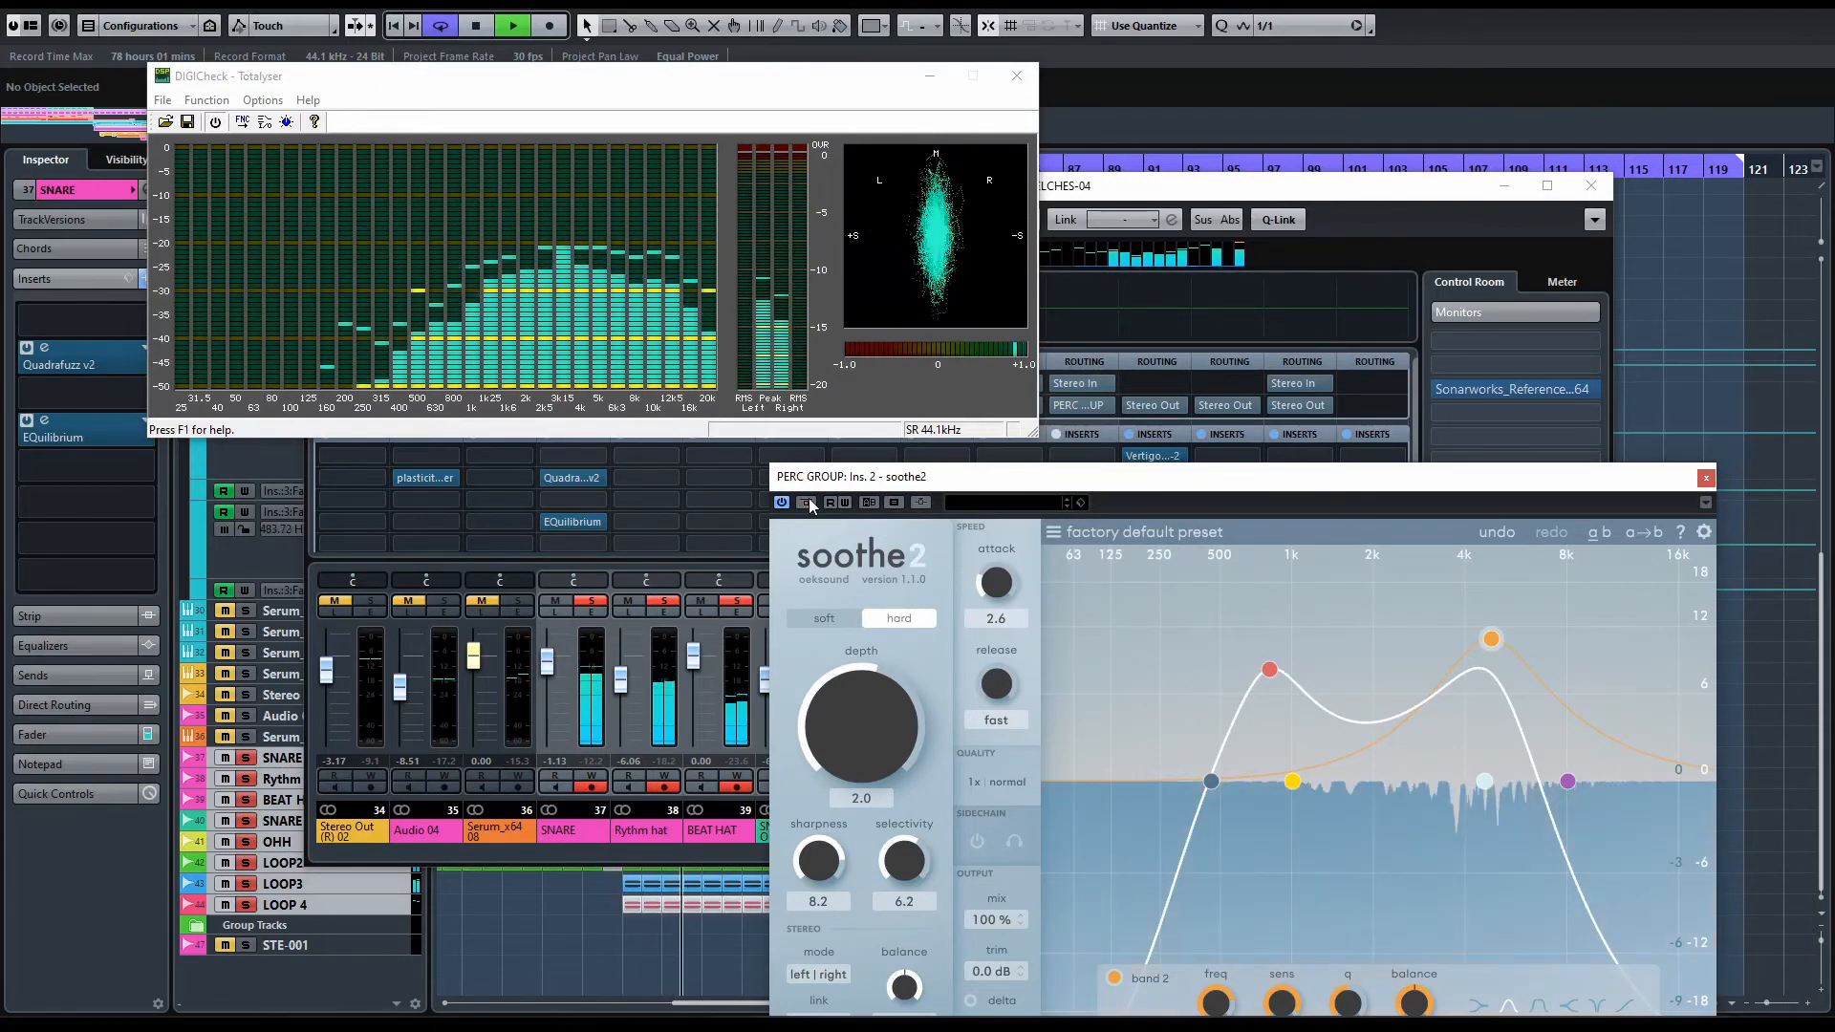
Shift soothe2's band 2 down to about 2.7 kHz and pull band 4 into a cut near 4 kHz
{"action": "left_click_drag", "start_coordinate": [1497, 638], "coordinate": [1446, 642]}
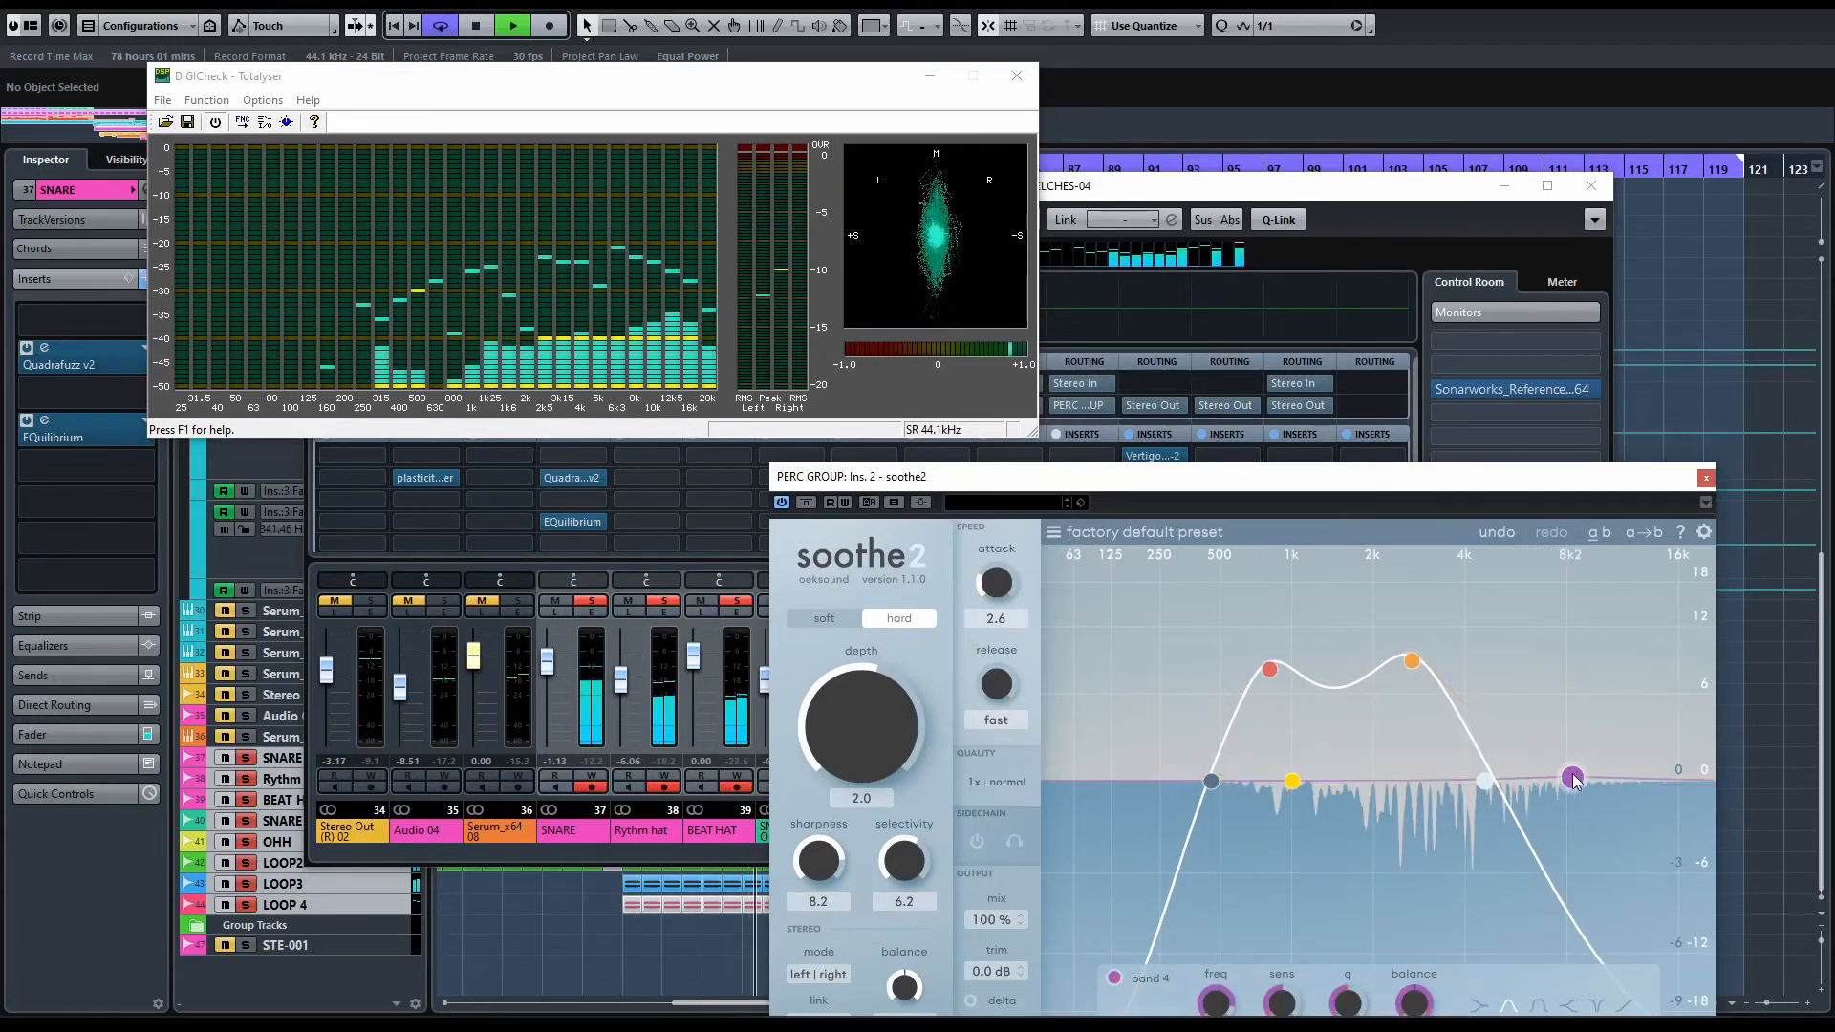
{"action": "left_click_drag", "start_coordinate": [1484, 892], "coordinate": [1462, 899]}
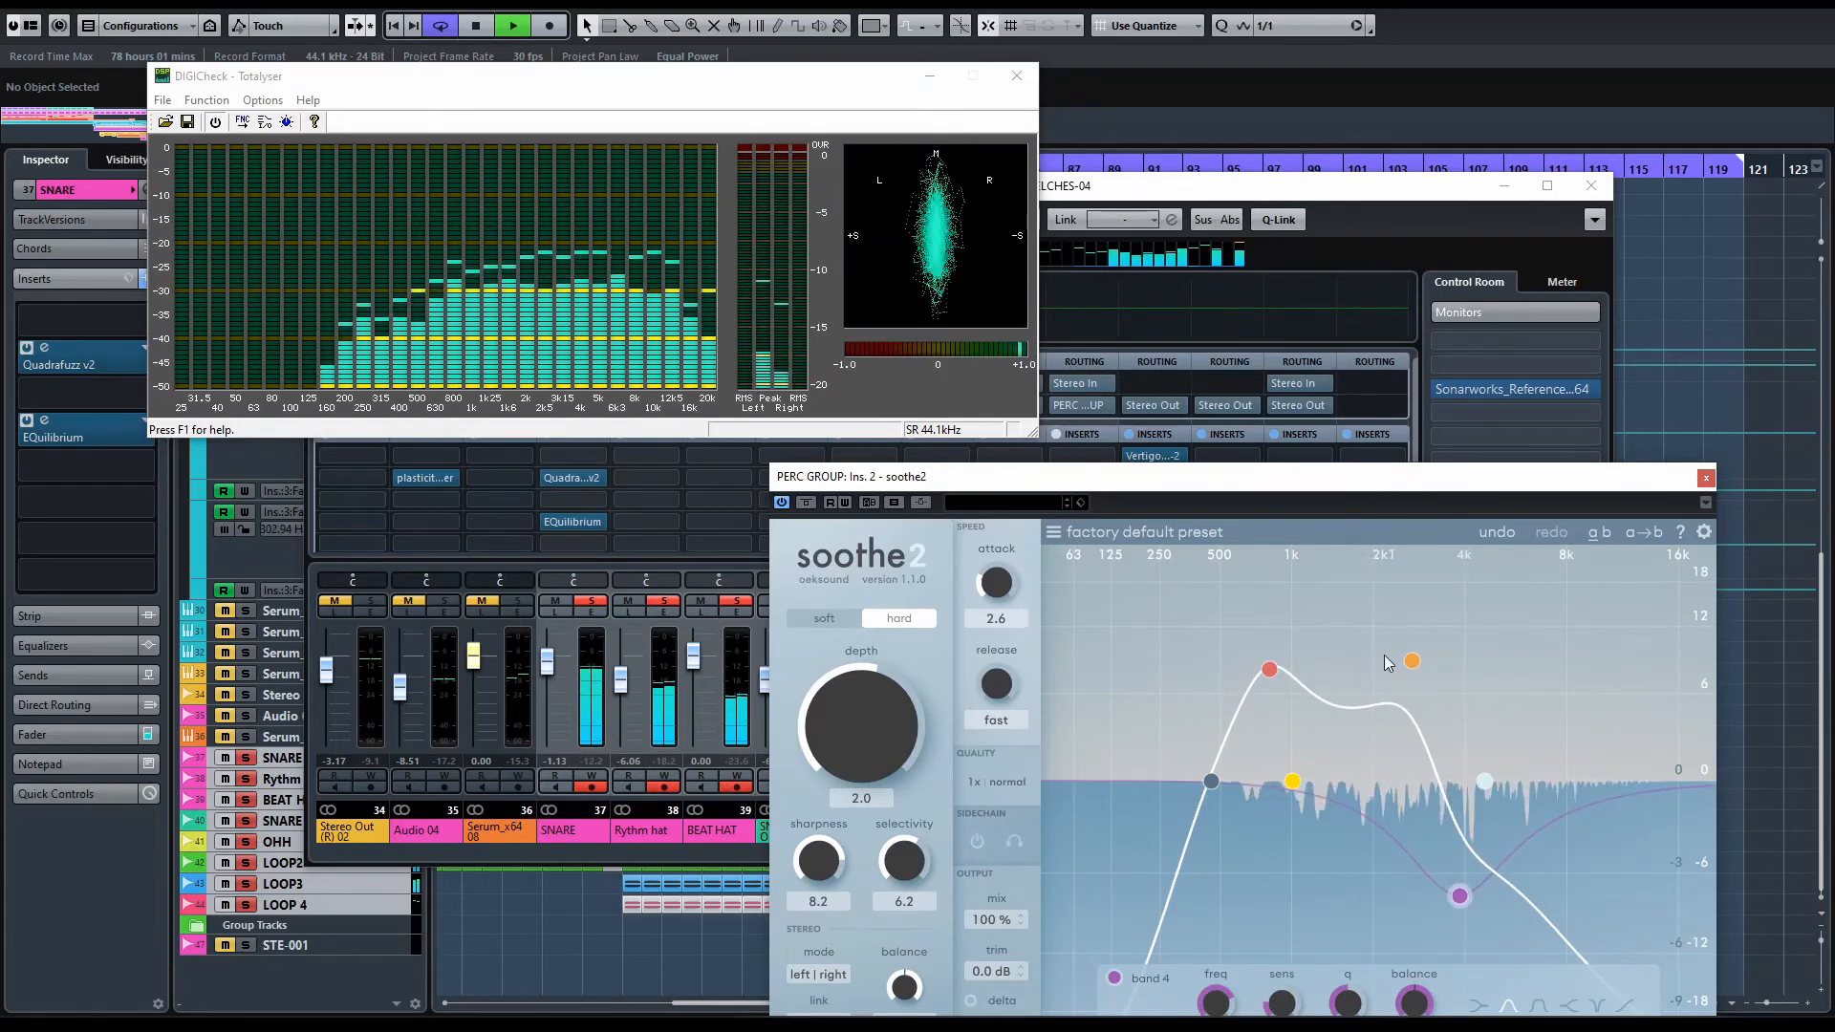
{"action": "key", "text": "space"}
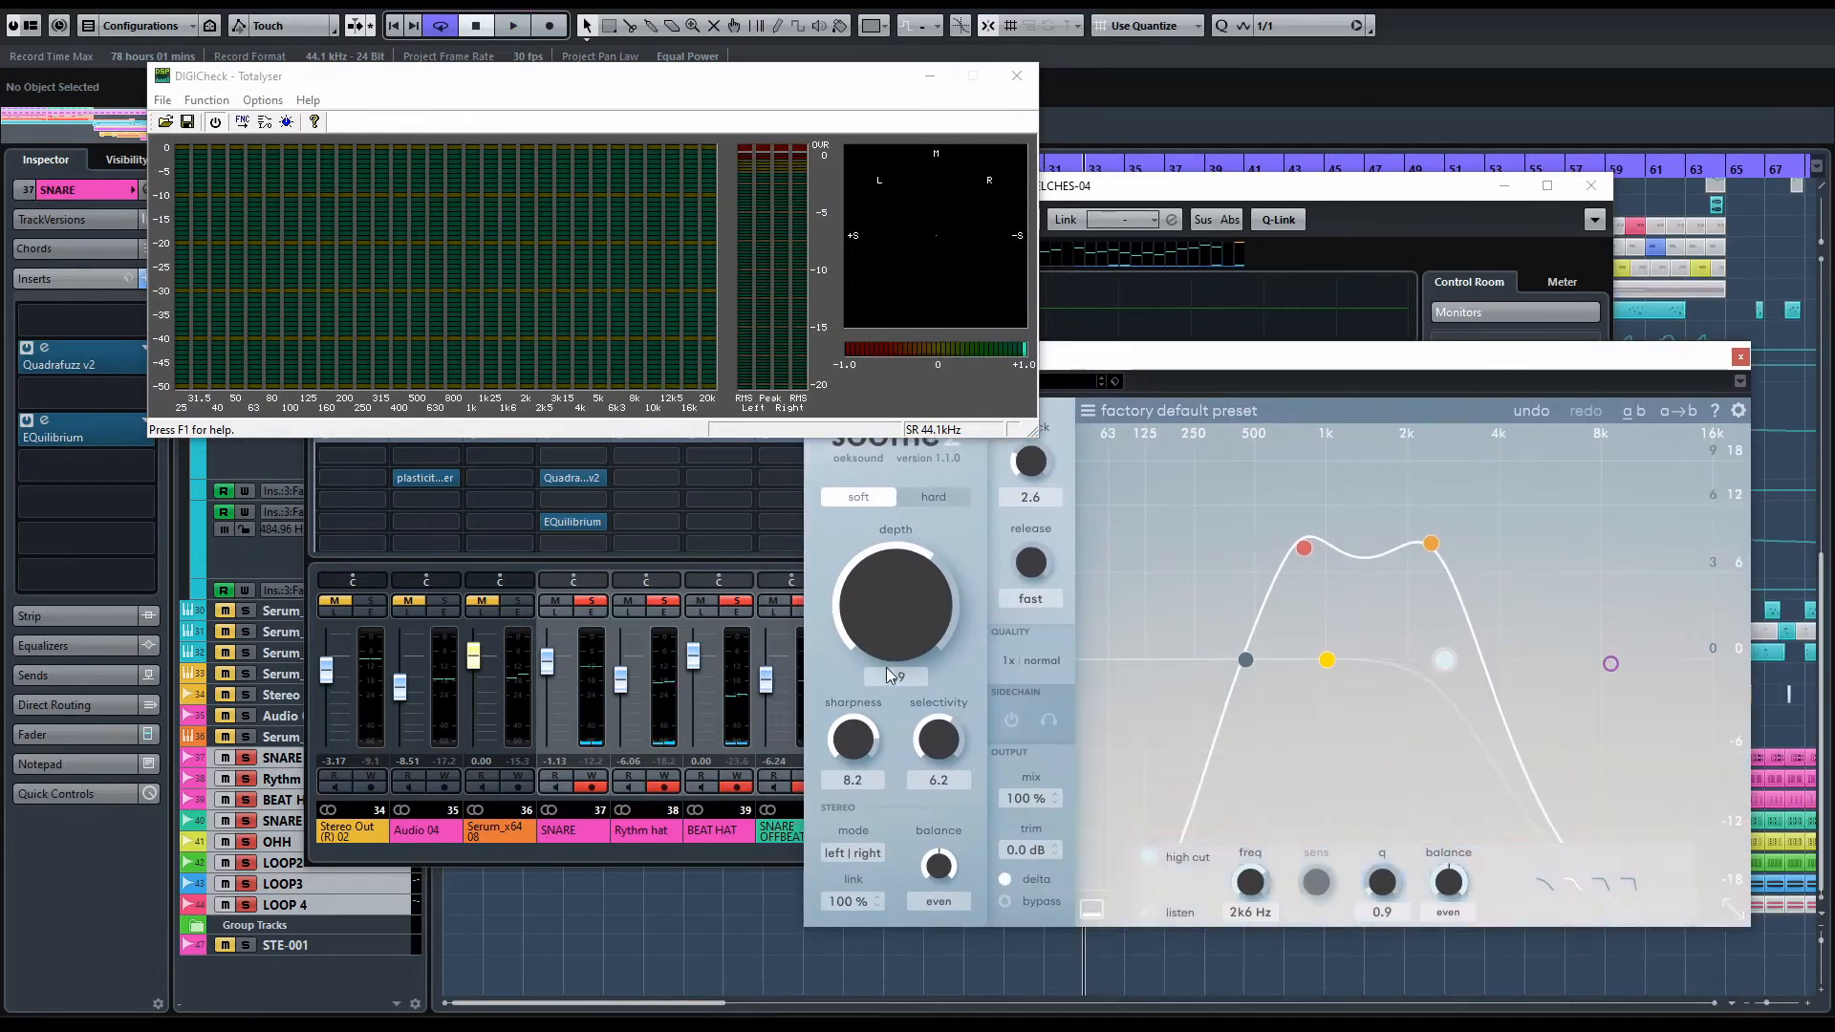
While auditioning the percussion delta, set soothe2 to hard mode with depth 7.3, sharpness 6.6 and selectivity 7.6
{"action": "key", "text": "space"}
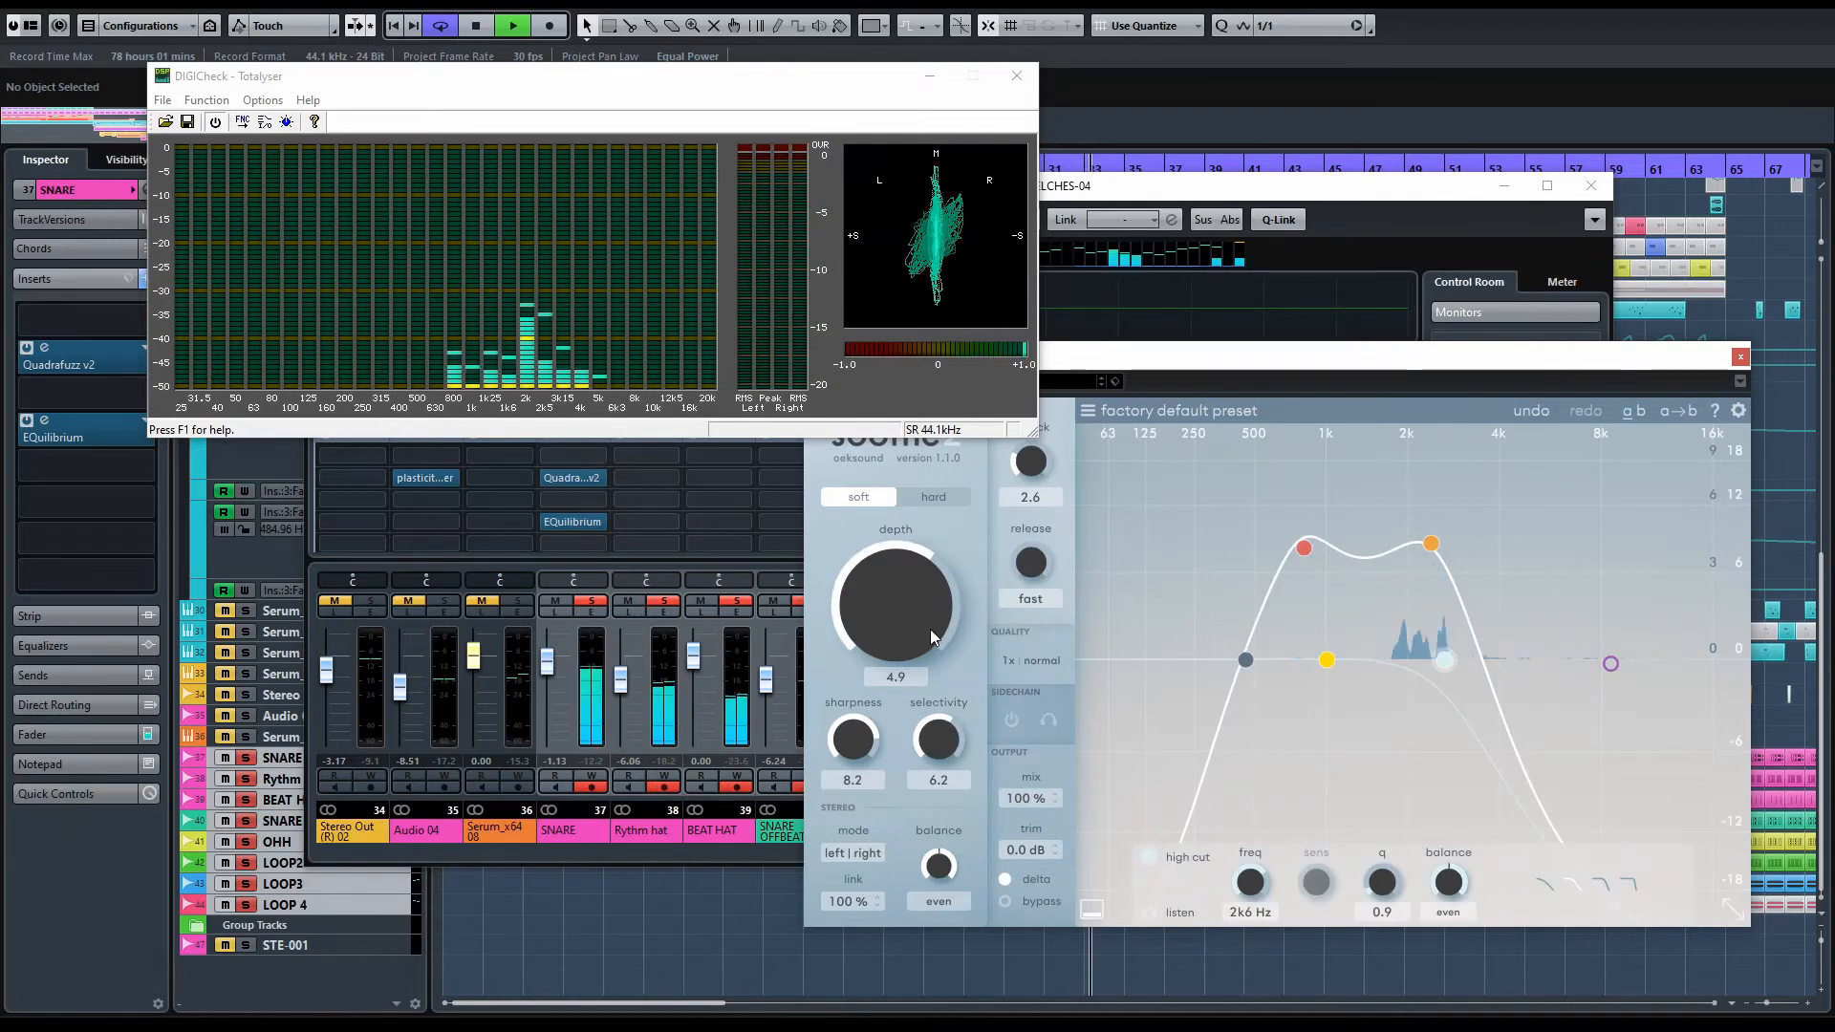
{"action": "left_click_drag", "start_coordinate": [910, 600], "coordinate": [915, 577]}
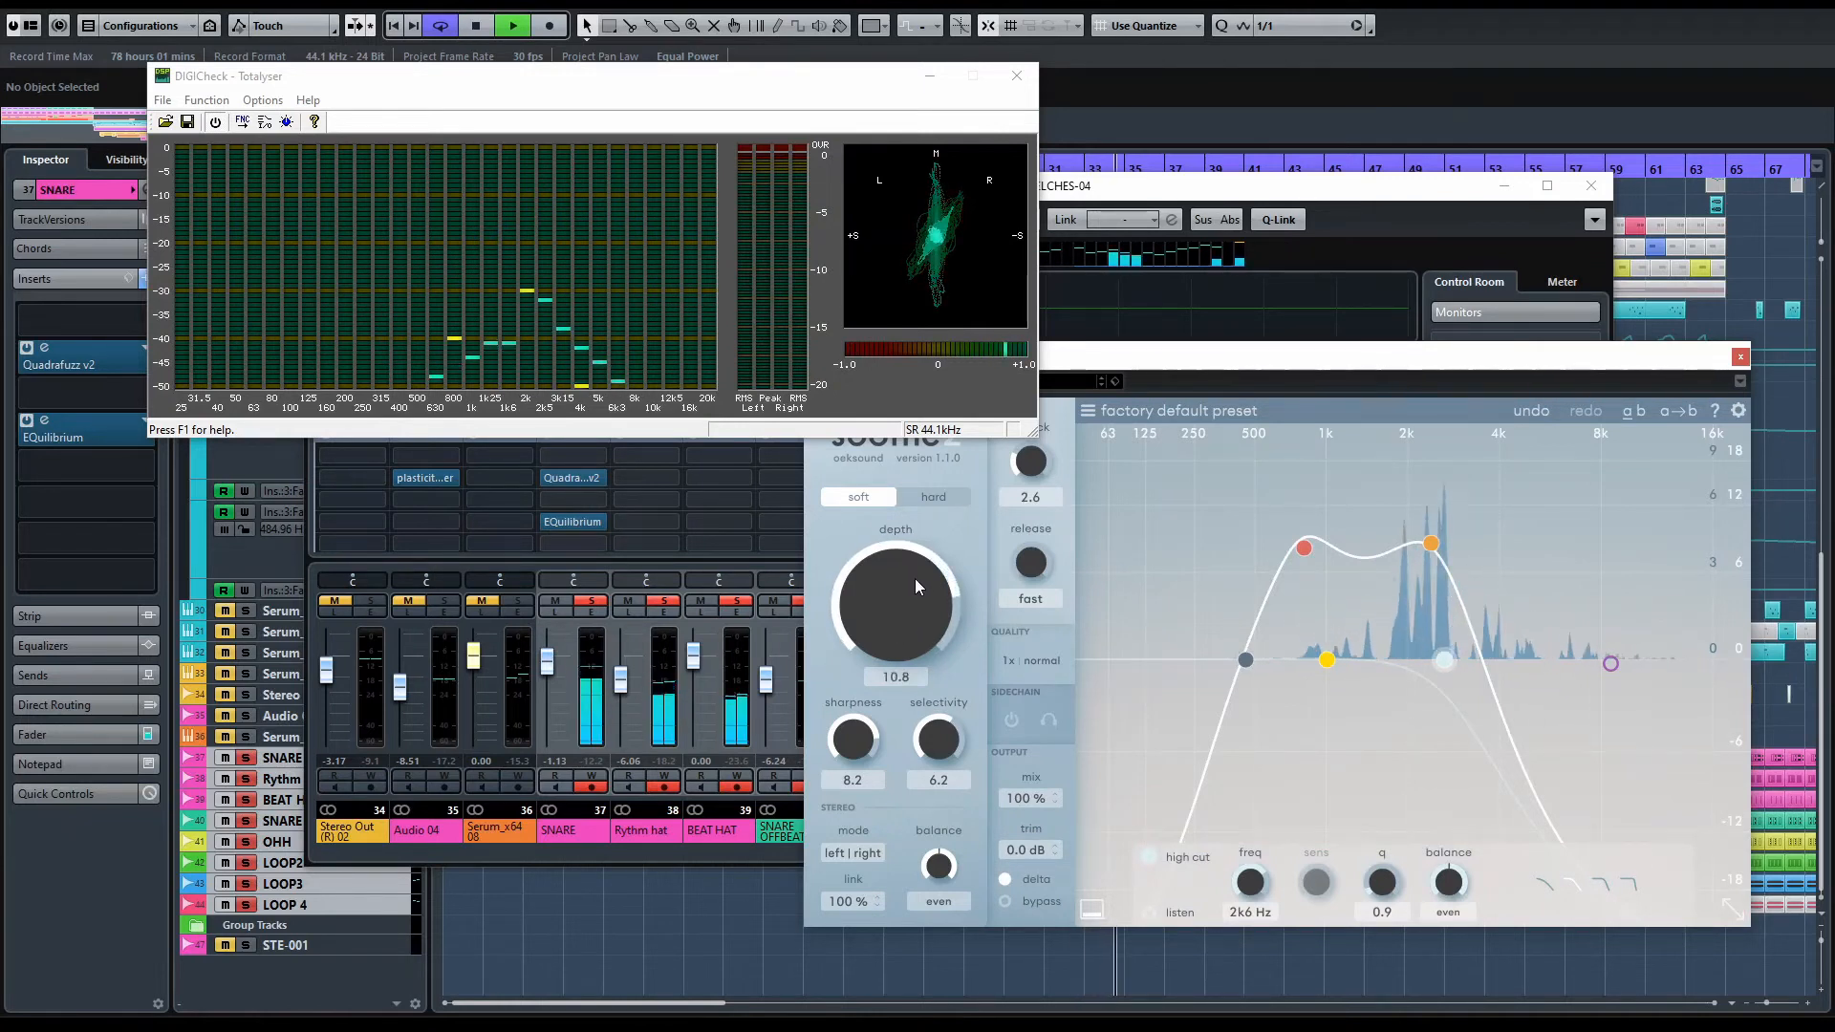
{"action": "left_click_drag", "start_coordinate": [1026, 567], "coordinate": [1048, 614]}
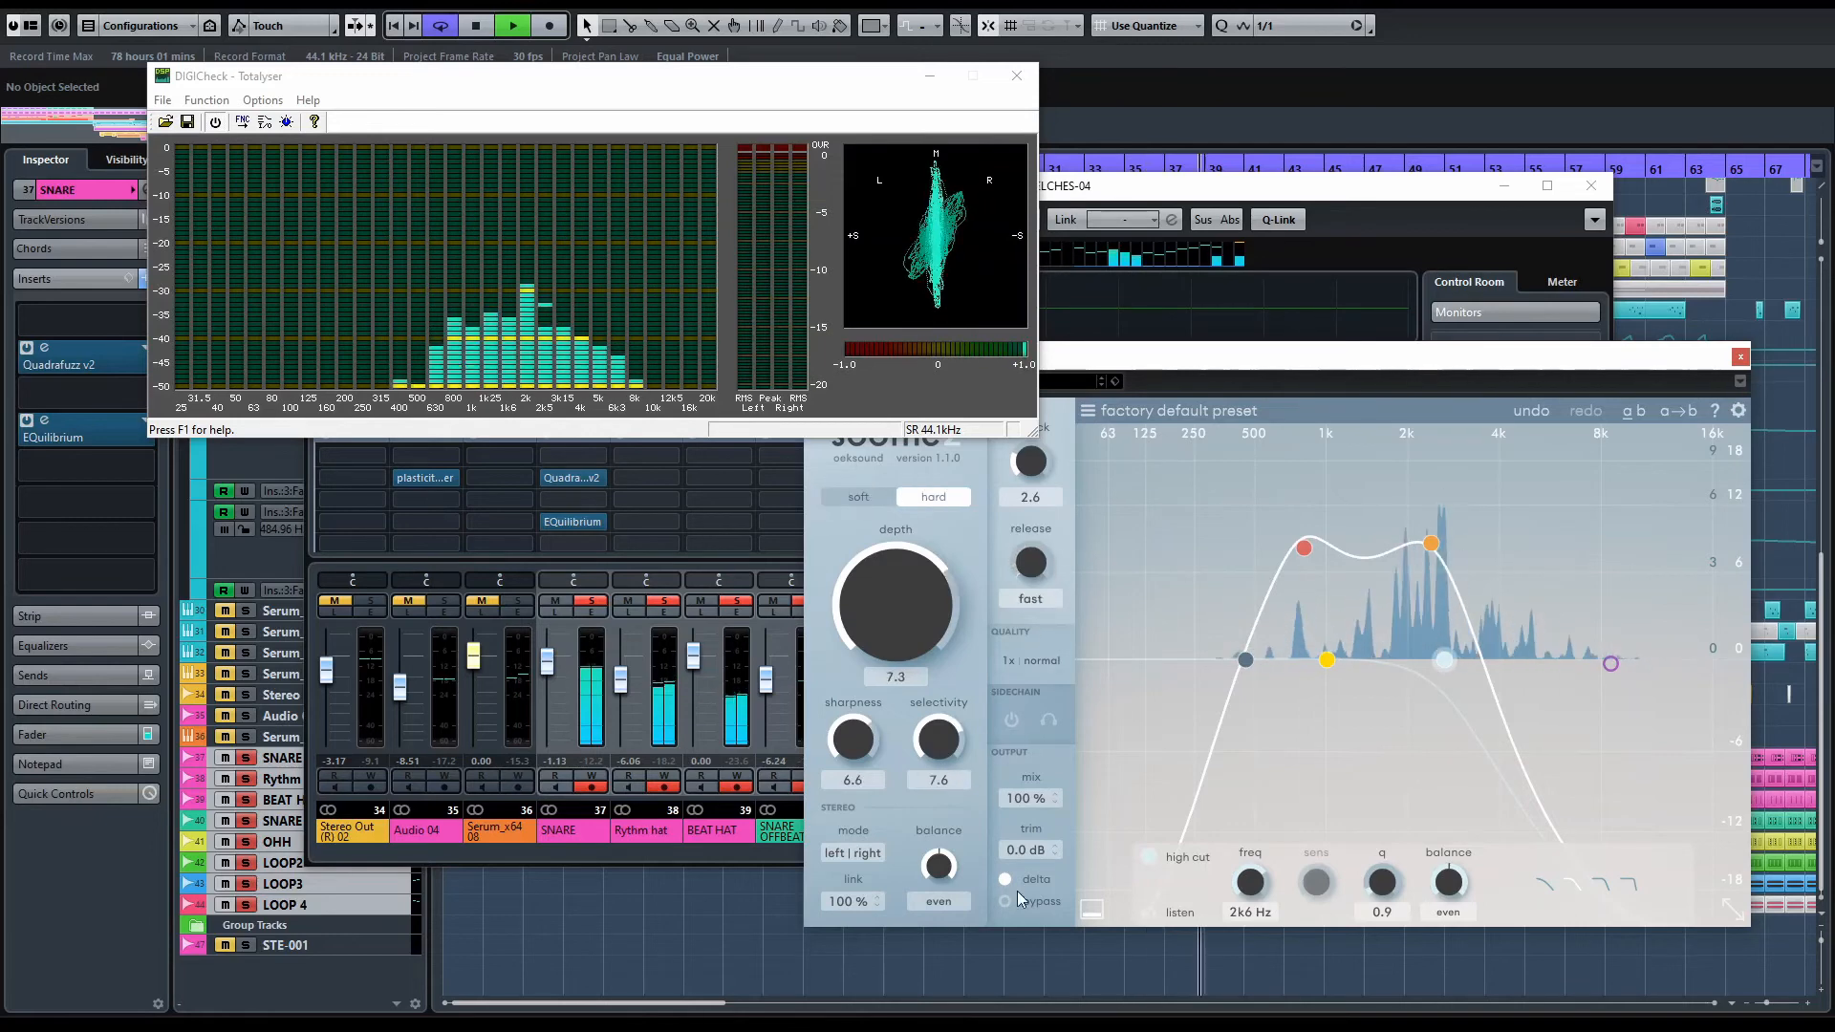
Turn off delta listening on PERC GROUP, reposition the soothe2 window while auditioning the percussion, and close it
{"action": "left_click", "coordinate": [1007, 879]}
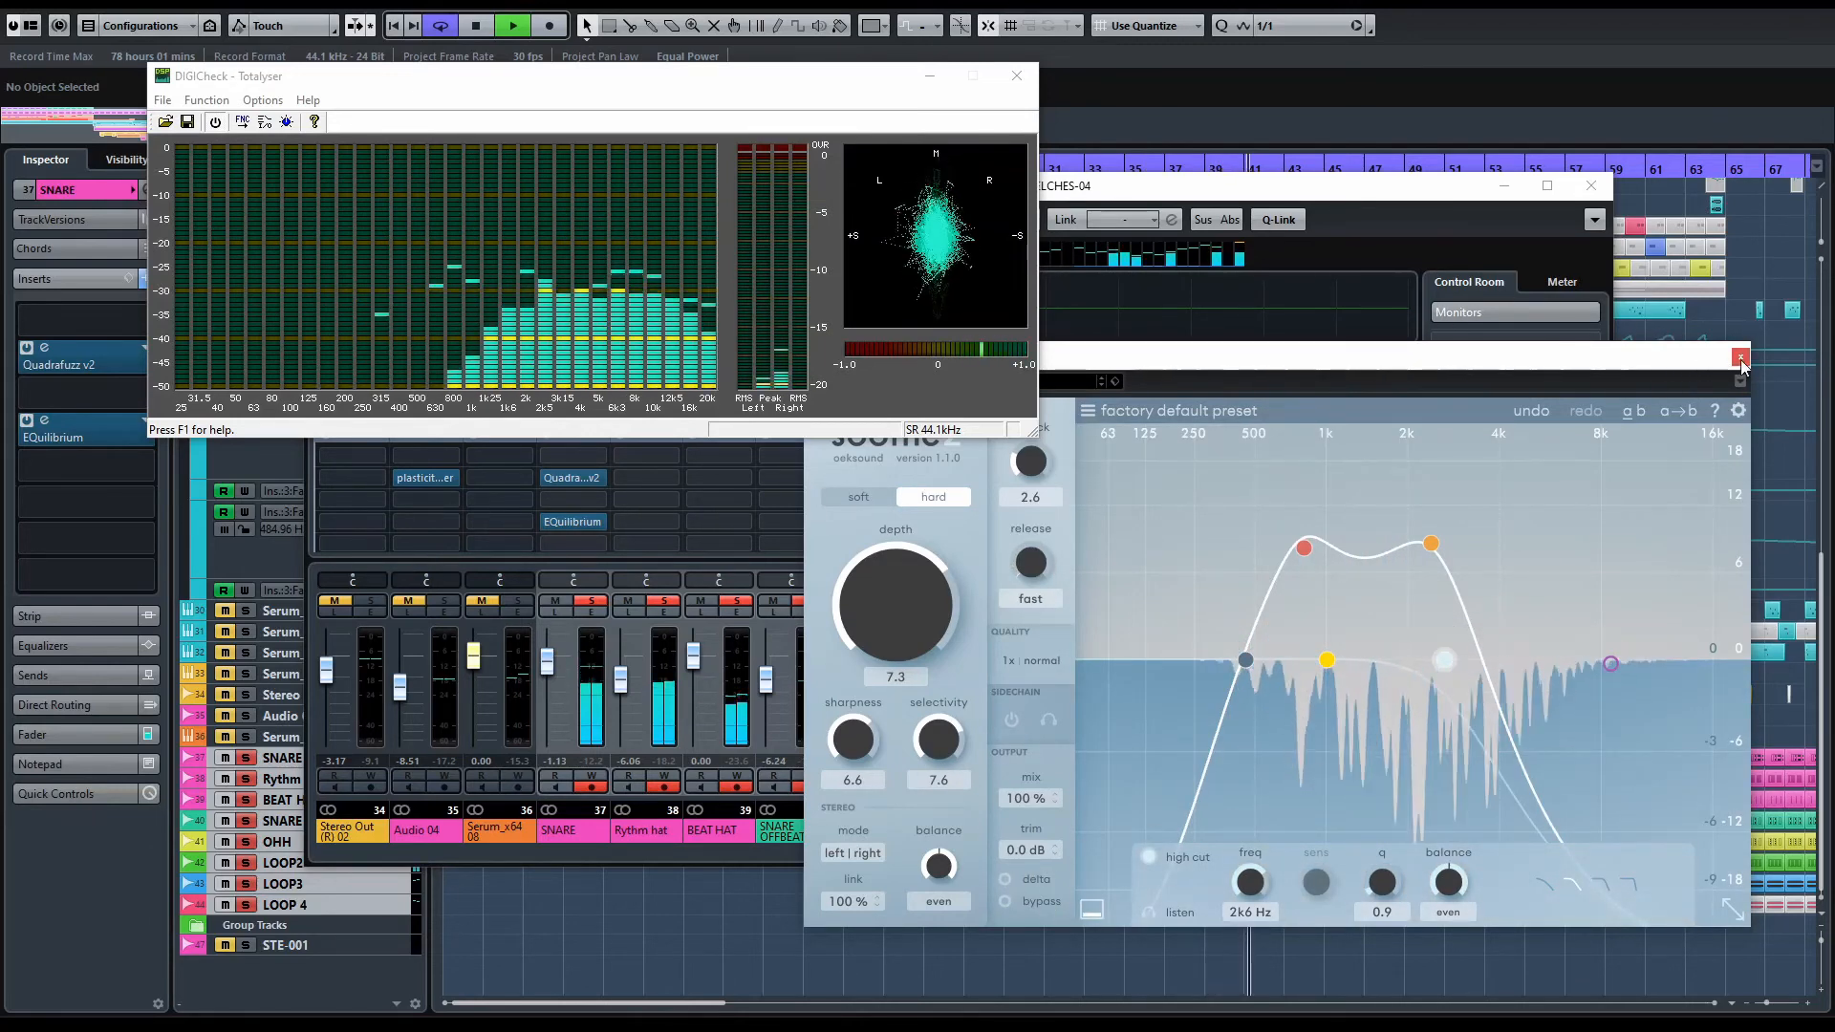
{"action": "left_click_drag", "start_coordinate": [1187, 358], "coordinate": [1381, 453]}
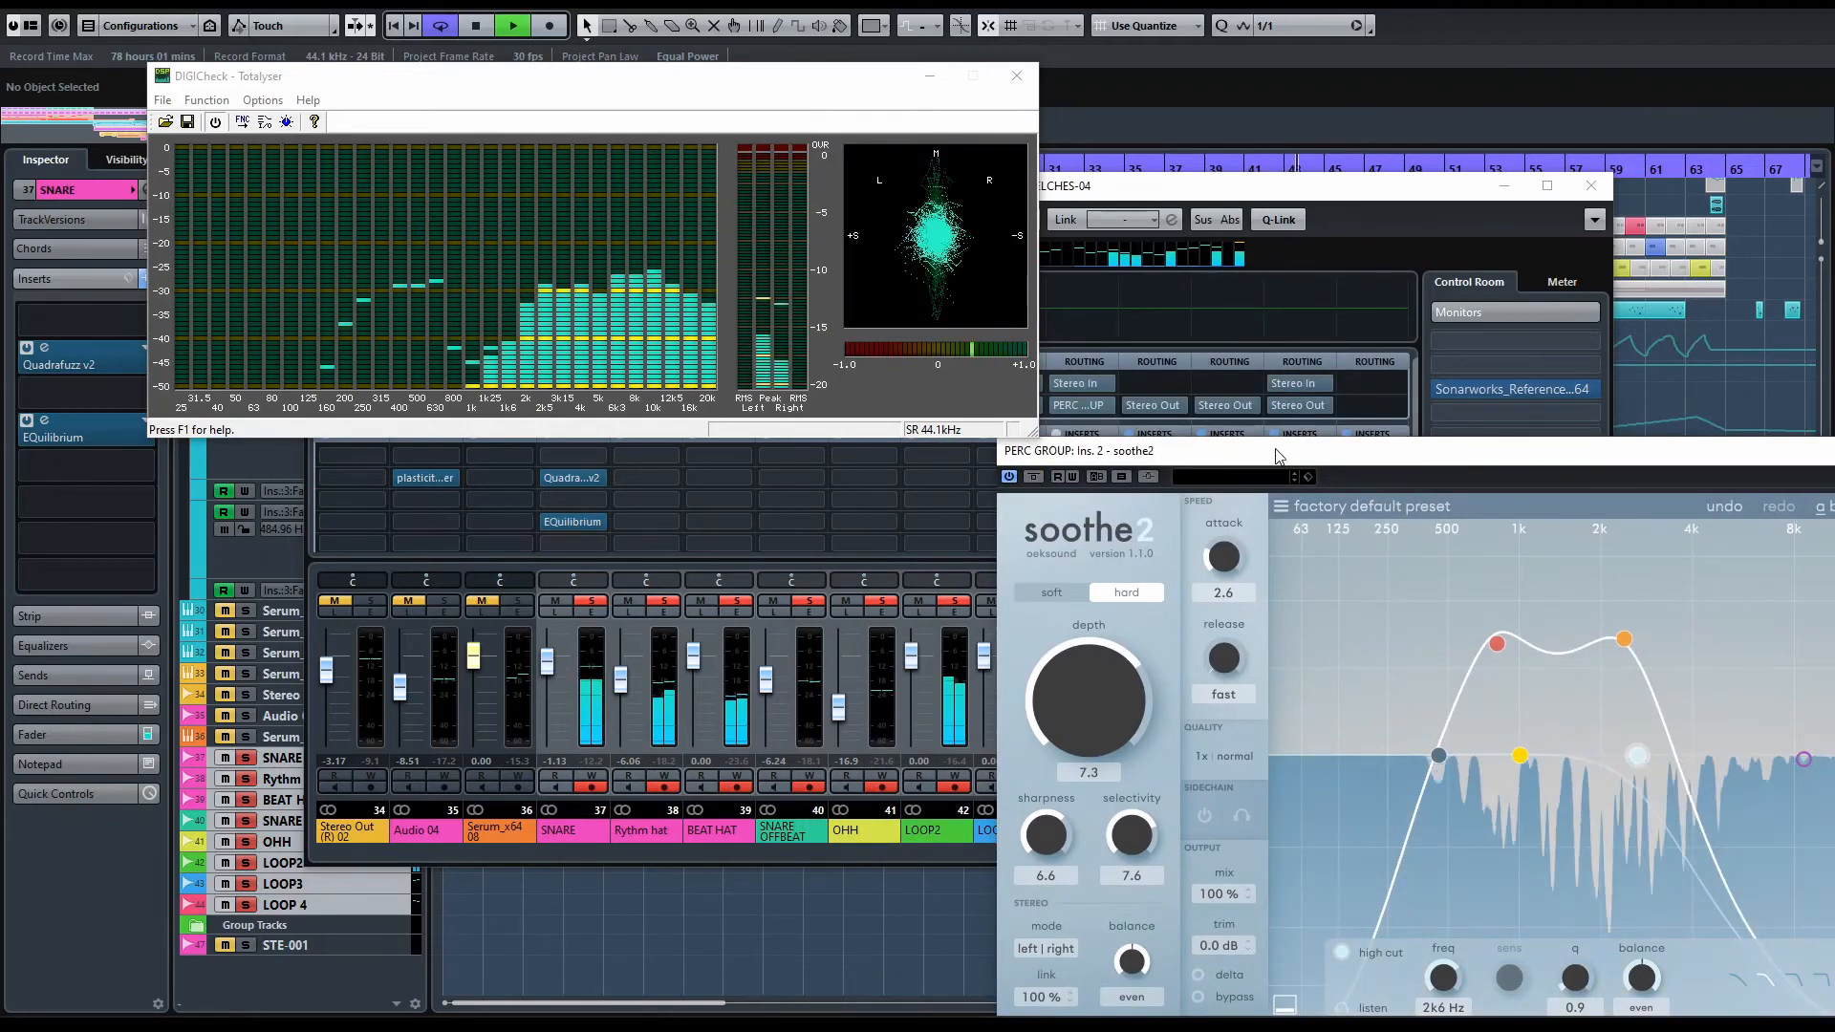
{"action": "left_click_drag", "start_coordinate": [1271, 455], "coordinate": [1096, 469]}
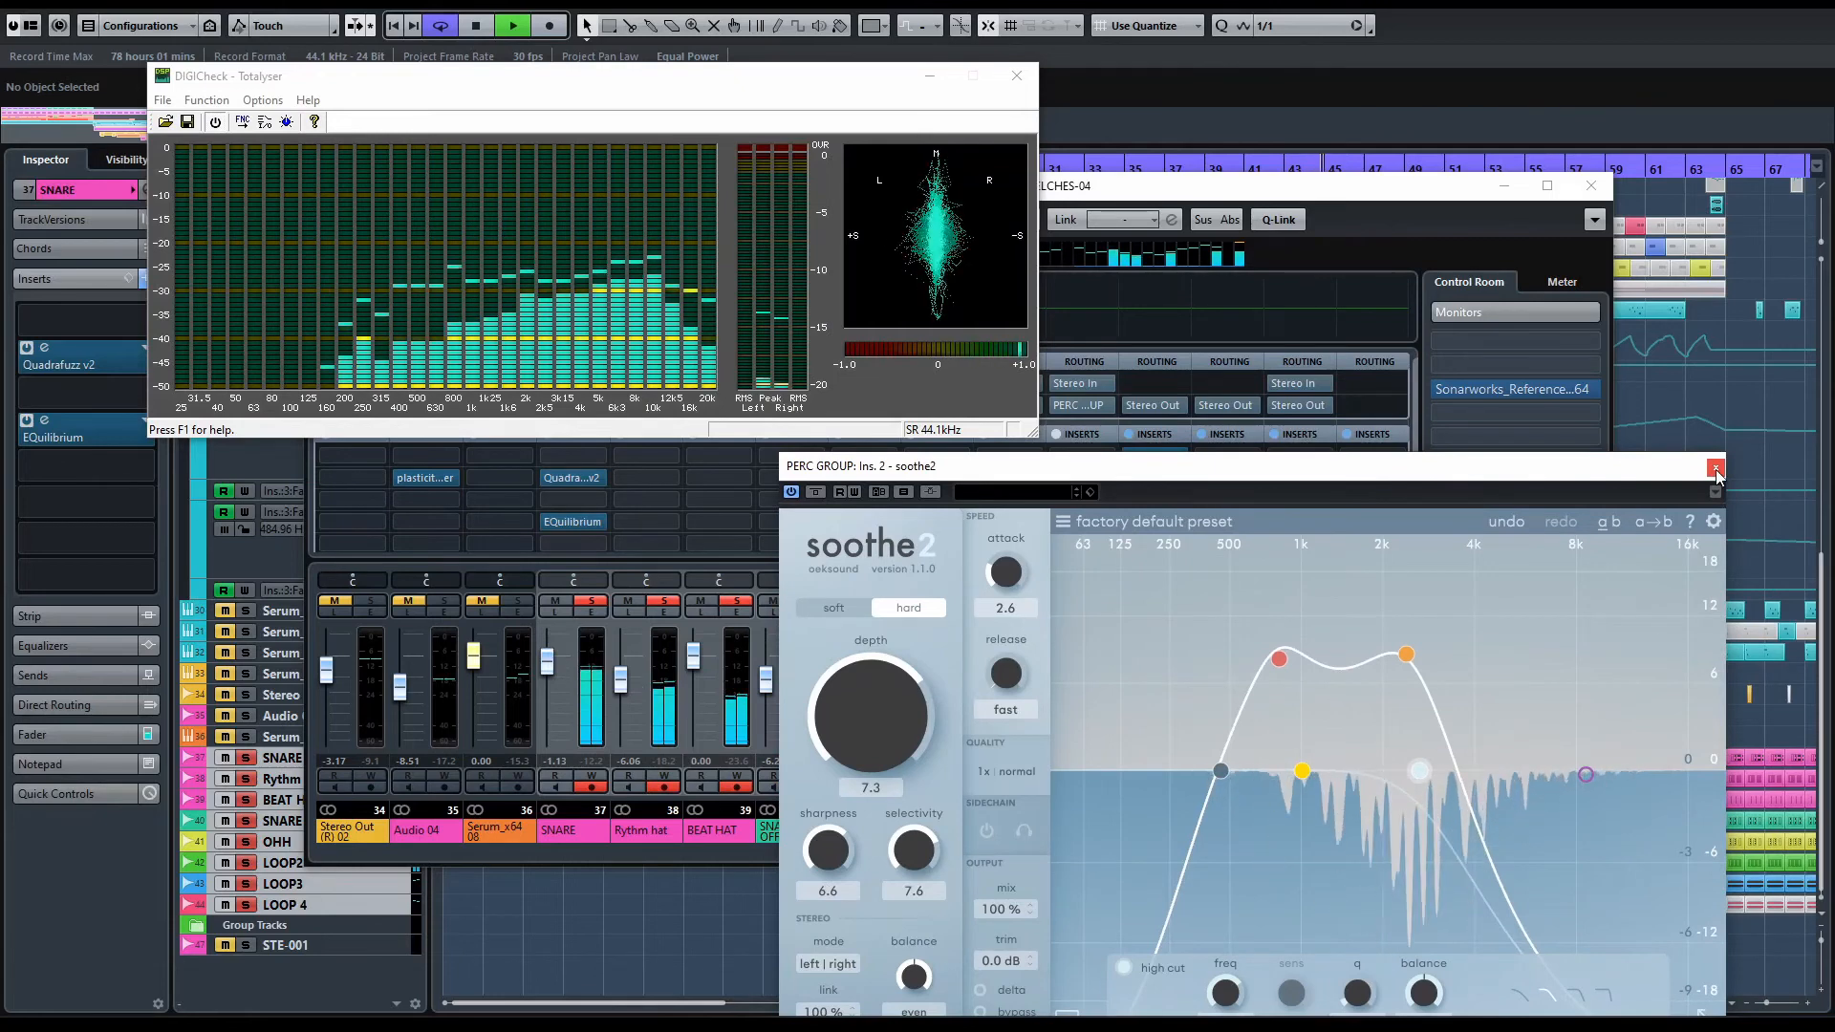
{"action": "left_click", "coordinate": [1757, 467]}
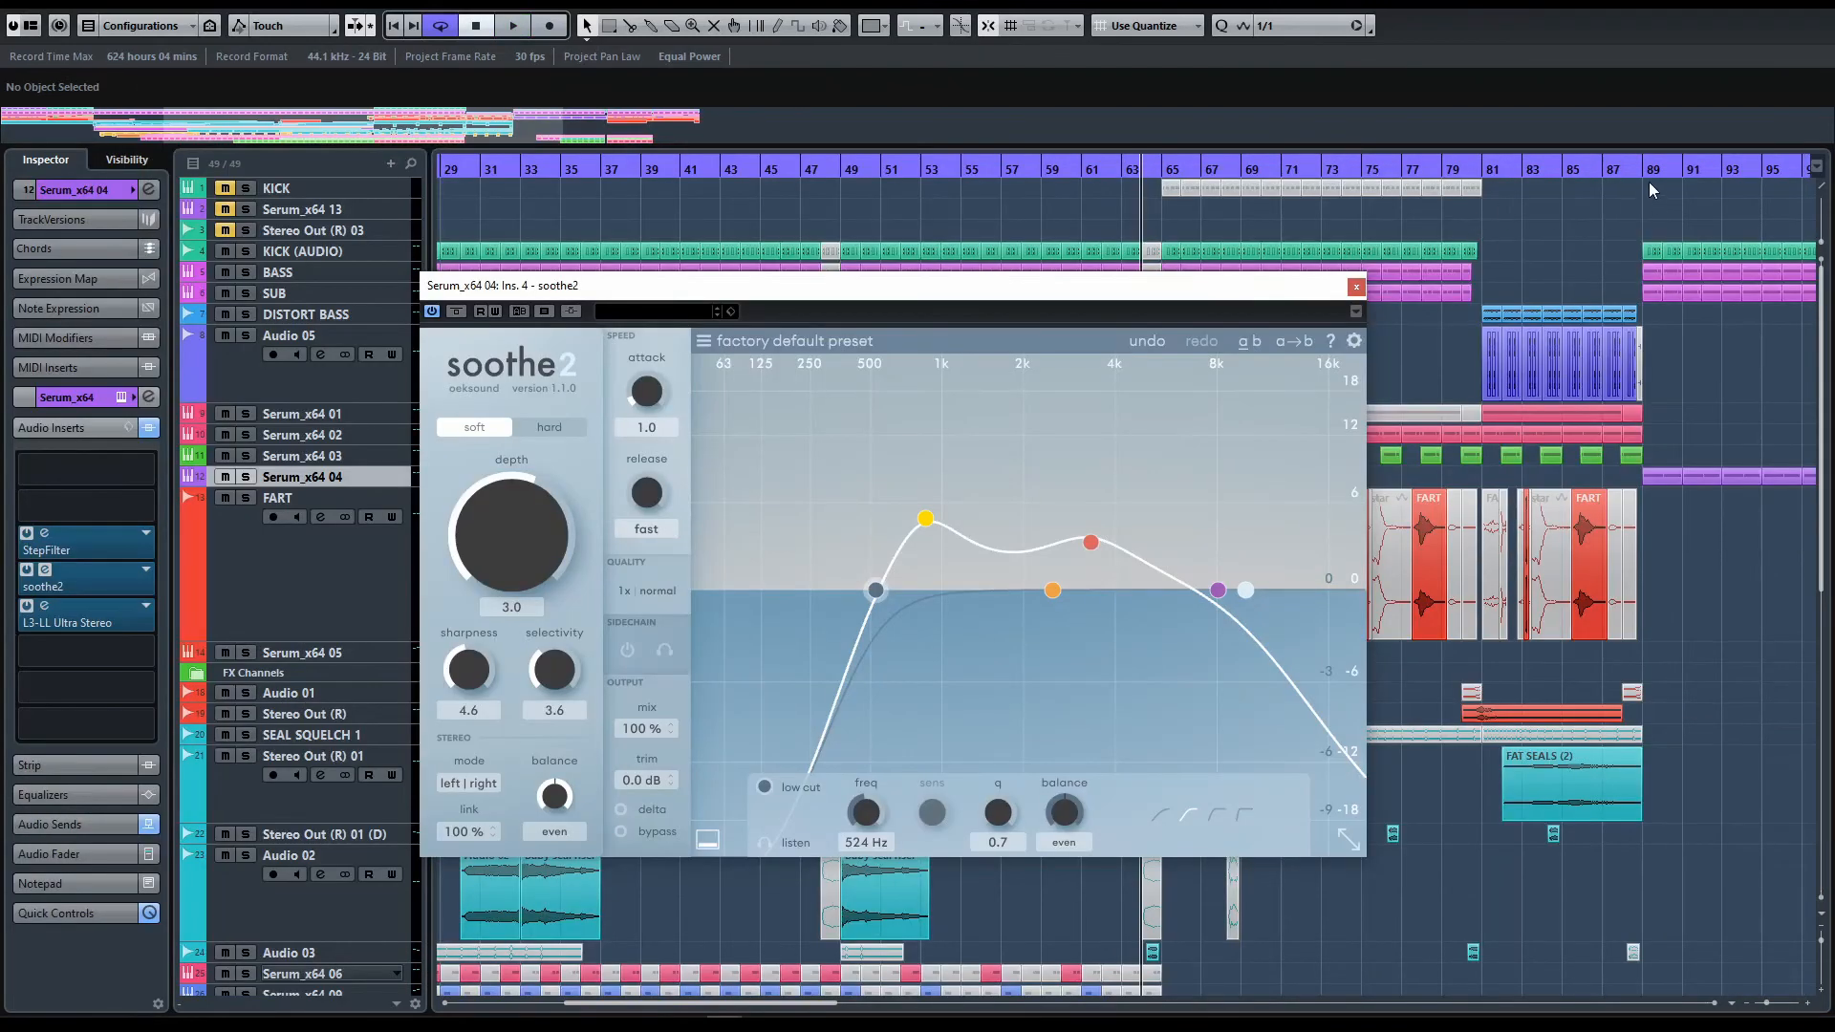
Play Serum_x64 04 from bar 89 and set soothe2 to depth 10.6 and selectivity 6.6, then adjust its sharpness
{"action": "left_click", "coordinate": [1640, 169]}
{"action": "key", "text": "space"}
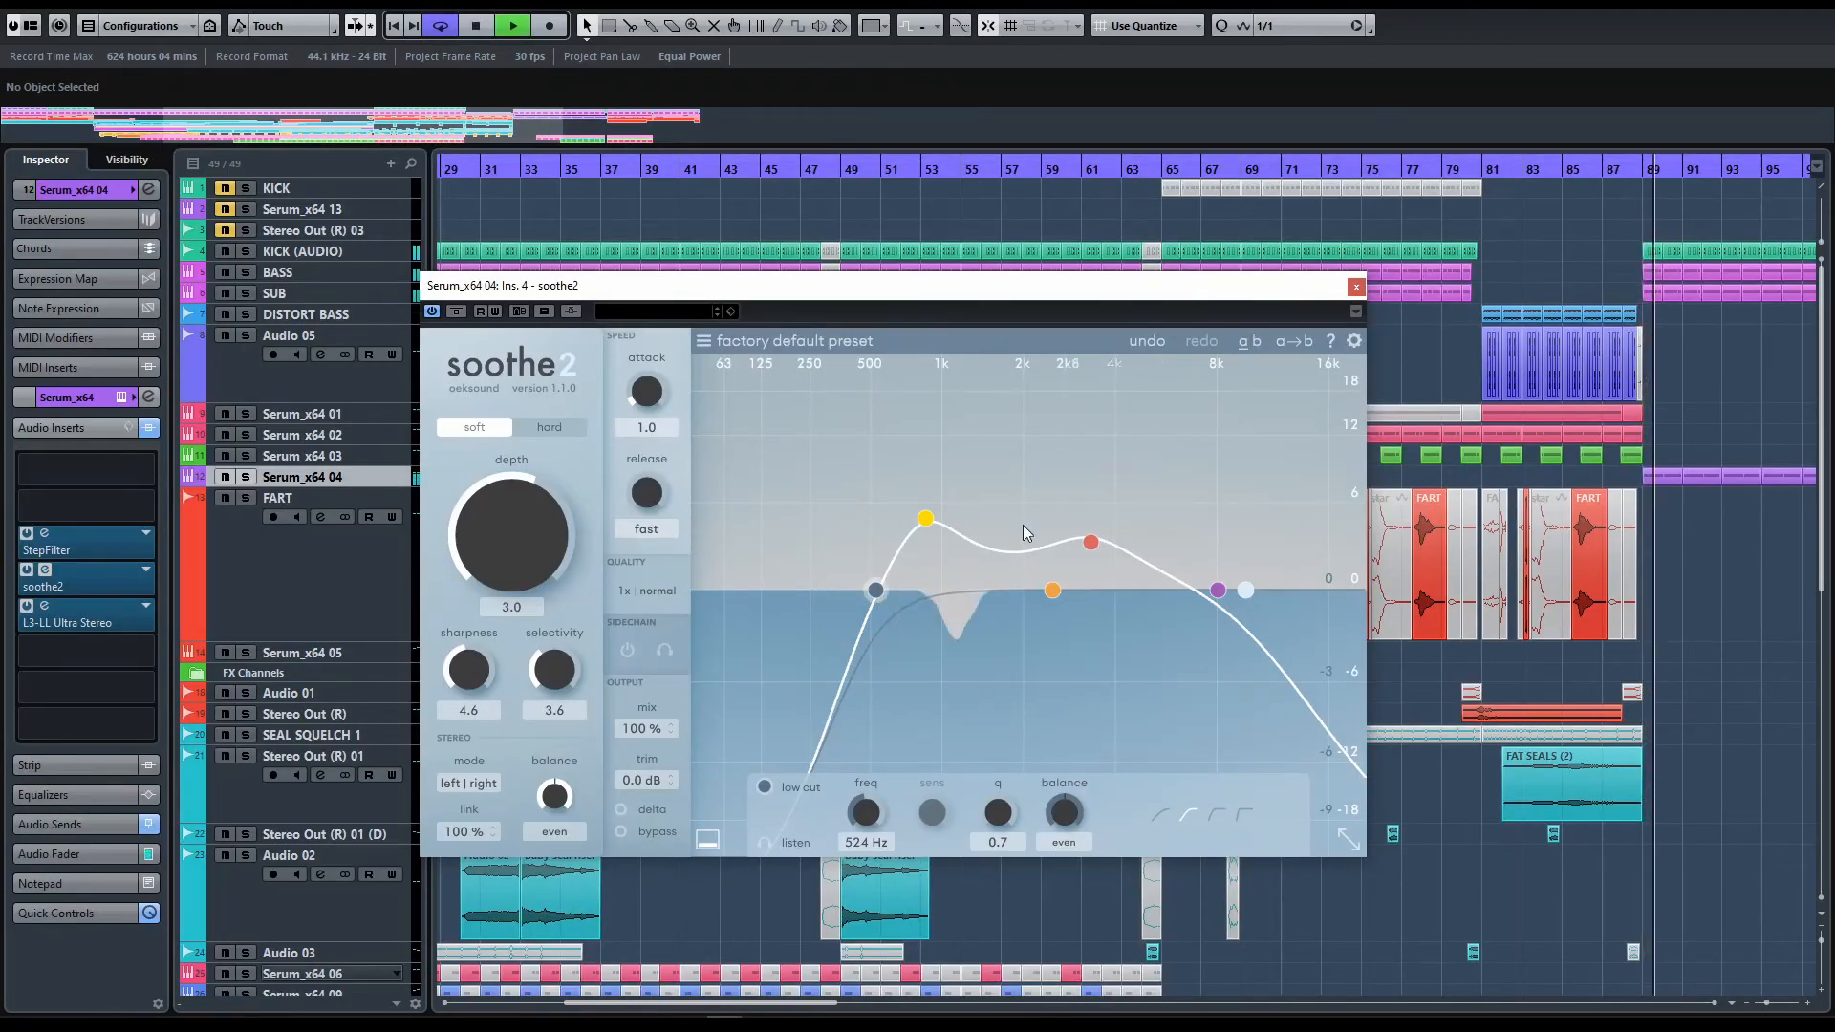
{"action": "left_click_drag", "start_coordinate": [547, 541], "coordinate": [558, 508]}
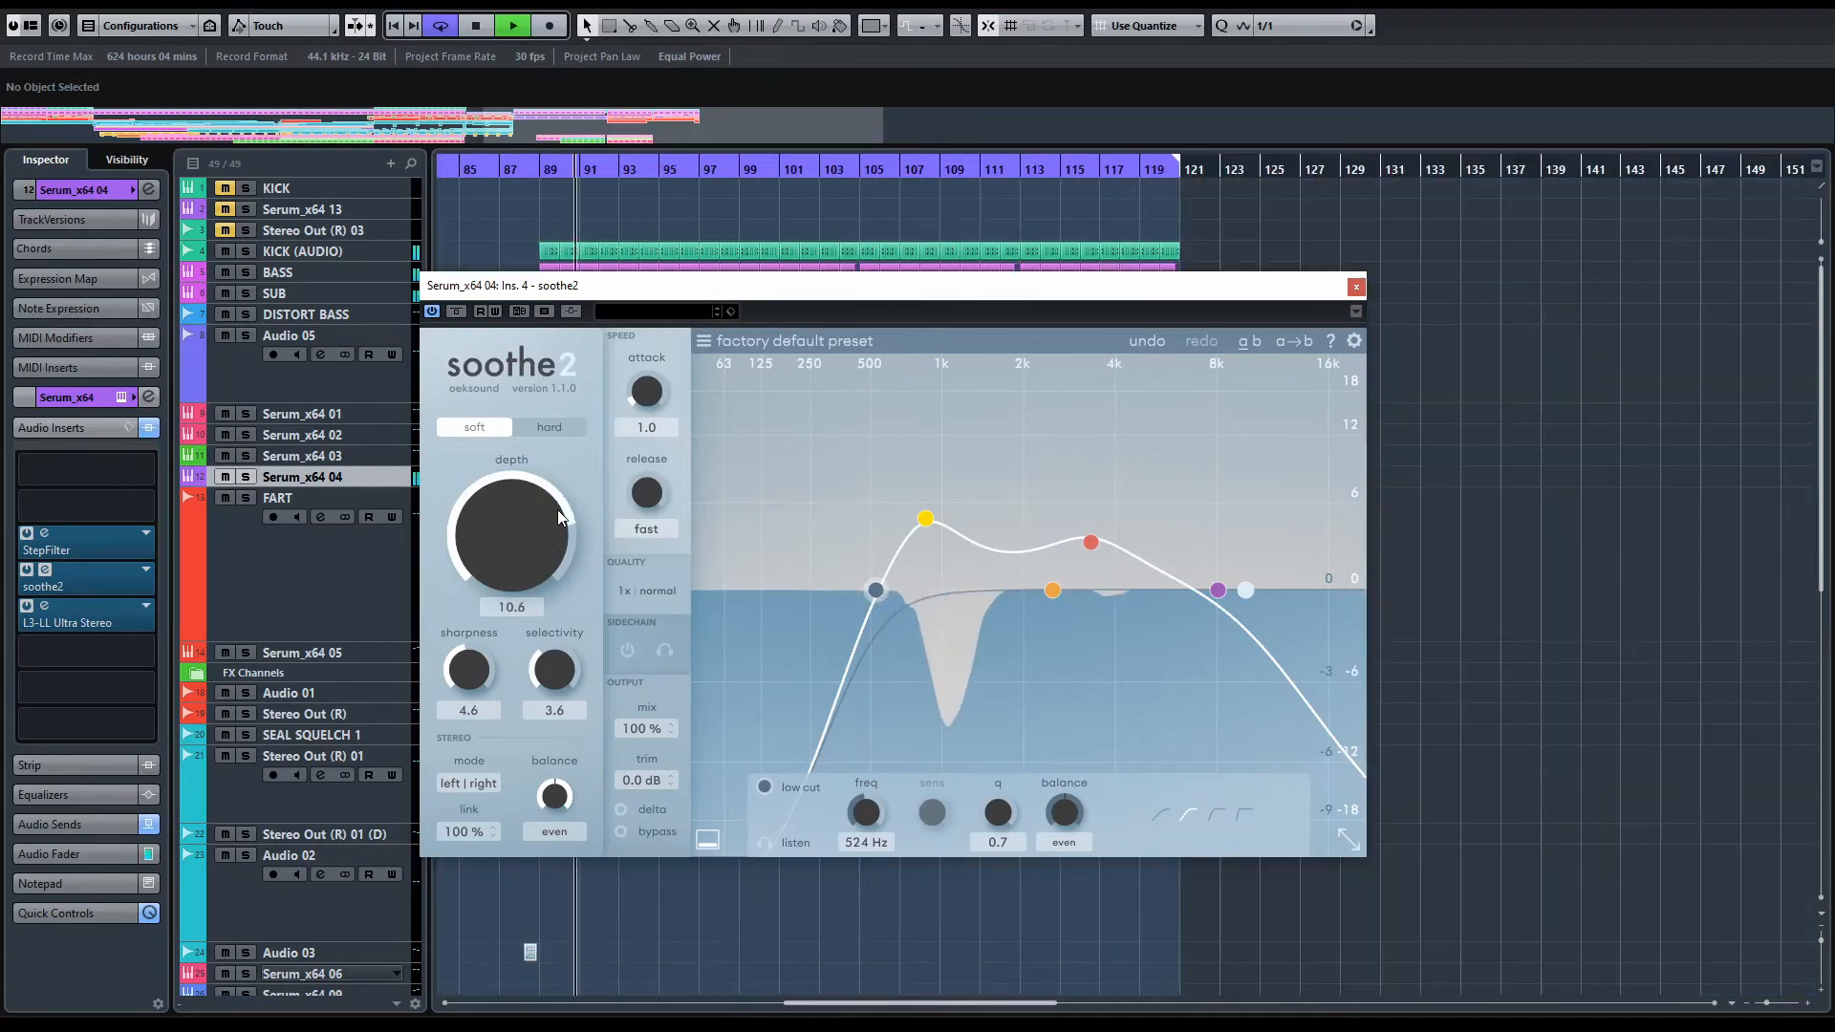
{"action": "left_click_drag", "start_coordinate": [560, 680], "coordinate": [570, 600]}
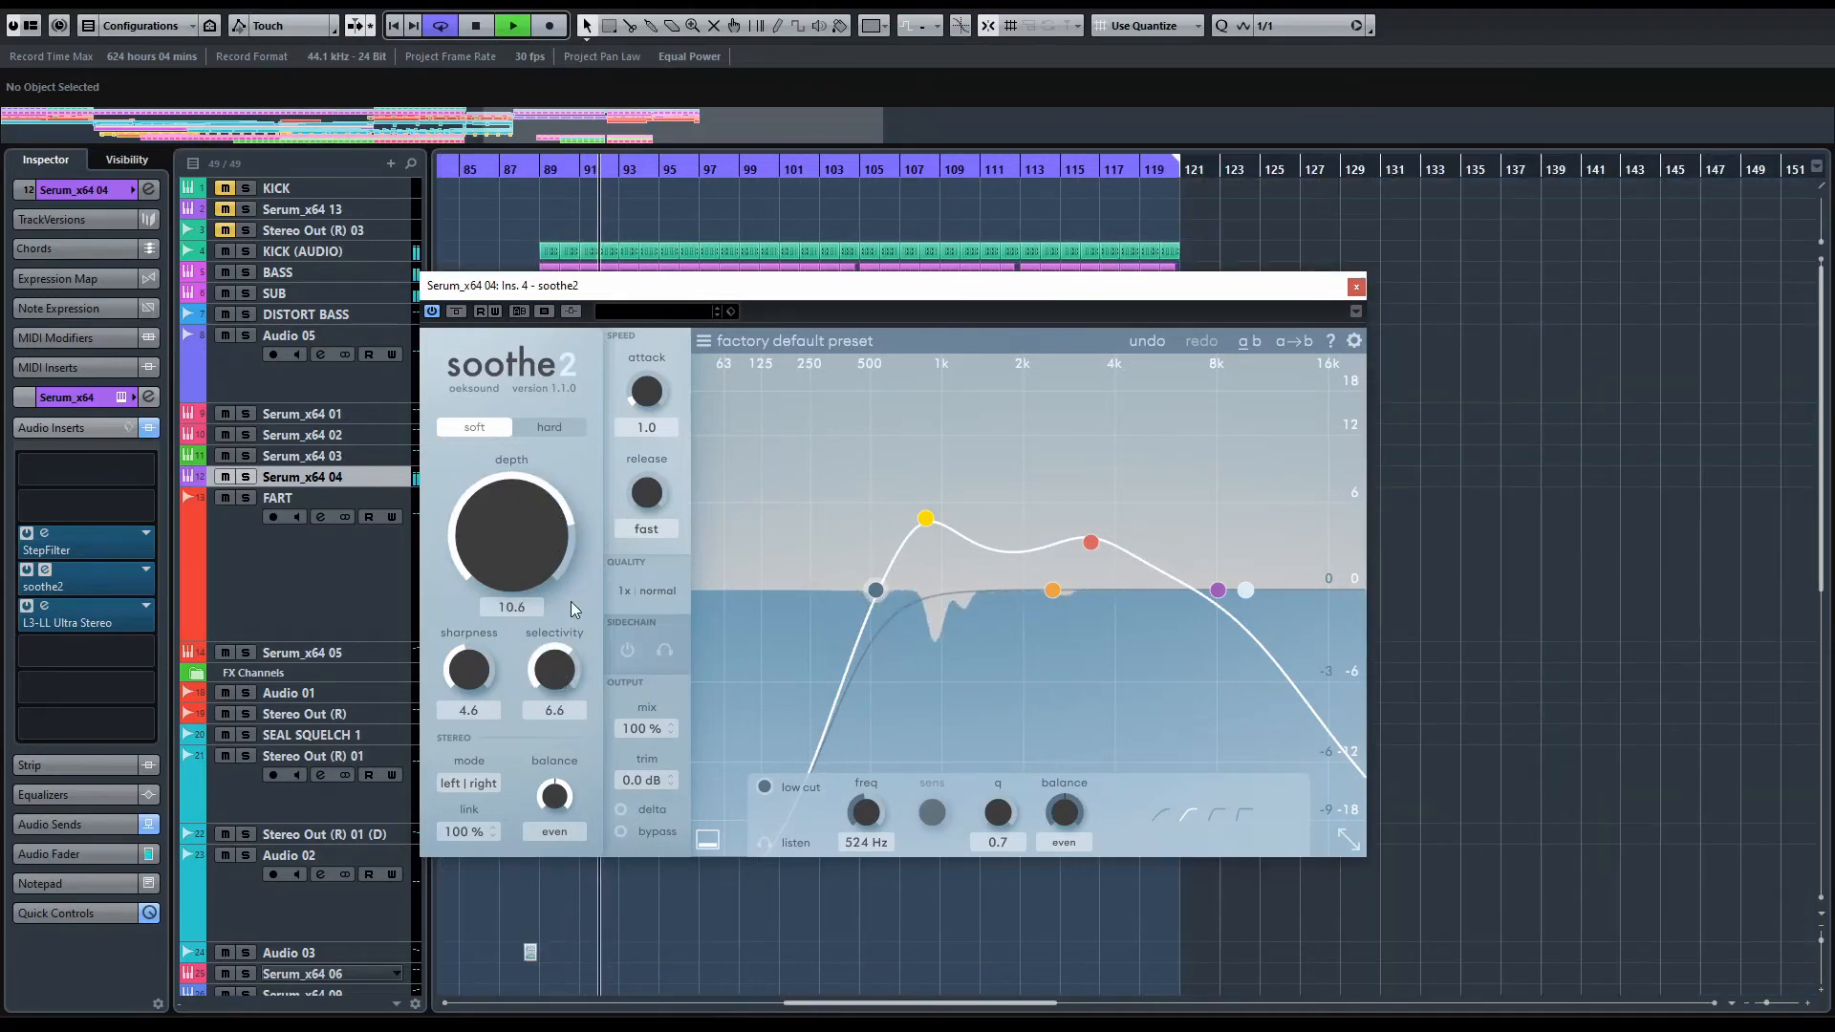
{"action": "left_click_drag", "start_coordinate": [469, 674], "coordinate": [471, 659]}
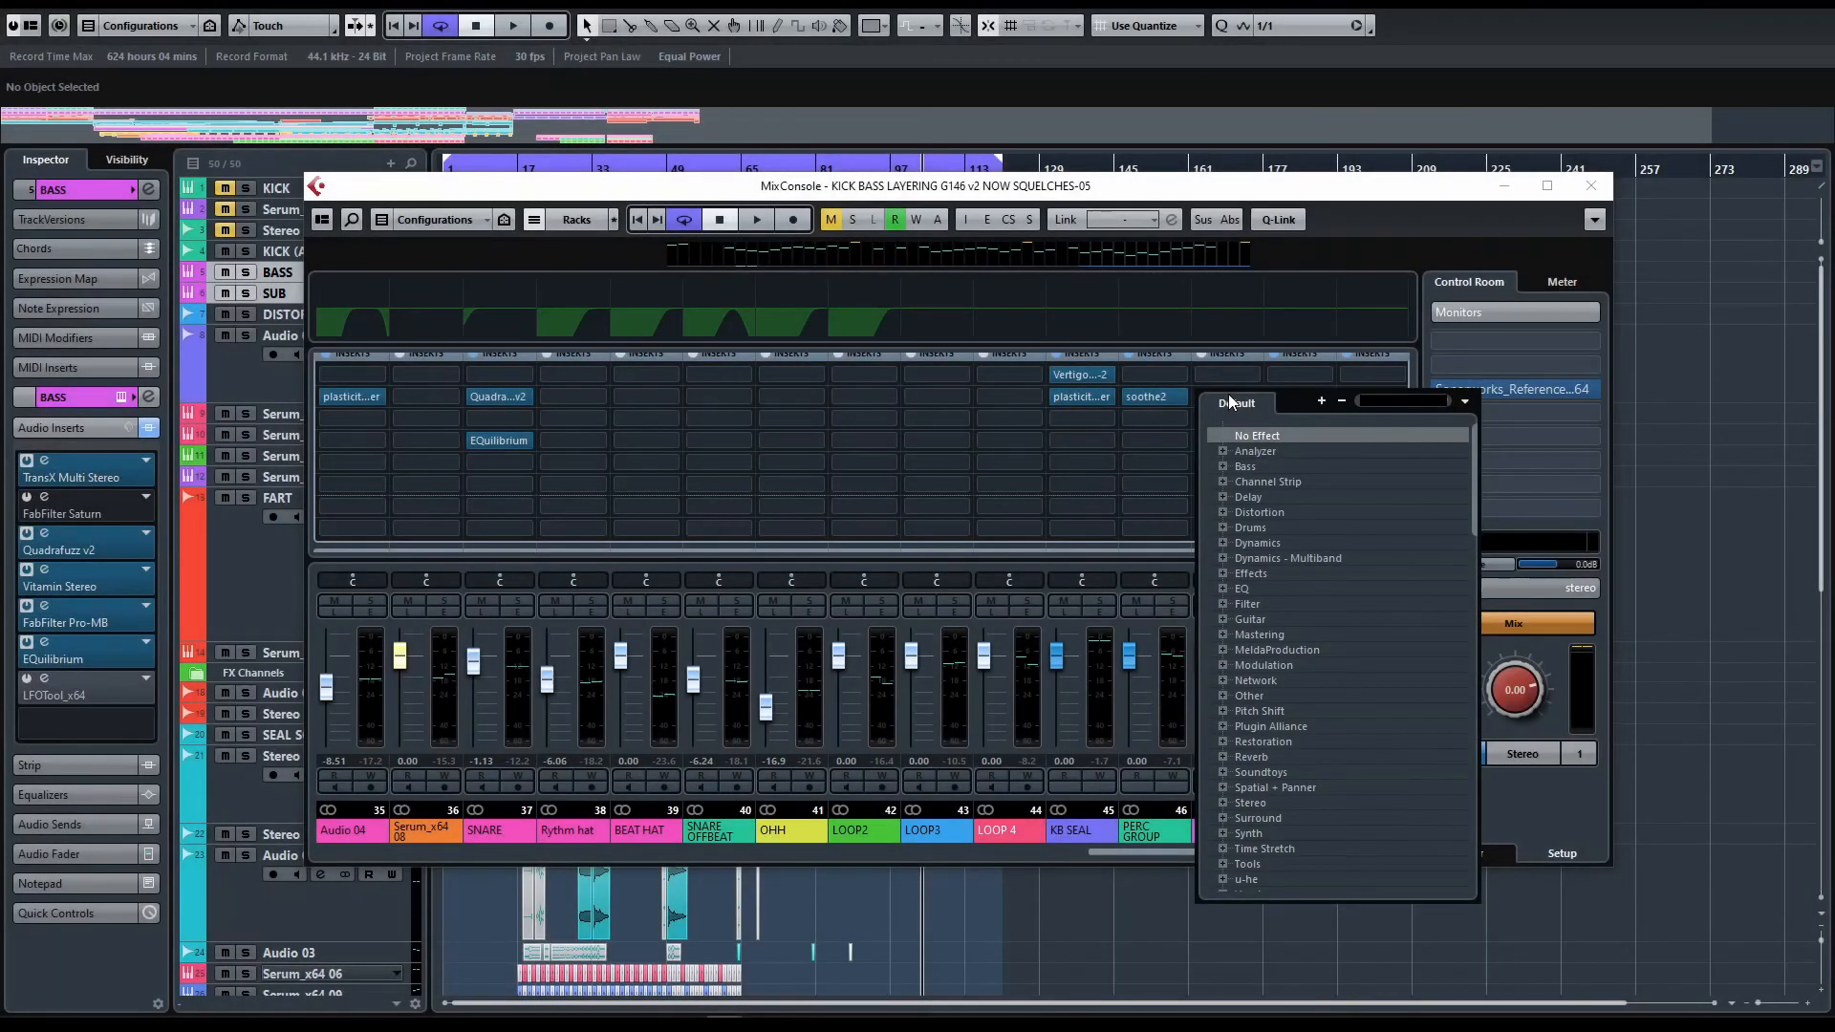
Insert soothe2 on BASS GROUP in hard mode with band 3 at 80 Hz, 8.8 dB and q 0.2
{"action": "type", "text": "soothe"}
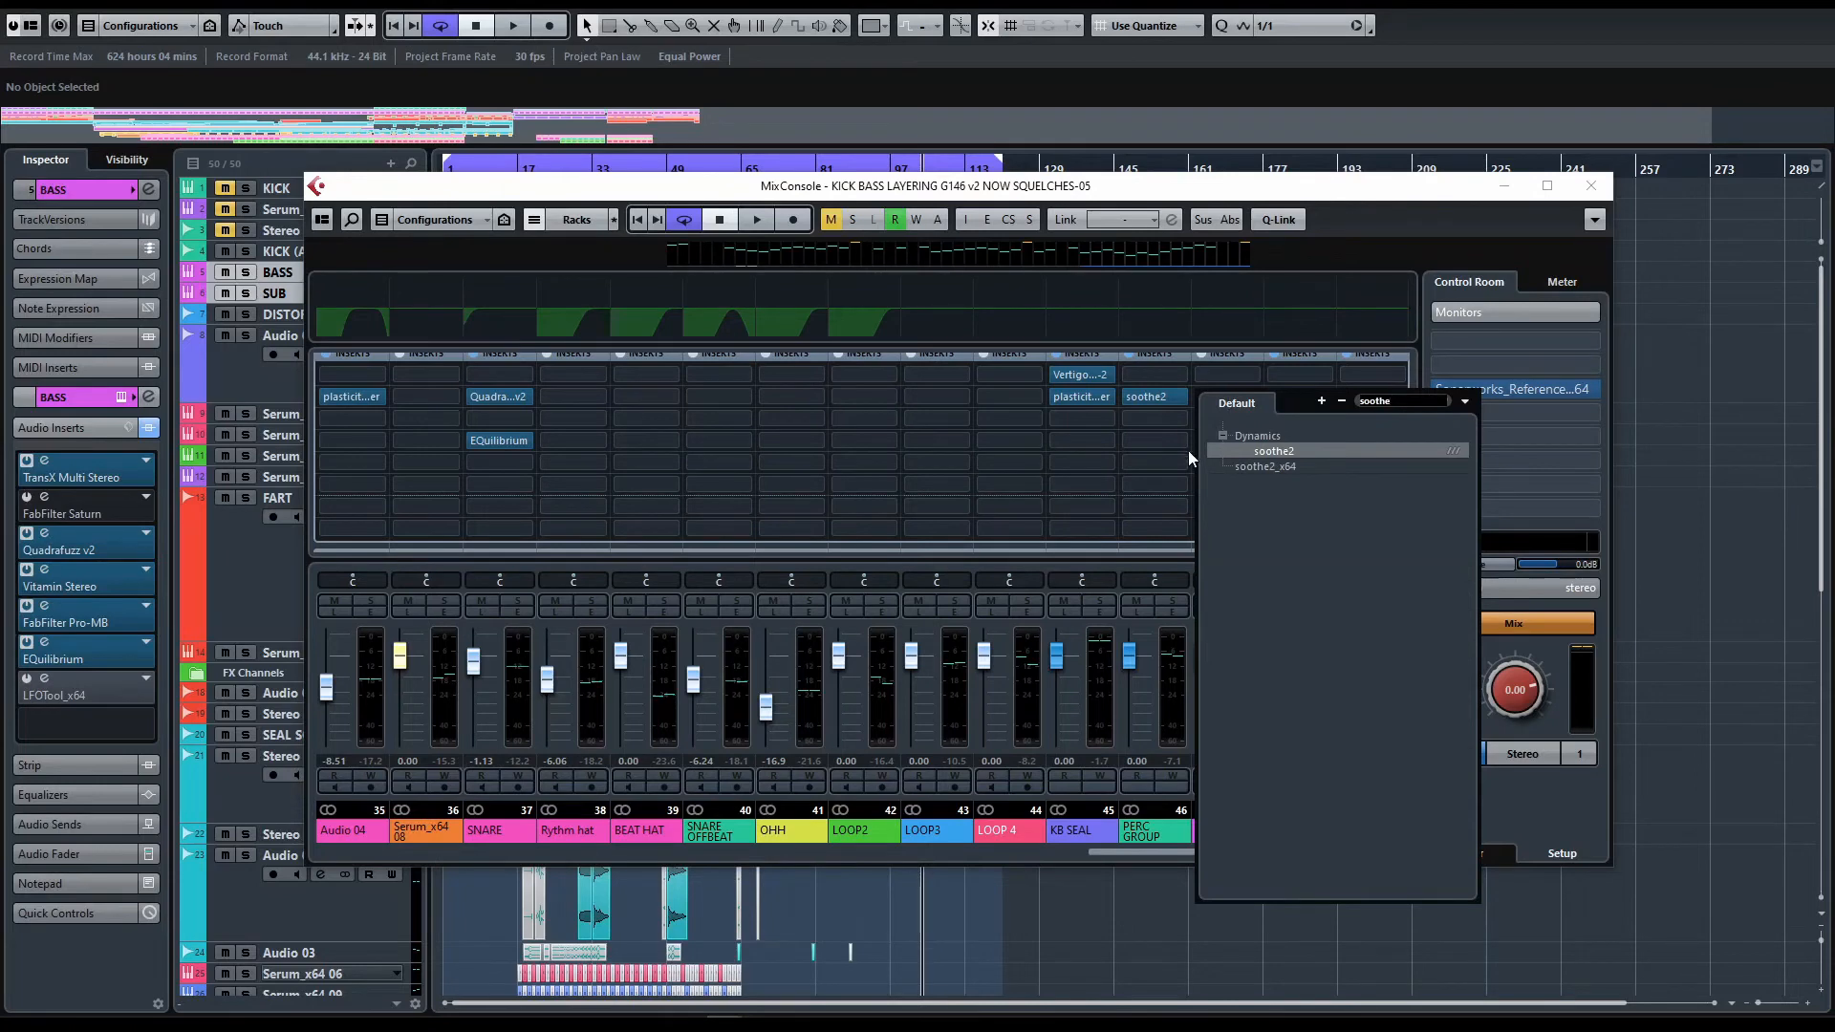
{"action": "left_click", "coordinate": [1292, 449]}
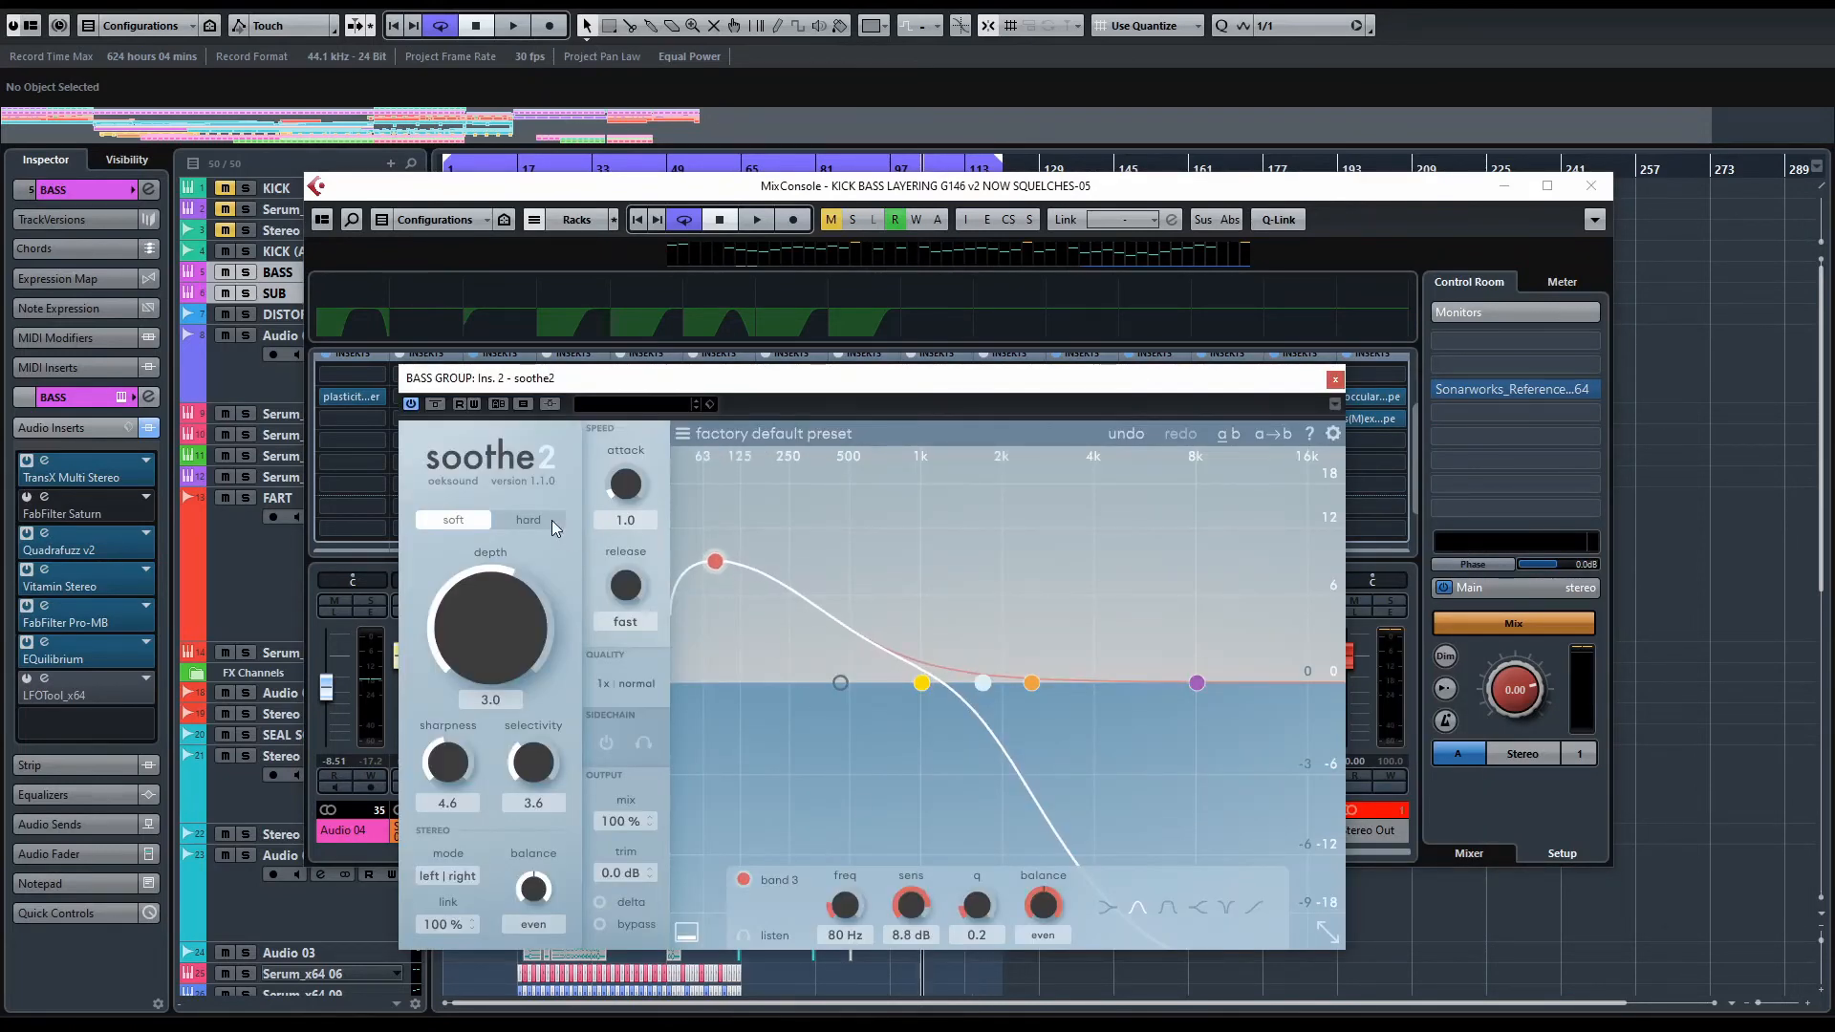
{"action": "scroll", "coordinate": [634, 497], "scroll_direction": "up", "scroll_amount": 4}
{"action": "scroll", "coordinate": [634, 485], "scroll_direction": "down", "scroll_amount": 4}
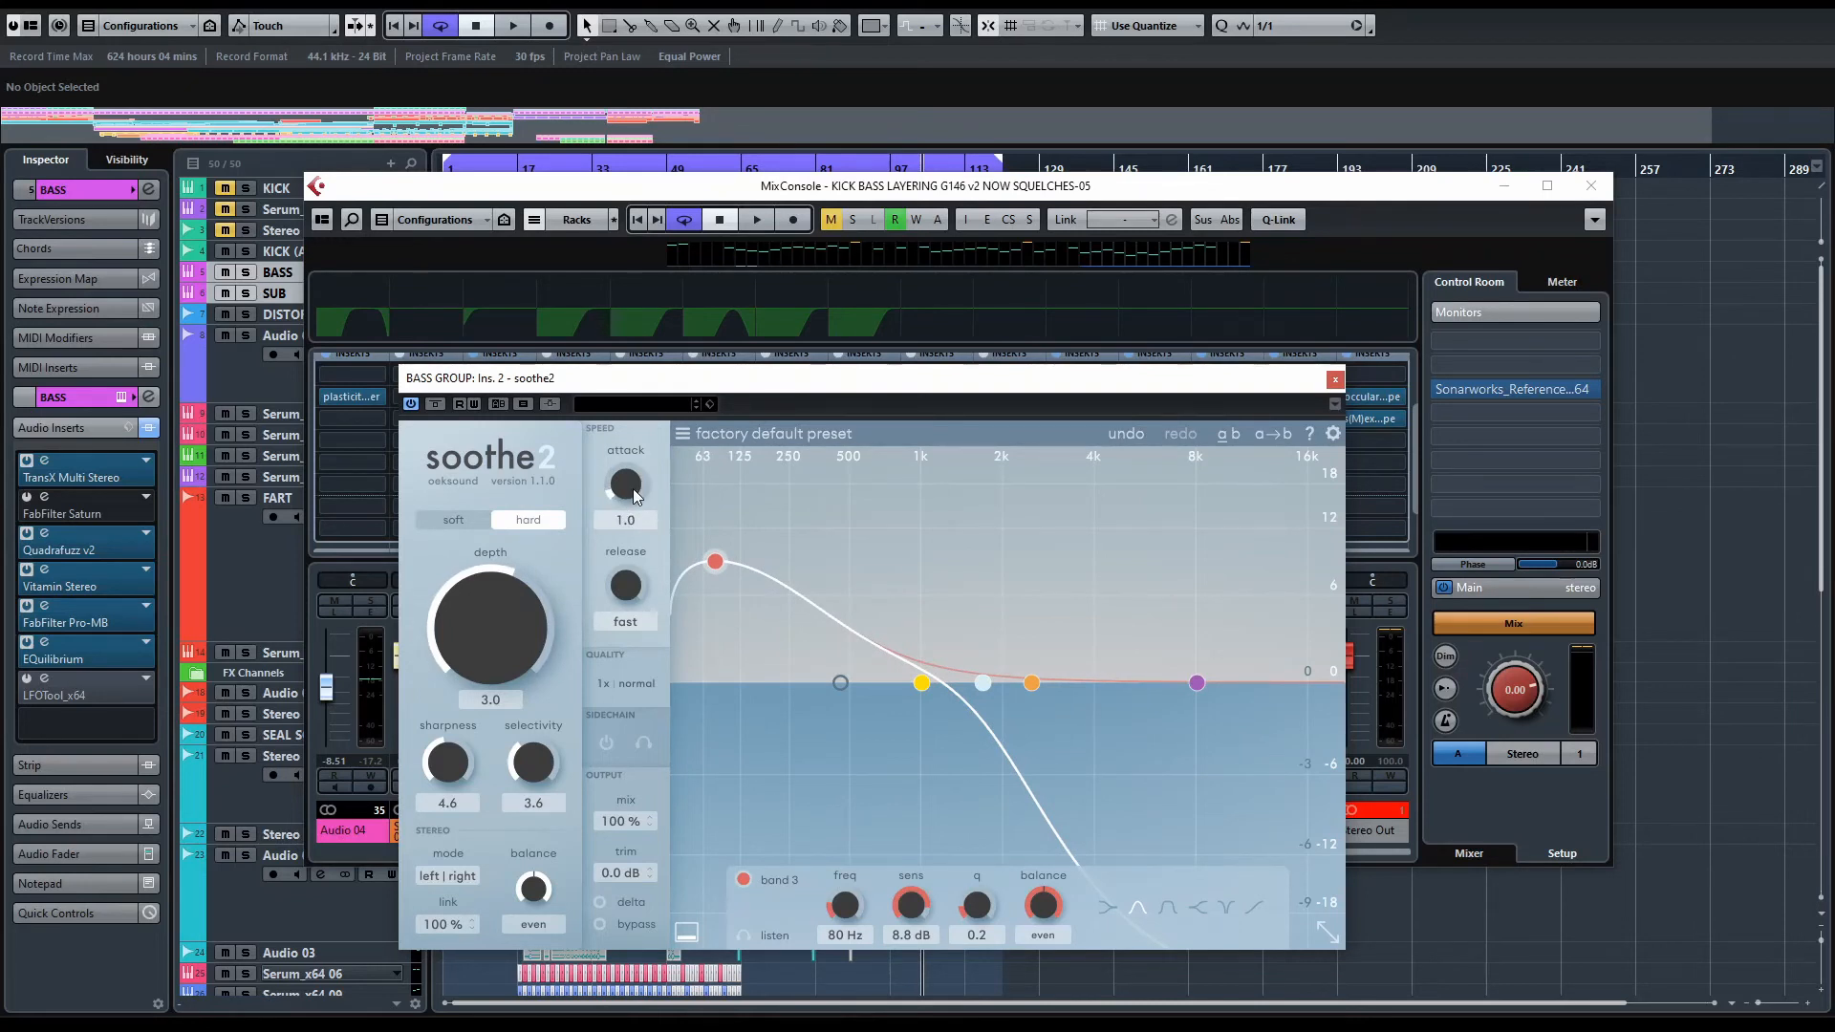
{"action": "left_click_drag", "start_coordinate": [1300, 394], "coordinate": [1362, 403]}
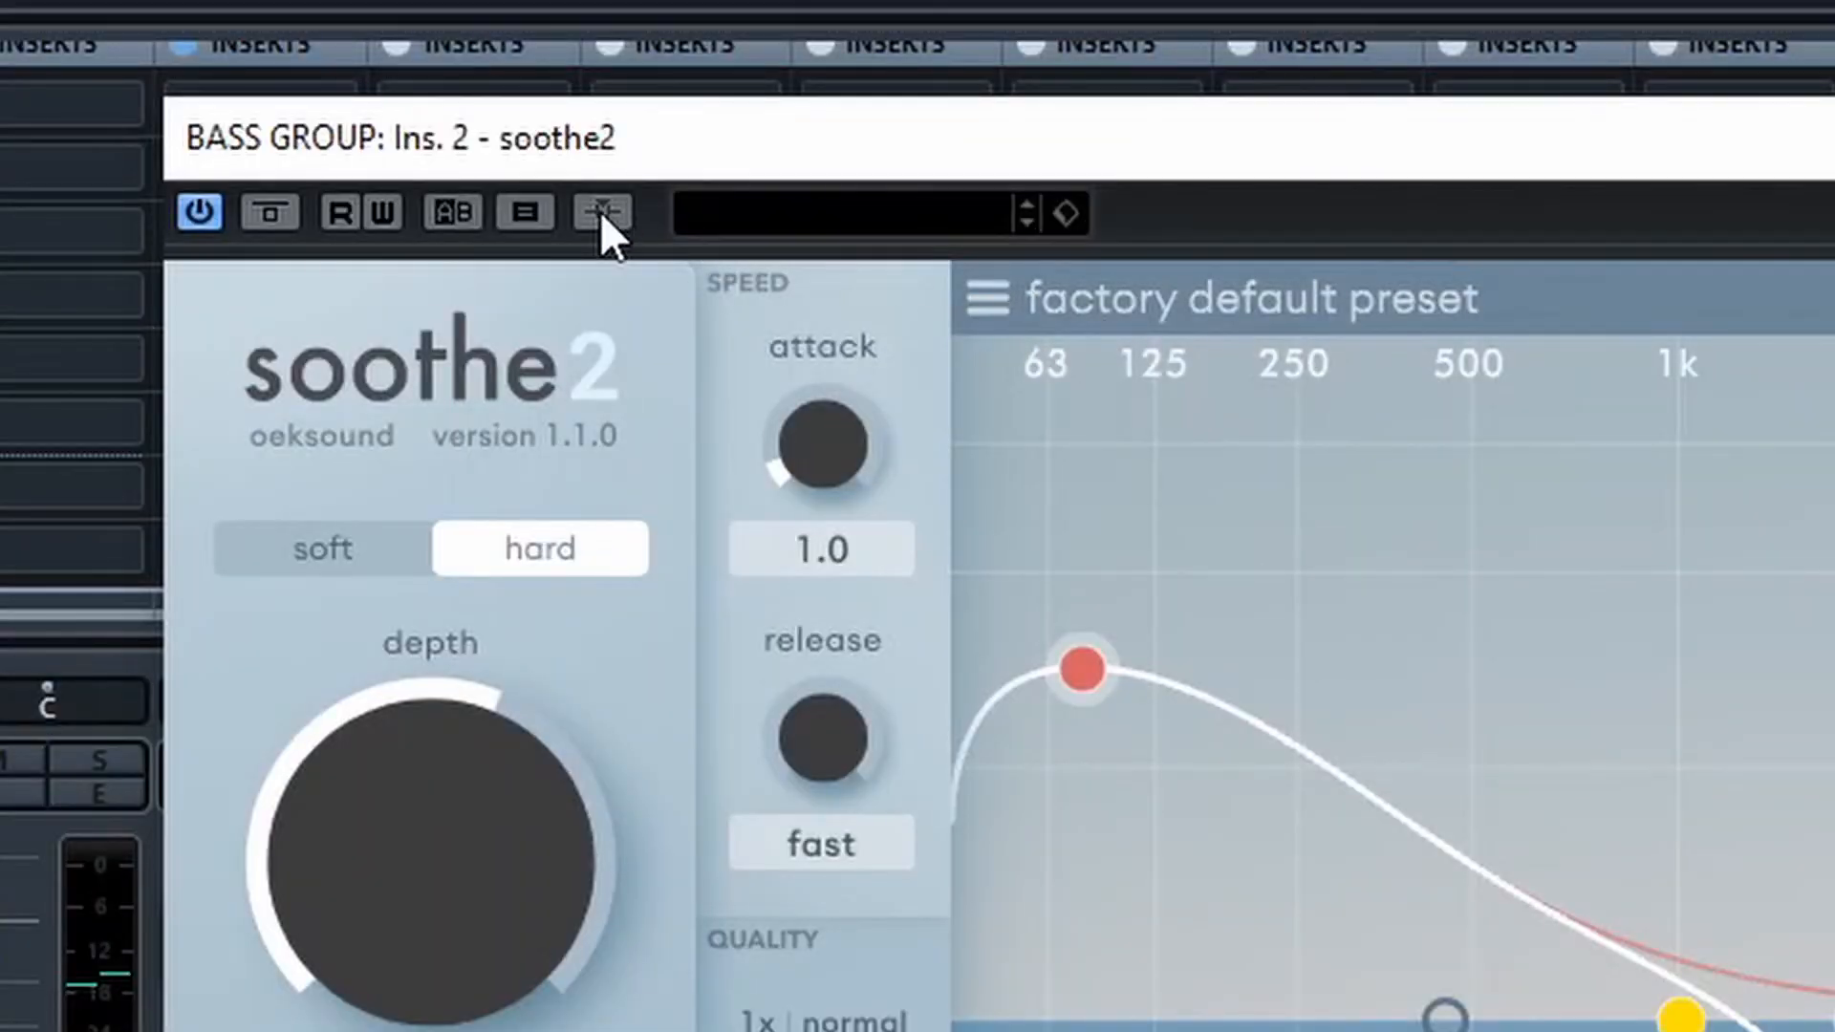
Activate side-chaining for soothe2 on BASS GROUP and route a KICK (AUDIO) send to its side-chain input
{"action": "left_click", "coordinate": [600, 211]}
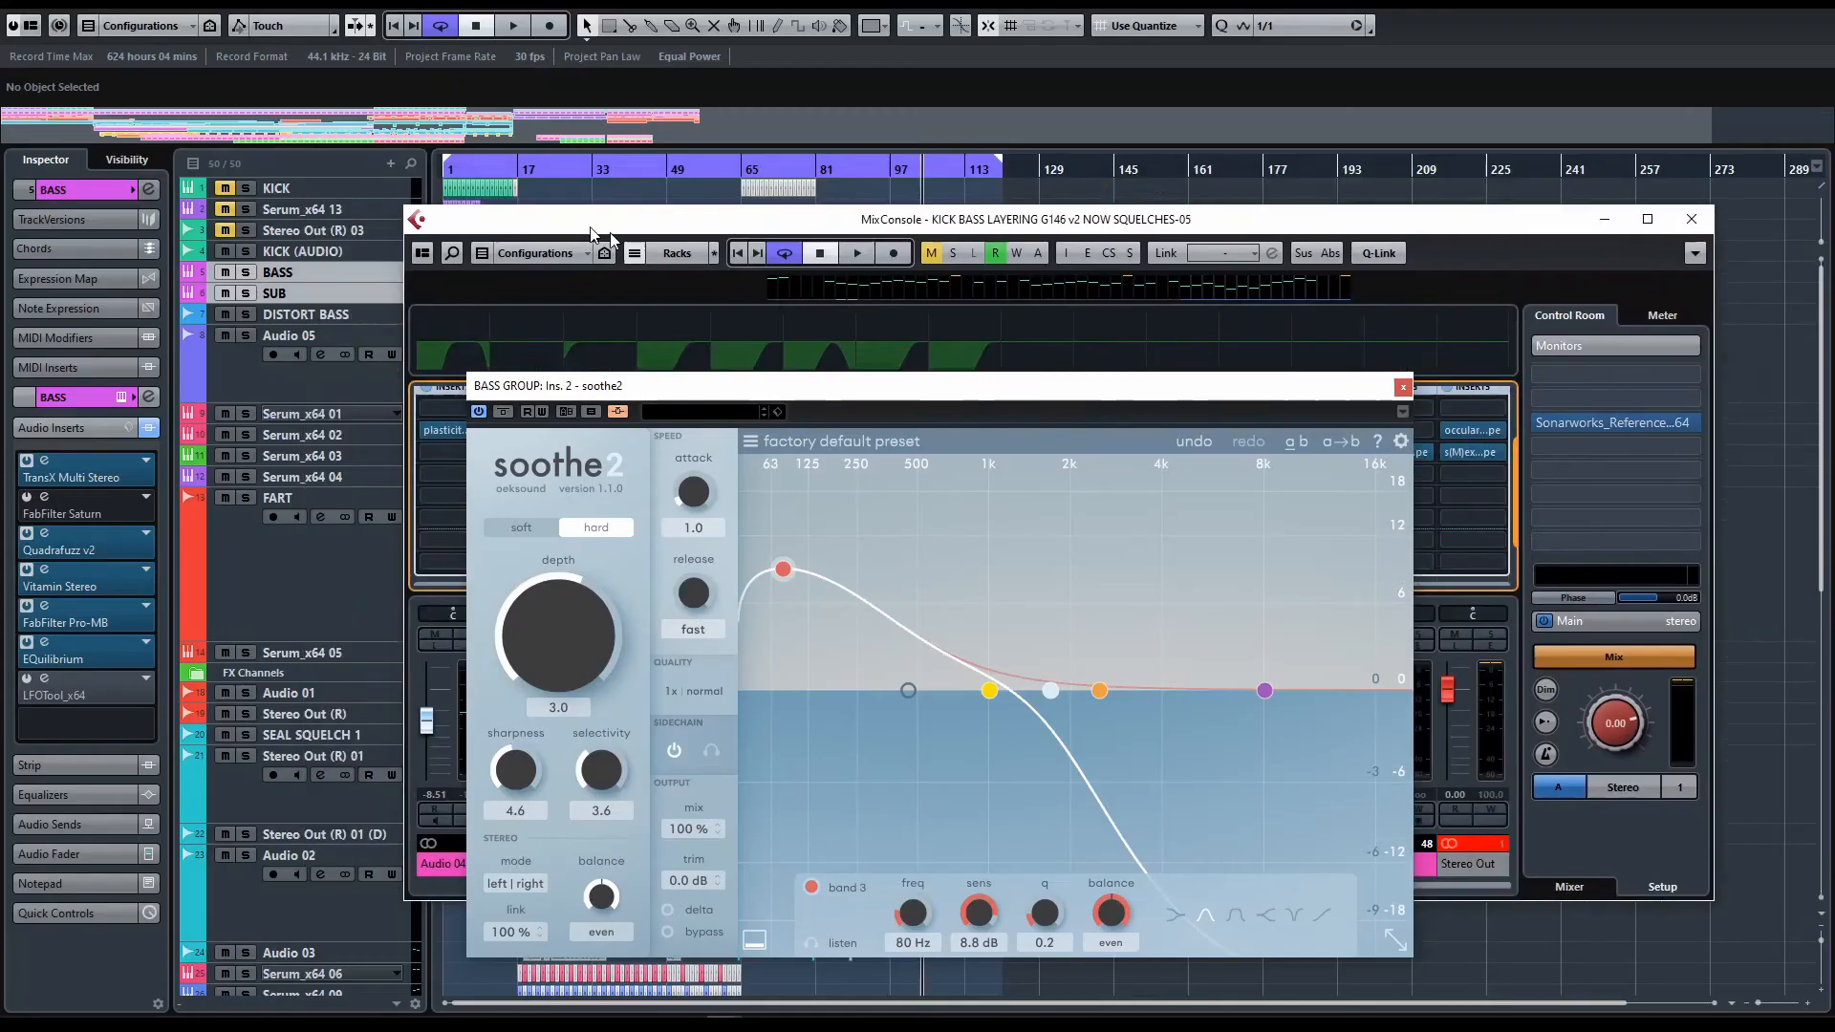
{"action": "left_click", "coordinate": [400, 247]}
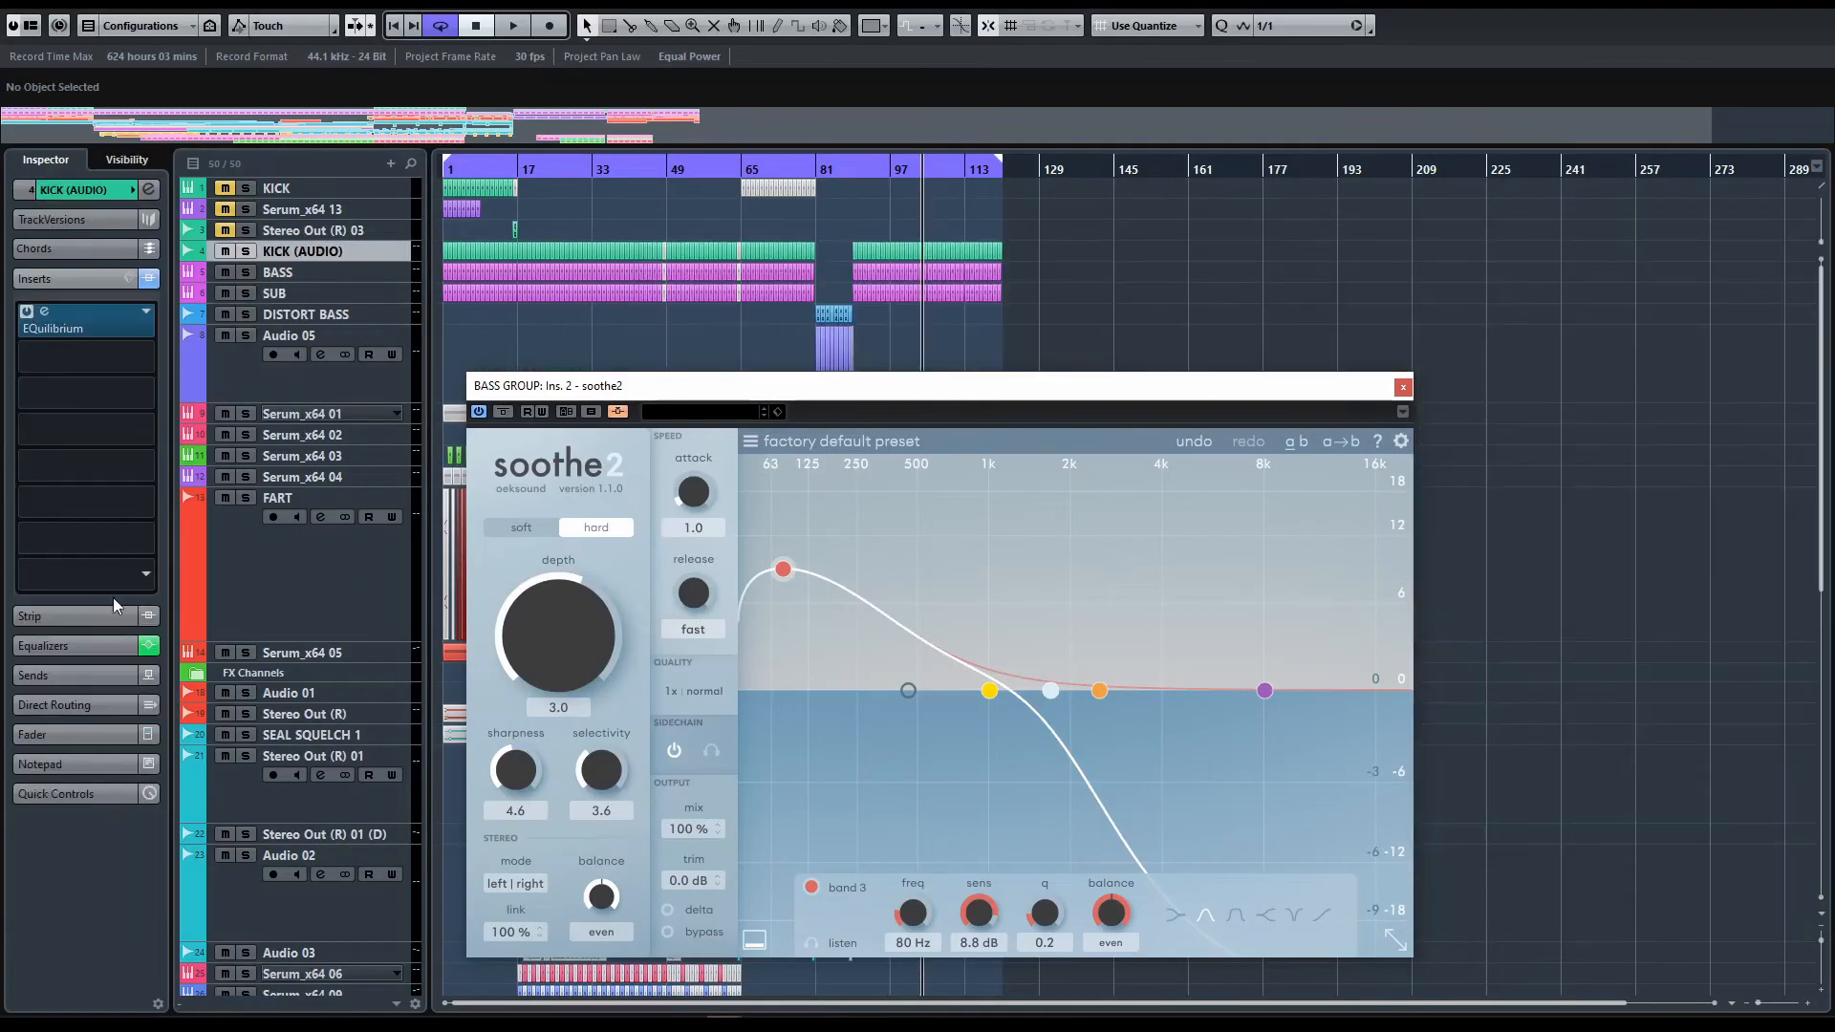
{"action": "left_click", "coordinate": [67, 734]}
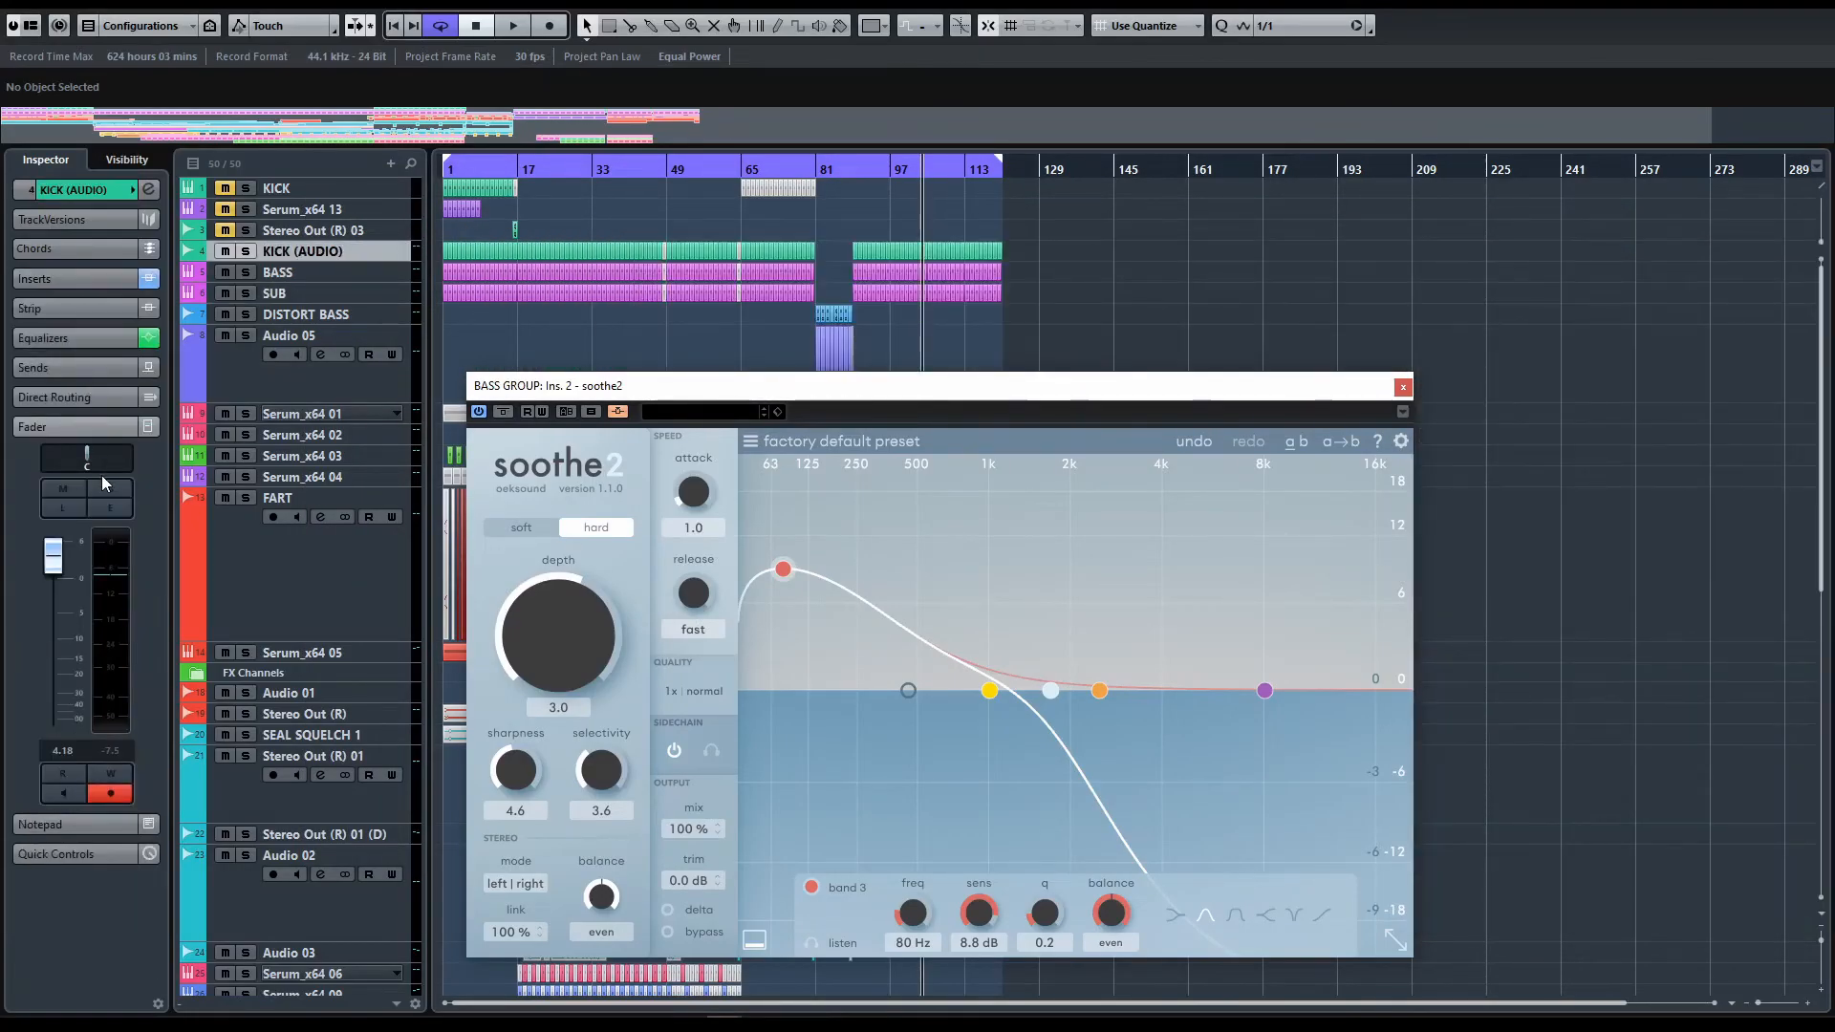
{"action": "left_click", "coordinate": [62, 369]}
{"action": "left_click", "coordinate": [94, 455]}
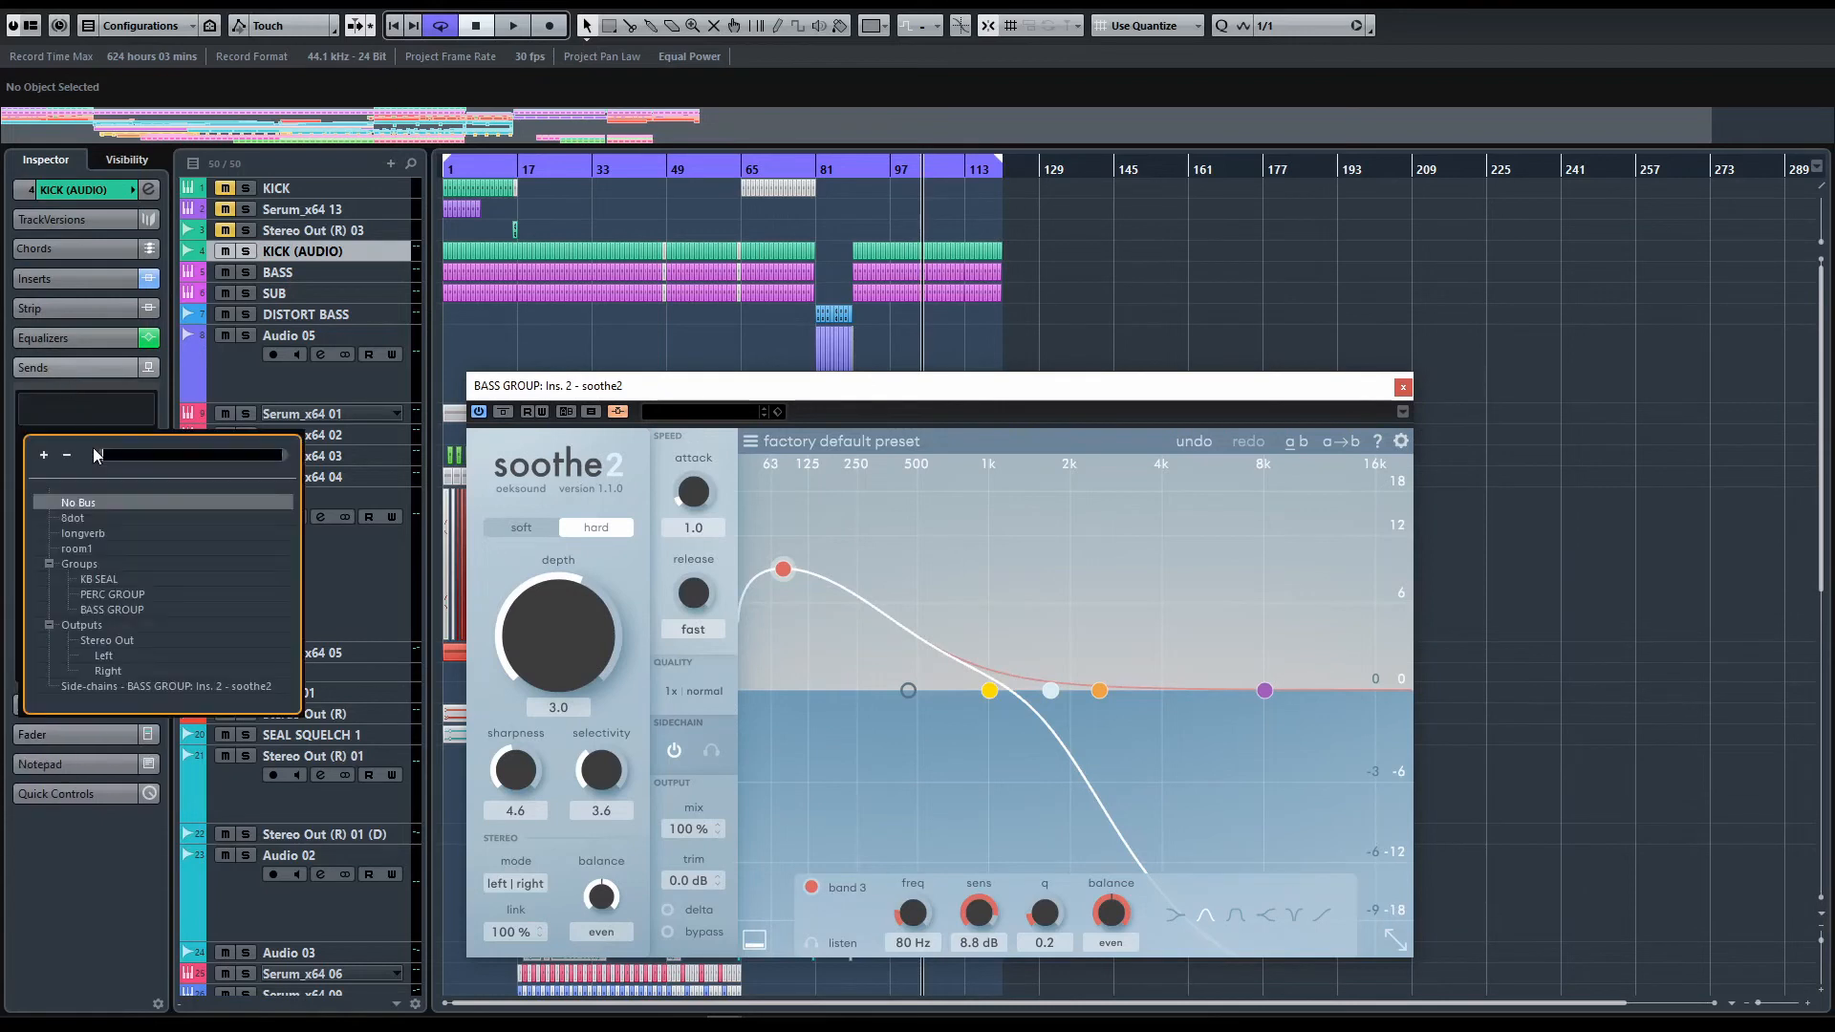
{"action": "left_click", "coordinate": [120, 685]}
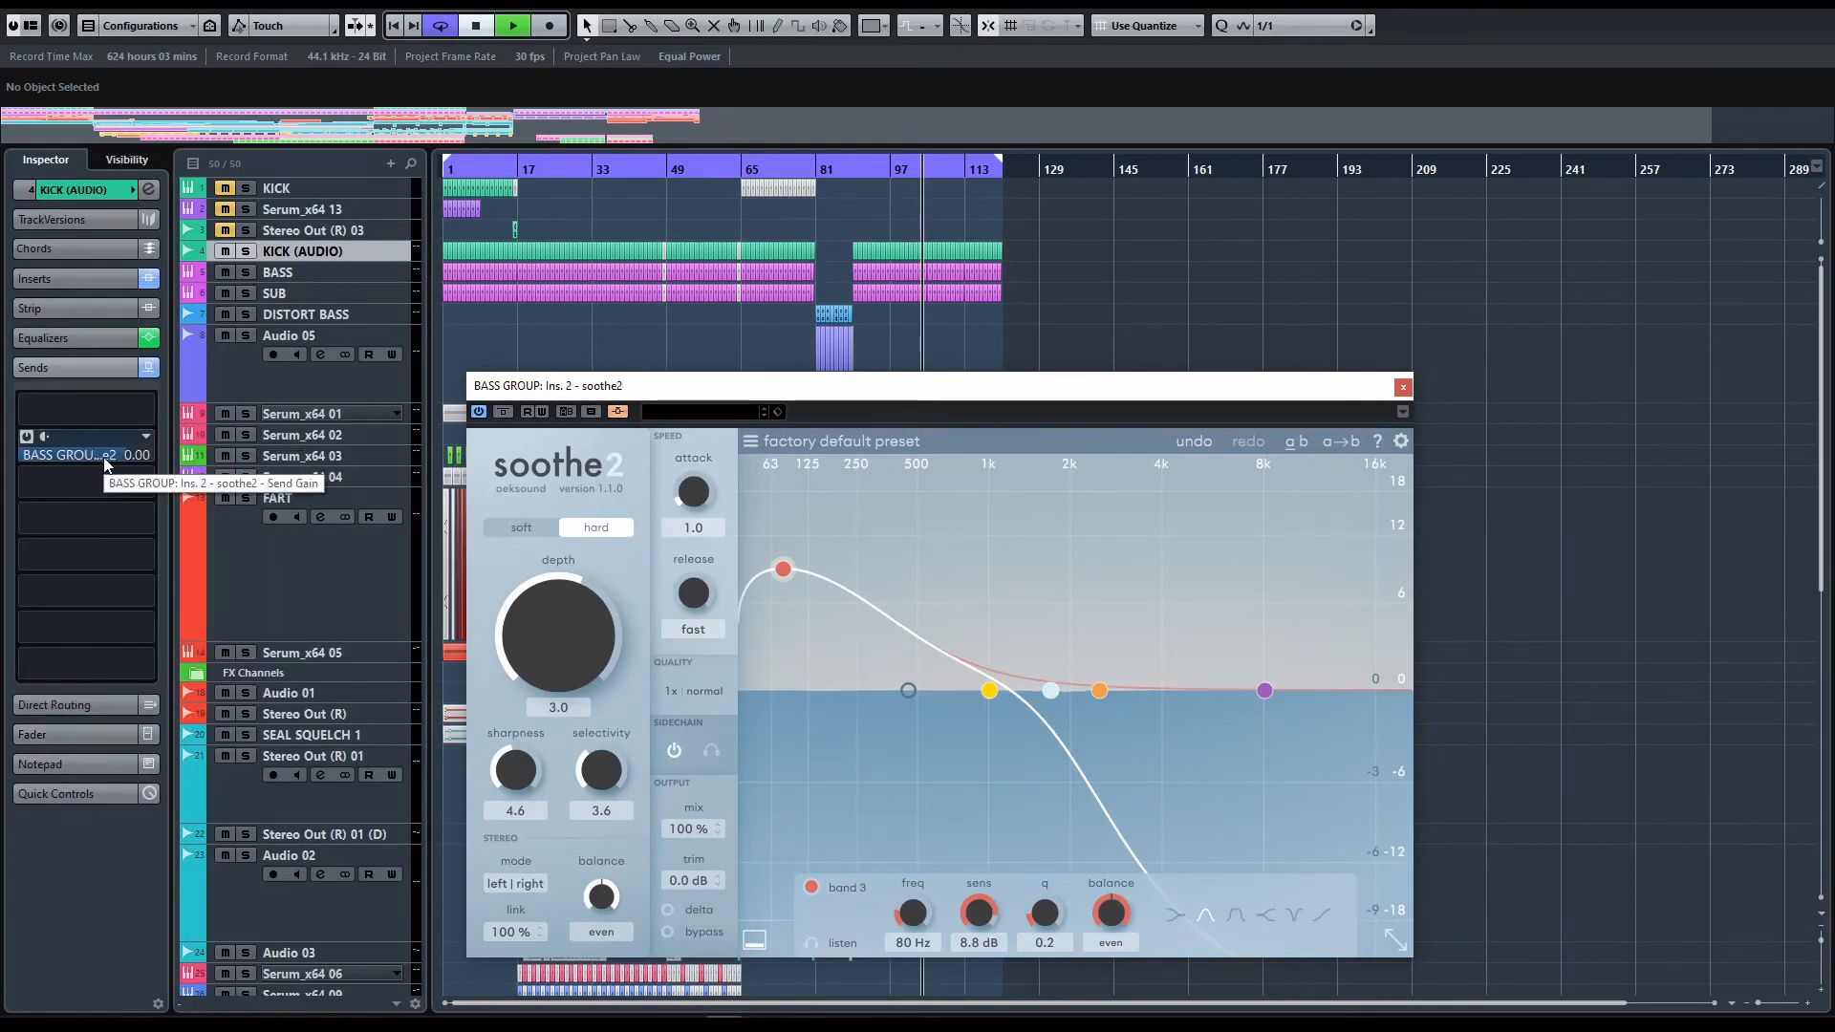
Move band 3 of soothe2 on BASS GROUP to 106 Hz and 9.2 dB, and set the high cut to 844 Hz
{"action": "left_click_drag", "start_coordinate": [789, 577], "coordinate": [801, 571]}
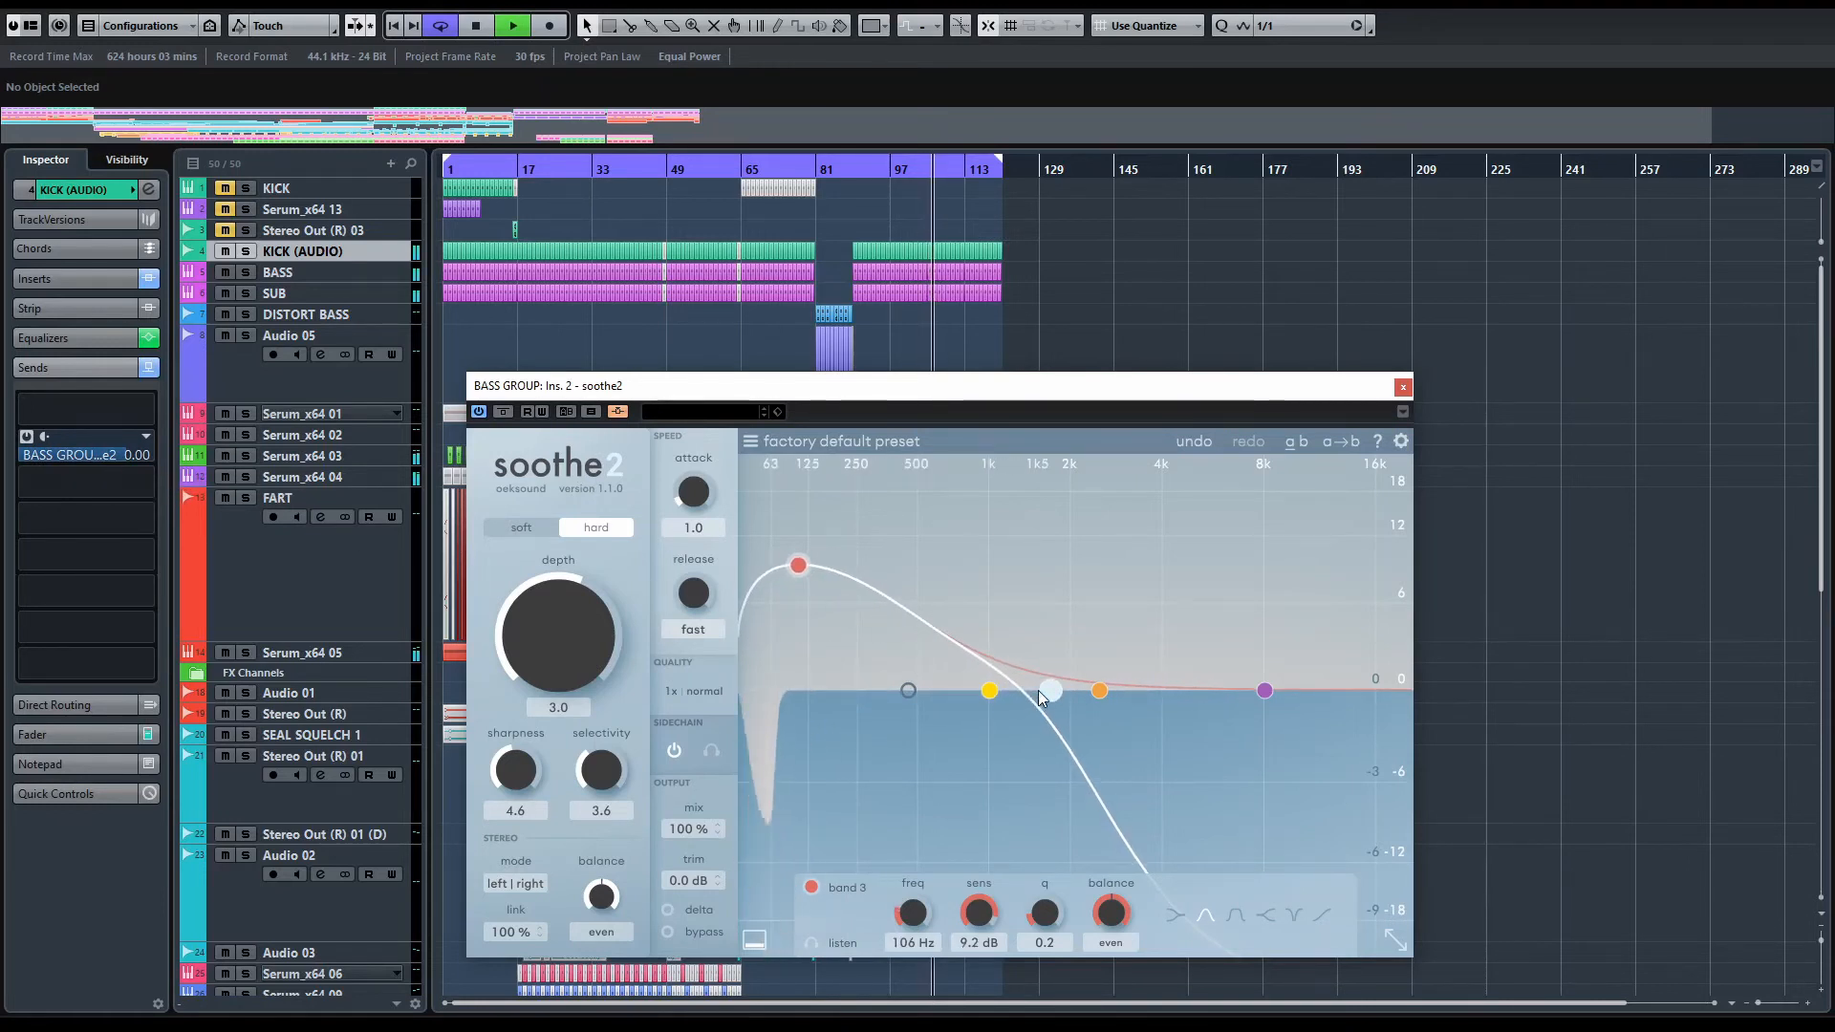
{"action": "left_click_drag", "start_coordinate": [1046, 690], "coordinate": [969, 692]}
Audition depth and release changes on BASS GROUP, set depth to 3.9 with fast release, and lower band 3's frequency and sensitivity
{"action": "left_click_drag", "start_coordinate": [594, 646], "coordinate": [541, 565]}
{"action": "left_click_drag", "start_coordinate": [544, 547], "coordinate": [552, 629]}
{"action": "left_click_drag", "start_coordinate": [694, 594], "coordinate": [696, 505]}
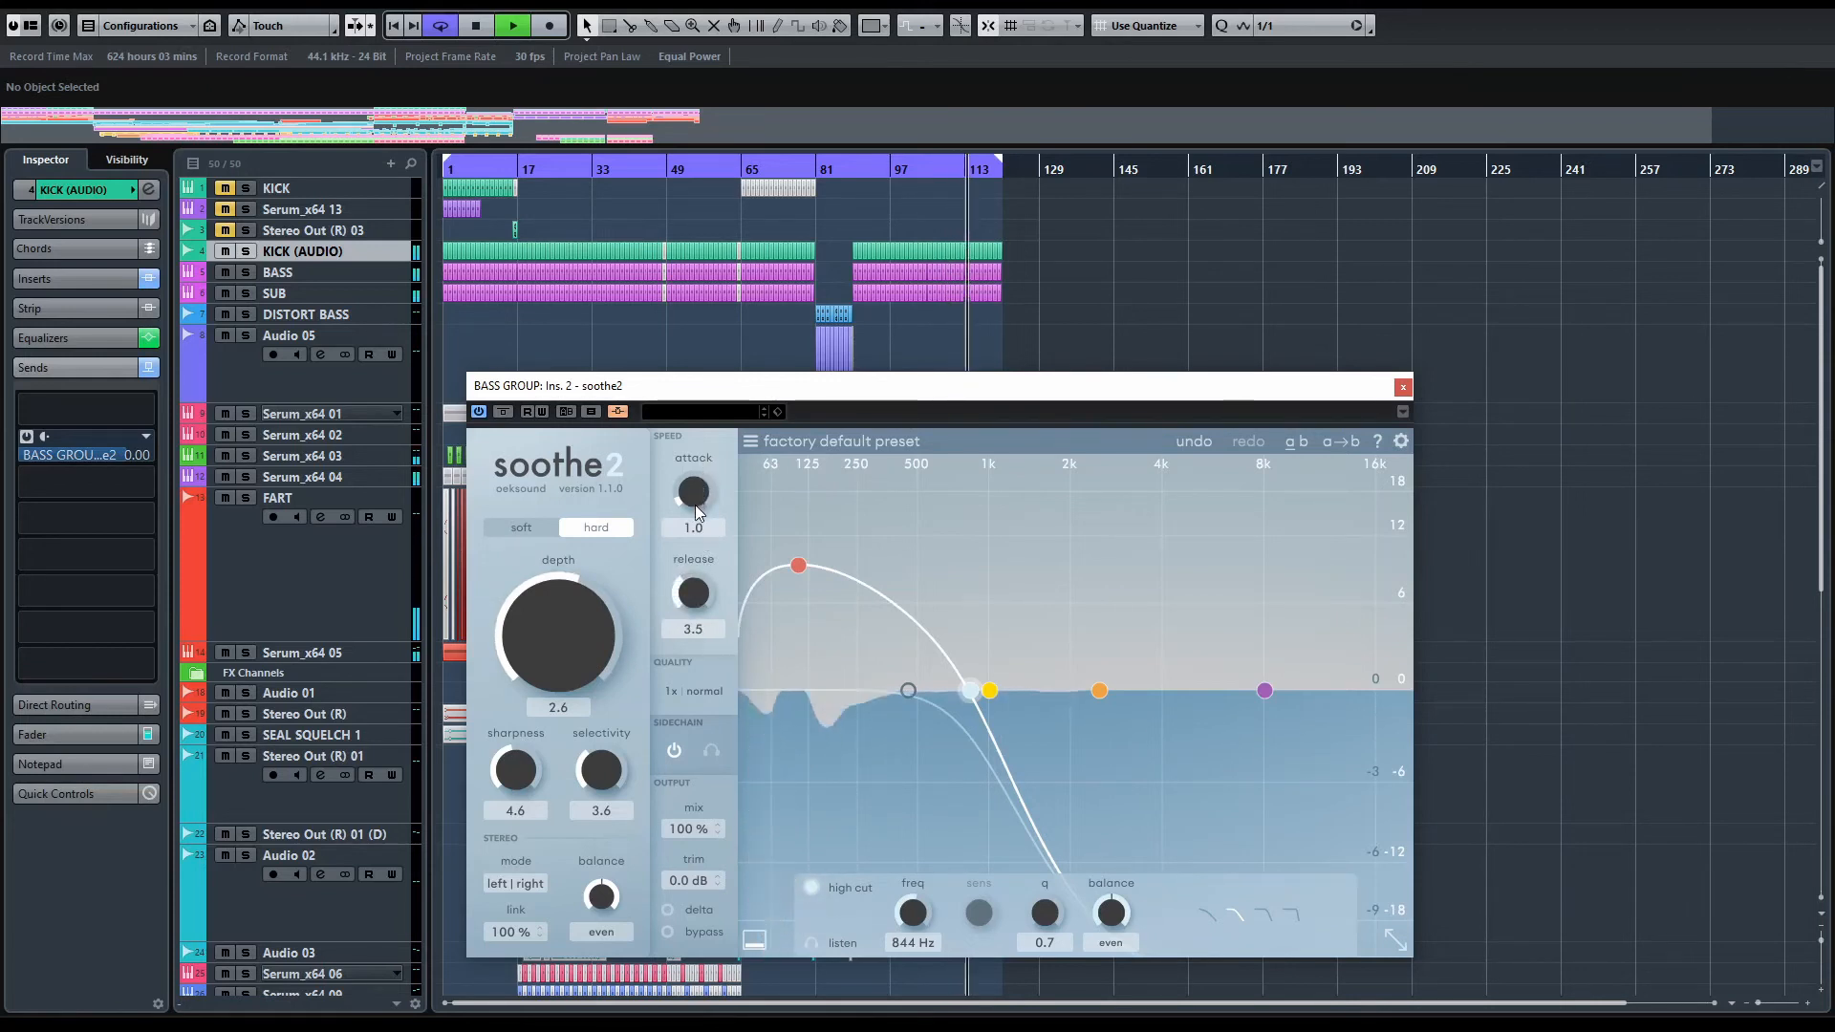
{"action": "left_click_drag", "start_coordinate": [558, 634], "coordinate": [529, 665]}
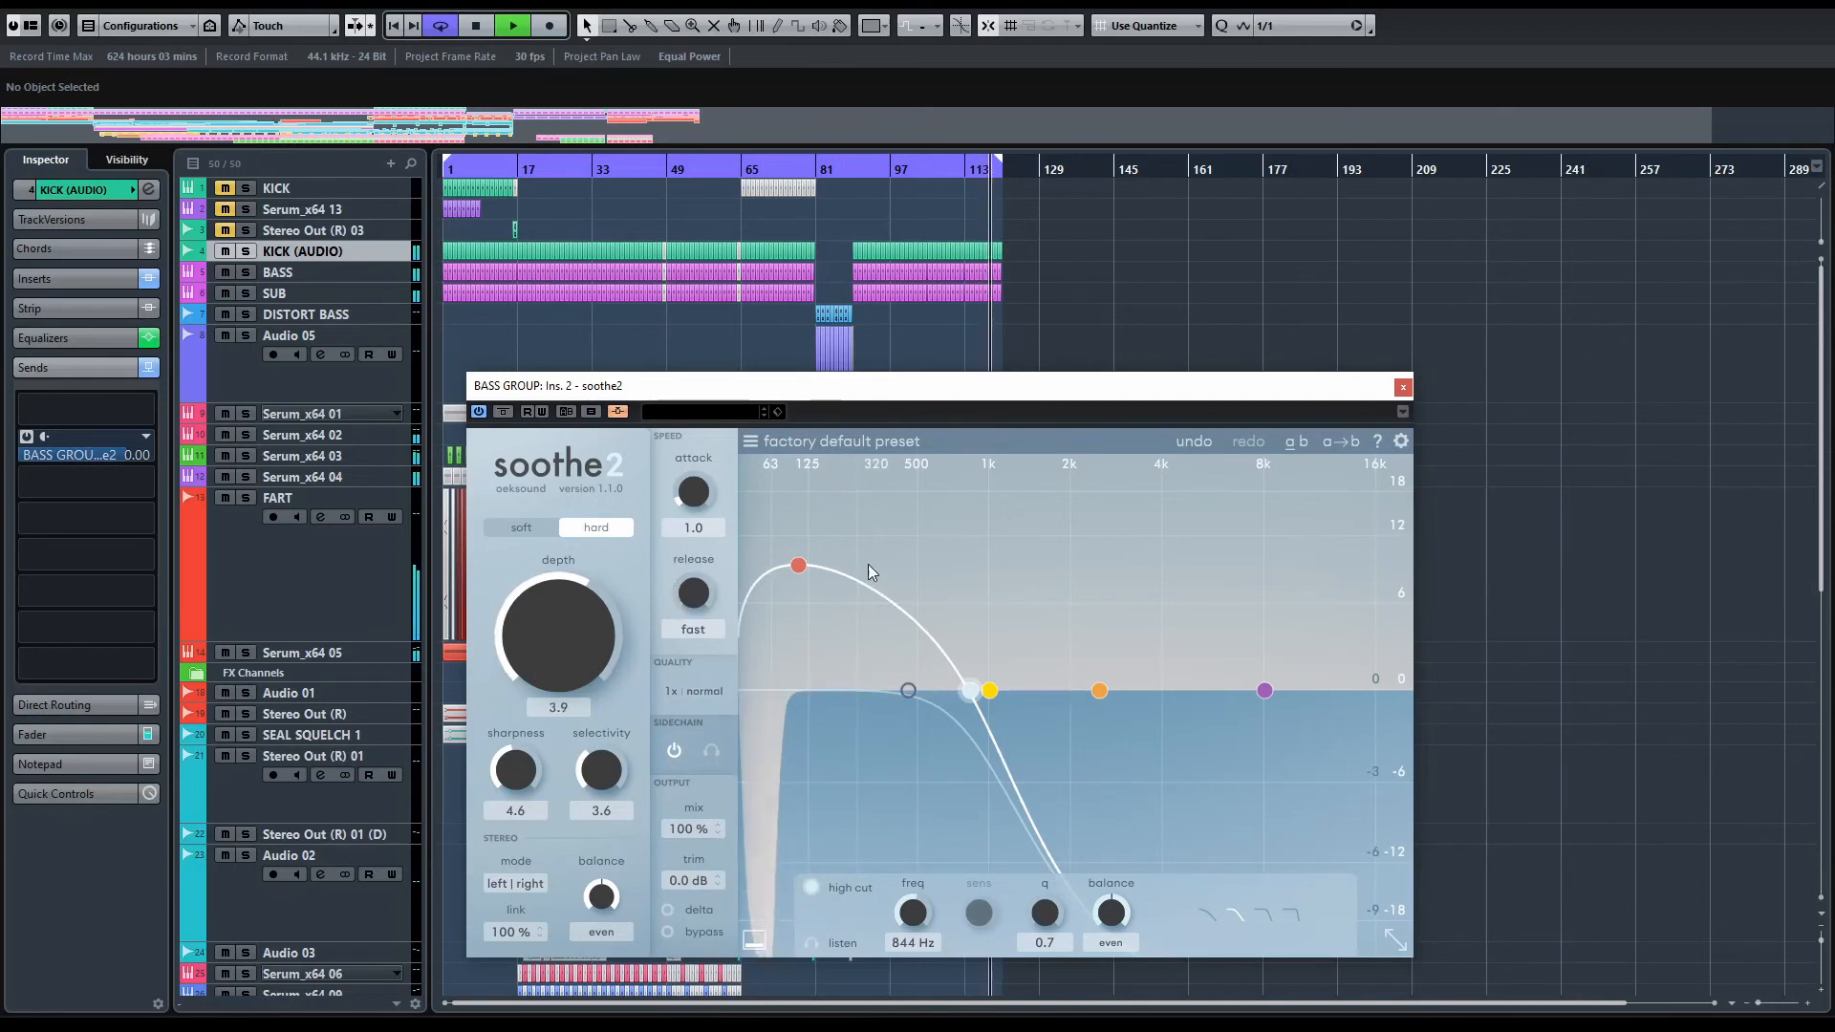
{"action": "left_click_drag", "start_coordinate": [798, 565], "coordinate": [779, 617]}
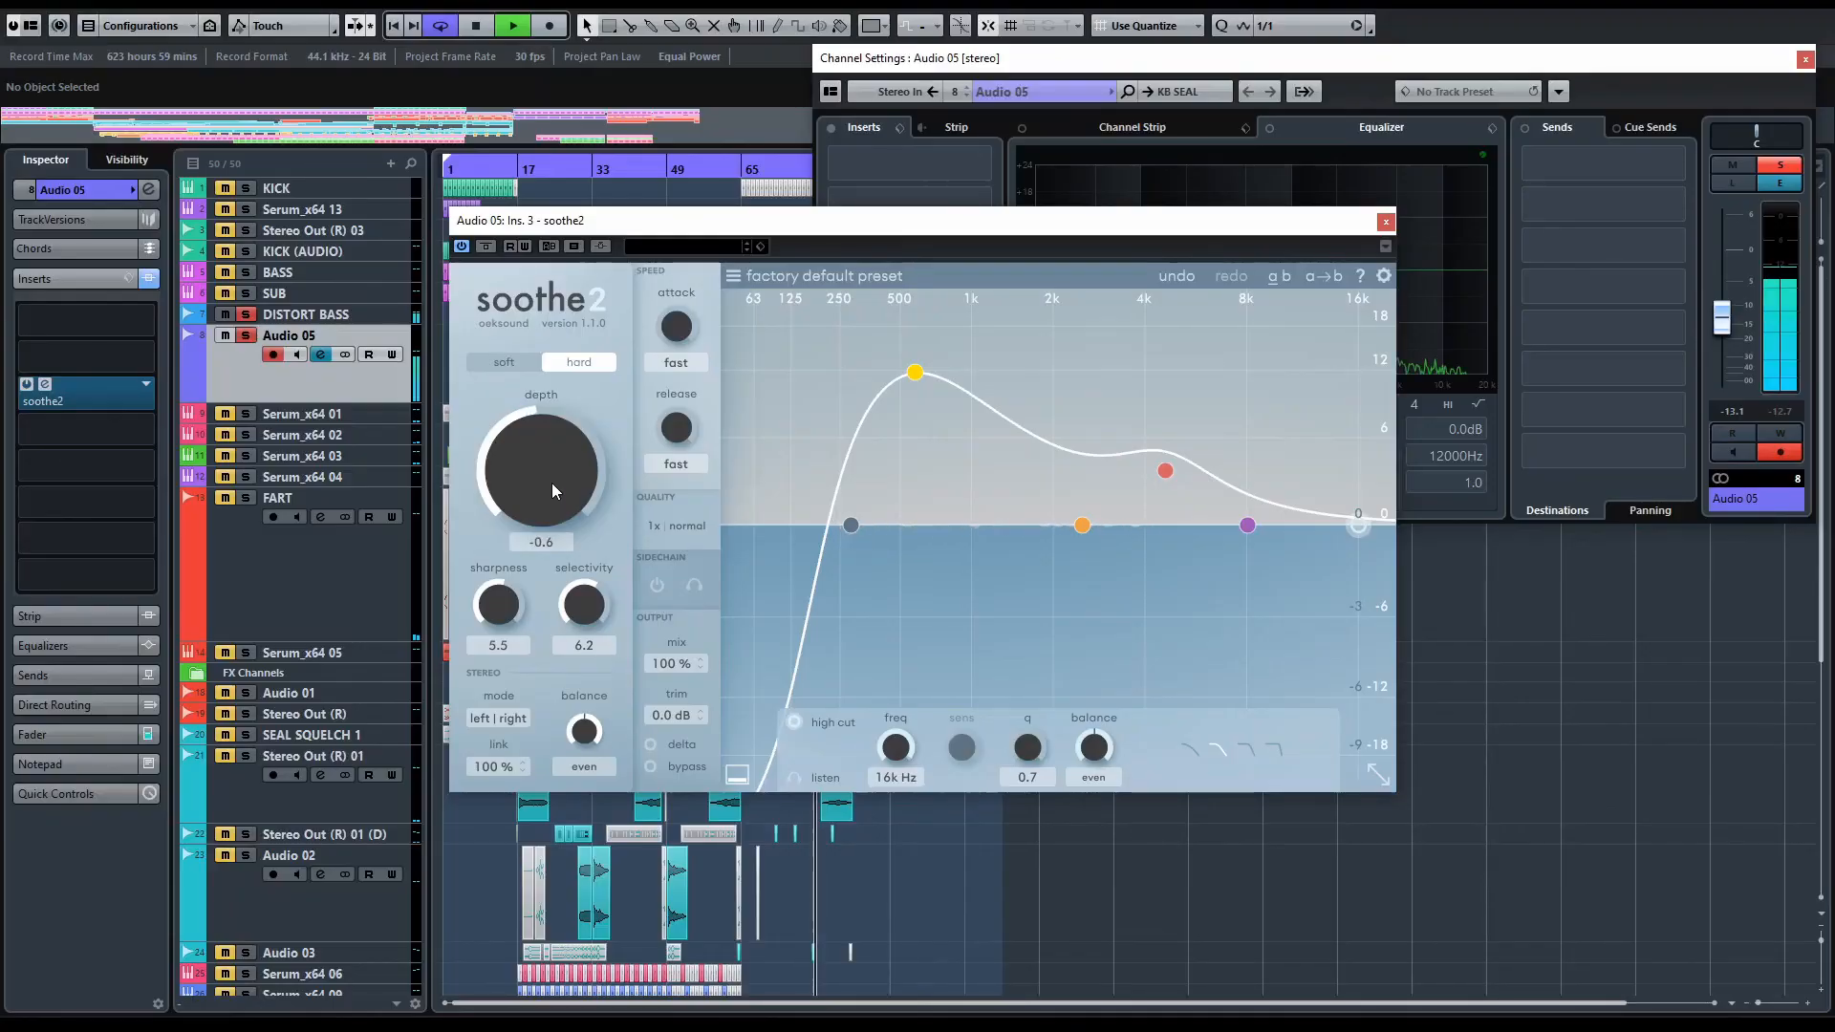
Set soothe2's depth on Audio 05 to 2.4 and unsolo the track to hear it in the full mix
{"action": "mouse_move", "coordinate": [552, 483]}
{"action": "left_mouse_down"}
{"action": "mouse_move", "coordinate": [554, 448]}
{"action": "mouse_move", "coordinate": [554, 493]}
{"action": "mouse_move", "coordinate": [554, 466]}
{"action": "left_mouse_up"}
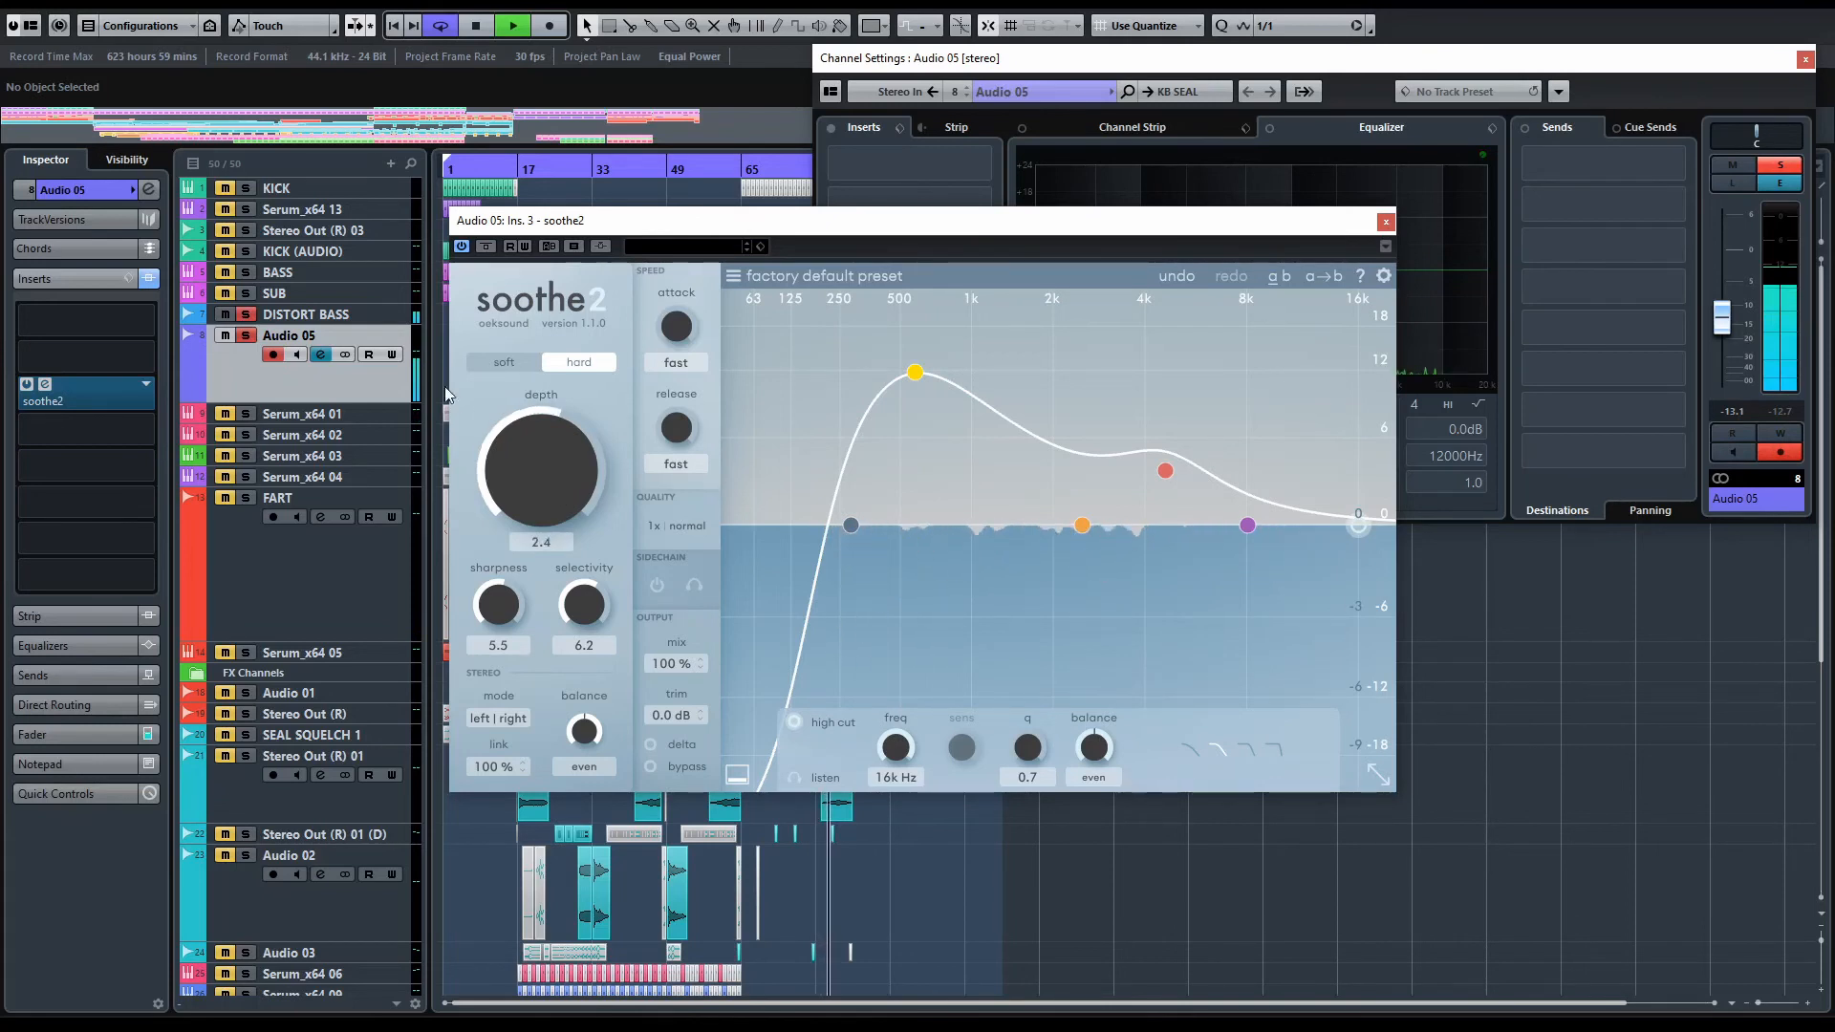
{"action": "key", "text": "space"}
{"action": "left_click", "coordinate": [247, 336]}
{"action": "key", "text": "space"}
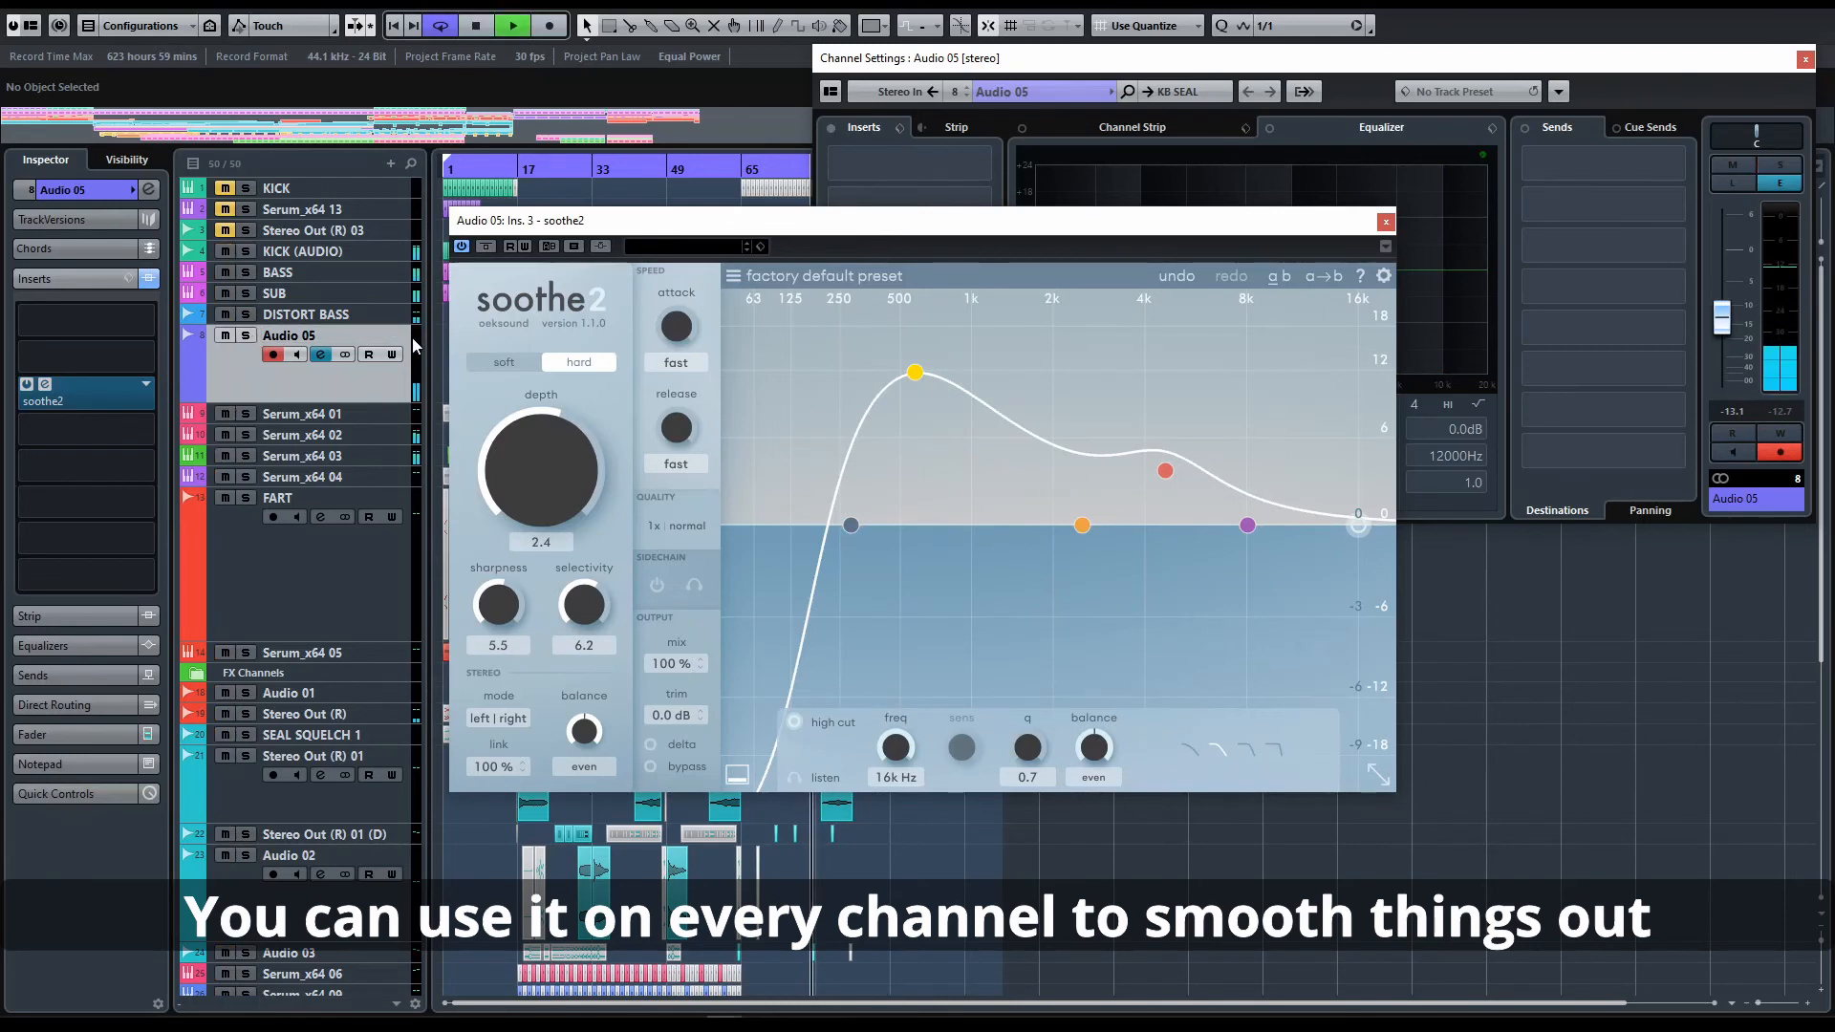
Raise Audio 05's channel level to -12.1 dB, then close its channel settings and soothe2 windows and stop playback
{"action": "left_click", "coordinate": [1761, 260]}
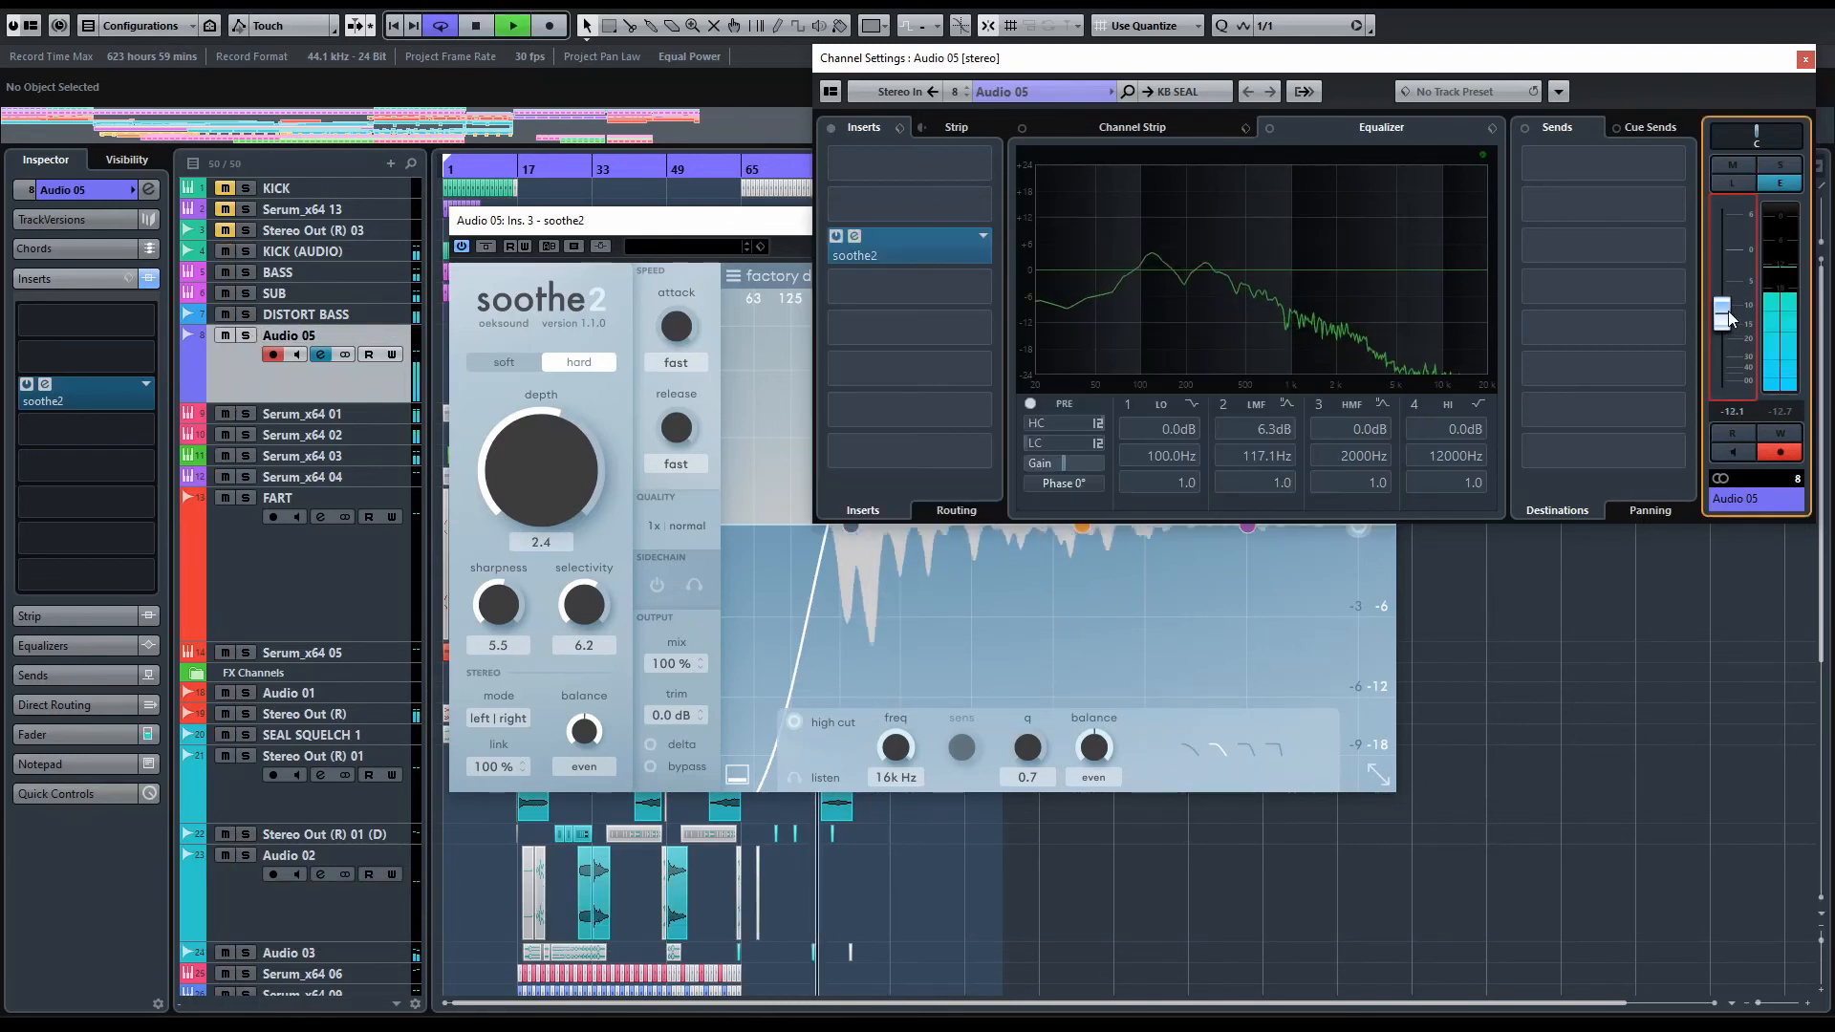
{"action": "left_click", "coordinate": [1803, 61]}
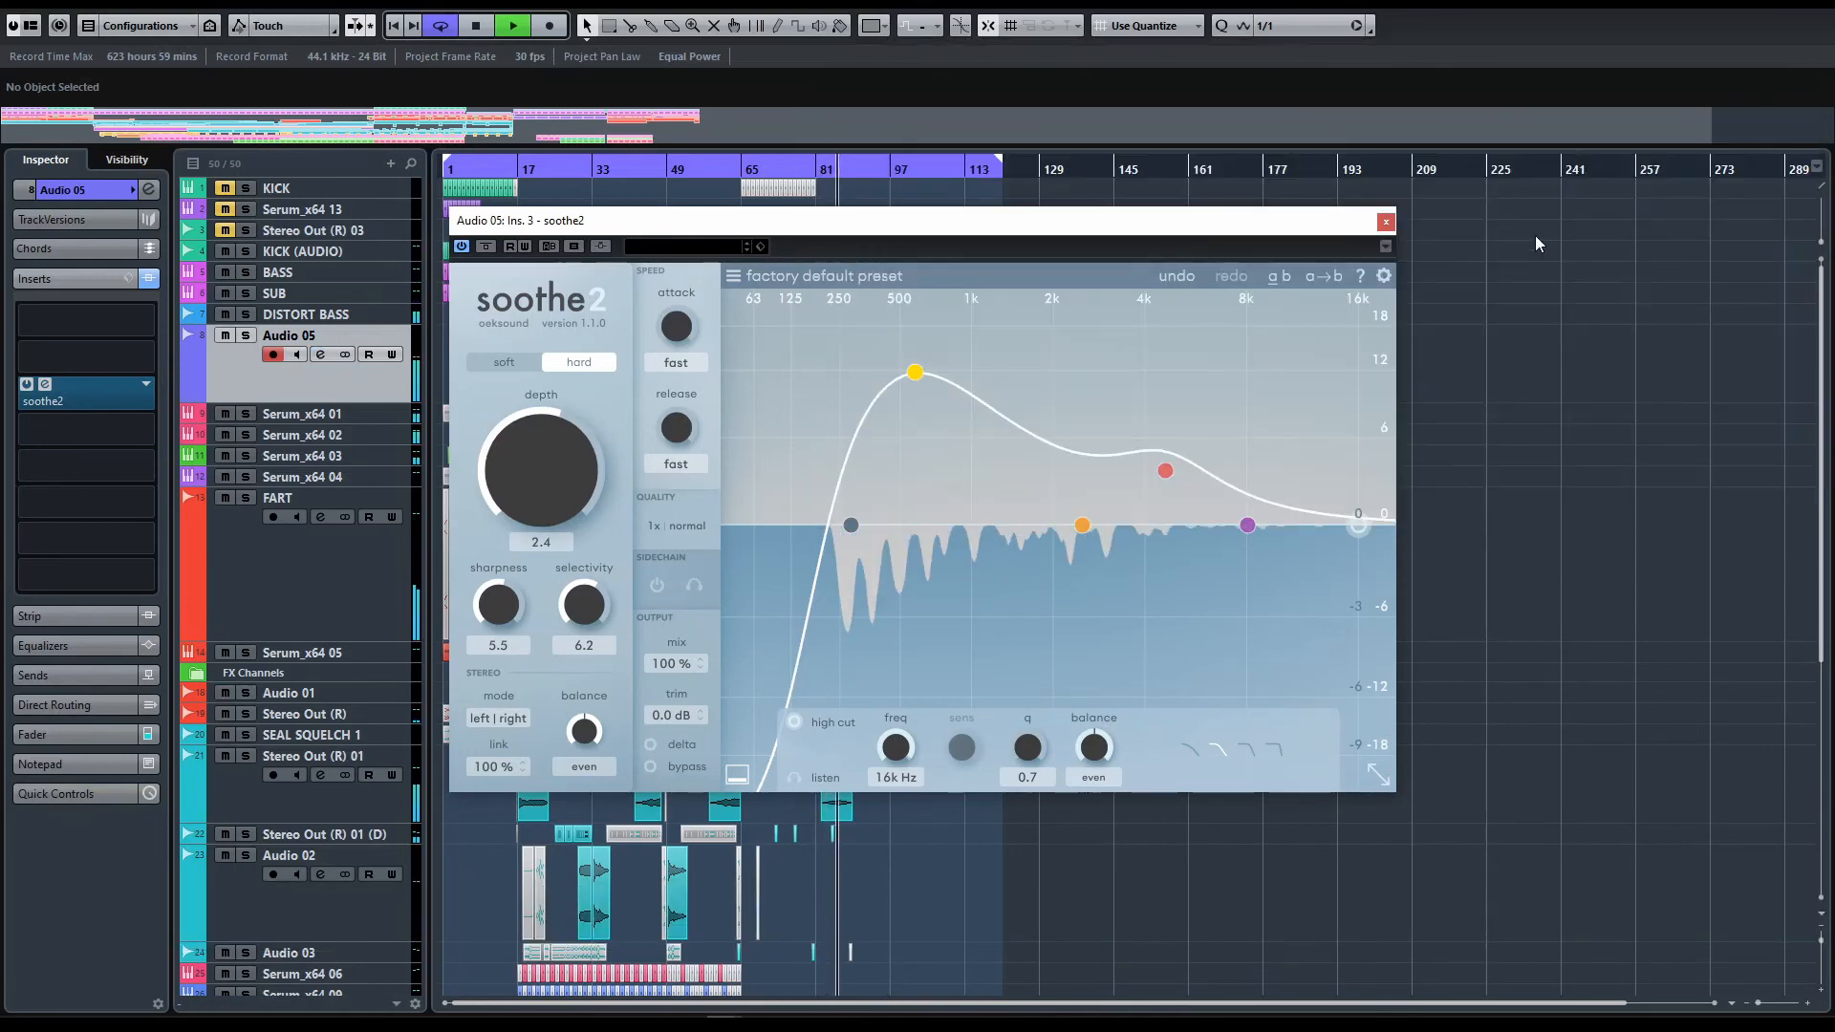
{"action": "left_click", "coordinate": [1385, 223]}
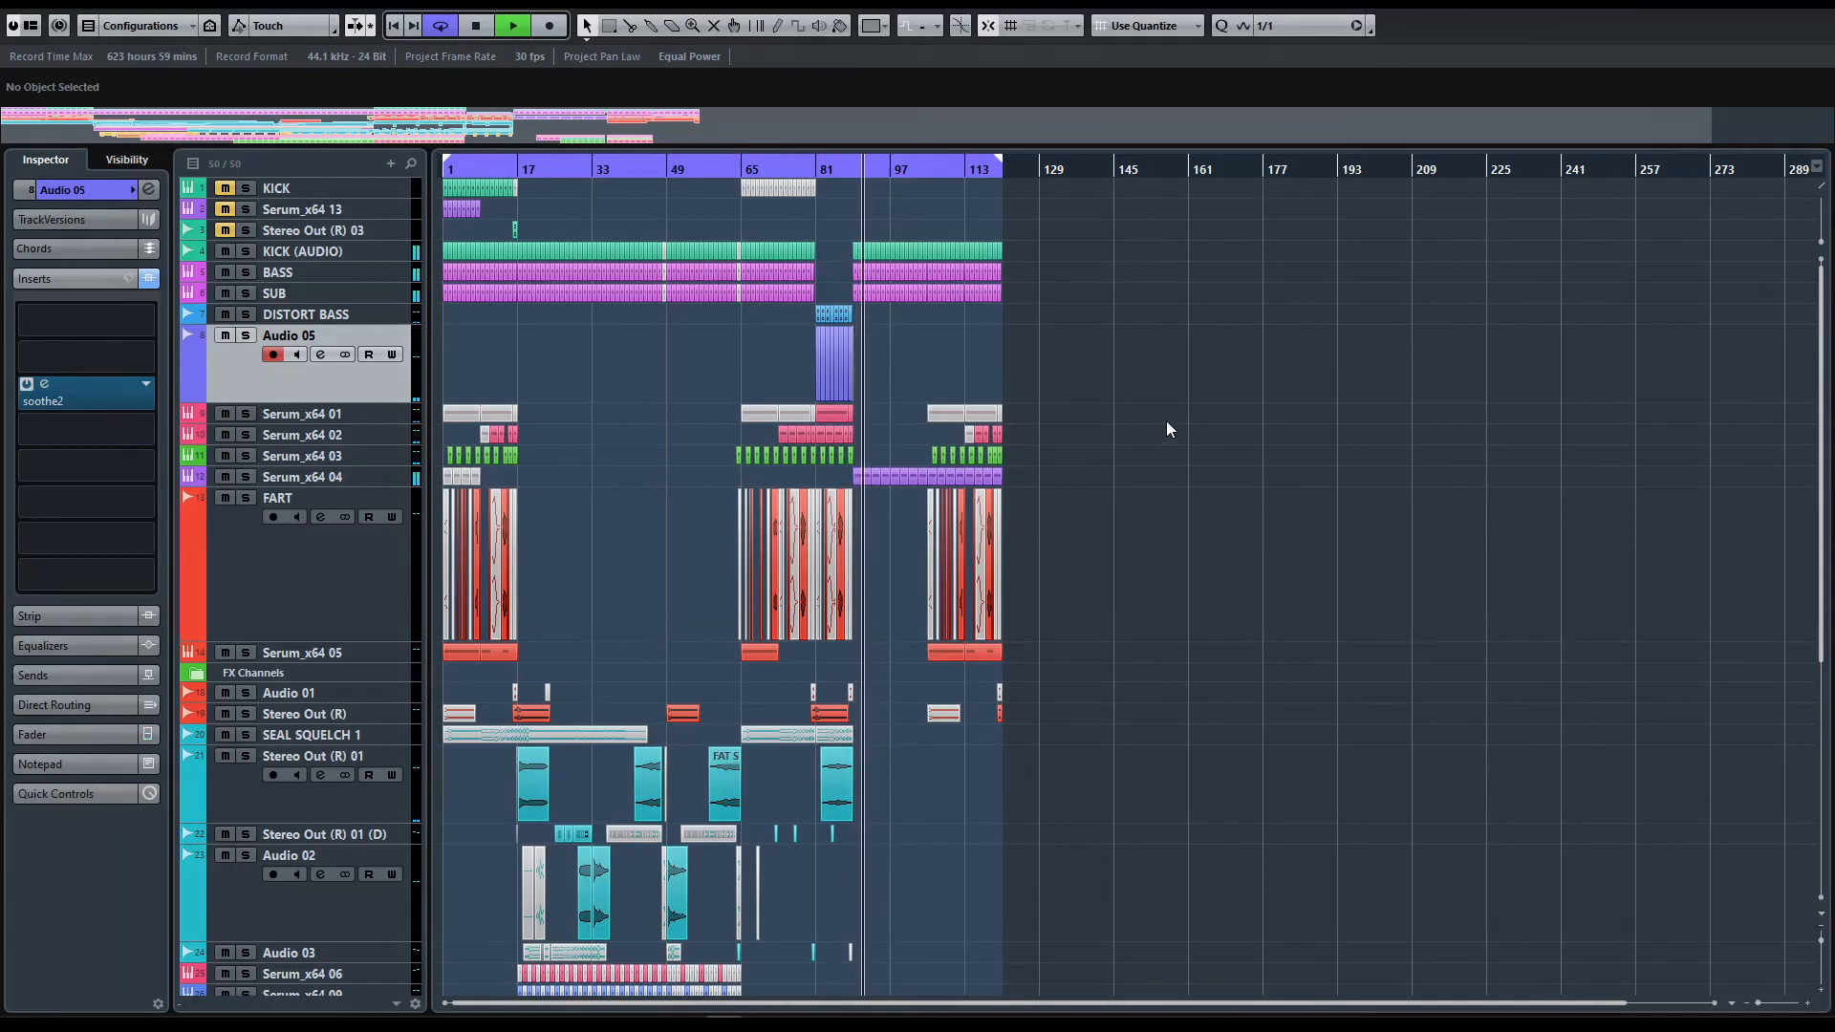
{"action": "key", "text": "space"}
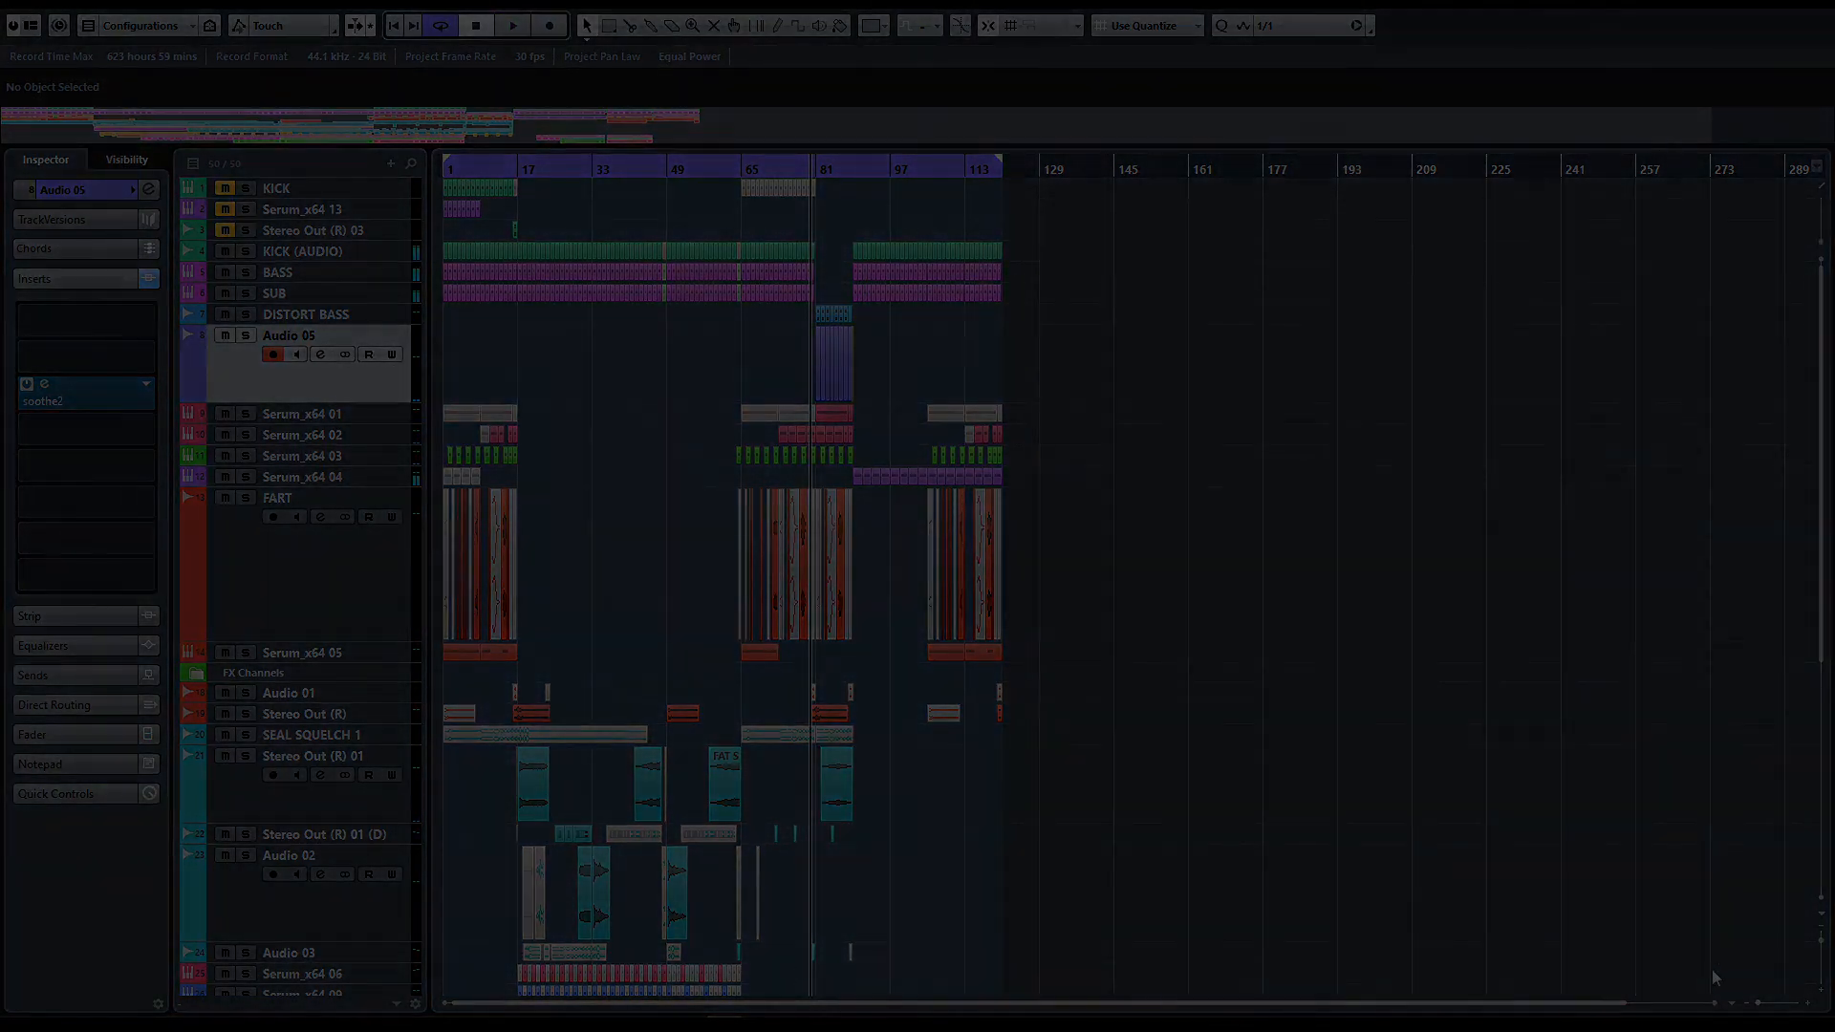